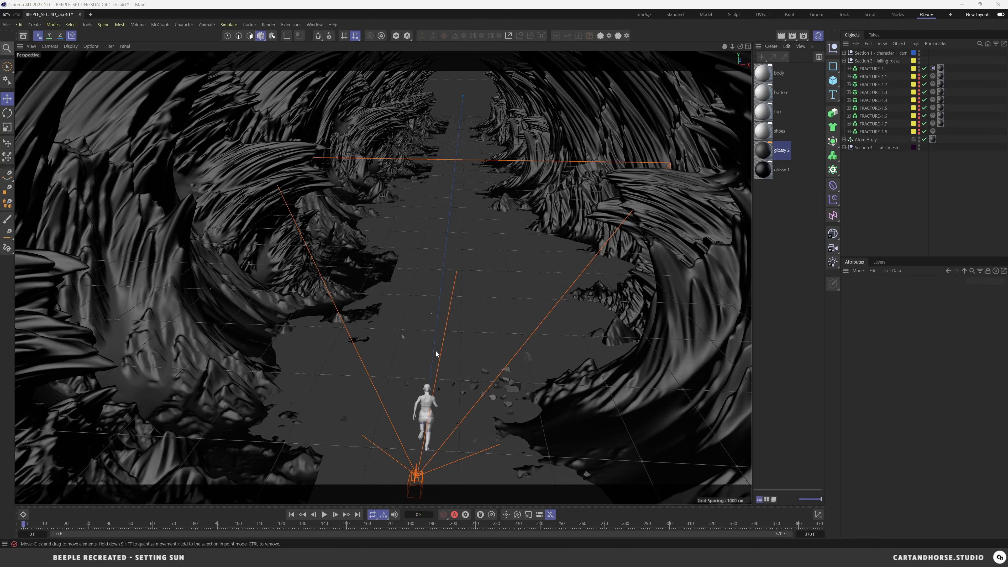
Examine the running character and camera inside the rock tunnel, and scrub the animation to frame 58
mouse_move(476, 345)
alt+mouse_down()
mouse_move(471, 326)
mouse_move(502, 325)
mouse_move(475, 328)
alt+mouse_up()
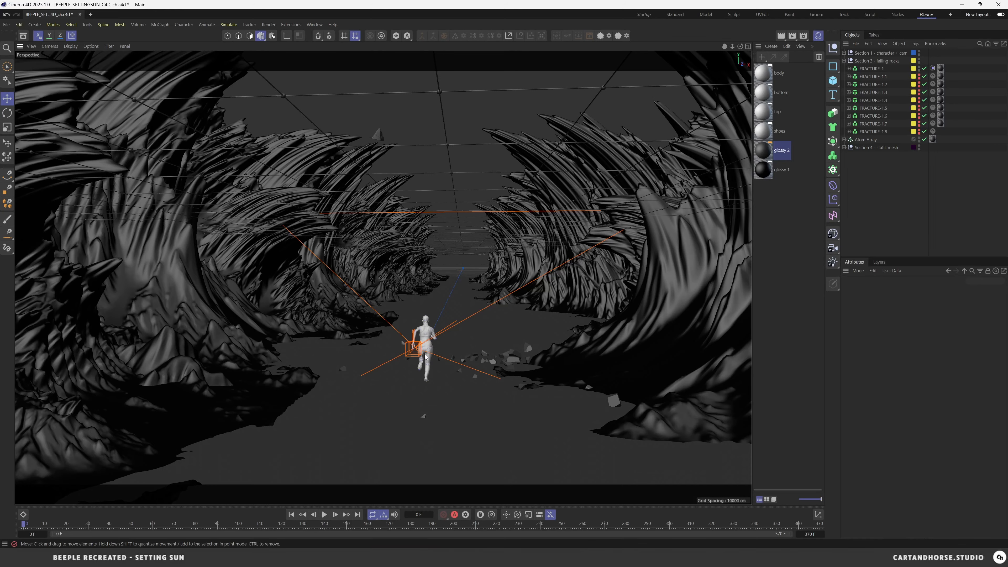
alt+right_drag(424, 354, 504, 330)
alt+drag(424, 328, 252, 379)
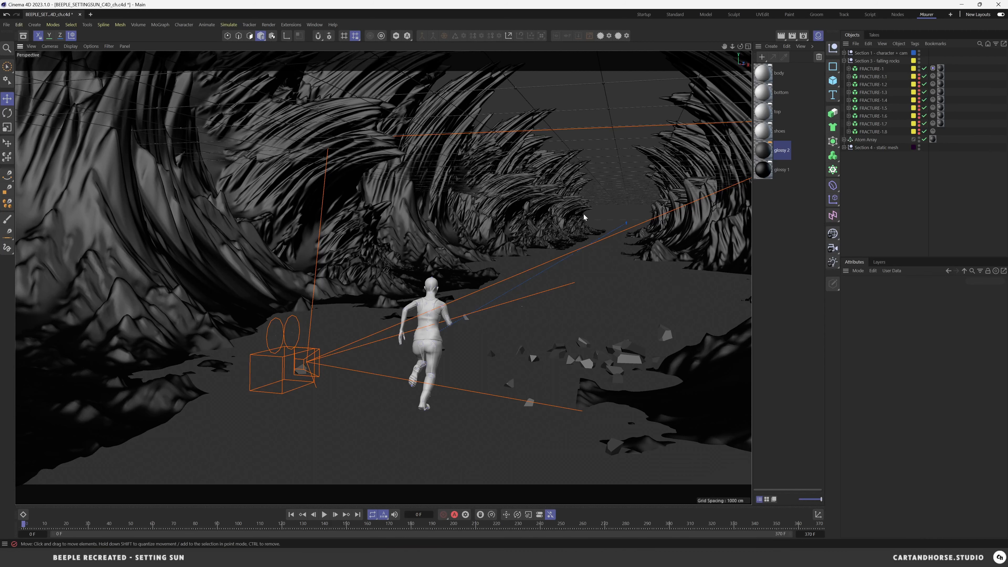
mouse_move(585, 217)
alt+mouse_down()
mouse_move(536, 212)
mouse_move(592, 198)
alt+mouse_up()
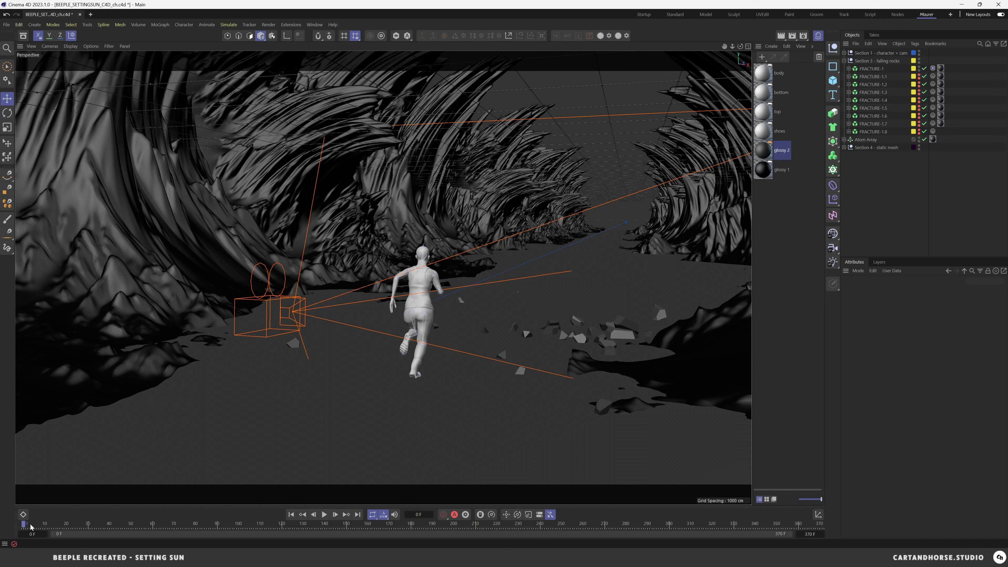
drag(25, 524, 150, 524)
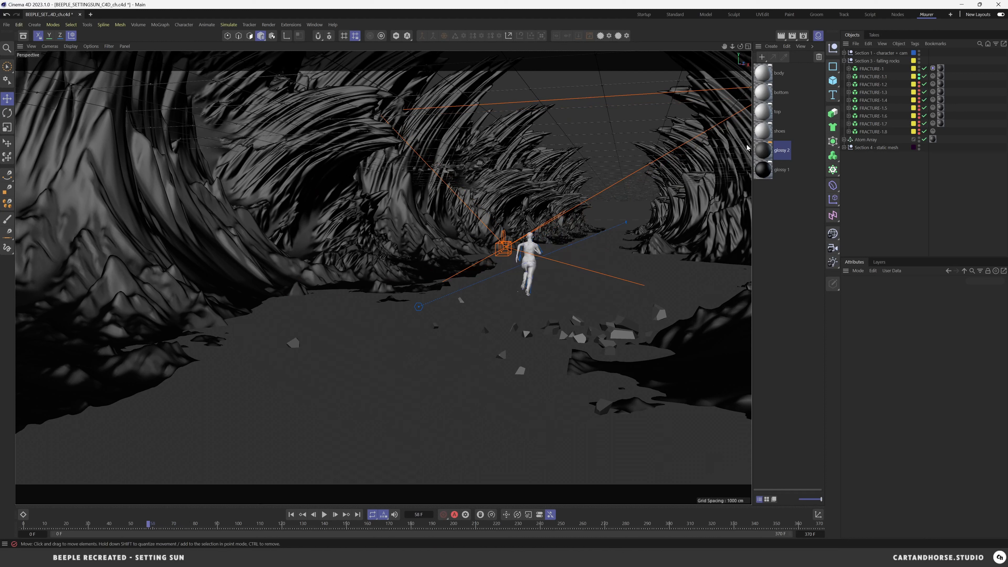
Review the contents of the static mesh and character groups around the runner, ending with only the falling rocks and static mesh groups expanded
click(845, 147)
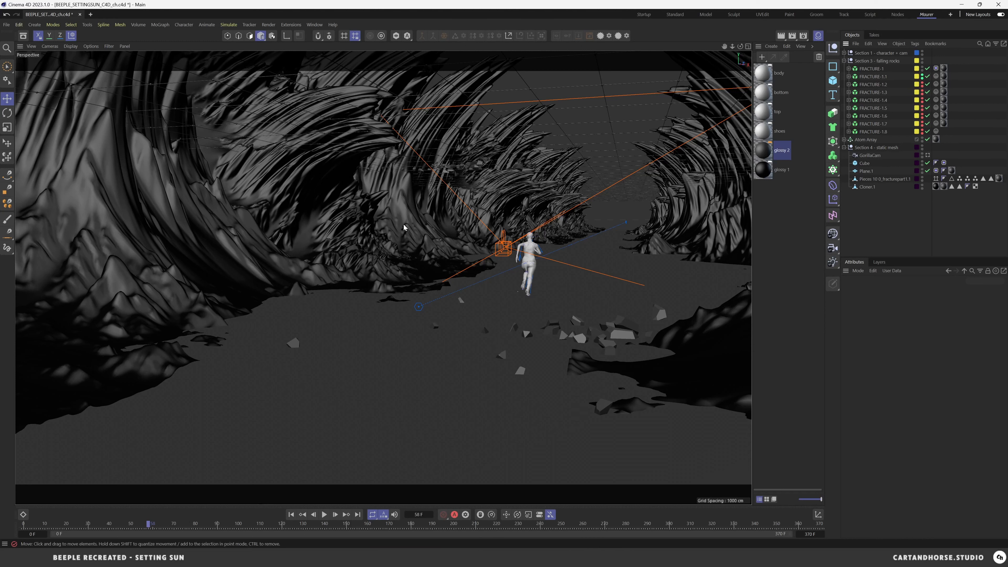
click(844, 60)
click(844, 53)
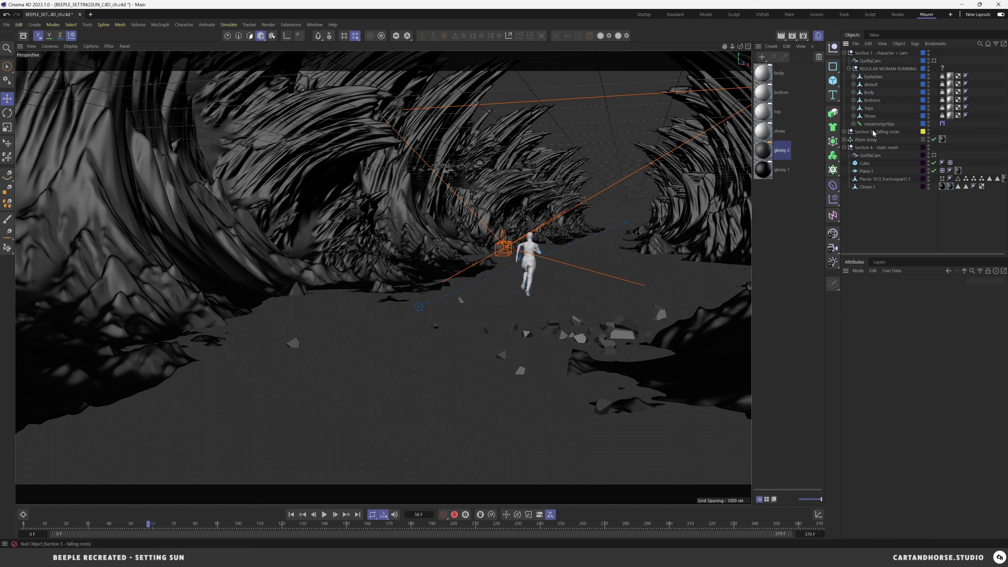
alt+right_drag(552, 264, 610, 247)
mouse_move(492, 247)
alt+mouse_down()
mouse_move(448, 250)
mouse_move(480, 257)
alt+mouse_up()
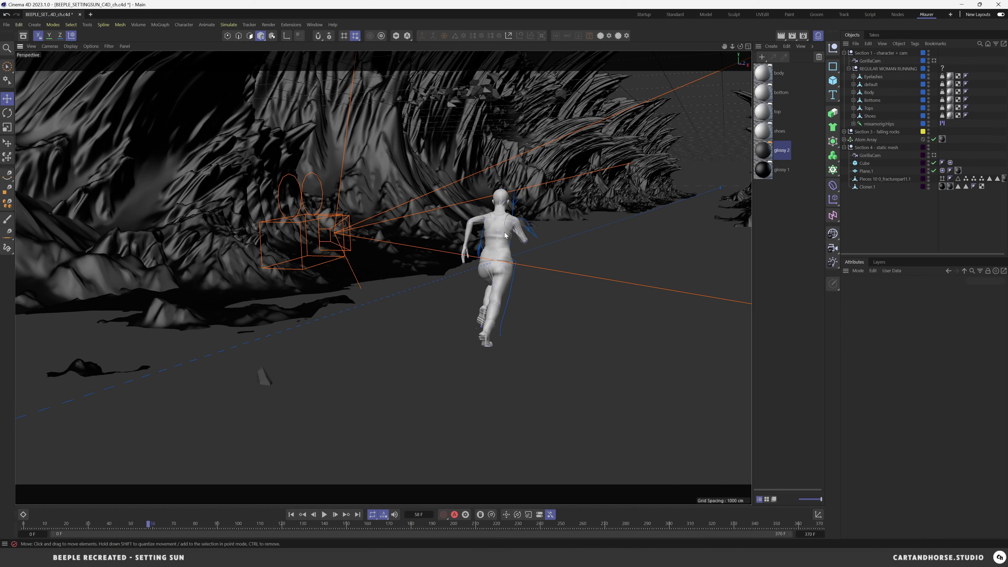
alt+drag(444, 247, 525, 261)
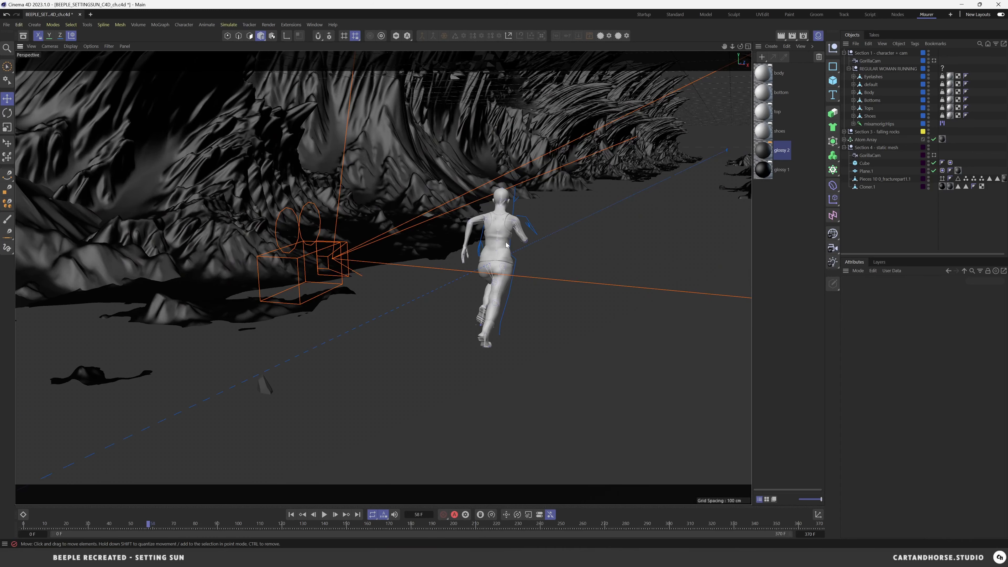
click(845, 52)
click(844, 60)
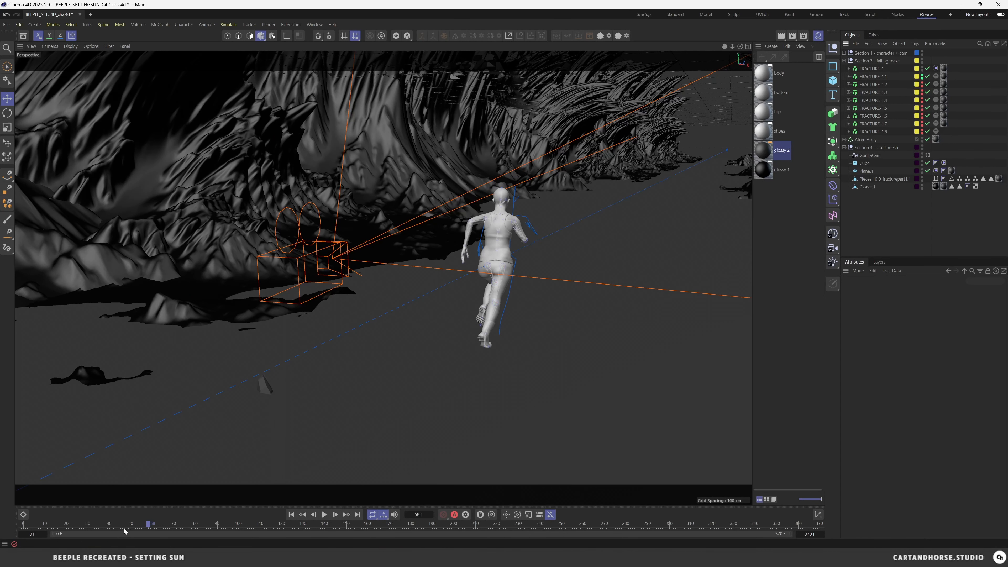
Scrub the animation to frame 192 and open the cache settings of the first FRACTURE object's Dynamics Body tag
click(152, 525)
drag(151, 525, 437, 525)
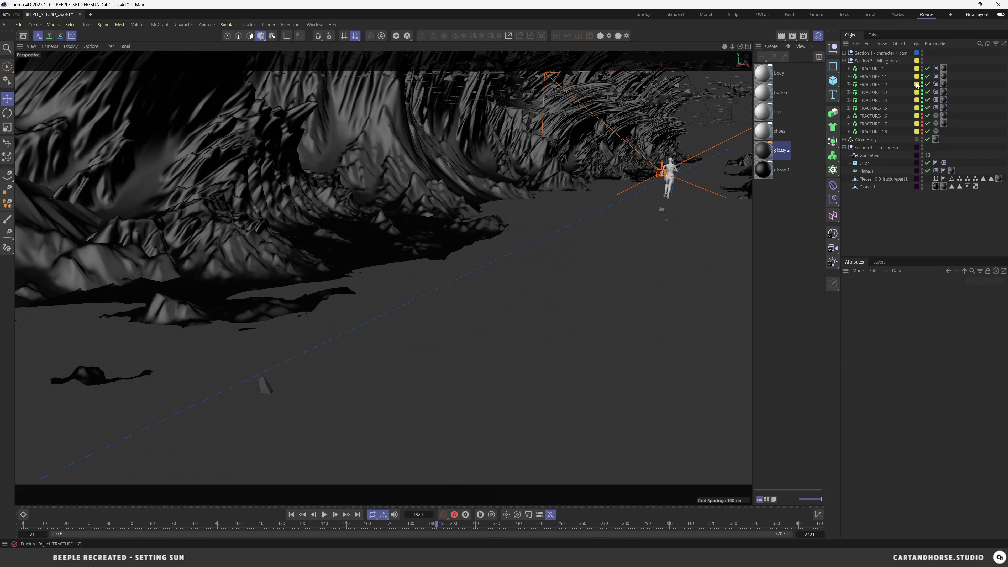
click(936, 68)
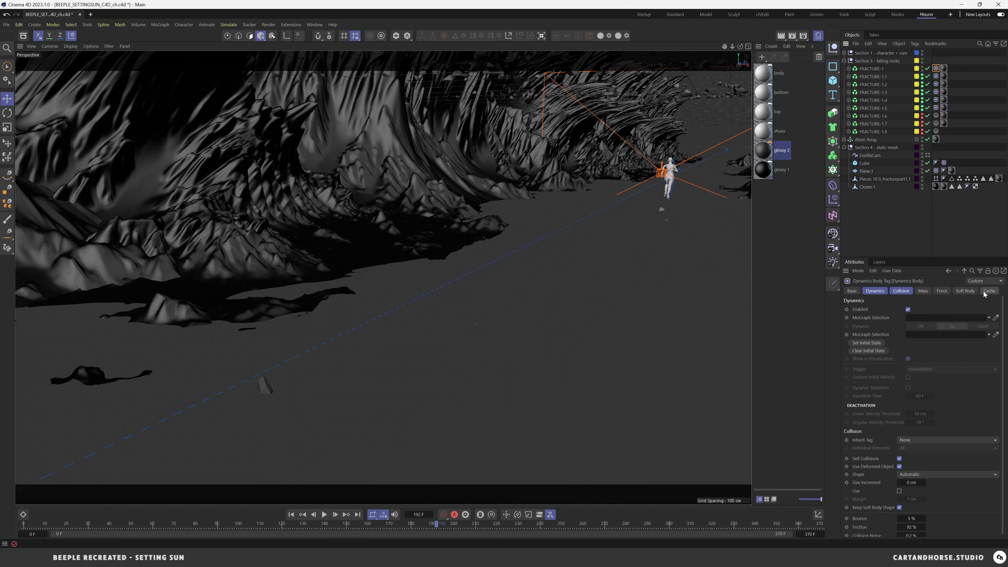
click(988, 291)
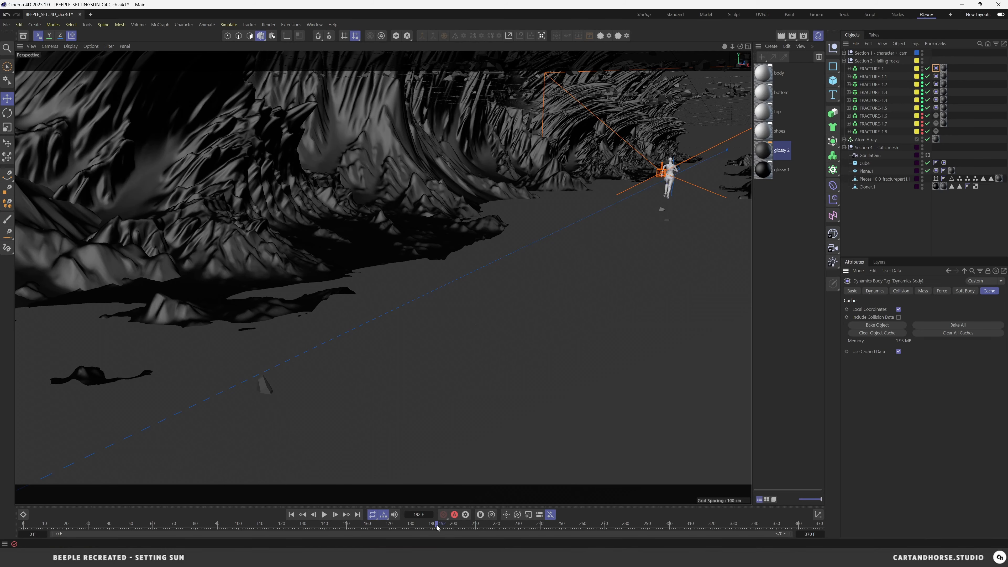
Scrub through the falling rocks simulation, and play it from the early frames, stopping at frame 77
drag(437, 527, 377, 526)
alt+middle_drag(643, 278, 443, 448)
alt+middle_drag(545, 265, 532, 317)
drag(382, 523, 572, 507)
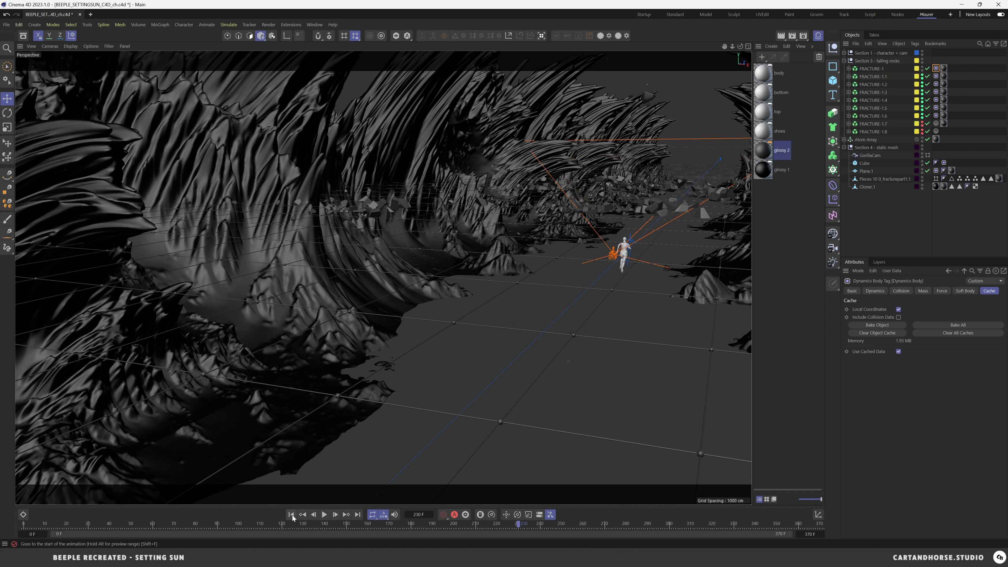
click(314, 515)
click(324, 515)
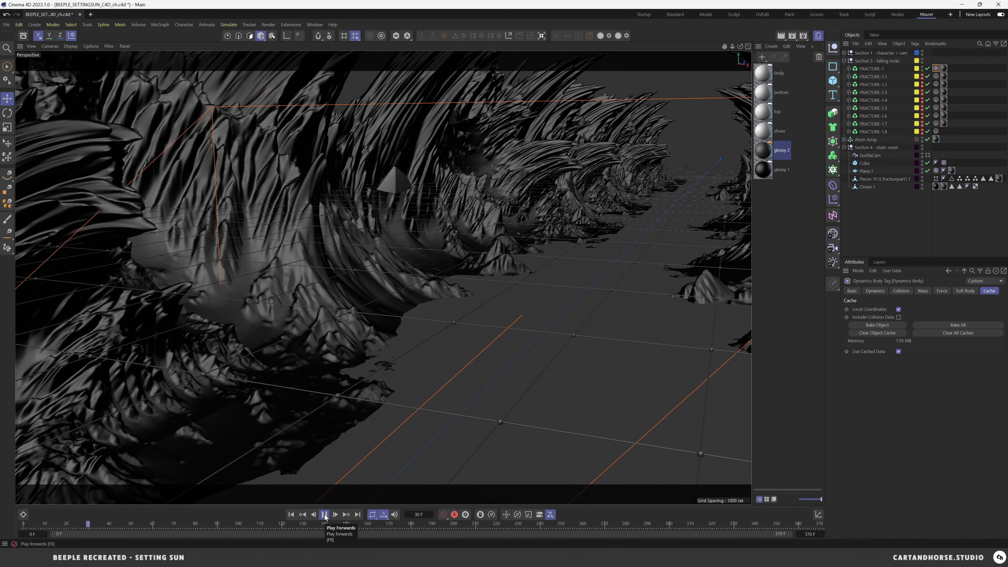
click(325, 514)
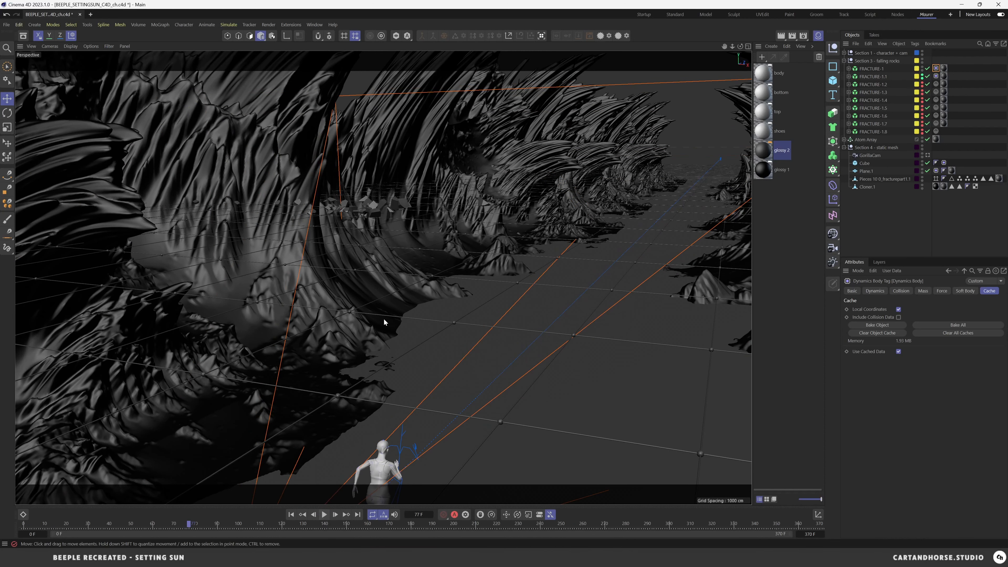
mouse_move(368, 213)
alt+mouse_down()
mouse_move(384, 215)
mouse_move(374, 219)
alt+mouse_up()
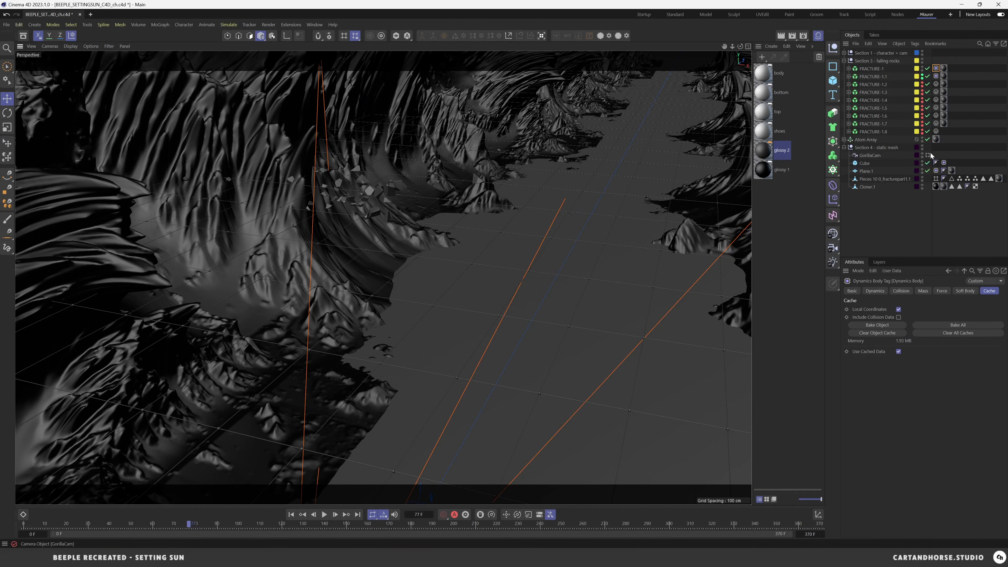
Examine the static tunnel geometry around the runner and check which mesh is the Cloner.1 object
click(917, 213)
alt+drag(555, 241, 534, 243)
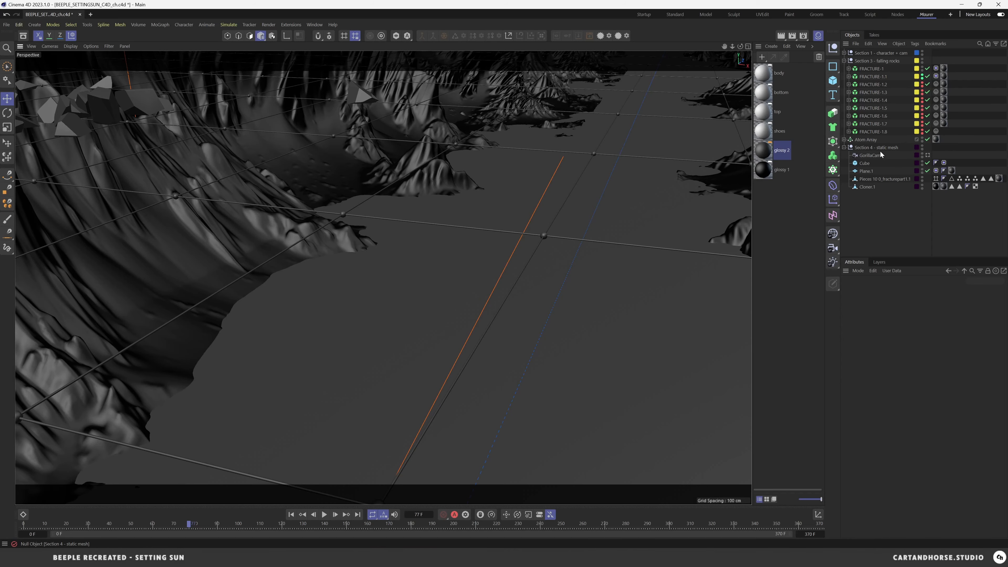
alt+drag(491, 192, 455, 224)
alt+right_drag(455, 224, 297, 211)
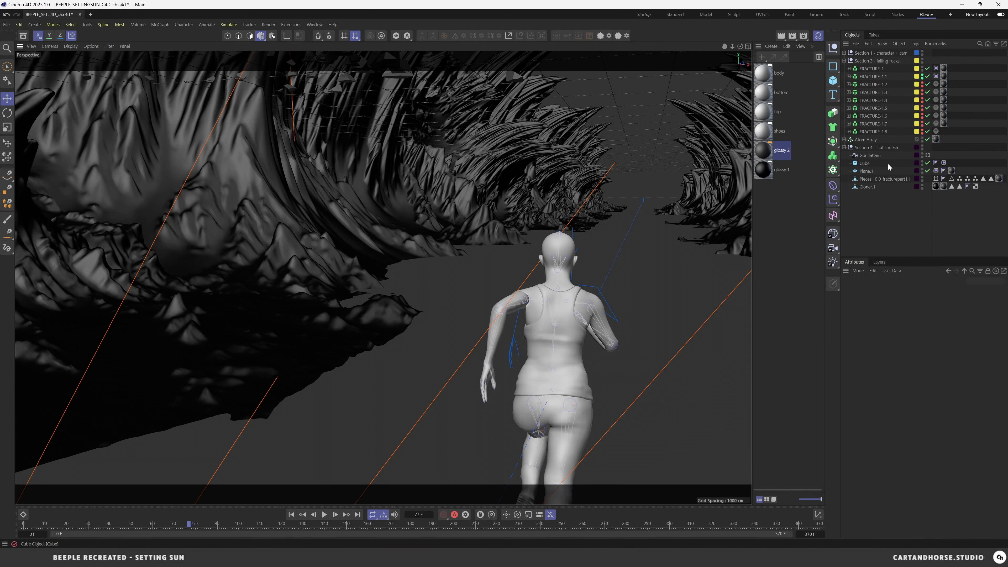
click(439, 212)
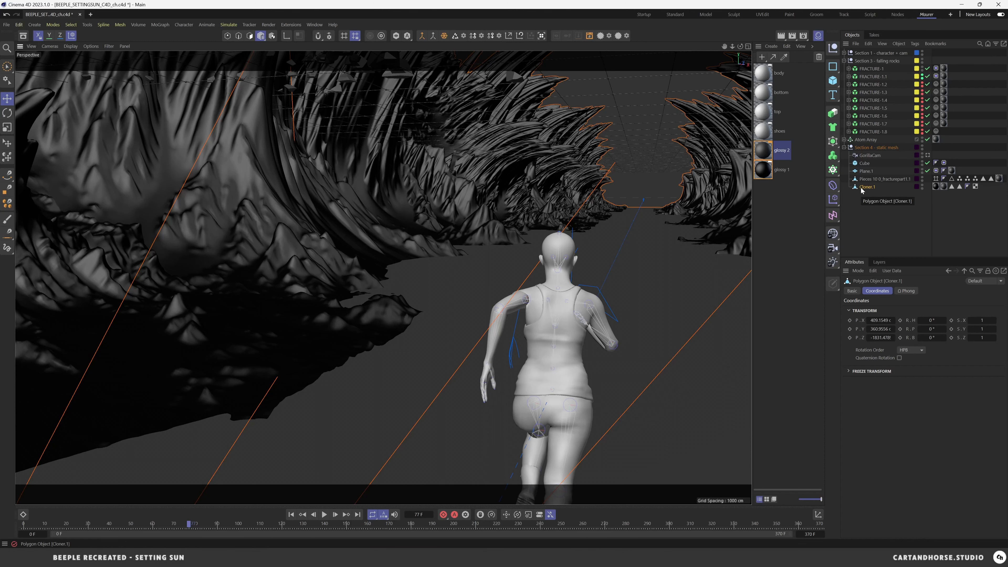
click(887, 206)
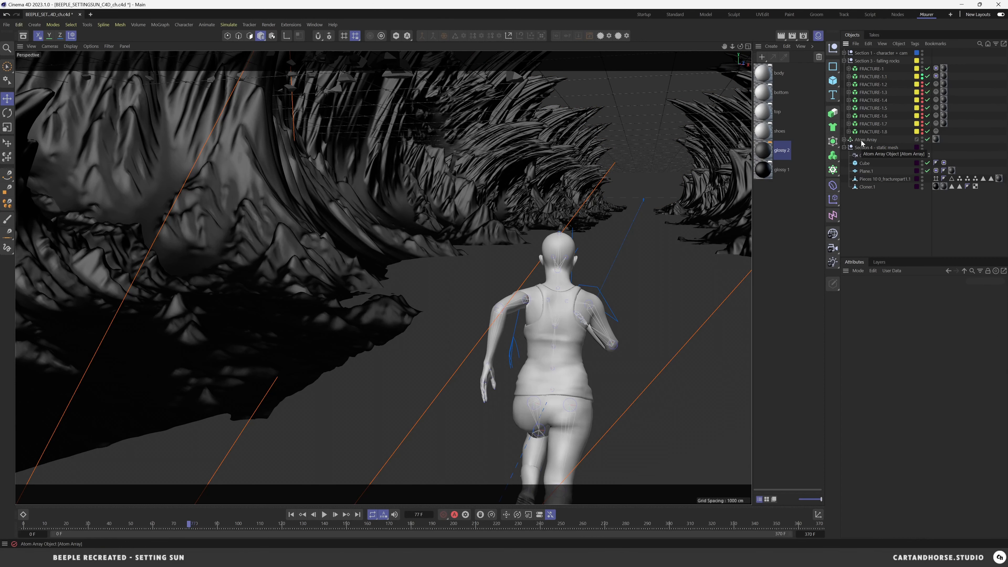
Merge the Atom Array and its child plane into a single polygon object with Connect Objects + Delete
click(862, 139)
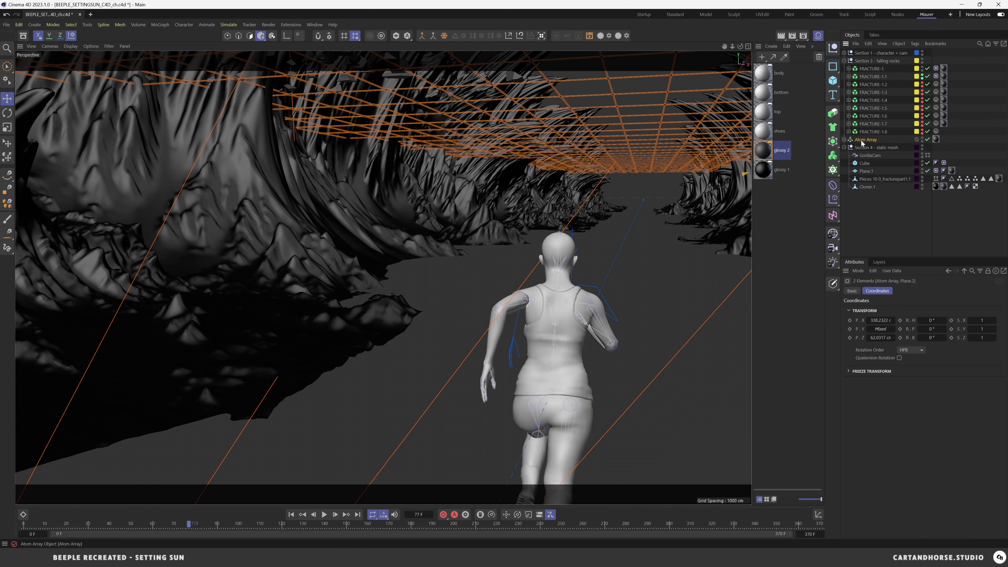
click(846, 139)
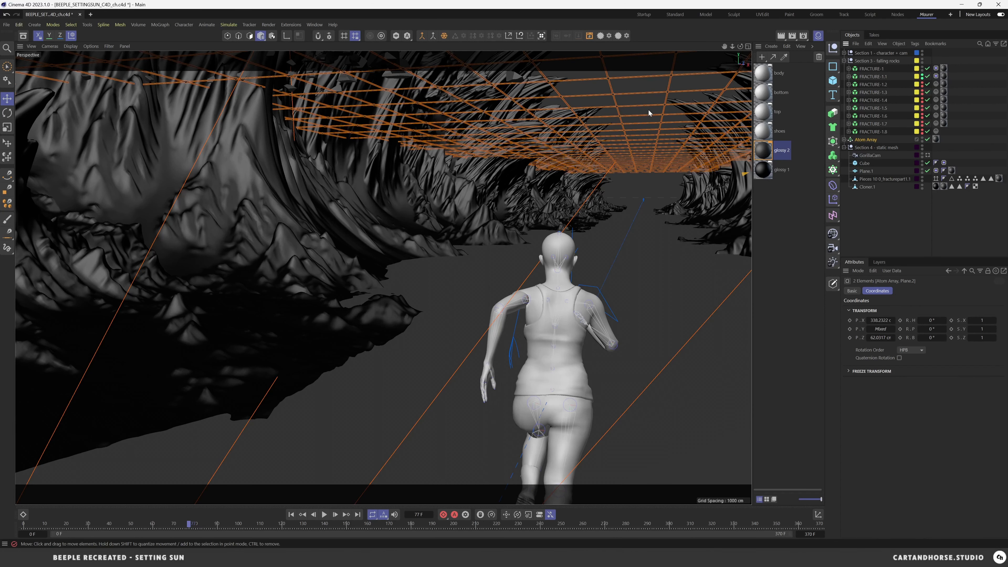
click(435, 38)
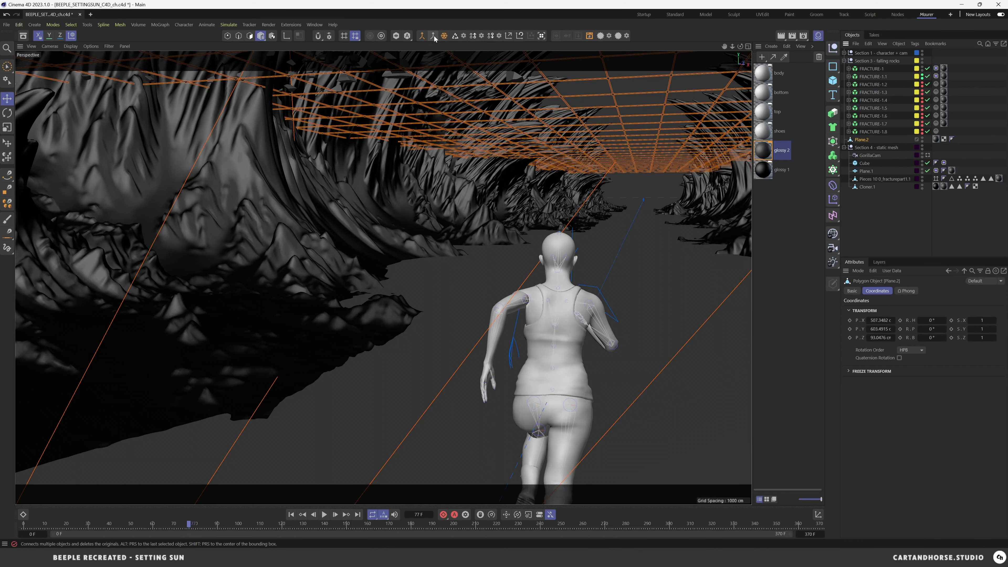
Rename the merged grid object "atom array" and move it into the Section 4 - static mesh group above Cloner.1
double_click(862, 140)
text(atom arra)
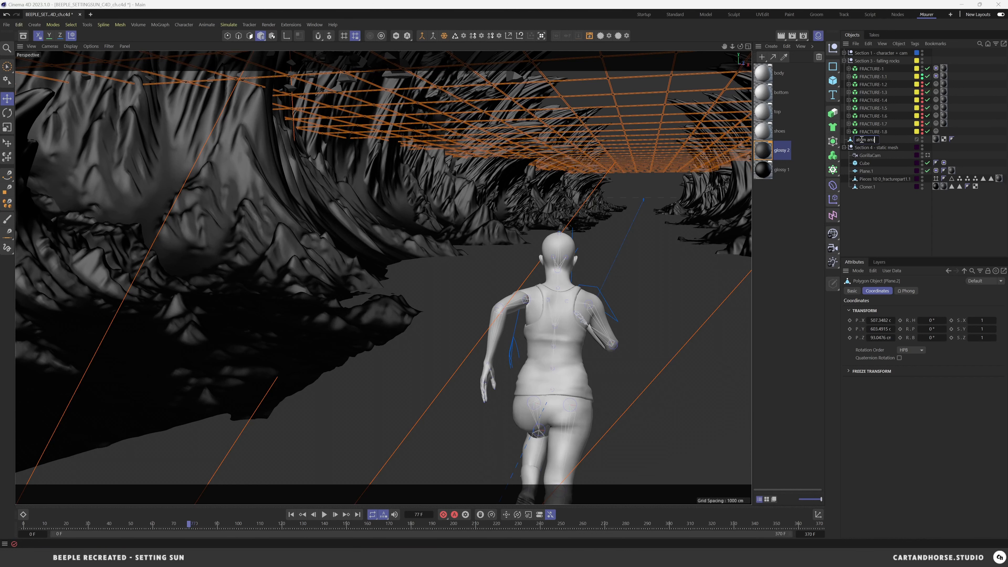
text(y)
key(Return)
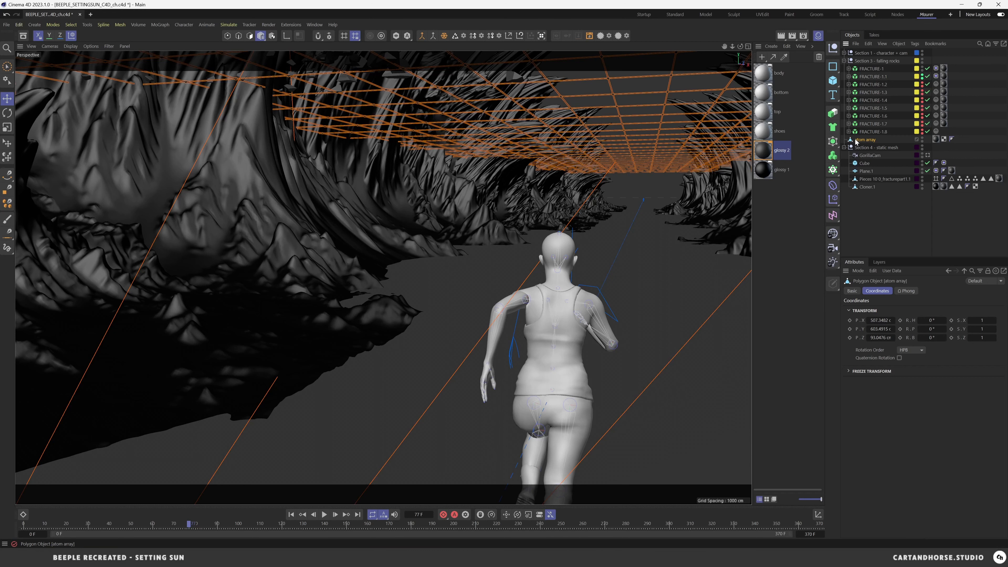
drag(856, 142, 870, 186)
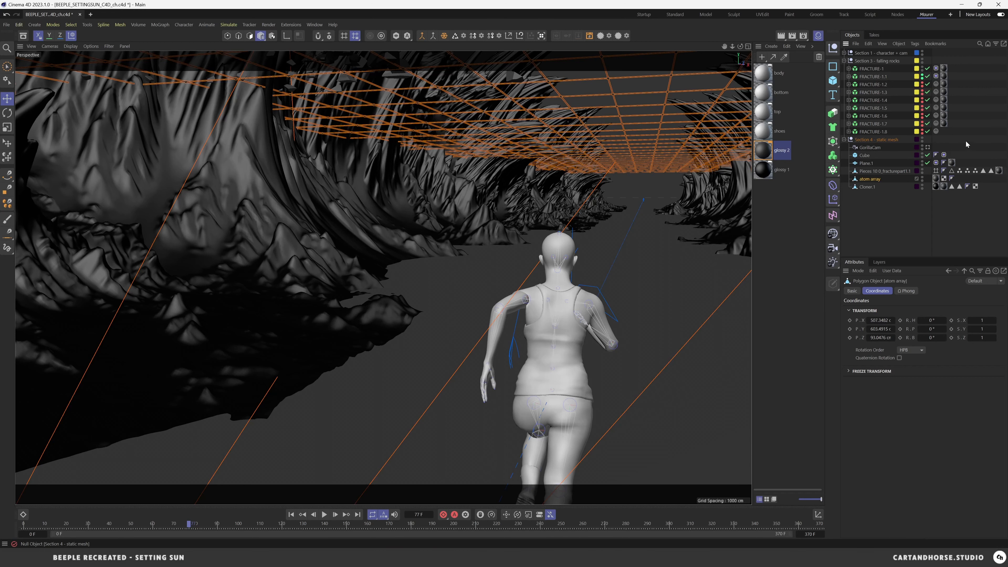
click(908, 194)
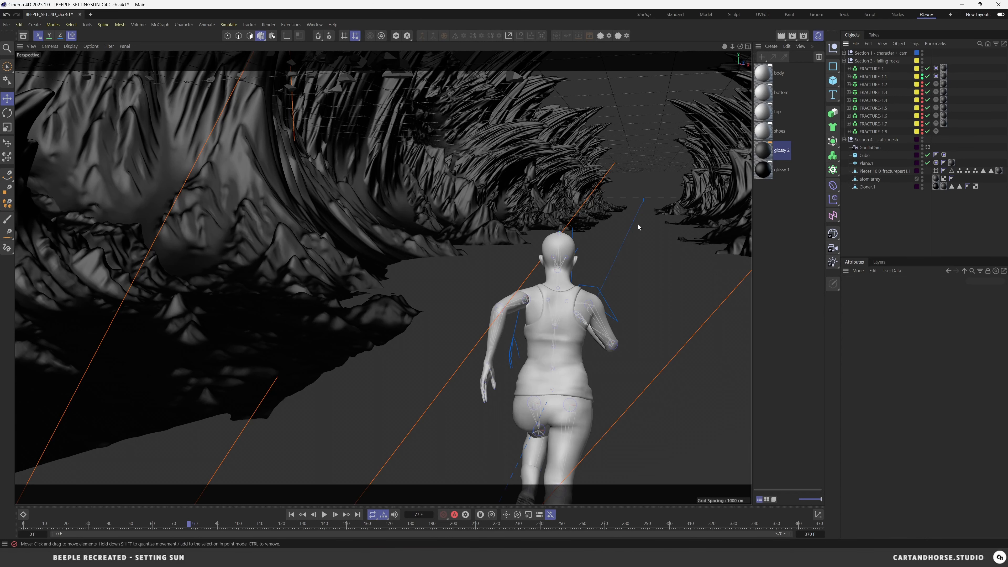
Examine the running character and the camera following it from several angles
alt+right_drag(587, 264, 520, 278)
alt+drag(588, 255, 673, 195)
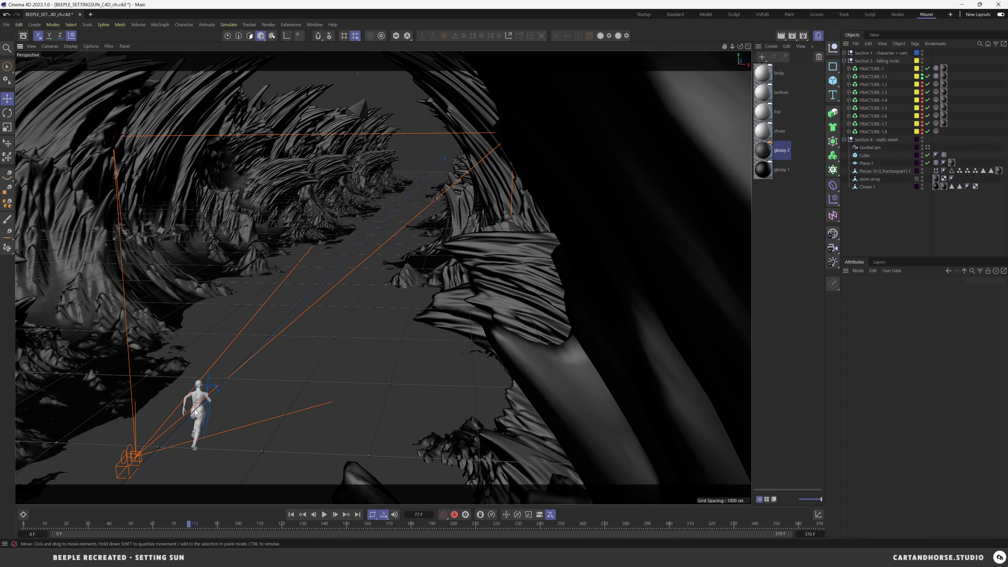
alt+middle_drag(194, 409, 440, 306)
alt+right_drag(441, 305, 417, 258)
mouse_move(419, 255)
alt+mouse_down()
mouse_move(377, 258)
mouse_move(425, 241)
alt+mouse_up()
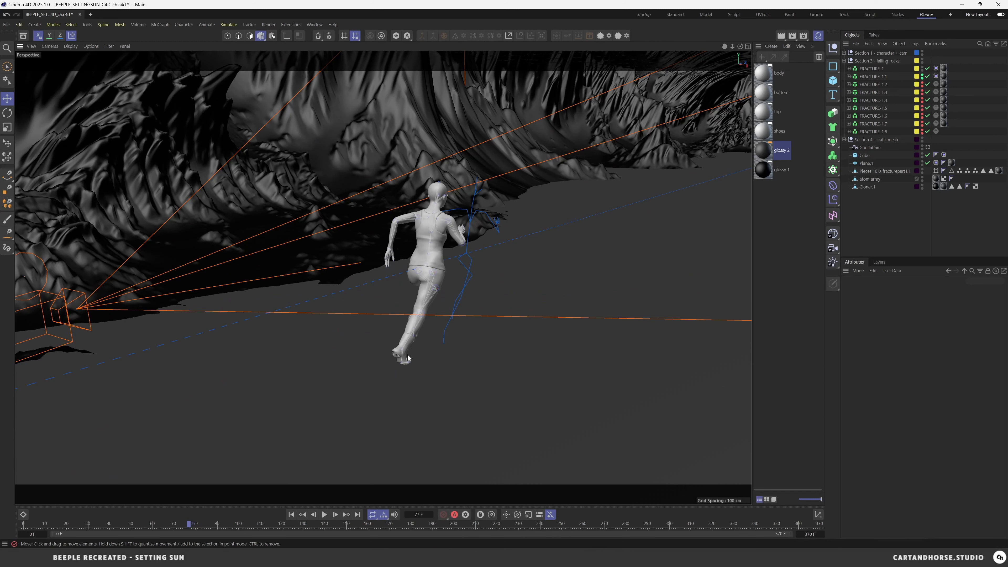
alt+drag(164, 310, 304, 303)
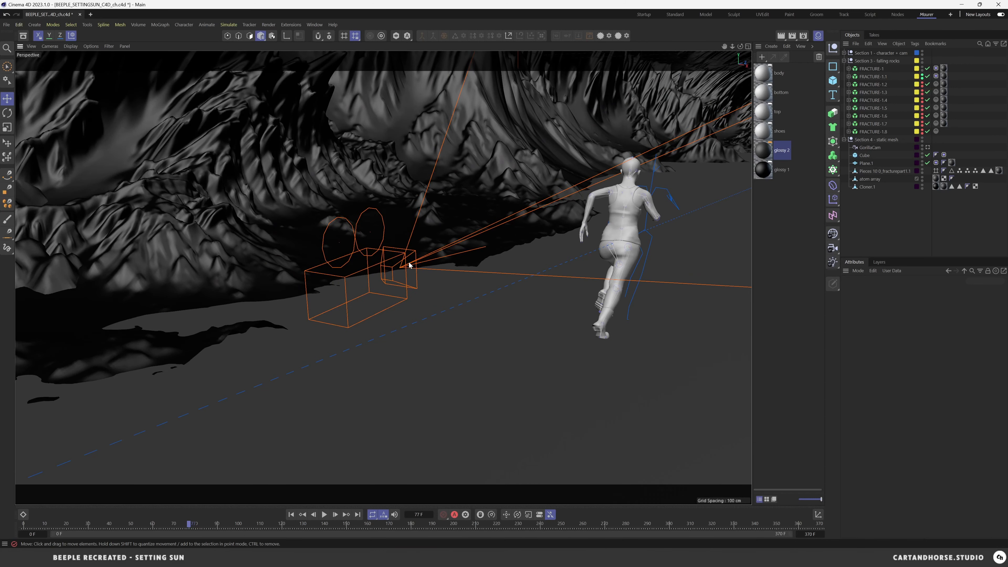
alt+middle_drag(632, 209, 583, 219)
mouse_move(583, 220)
alt+mouse_down()
mouse_move(606, 221)
mouse_move(583, 219)
alt+mouse_up()
alt+middle_drag(580, 226, 542, 235)
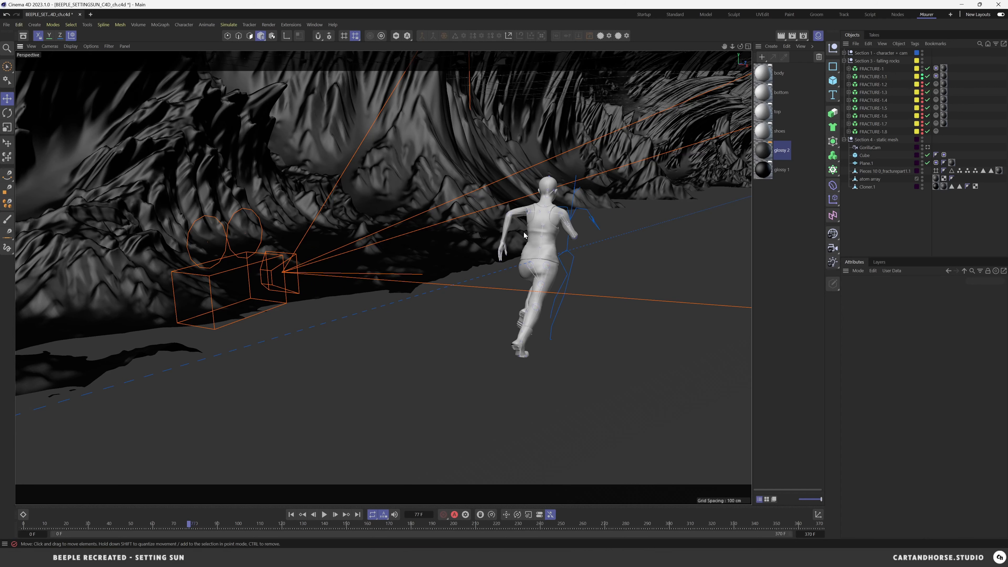
alt+drag(524, 236, 497, 235)
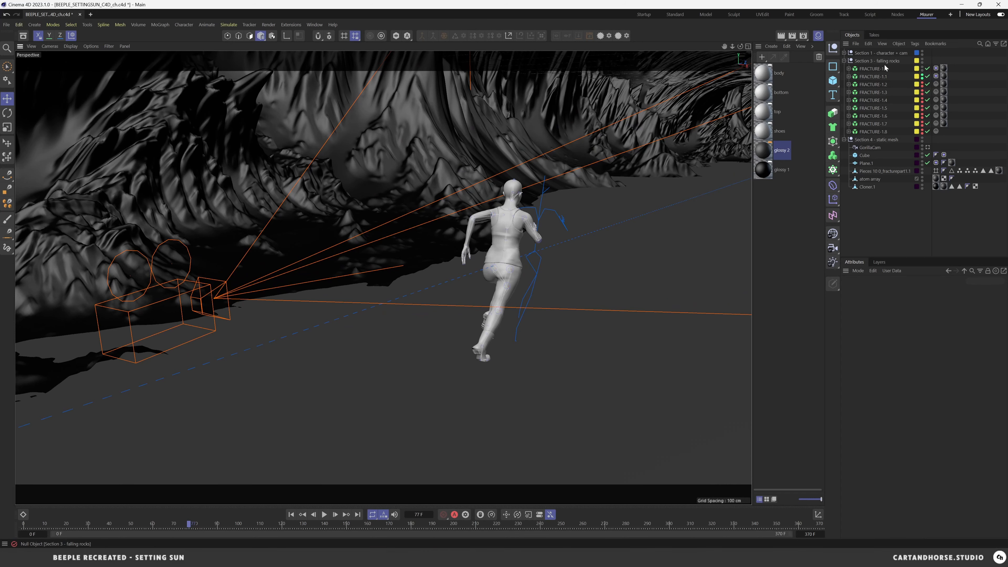
Examine the falling rocks along the tunnel wall while scrubbing the animation to frame 112
alt+middle_drag(623, 153, 532, 259)
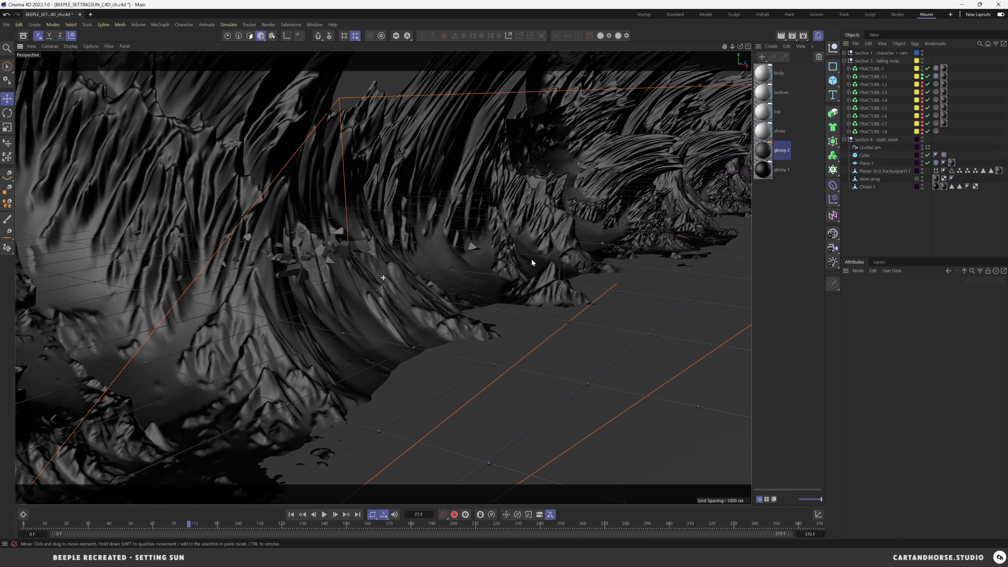
scroll(577, 240, down, 3)
alt+middle_drag(643, 131, 552, 159)
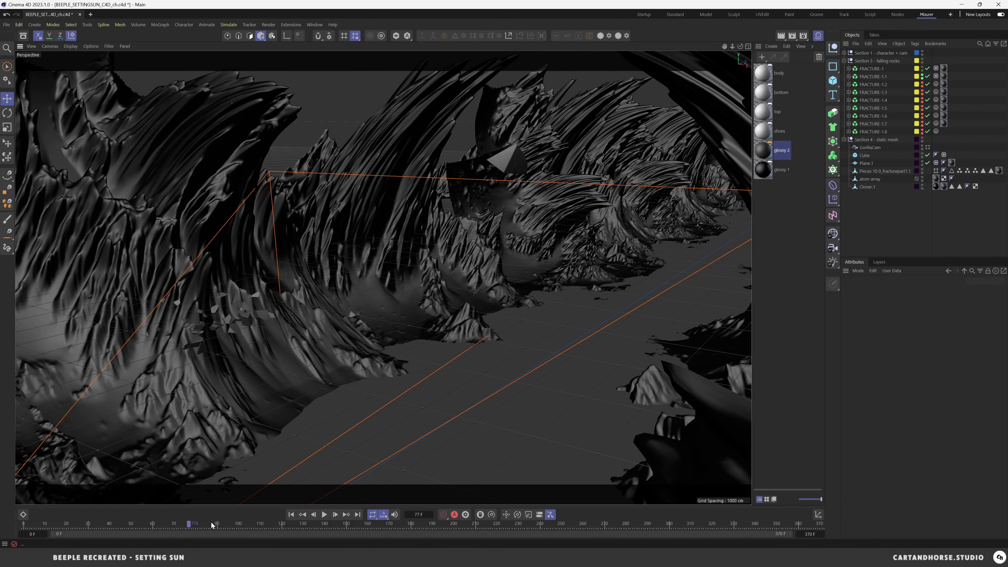
drag(198, 527, 265, 526)
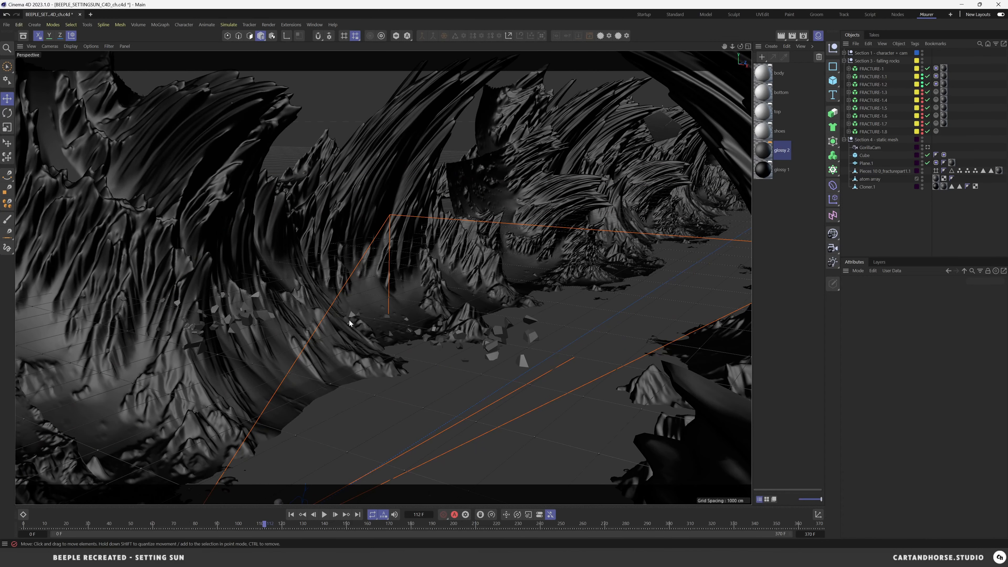
Inspect the scattered rock fragments on the tunnel floor and along the wall from higher and closer viewpoints
alt+drag(485, 333, 481, 301)
alt+middle_drag(481, 300, 539, 291)
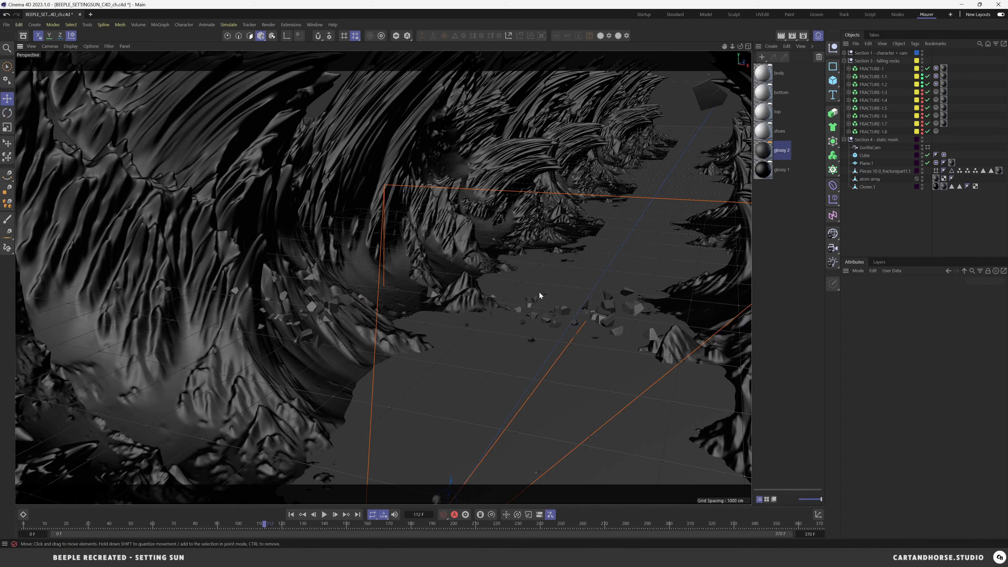
alt+drag(588, 305, 569, 296)
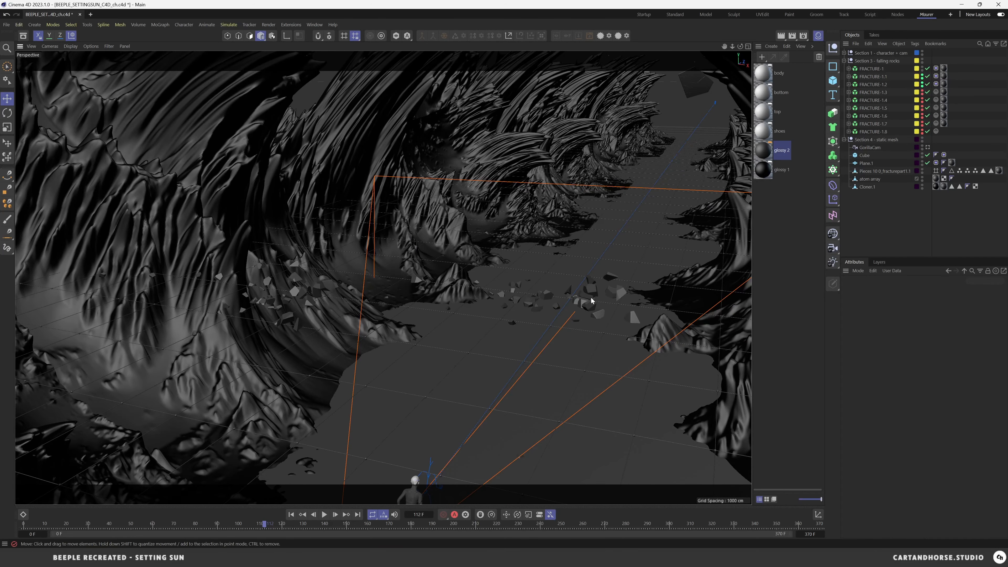
scroll(588, 300, up, 5)
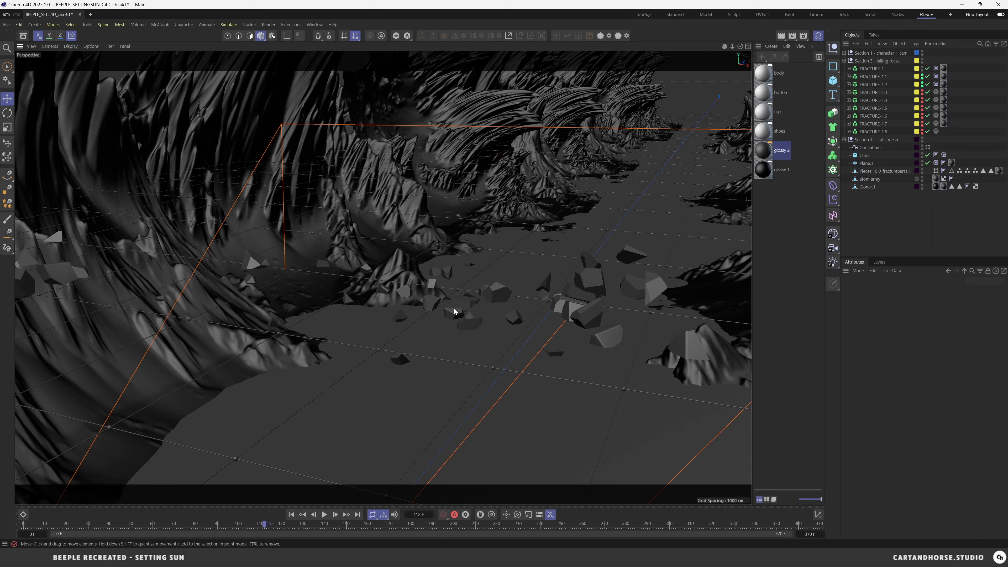
alt+drag(523, 312, 488, 257)
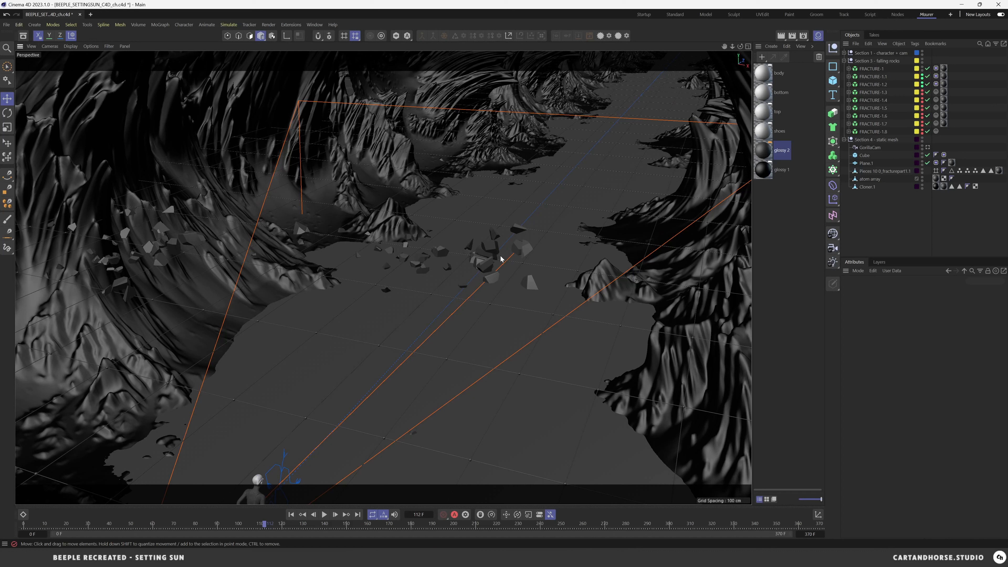
Collapse the falling rocks and static mesh groups and select Section 1 - character + cam with all its children
click(844, 61)
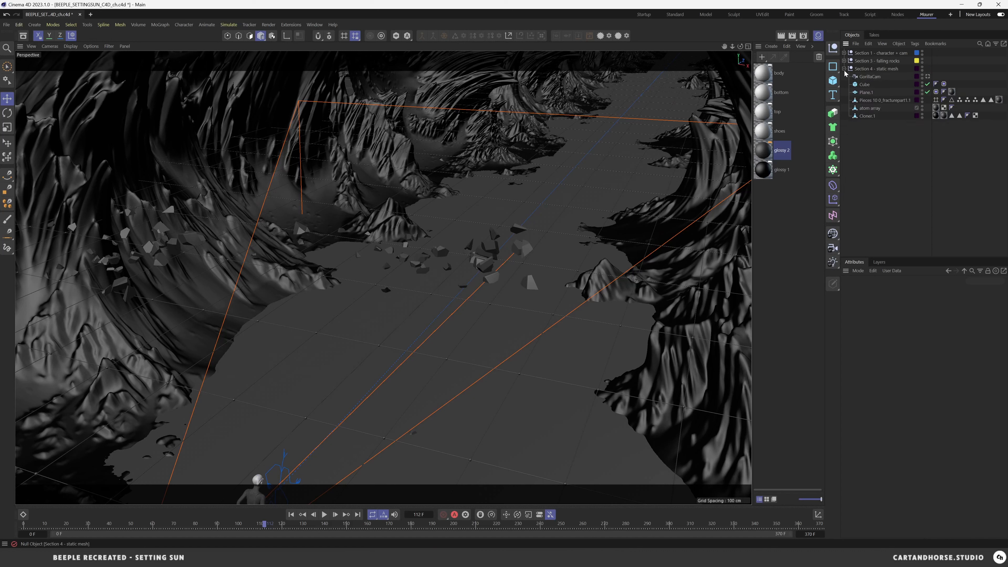
click(845, 68)
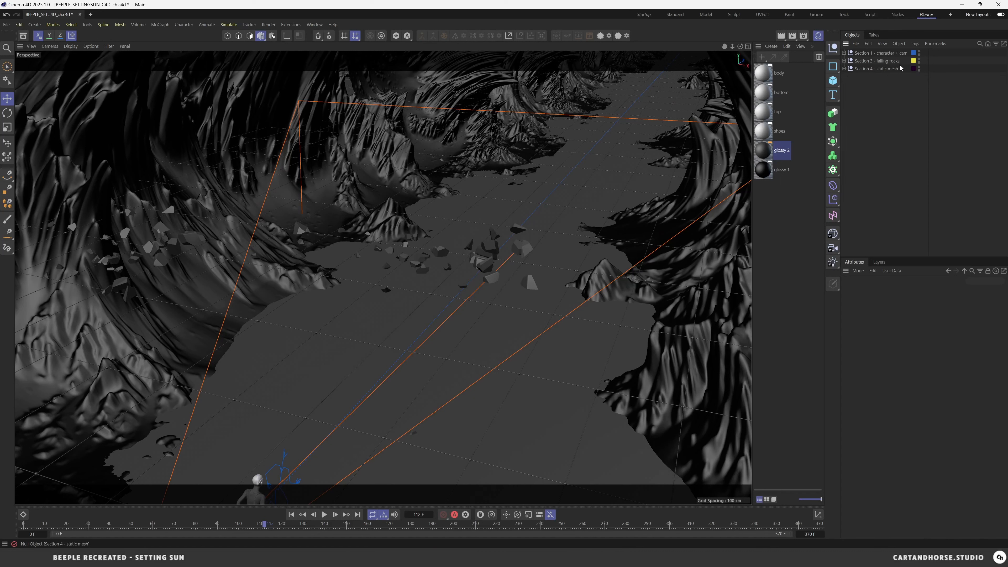
click(883, 57)
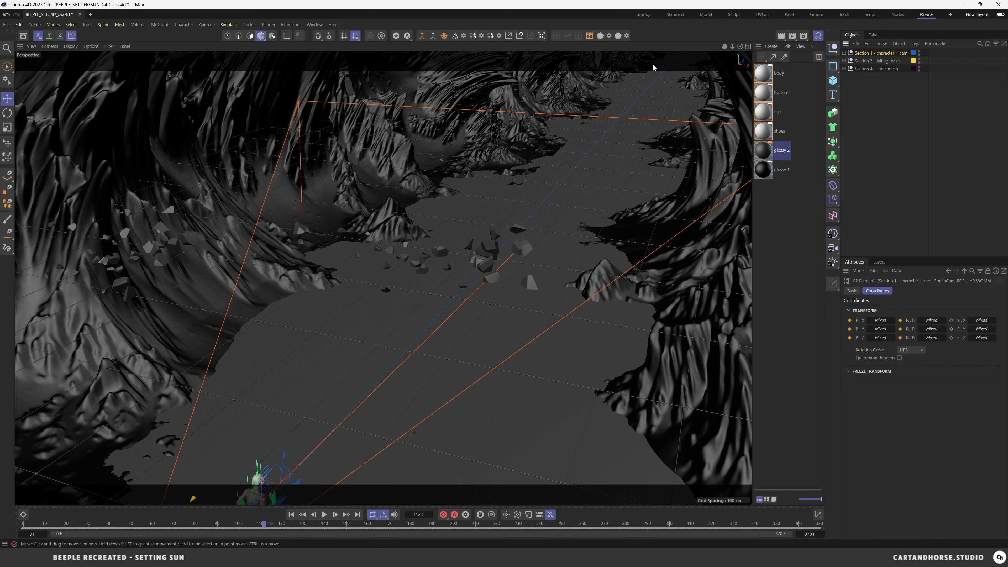
Review the FBX export settings and the available file format versions without exporting
click(7, 24)
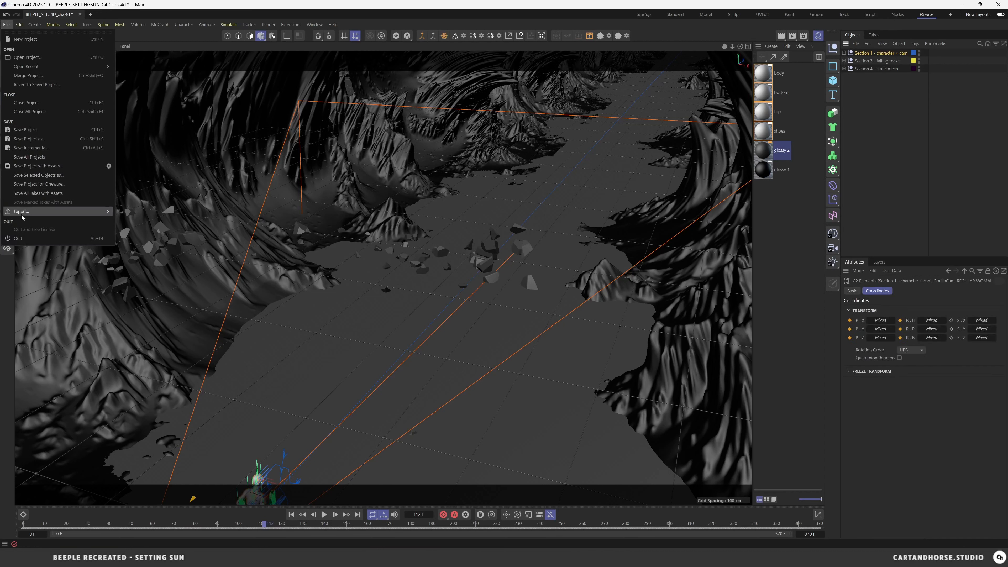
mouse_move(29, 214)
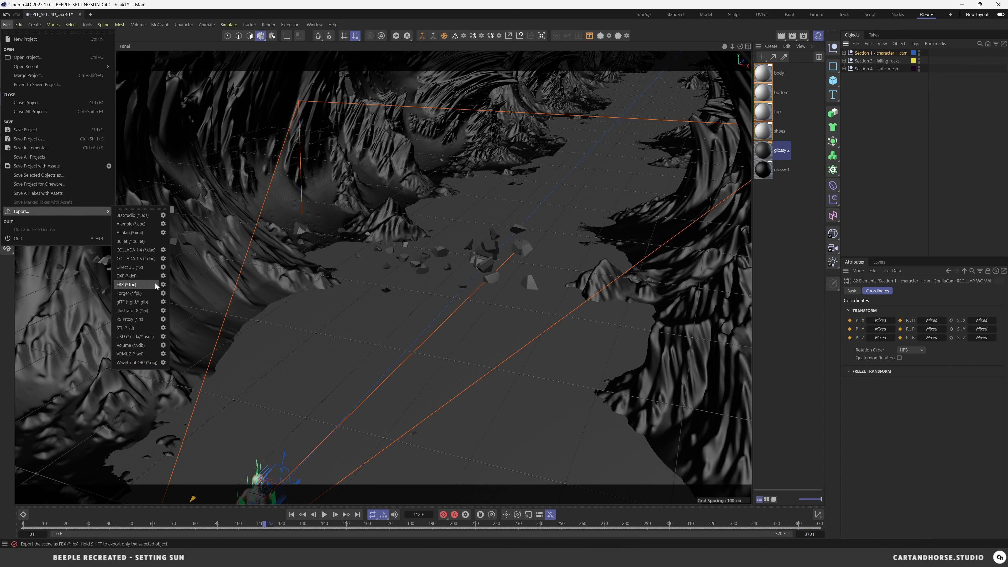
click(603, 25)
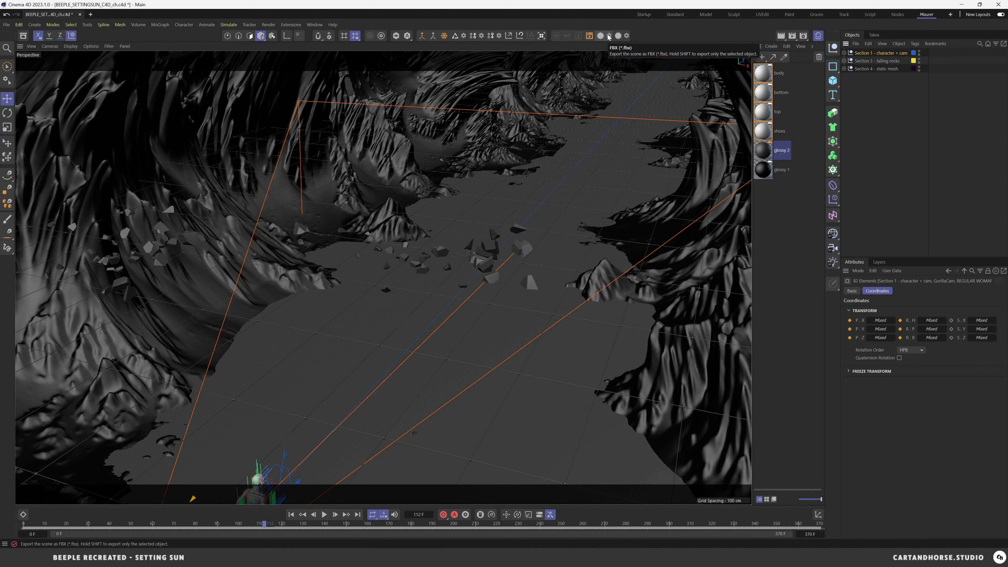
click(610, 38)
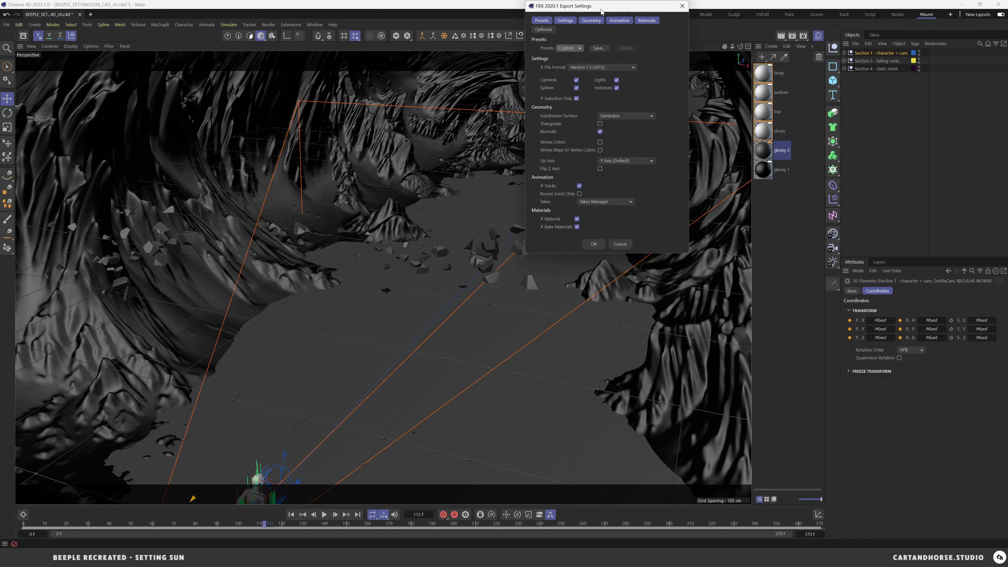
drag(599, 7, 519, 50)
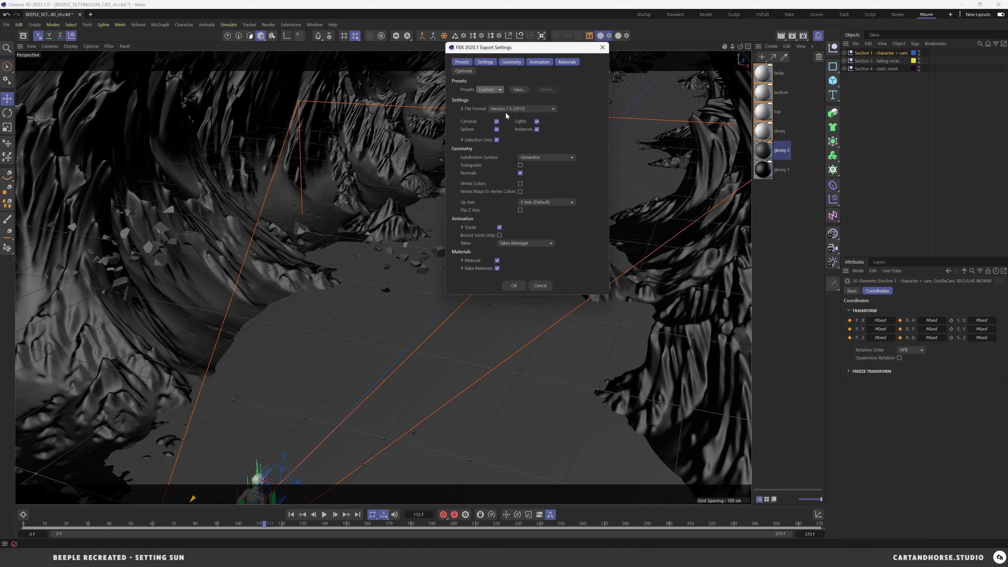
click(533, 107)
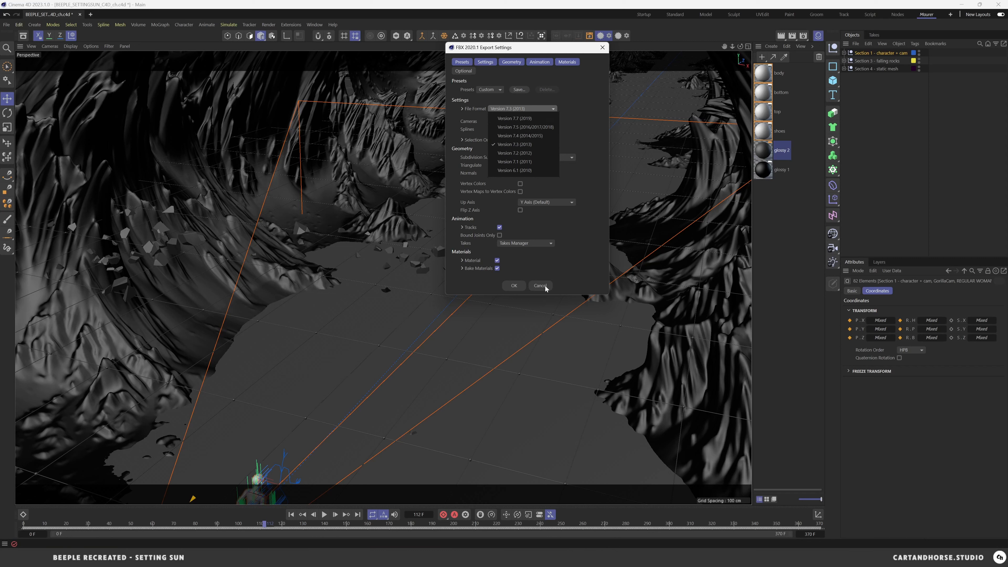
click(566, 283)
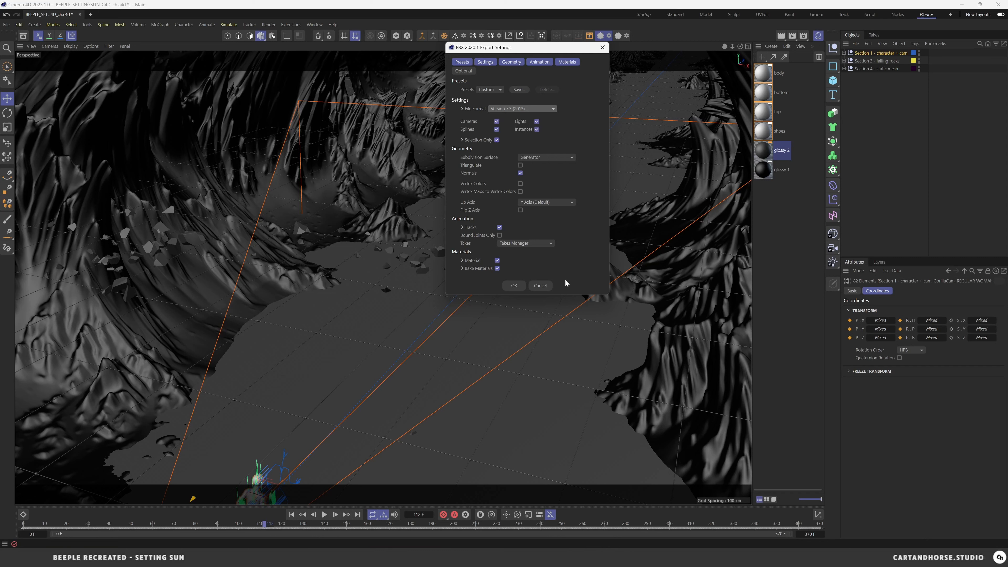
click(546, 286)
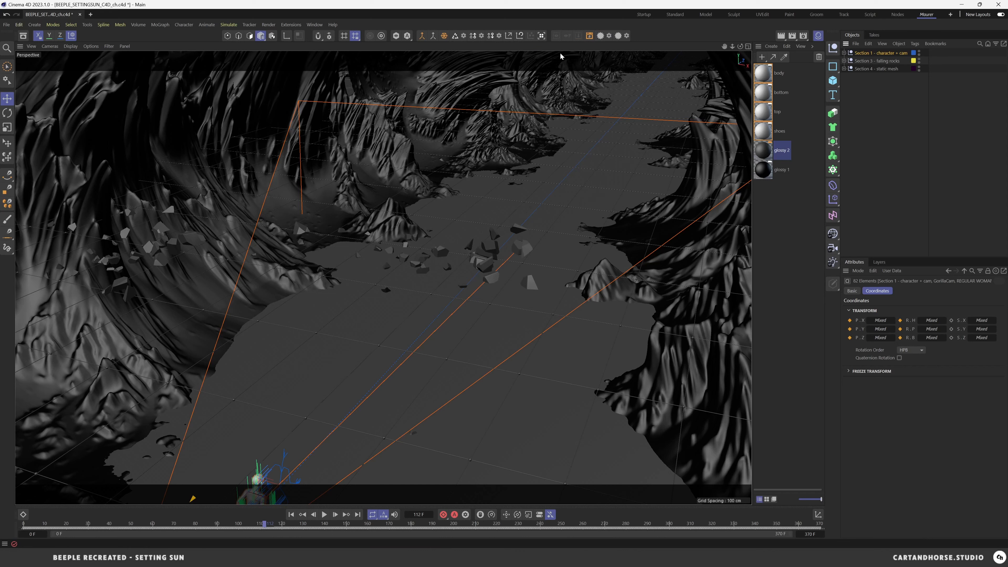
Export the selected character and camera group as FBX into the fbx folder under the name character_cam
click(609, 37)
click(594, 244)
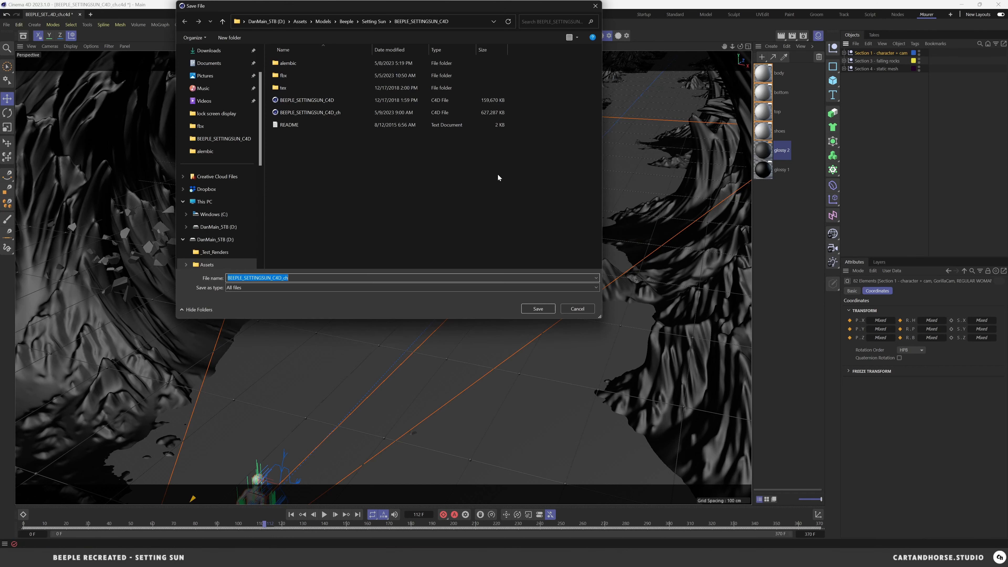
double_click(290, 76)
double_click(275, 277)
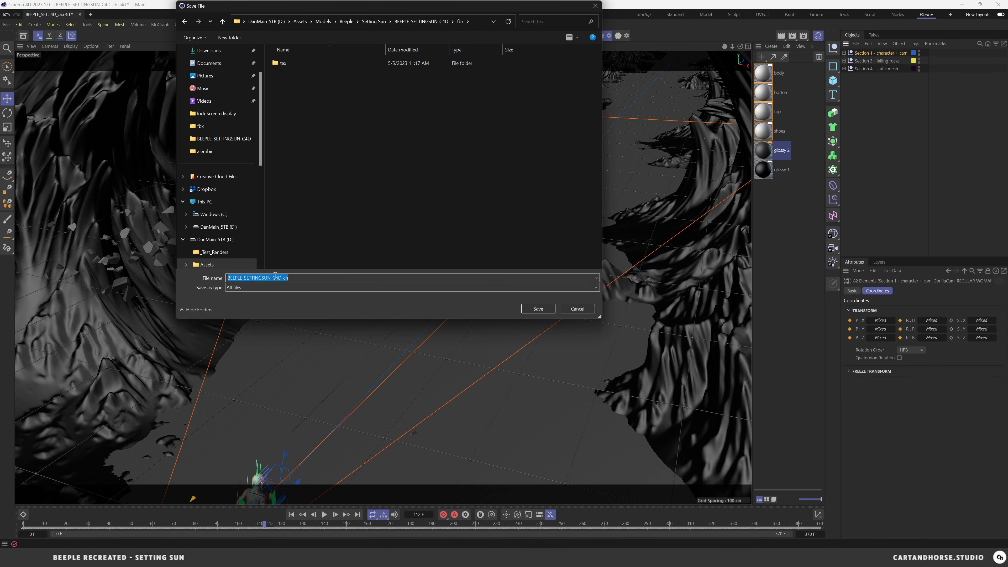
drag(274, 278, 365, 280)
text(character_cam)
key(Return)
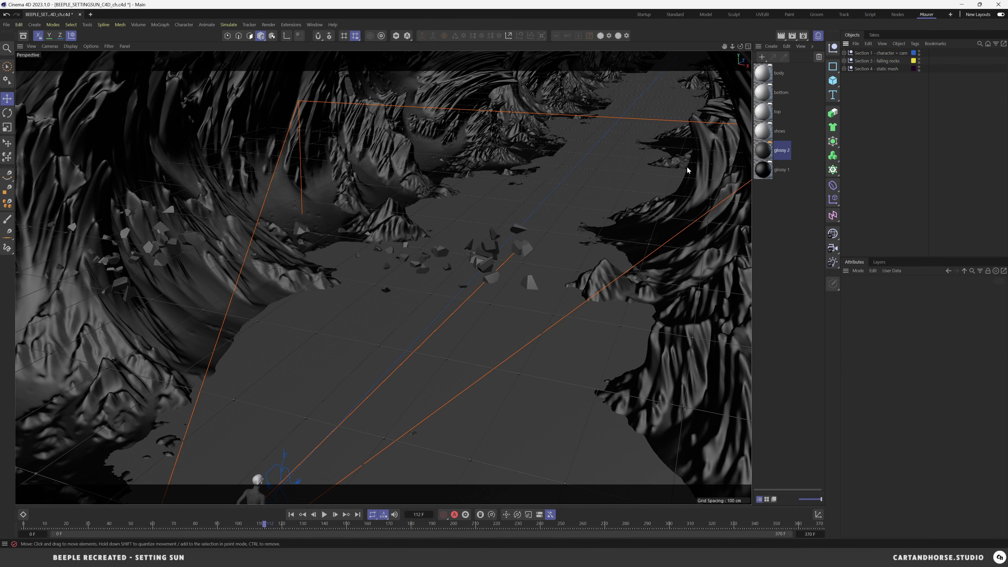
Expand the Section 3 - falling rocks group and examine its fractured rocks in the tunnel from several angles
click(844, 60)
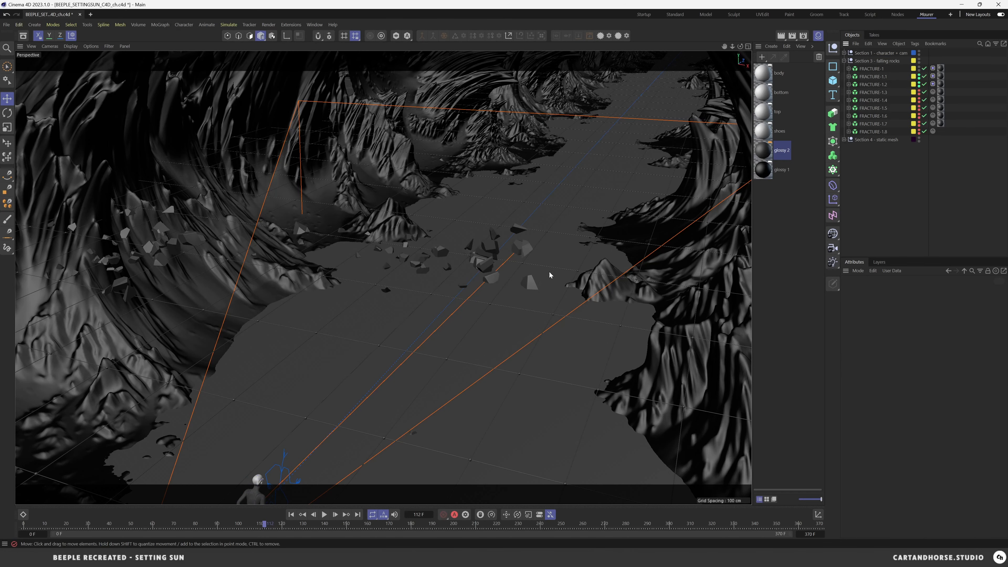
scroll(512, 282, down, 6)
scroll(525, 214, up, 5)
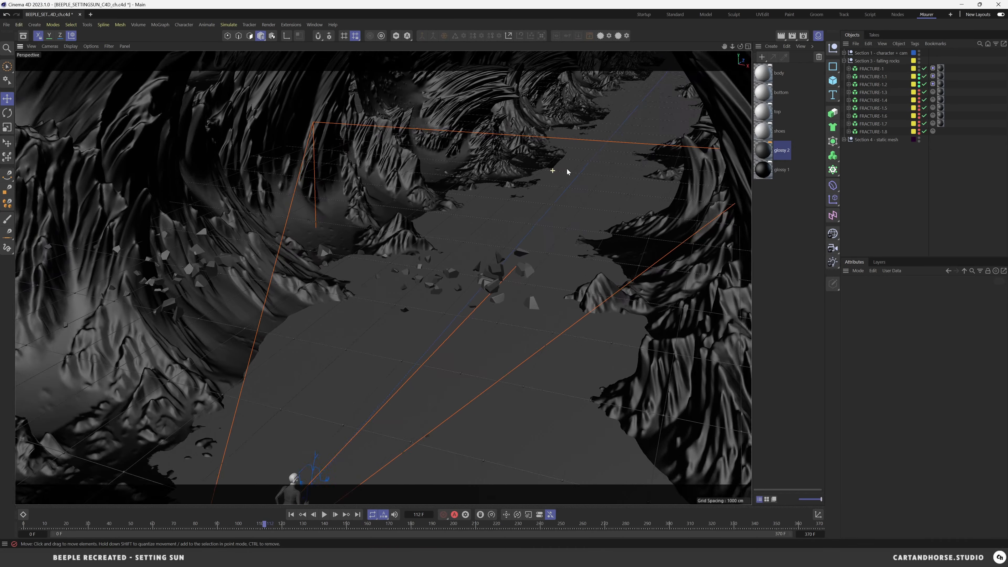
alt+drag(476, 282, 532, 266)
scroll(518, 258, up, 4)
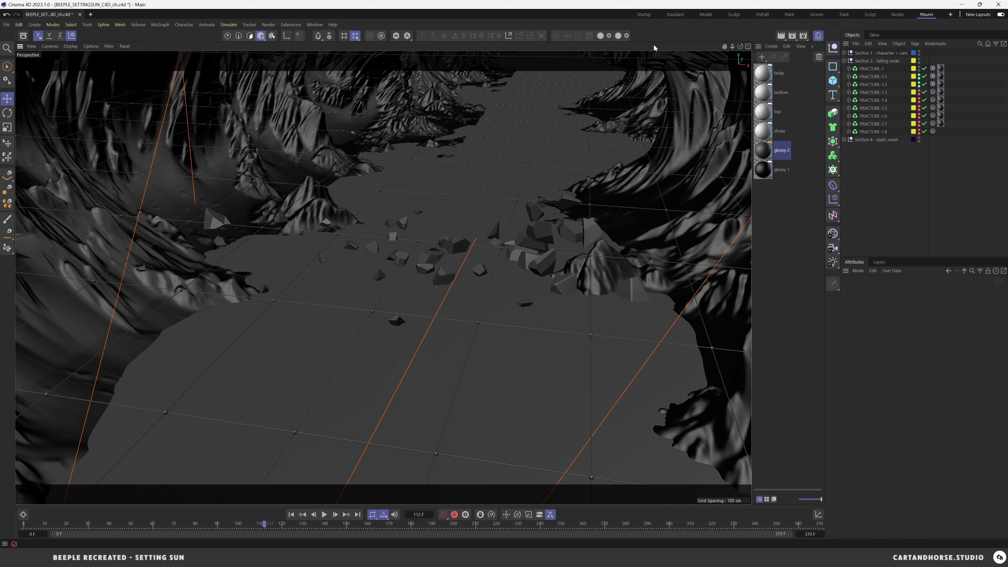
mouse_move(462, 243)
alt+mouse_down()
mouse_move(480, 241)
mouse_move(457, 241)
mouse_move(468, 241)
alt+mouse_up()
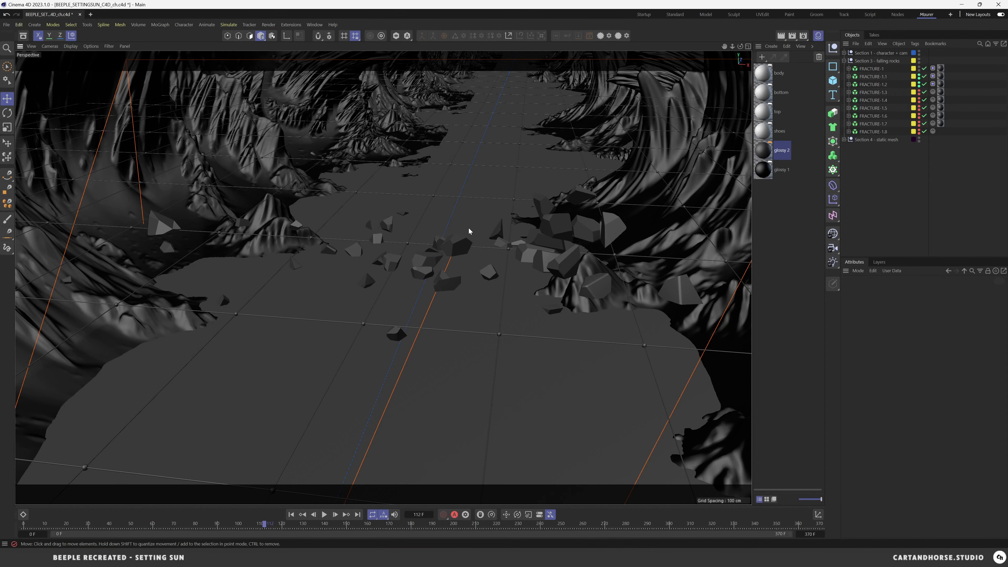
alt+right_drag(565, 228, 440, 267)
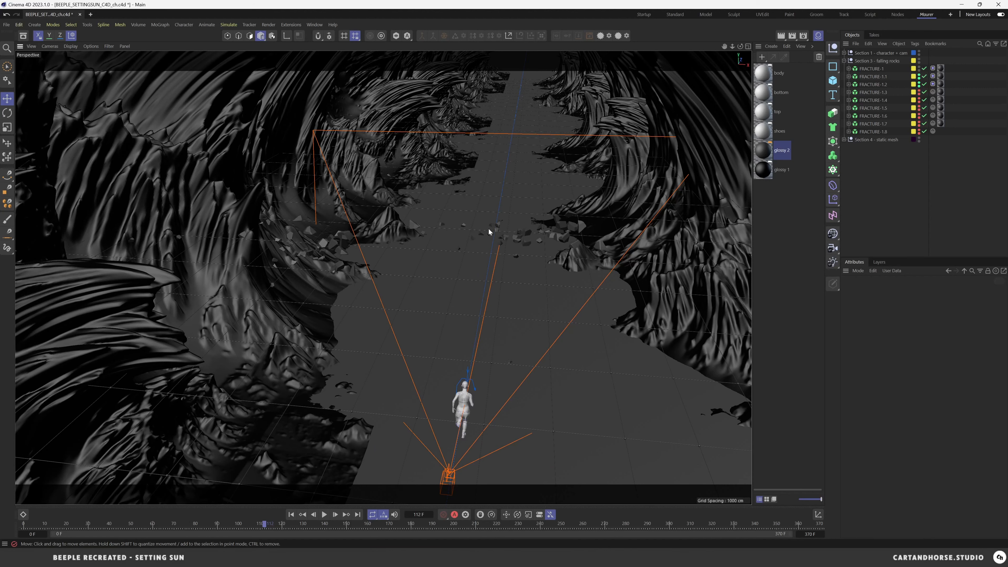
mouse_move(555, 235)
alt+mouse_down()
mouse_move(542, 232)
mouse_move(559, 221)
alt+mouse_up()
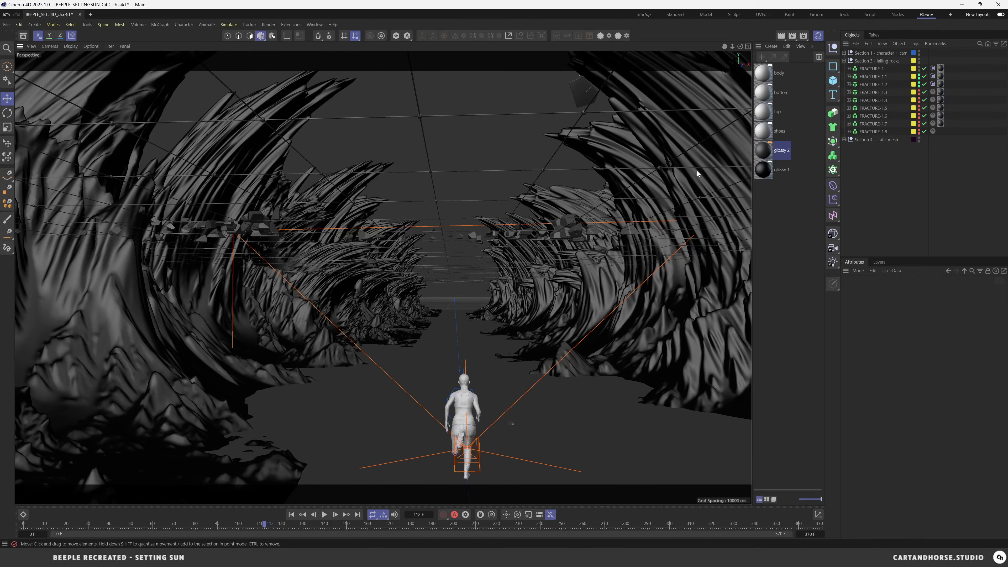
Play the animation forward to frame 171 and inspect the falling rocks around the running character
click(325, 514)
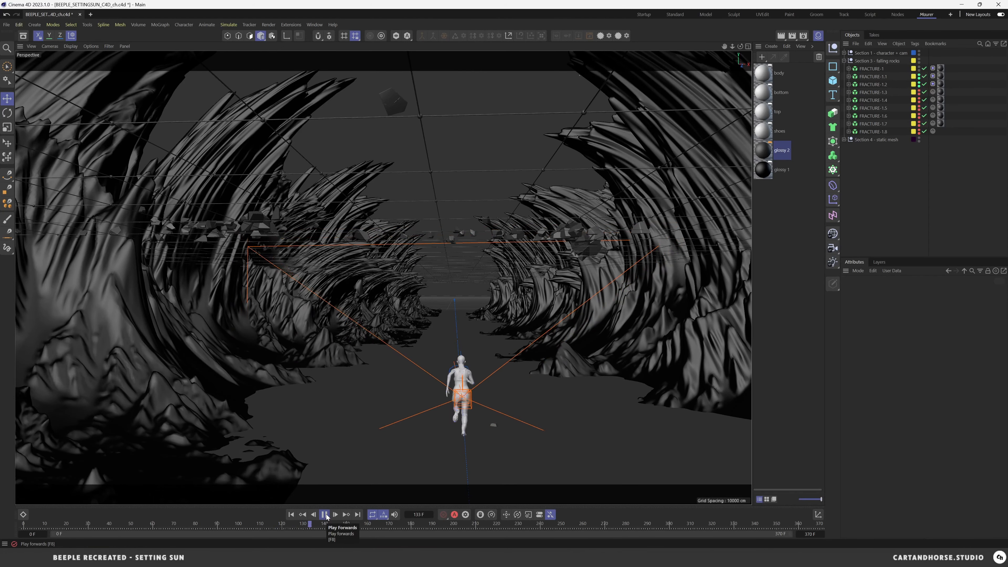
click(325, 515)
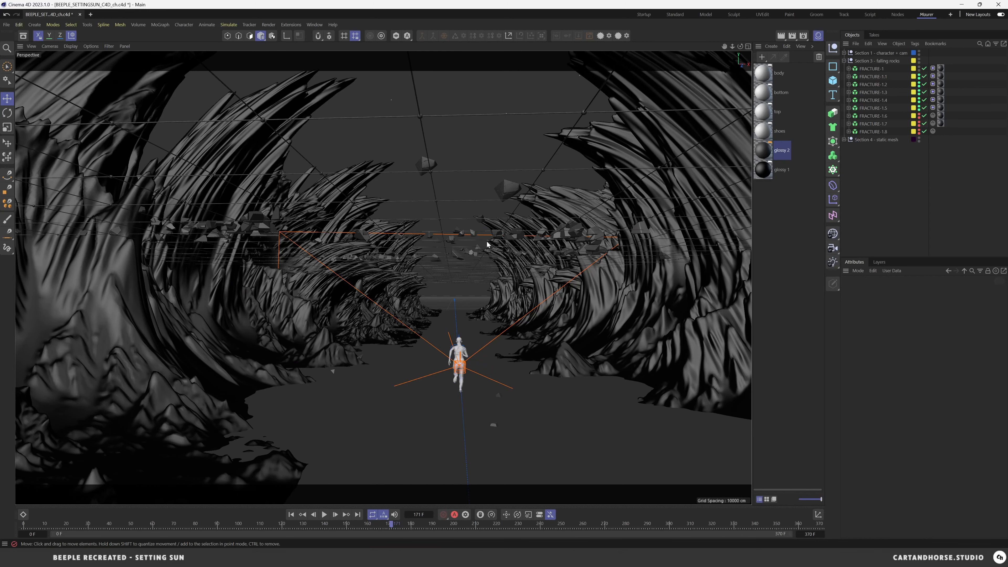
alt+drag(505, 236, 495, 252)
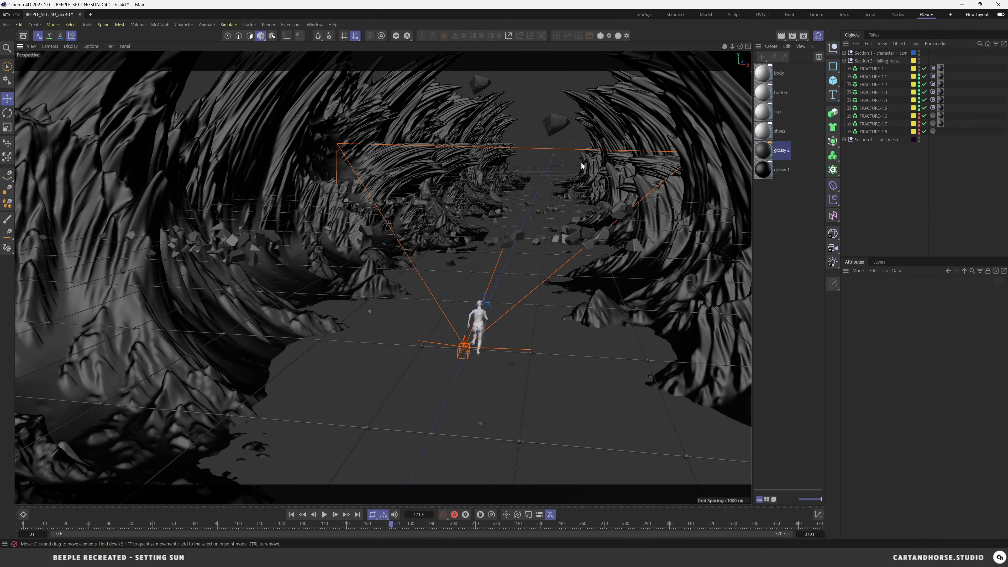
scroll(503, 244, up, 5)
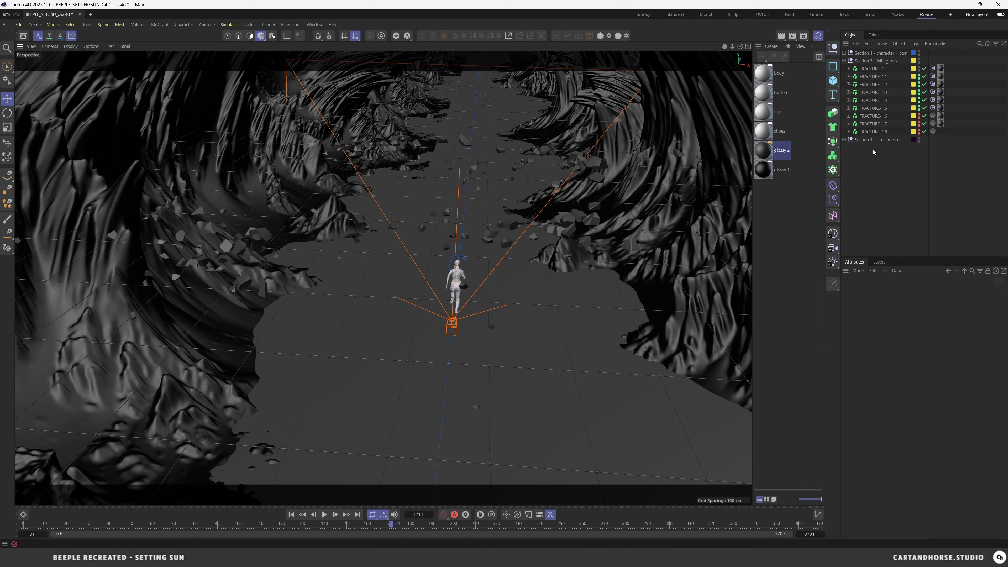
Review the Alembic export settings for FRACTURE-1 with its pieces and the files in the alembic folder without exporting
click(870, 69)
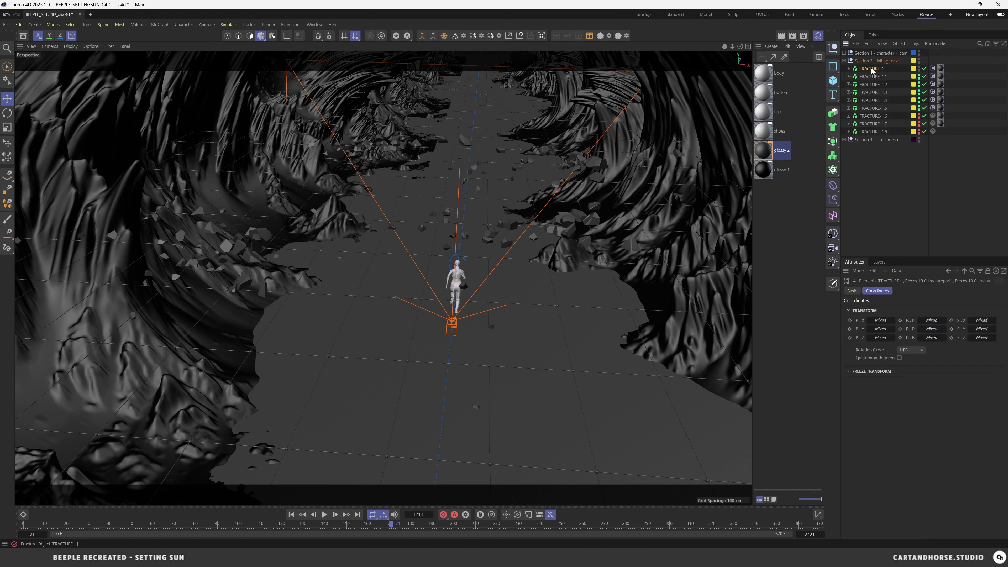
click(619, 36)
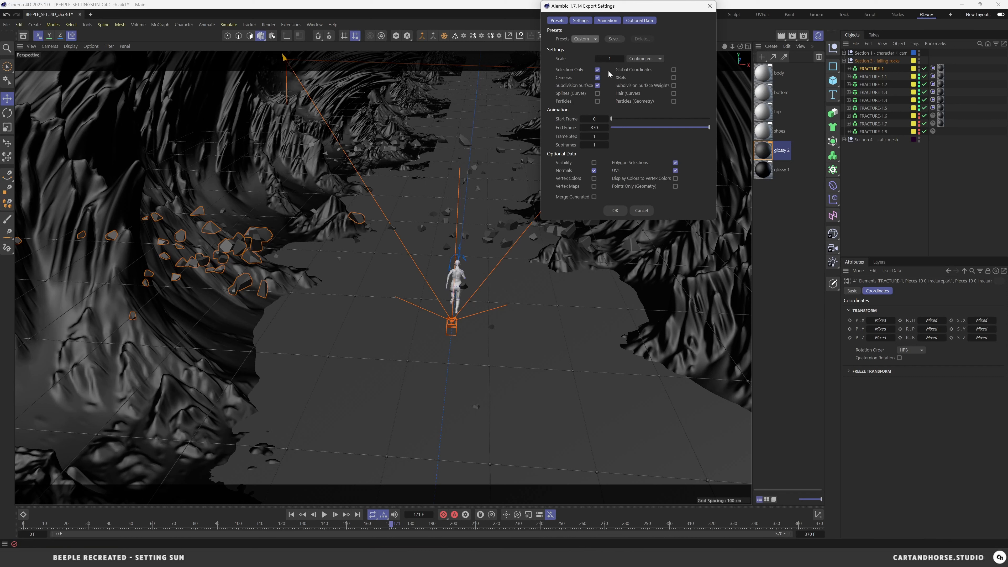
click(614, 210)
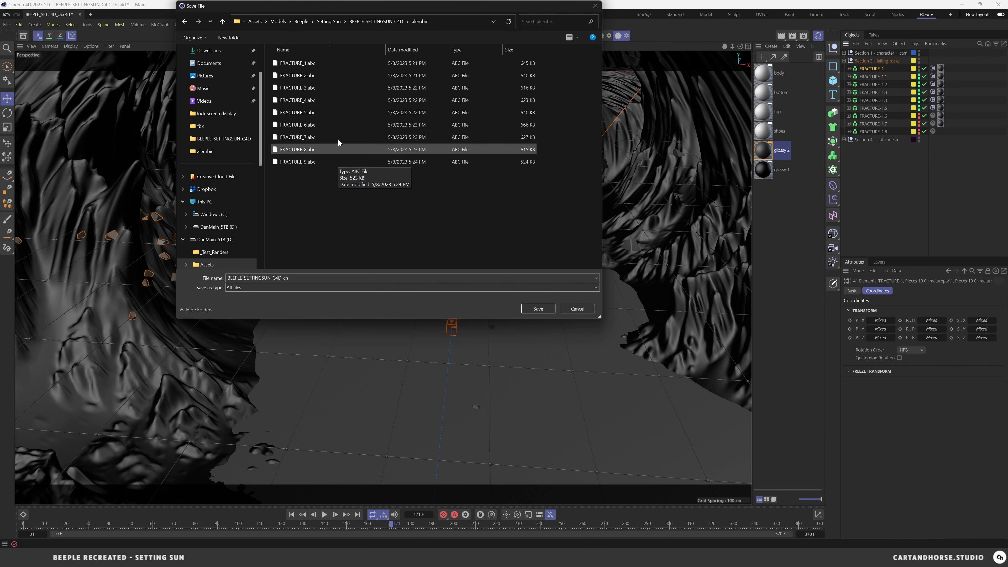
click(578, 309)
click(885, 191)
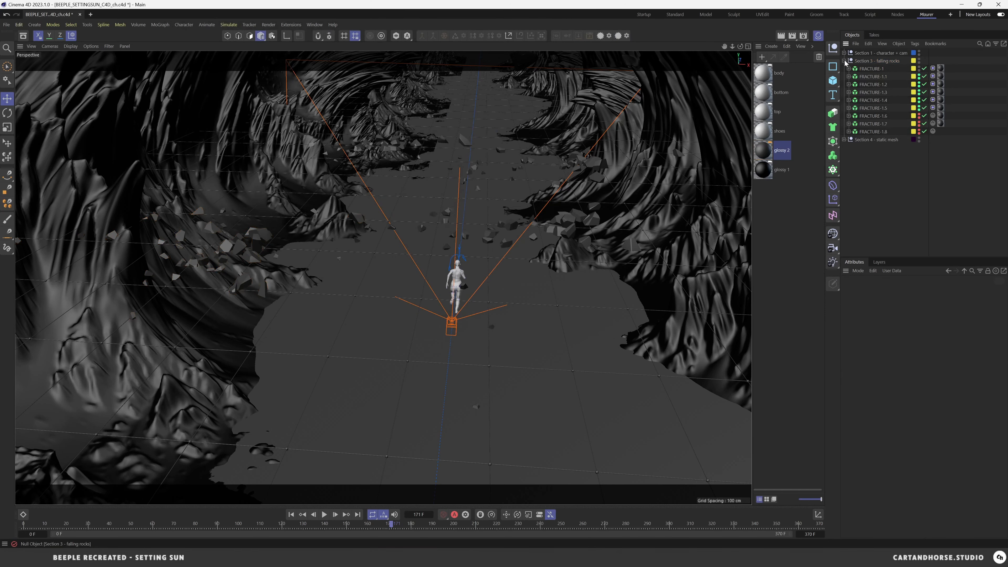
Collapse the falling rocks group, expand Section 4 - static mesh and view the scene through its GorillaCam
click(844, 61)
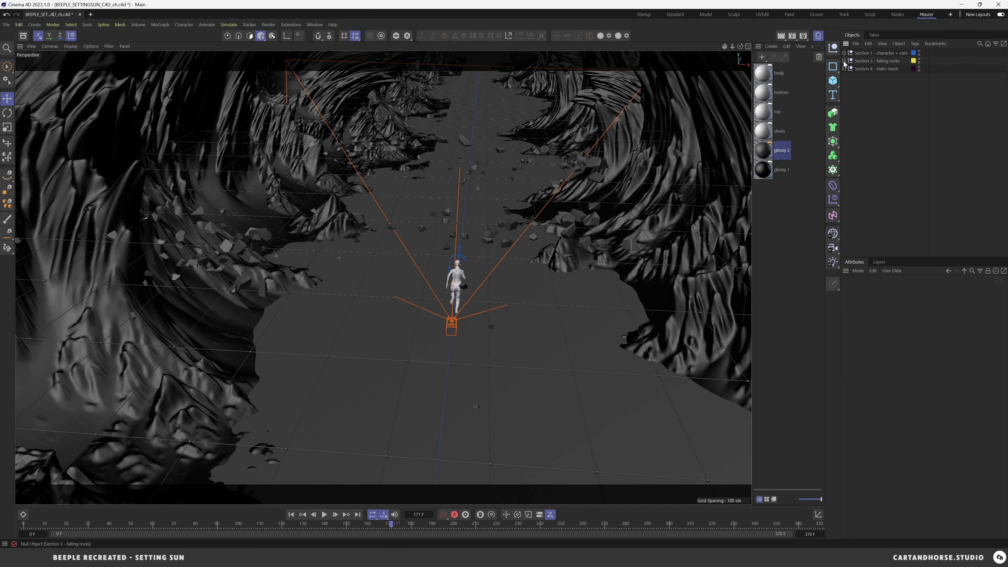
click(844, 69)
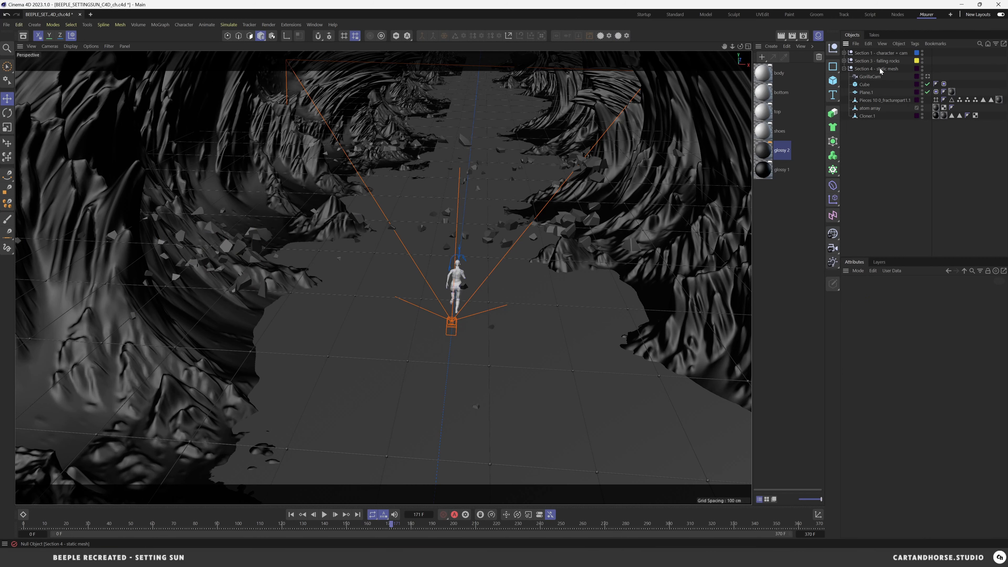
click(928, 76)
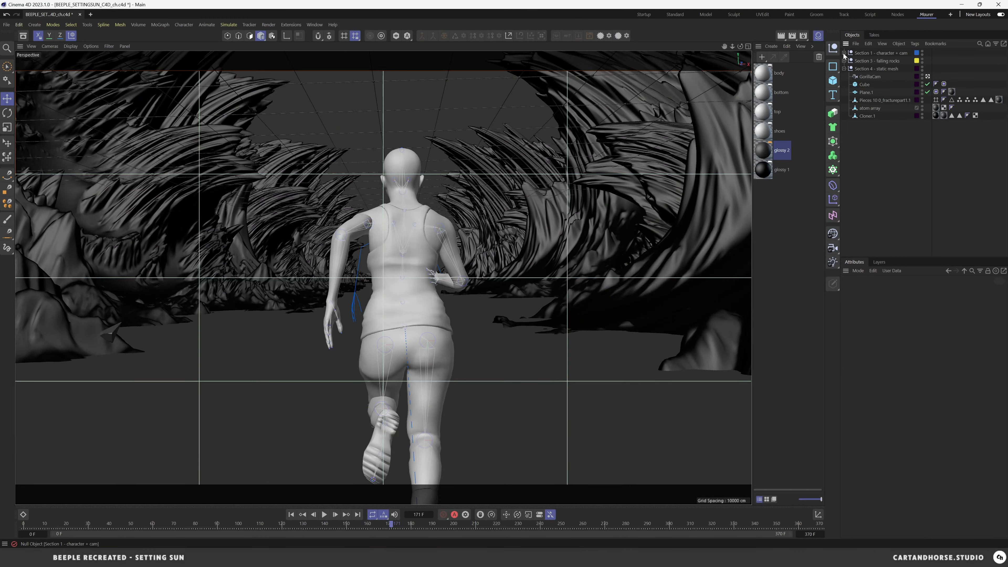
Expand the Section 1 - character + cam group and leave the static mesh section's GorillaCam view
click(845, 53)
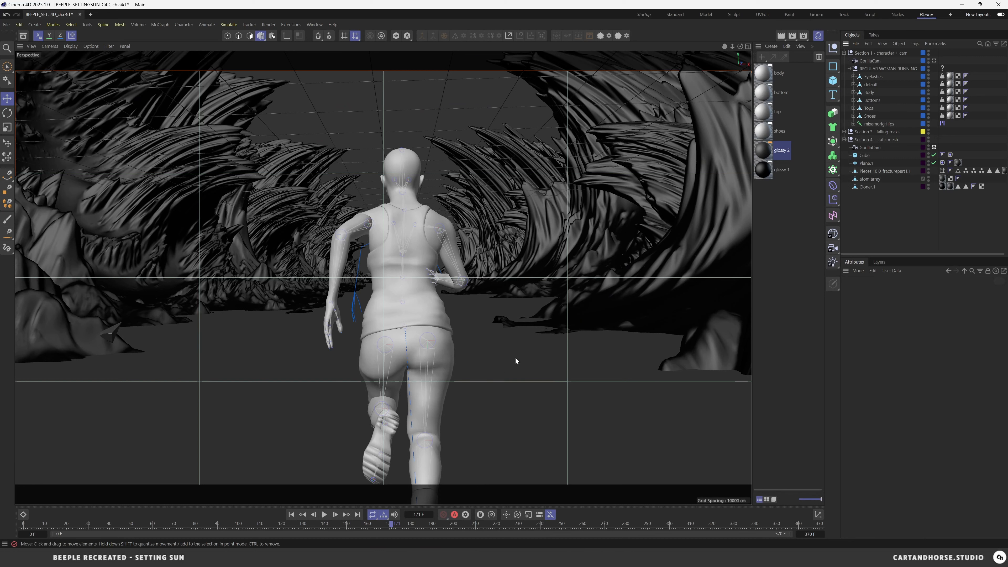
click(934, 148)
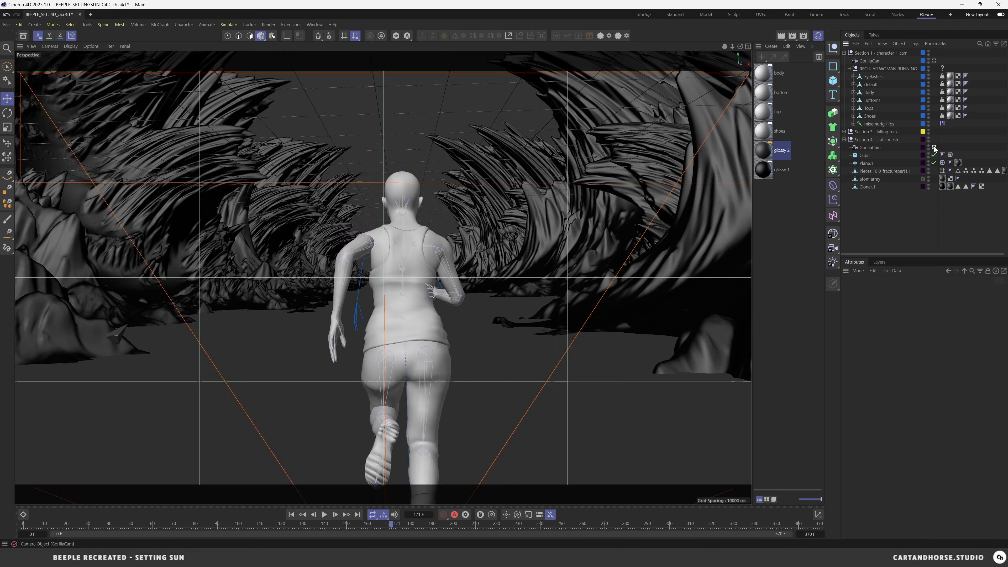
click(934, 148)
Toggle the visibility of the Cloner.1 mesh in Section 4 to examine its part of the tunnel
click(868, 186)
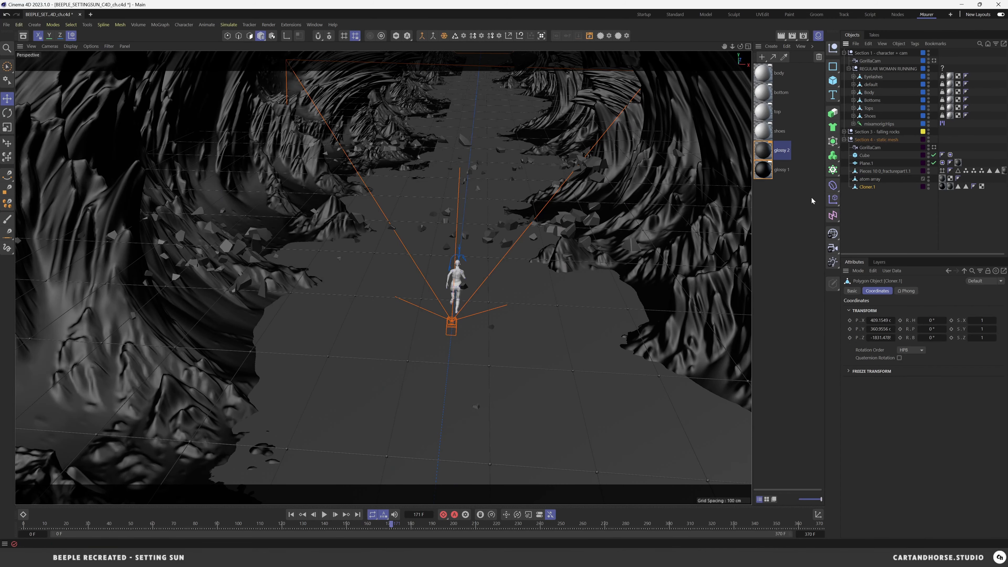
double_click(929, 186)
click(928, 186)
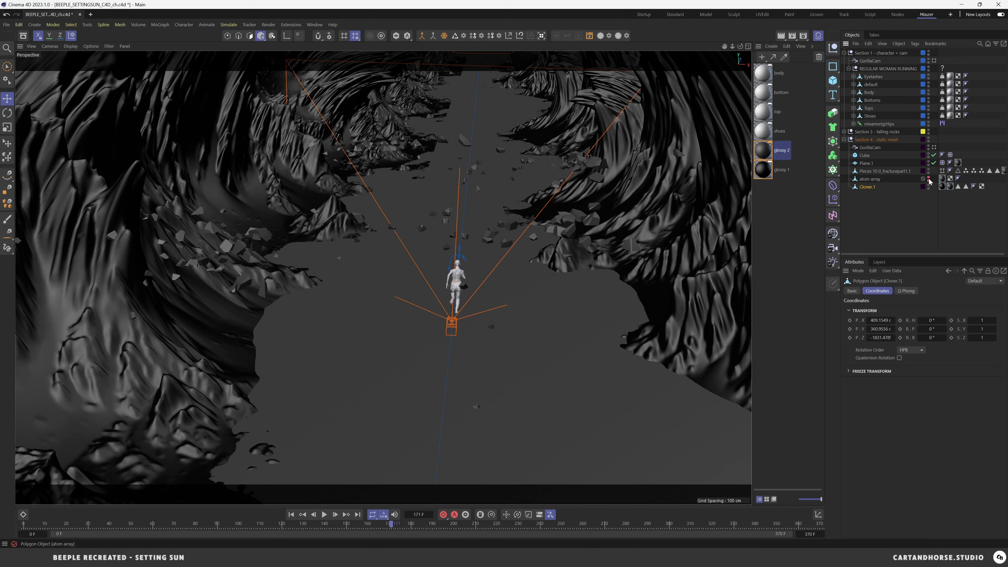
click(931, 210)
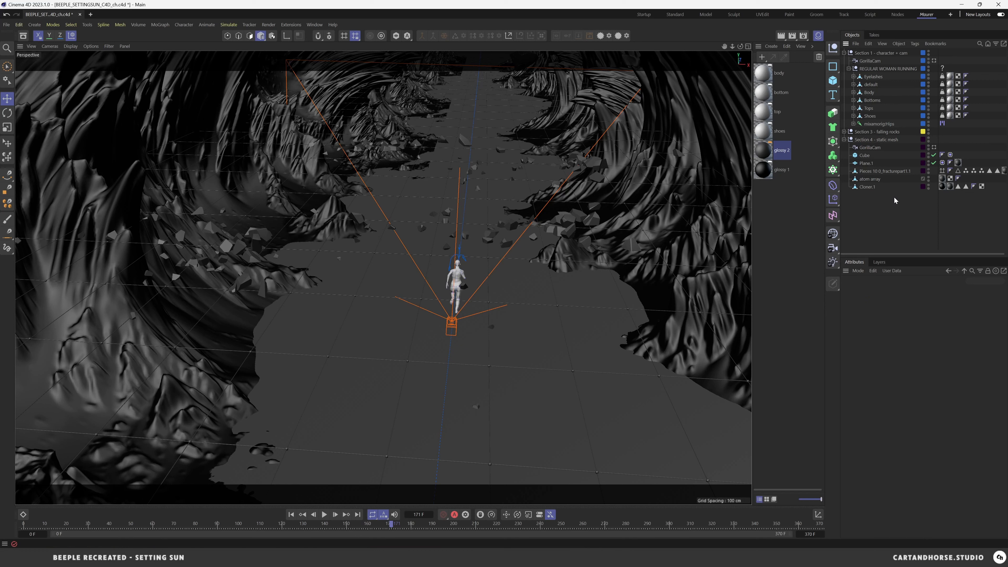
Copy the REGULAR WOMAN RUNNING null from Section 1 into Section 4 - static mesh and return to frame 0
click(849, 69)
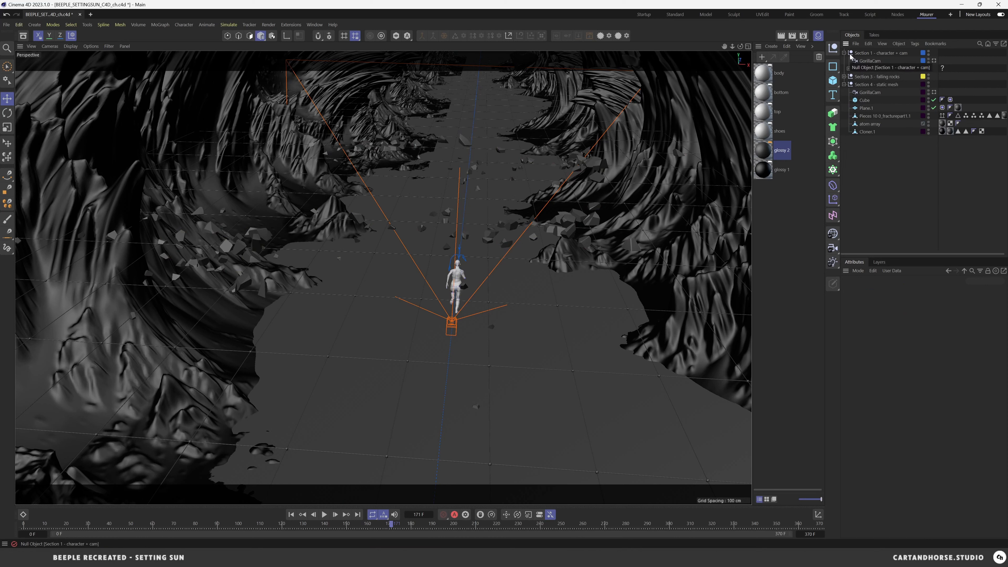
drag(882, 69, 886, 84)
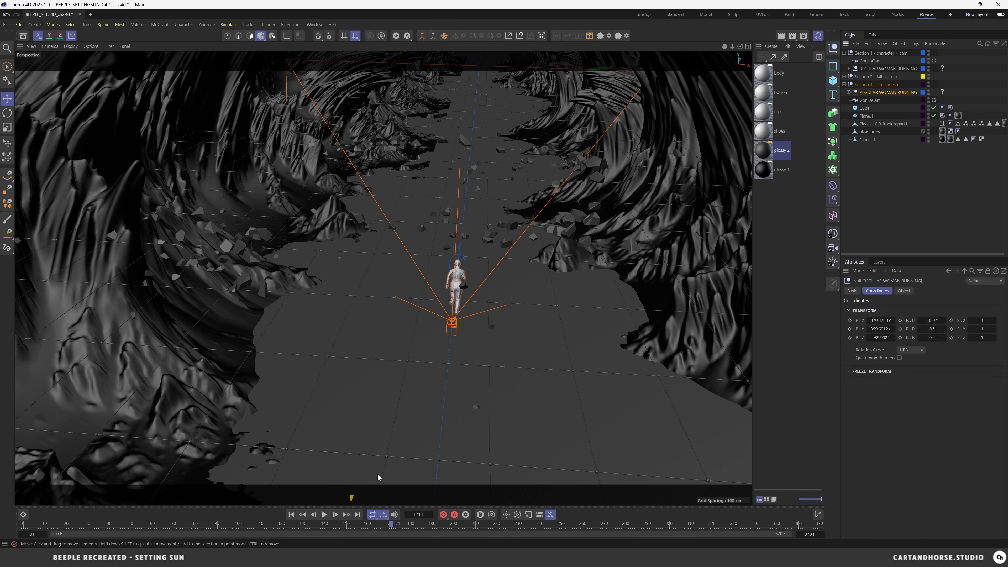
click(291, 515)
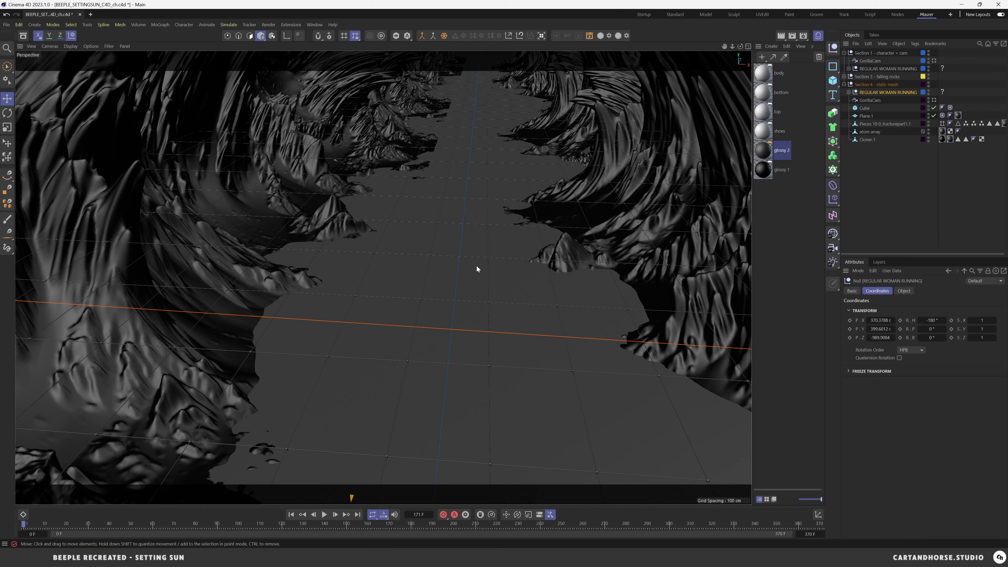
Frame the copied running character and inspect it and its skeleton from several angles
key(s)
alt+right_drag(446, 279, 344, 296)
alt+drag(344, 296, 478, 238)
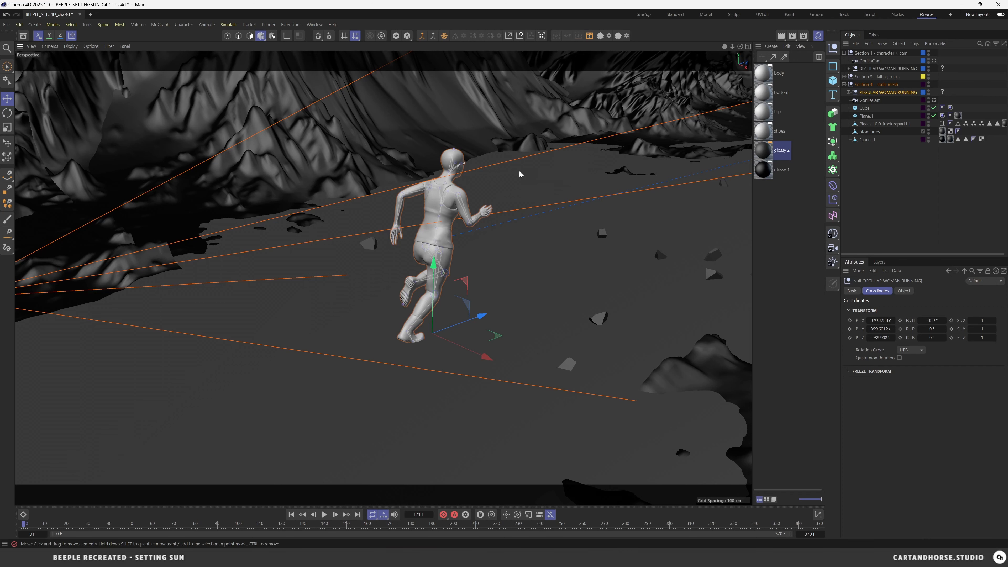
alt+right_drag(505, 247, 412, 266)
alt+drag(418, 248, 467, 219)
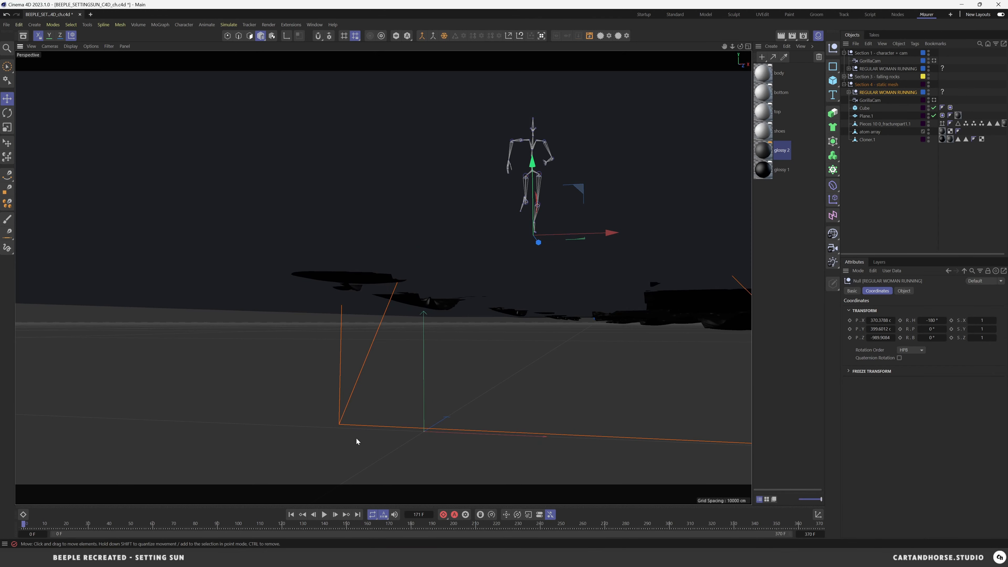
alt+drag(533, 155, 473, 237)
alt+drag(397, 257, 337, 400)
Delete the Section 1 - character + cam and Section 3 - falling rocks groups, keeping only Section 4
click(877, 77)
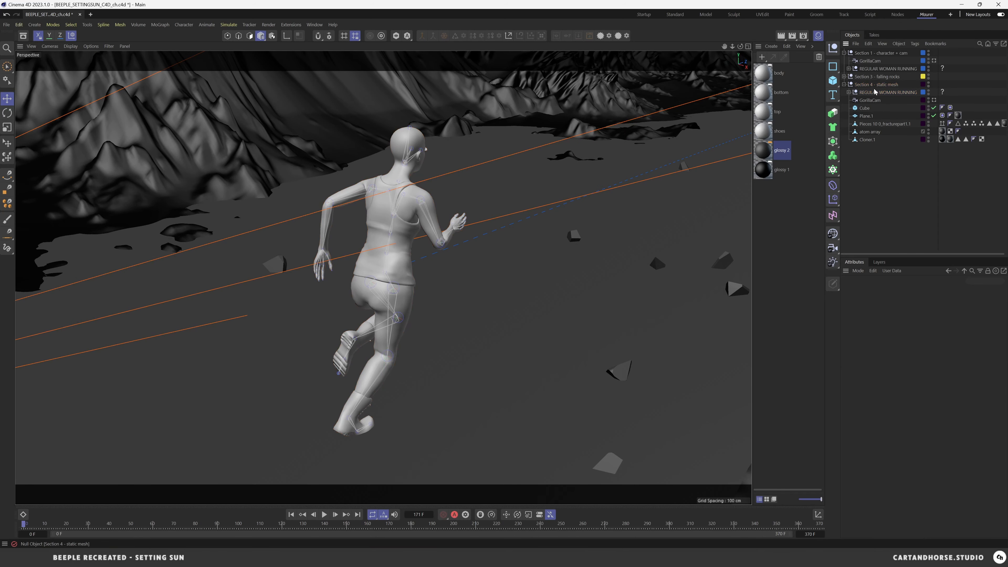
shift+click(871, 55)
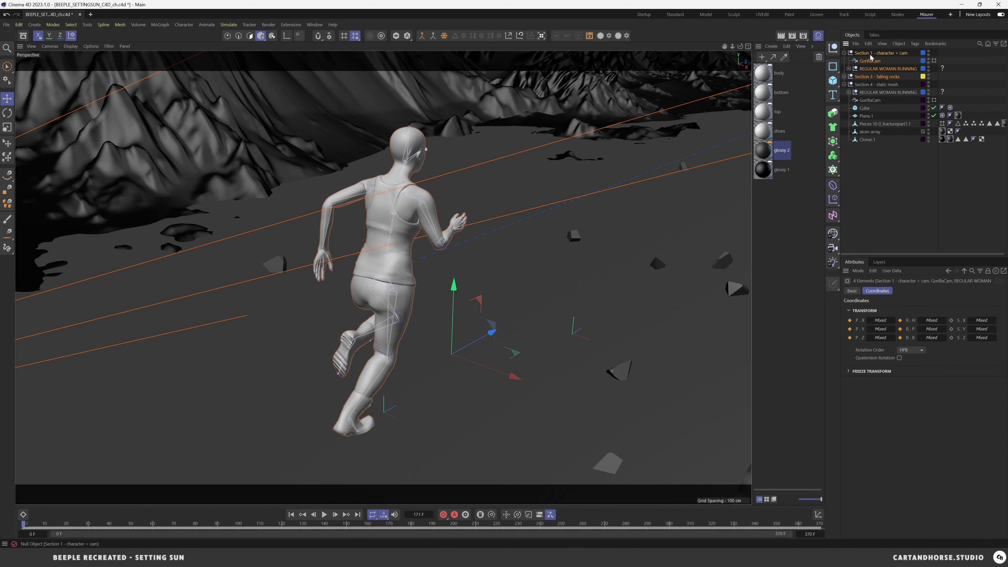
key(Delete)
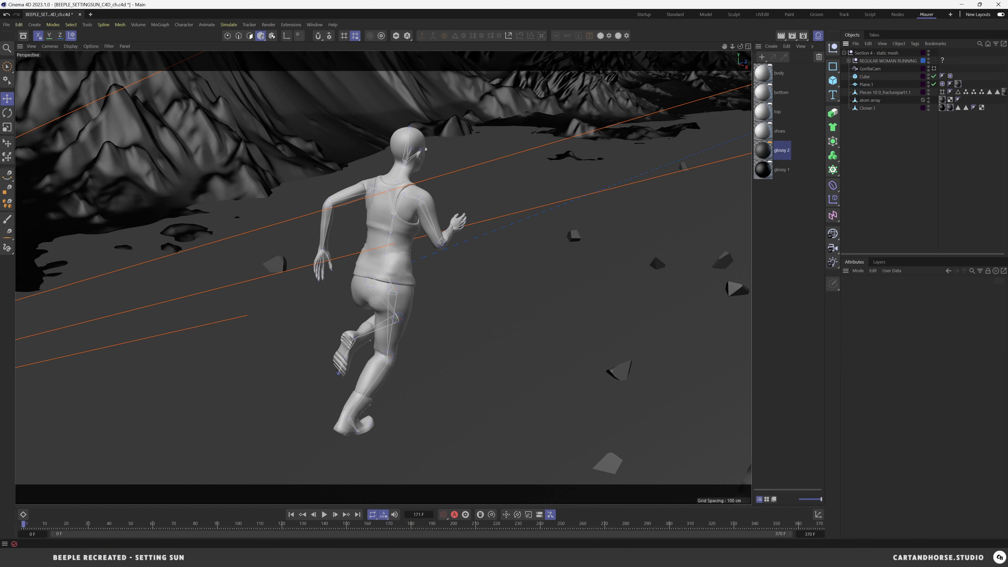
Save the project for Cineware in the fbx folder as BEEPLE_SETTINGSUN_C4D_cw
click(8, 25)
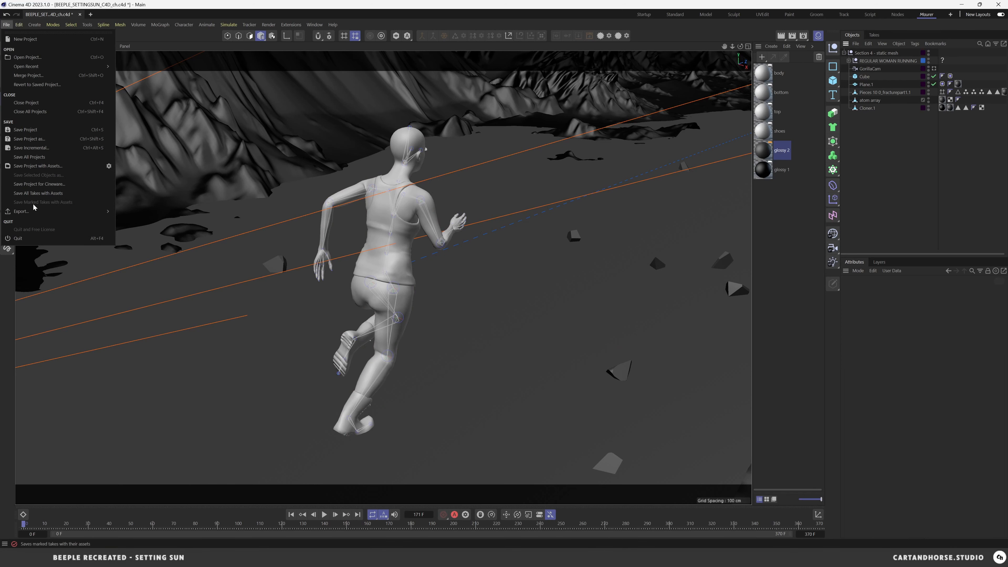
click(62, 184)
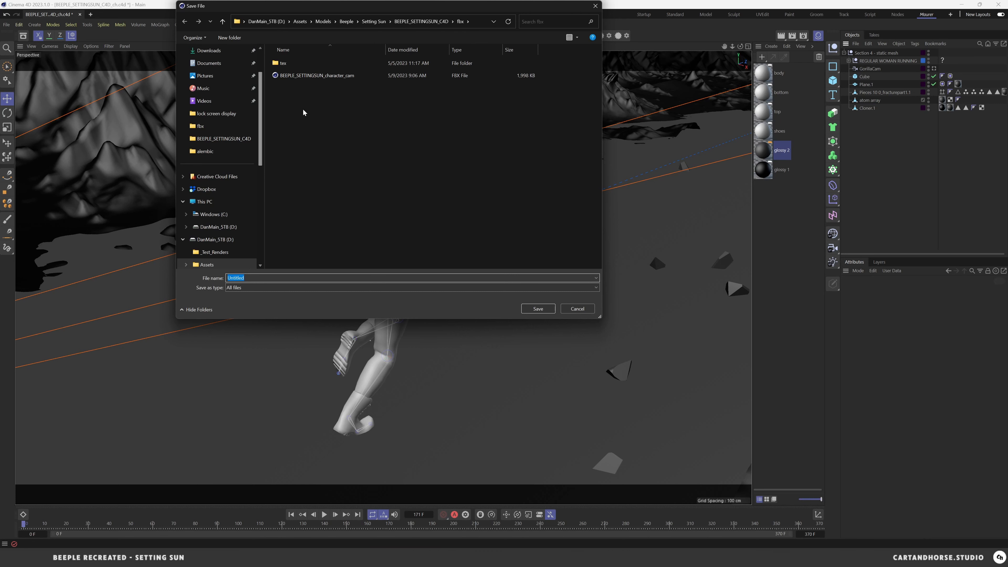
click(302, 76)
double_click(287, 278)
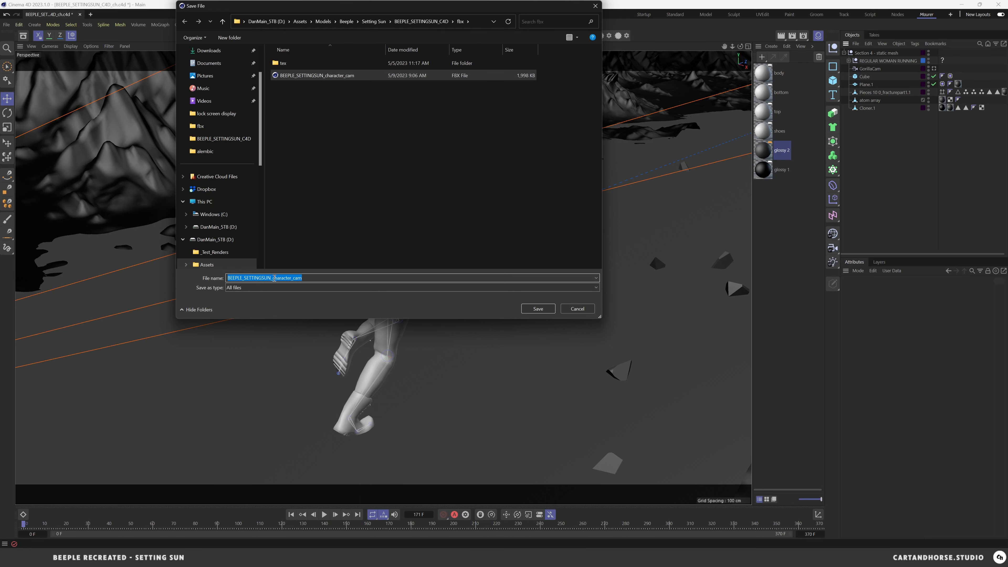
drag(274, 278, 409, 281)
text(cw)
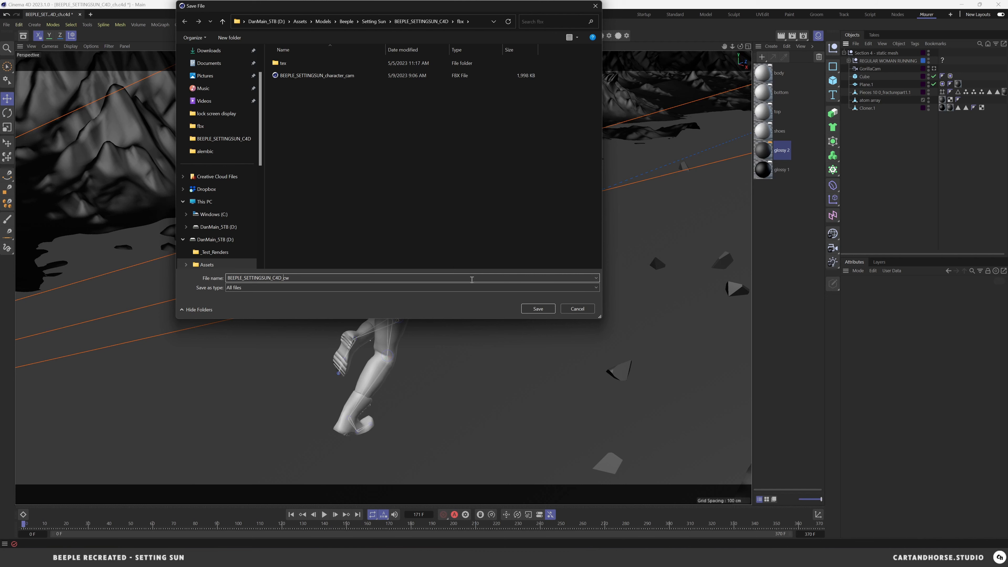
key(Return)
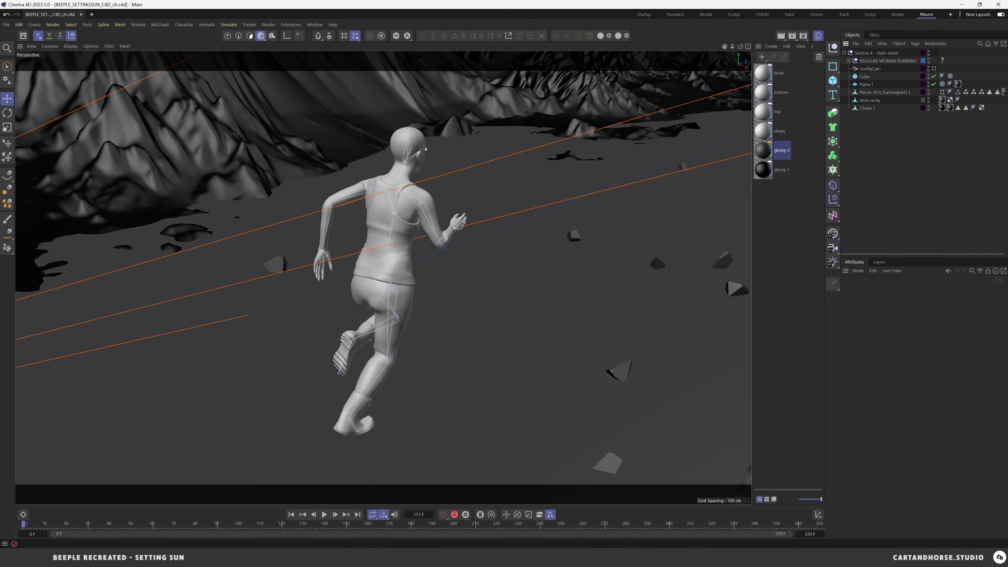
Switch to Unreal Engine and expand the lighting folder of the beeple_sunset level
click(609, 557)
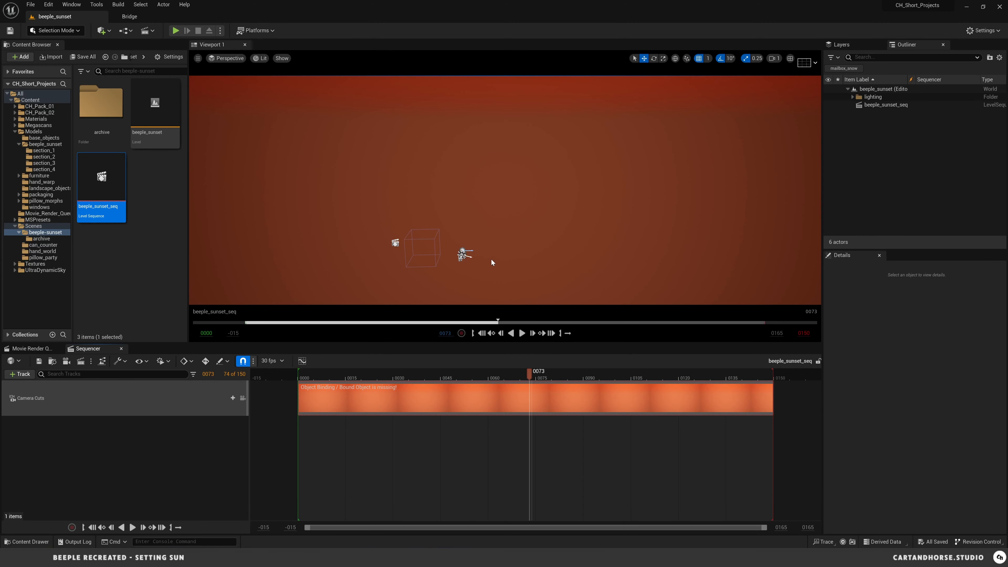
right_drag(464, 156, 470, 99)
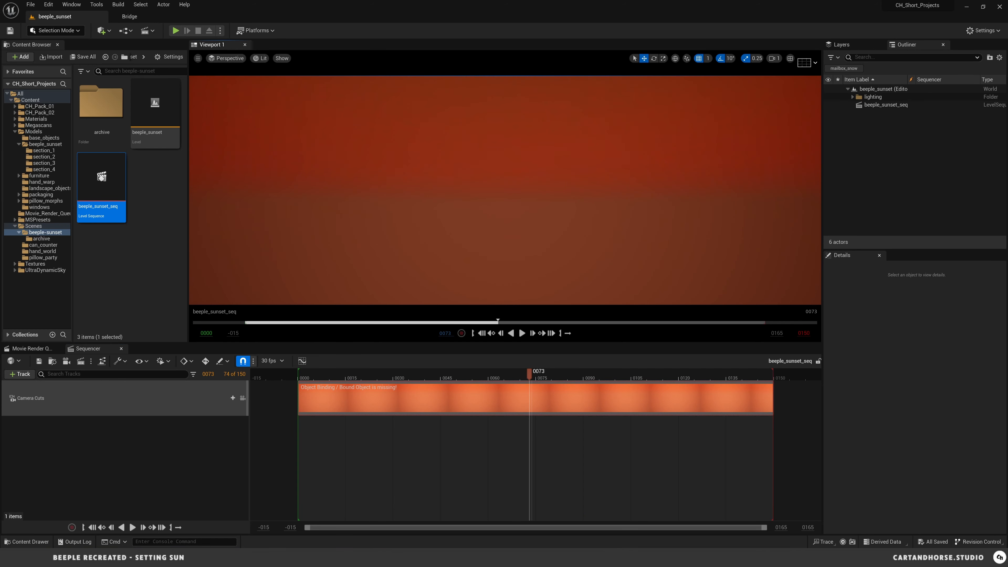
key(ctrl+l)
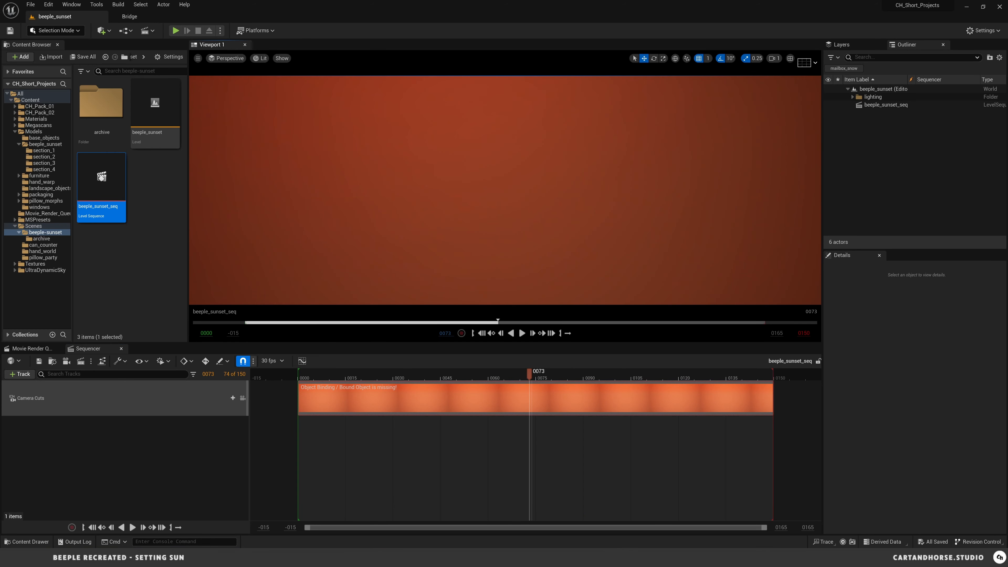
click(853, 96)
right_drag(465, 245, 465, 245)
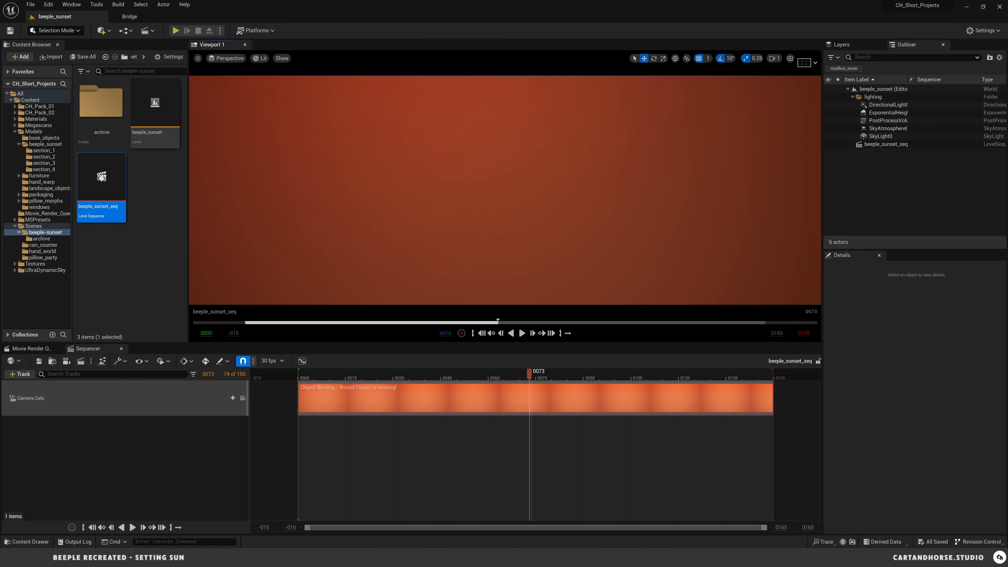
Select DirectionalLight0, show the actor icons in the viewport and examine the lighting actors around the horizon
click(885, 105)
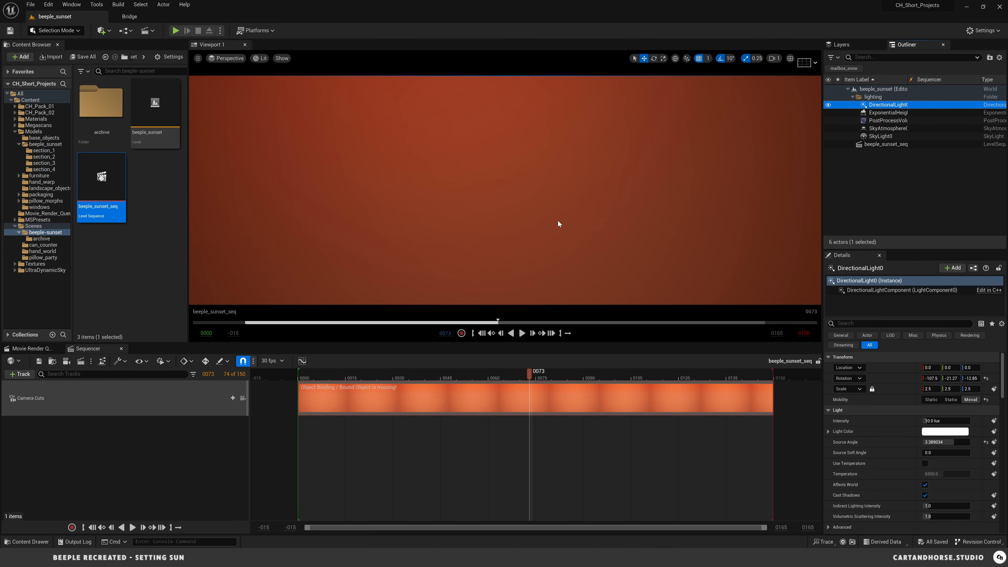
key(g)
right_drag(517, 177, 517, 178)
key(w)
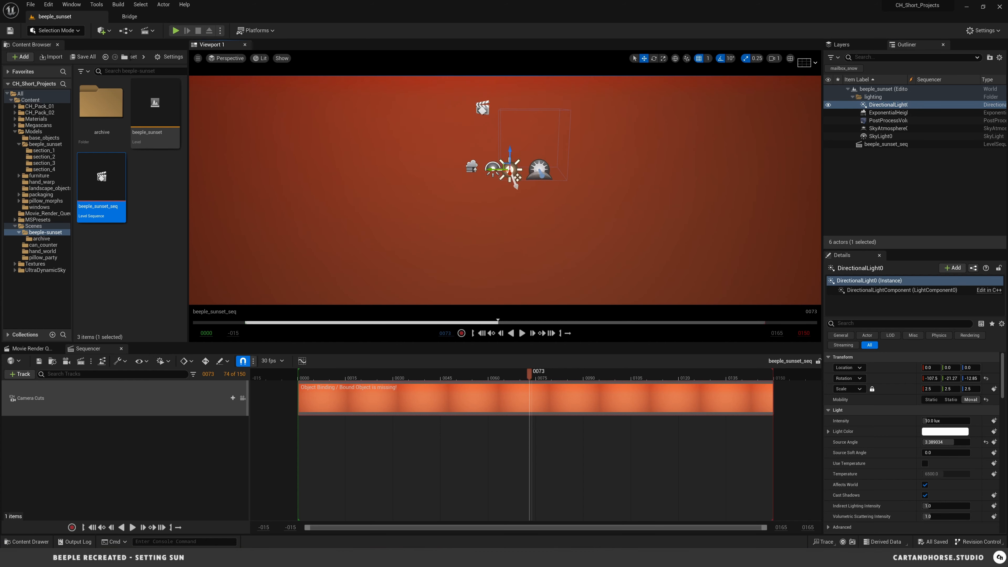
right_drag(549, 223, 551, 255)
click(551, 245)
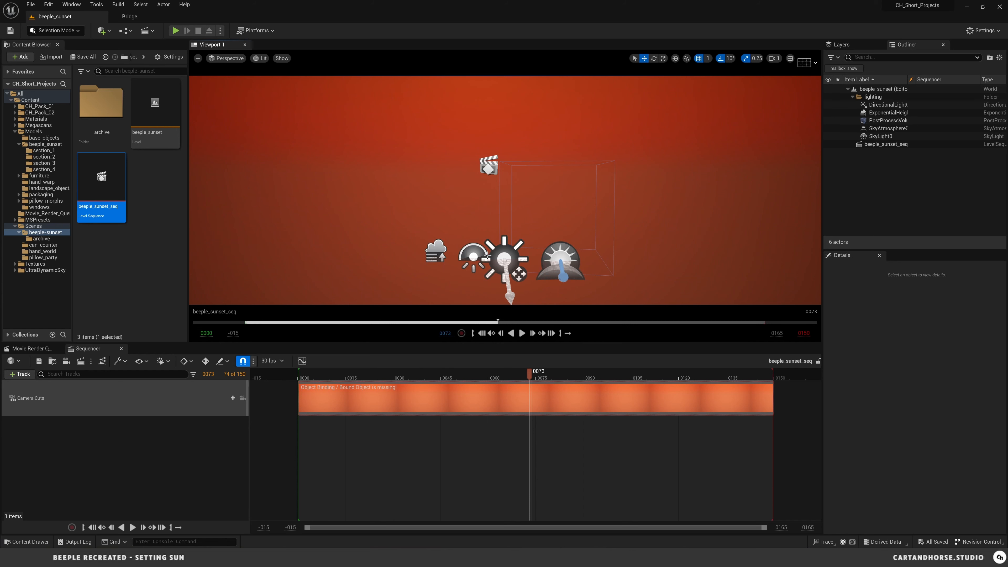
Review the directional light, sky light, sky atmosphere and height fog settings in the widened Env. Light Mixer and close it
click(71, 4)
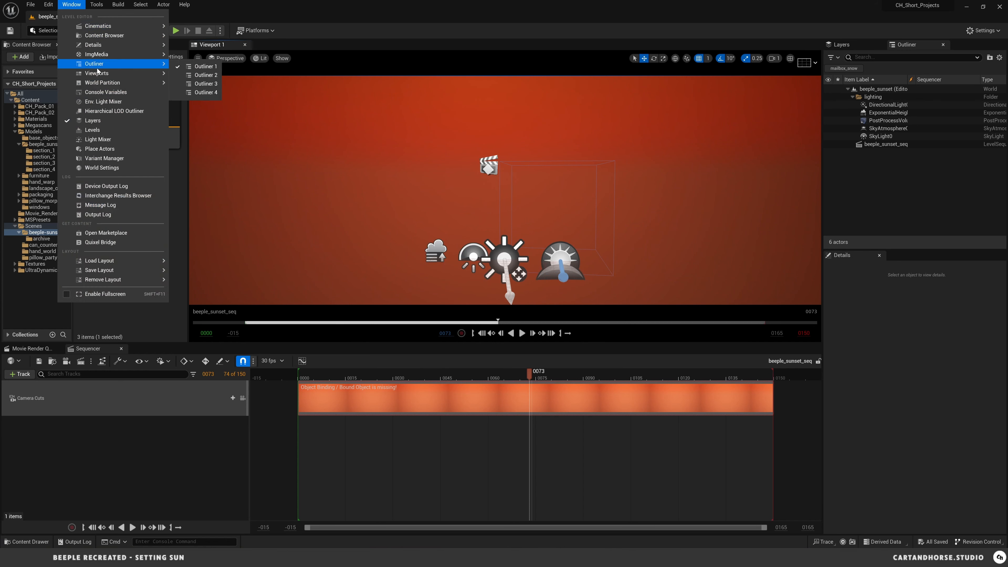
click(103, 102)
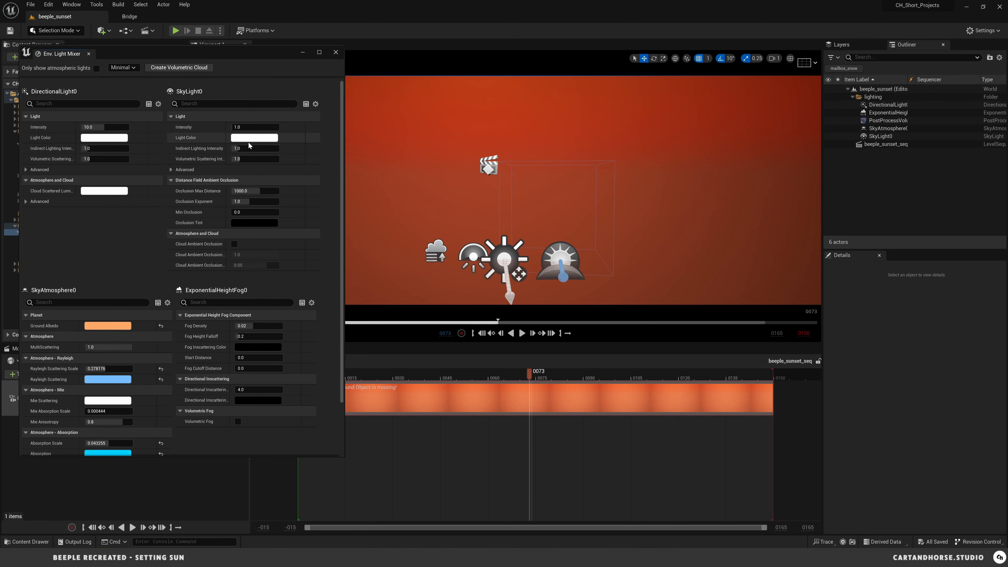
drag(344, 99, 494, 100)
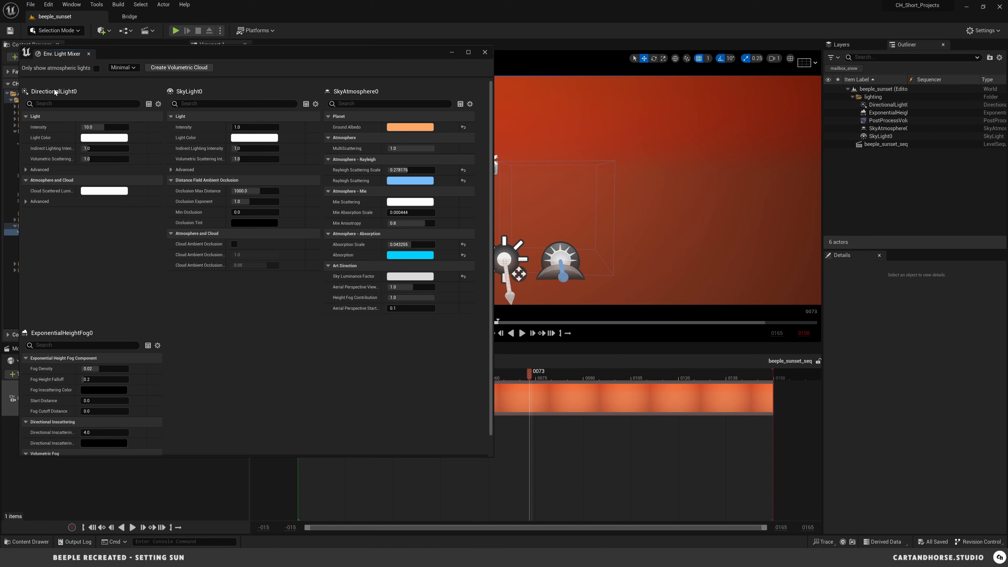
click(485, 52)
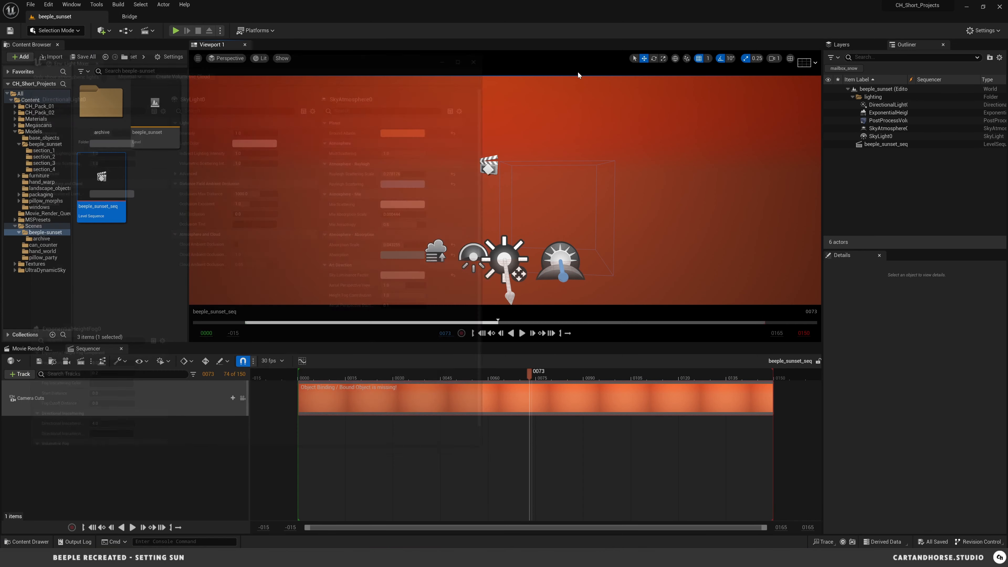
Toggle the exponential height fog, directional light and sky atmosphere off and back on to compare their effect
click(829, 113)
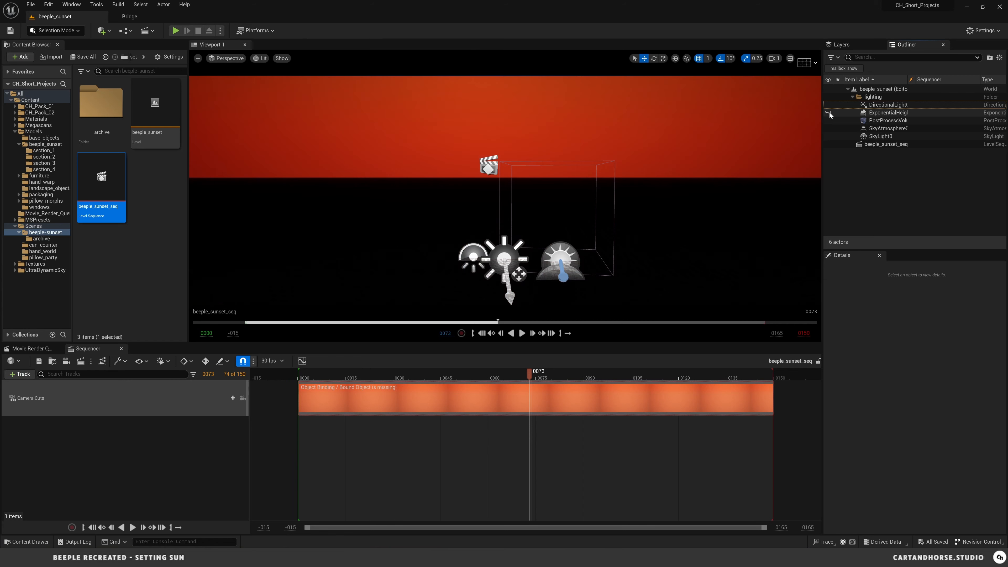
click(829, 113)
click(828, 106)
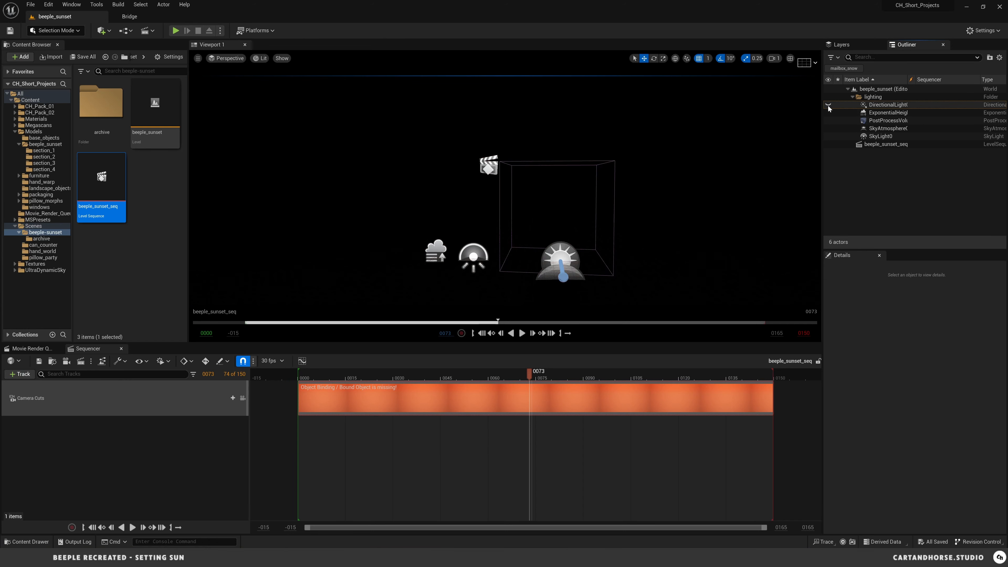
click(828, 105)
click(830, 129)
click(830, 129)
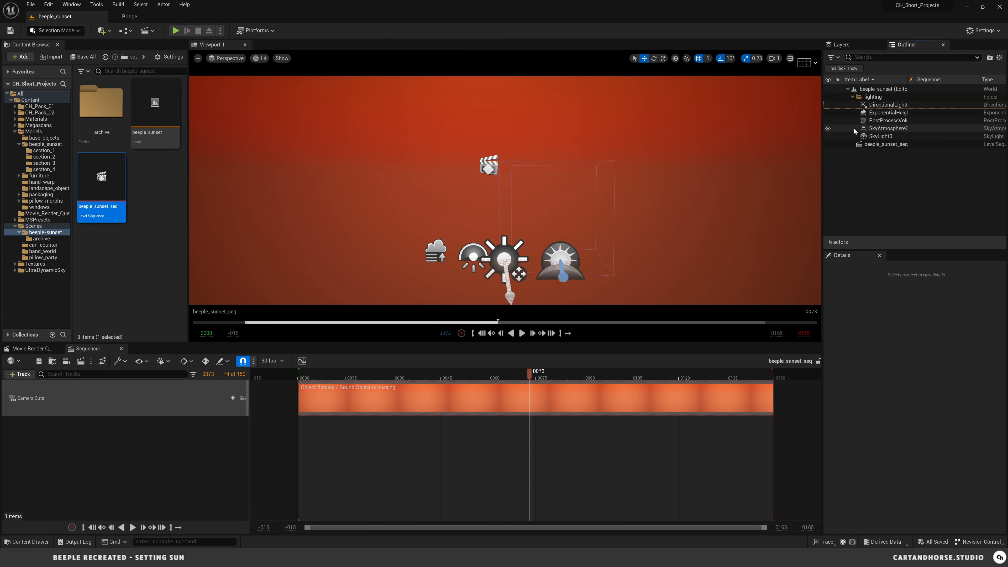
Select DirectionalLight0, look up at the sun in the sky and review the light's detail settings
click(888, 105)
right_drag(658, 174, 658, 154)
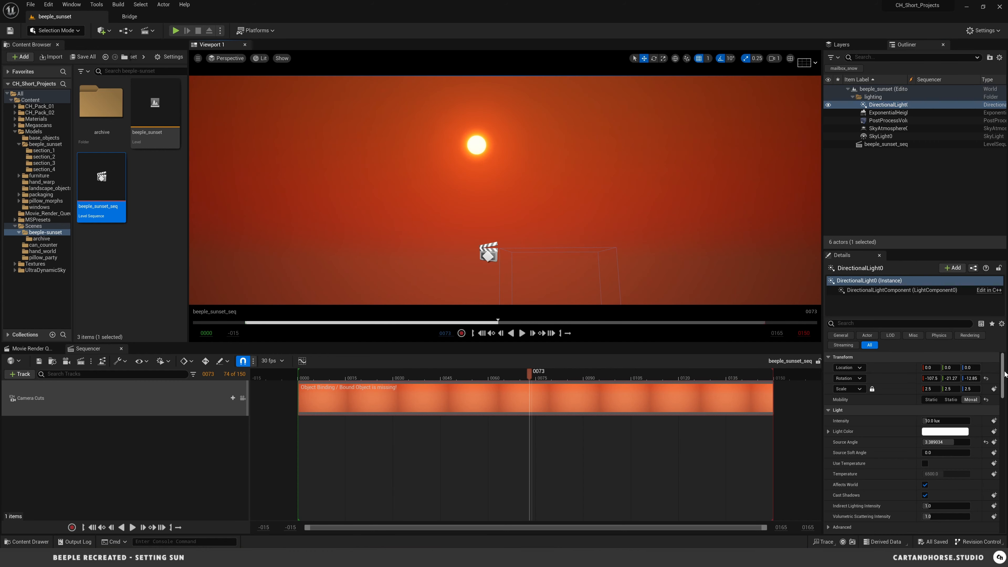
scroll(1004, 366, down, 2)
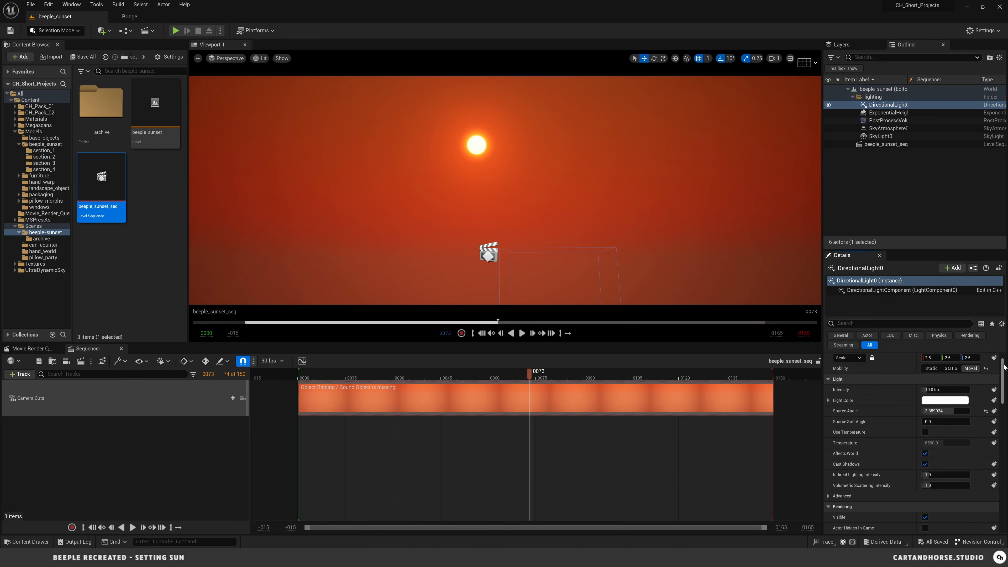
scroll(1004, 367, up, 2)
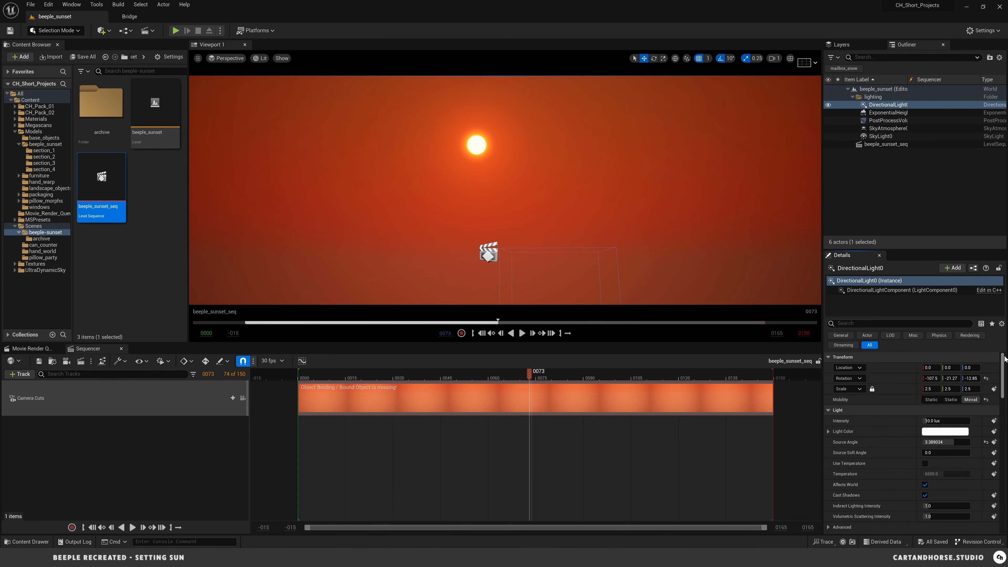
Rotate DirectionalLight0 to about -108, -11.3, 87.3 so the sun hangs above the far end of the canyon
scroll(1006, 359, down, 3)
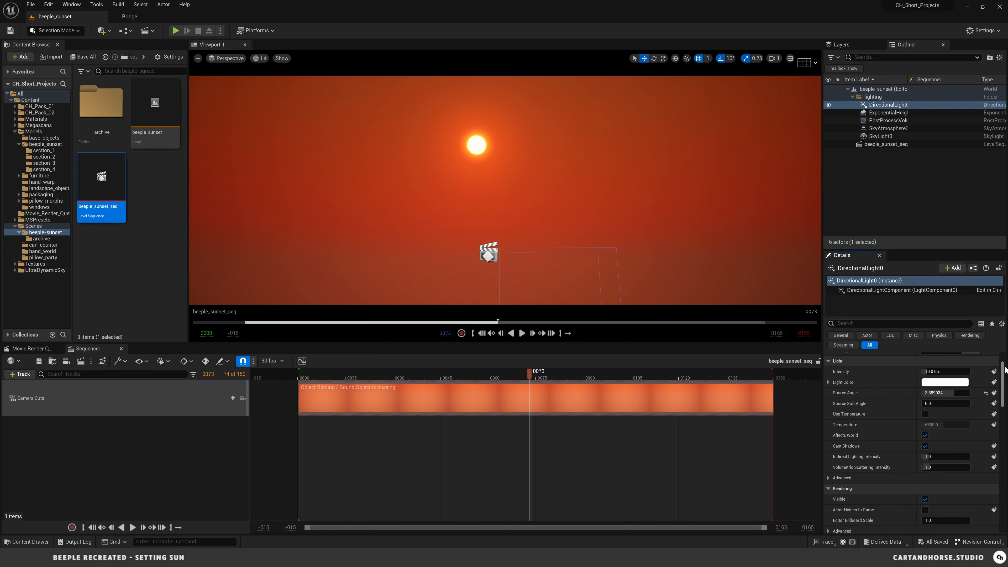
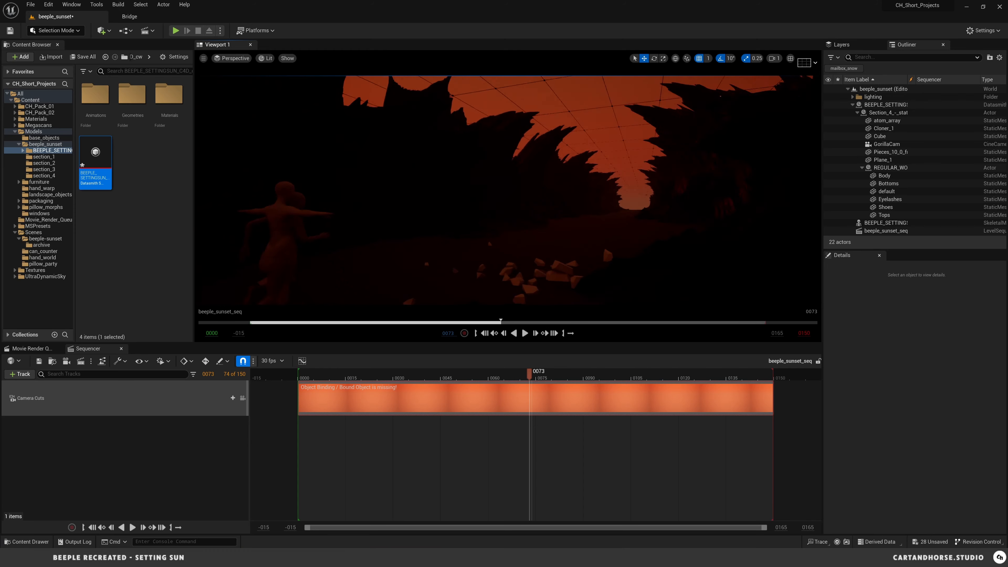
mouse_move(508, 191)
right_down()
mouse_move(595, 171)
mouse_move(619, 198)
mouse_move(413, 193)
mouse_move(520, 201)
mouse_move(509, 187)
right_up()
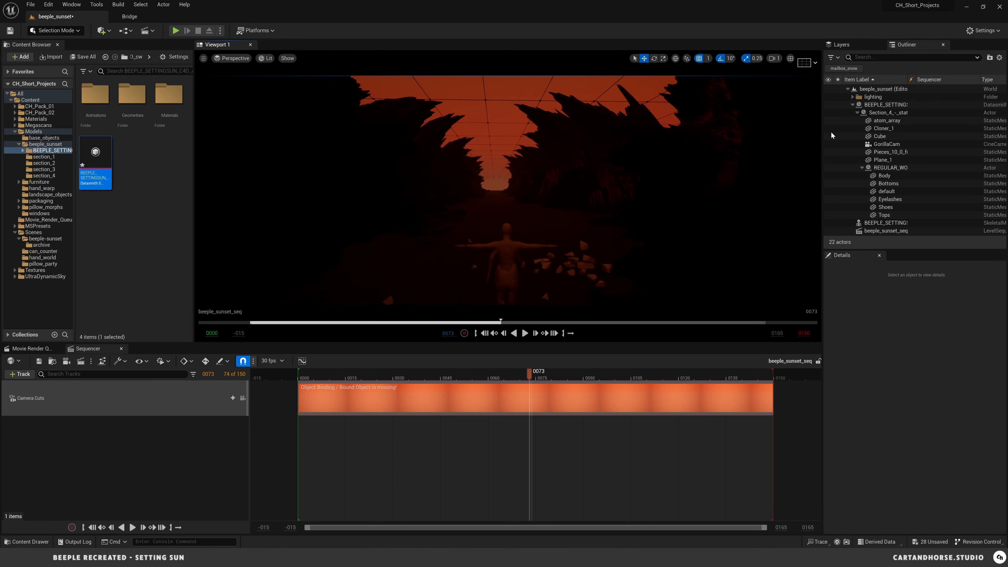
click(853, 97)
click(887, 105)
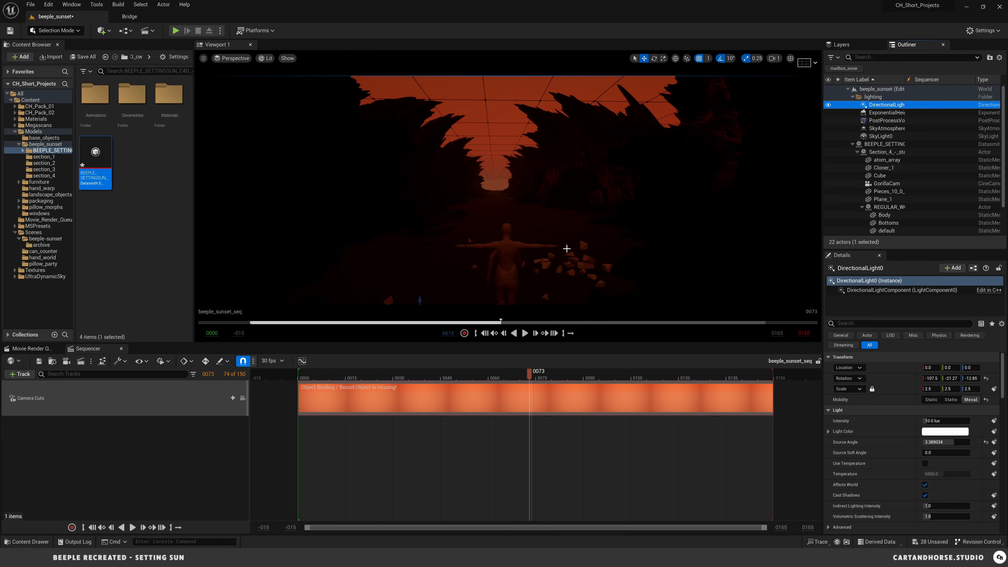
right_drag(567, 248, 492, 228)
key(e)
drag(478, 237, 446, 234)
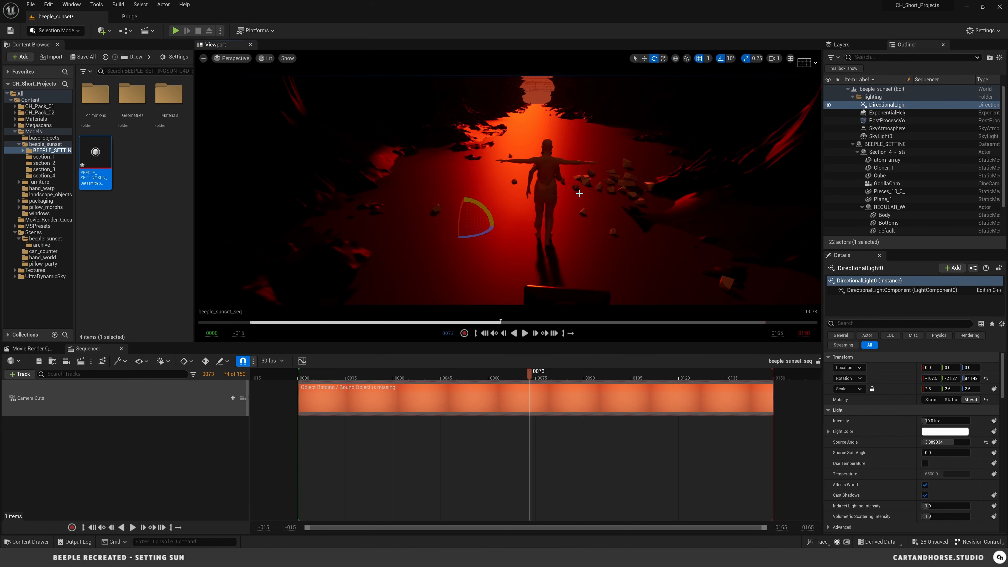
right_drag(579, 191, 586, 154)
key(q)
drag(434, 296, 435, 289)
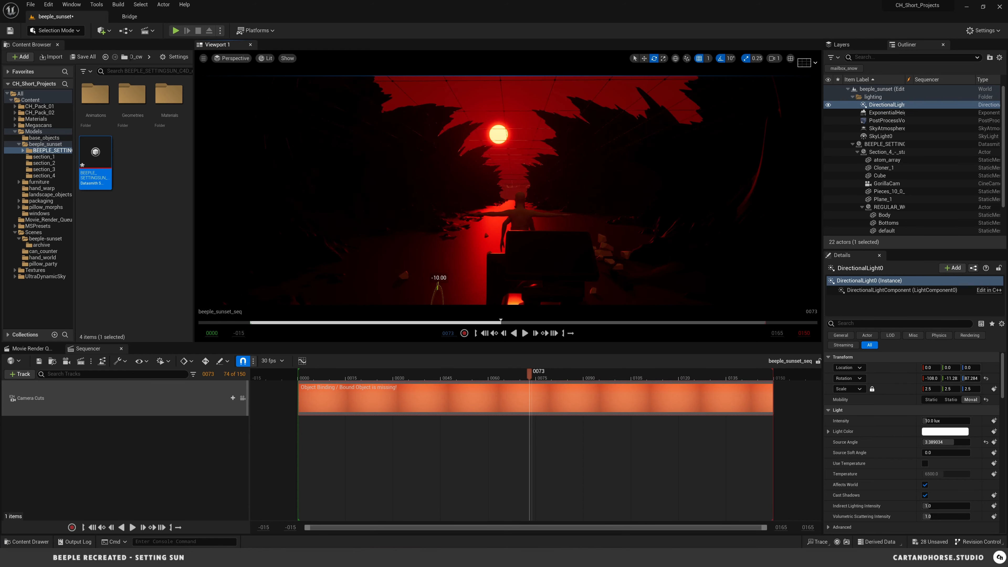
Set DirectionalLight0's intensity to 100 lux
click(956, 420)
text(100)
key(Return)
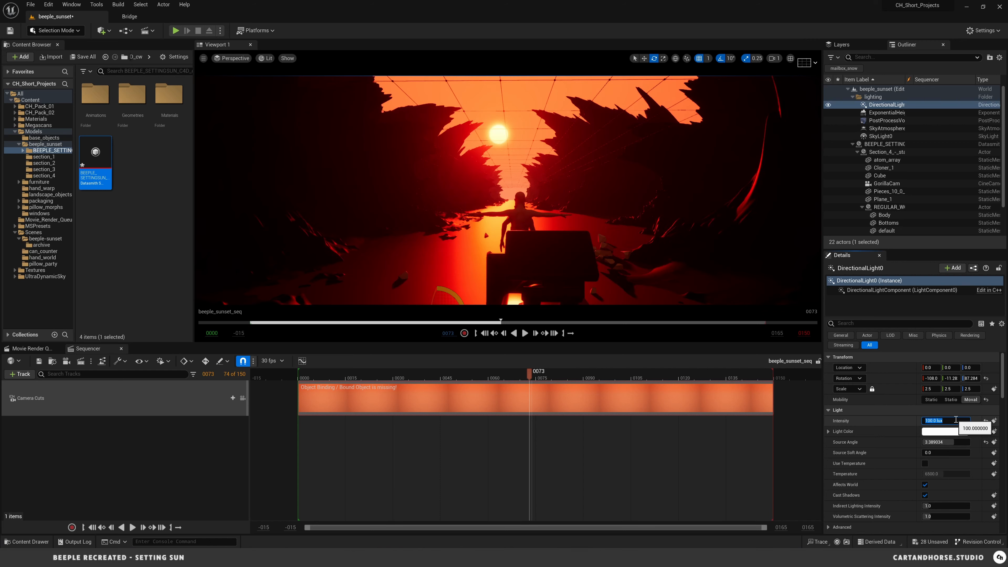
Select the T-posed BEEPLE_SETTINGSUN_character_cam skeletal mesh and examine how it overlaps the running static character
key(w)
right_drag(569, 213, 489, 208)
key(Escape)
key(d)
key(w)
key(s)
click(490, 207)
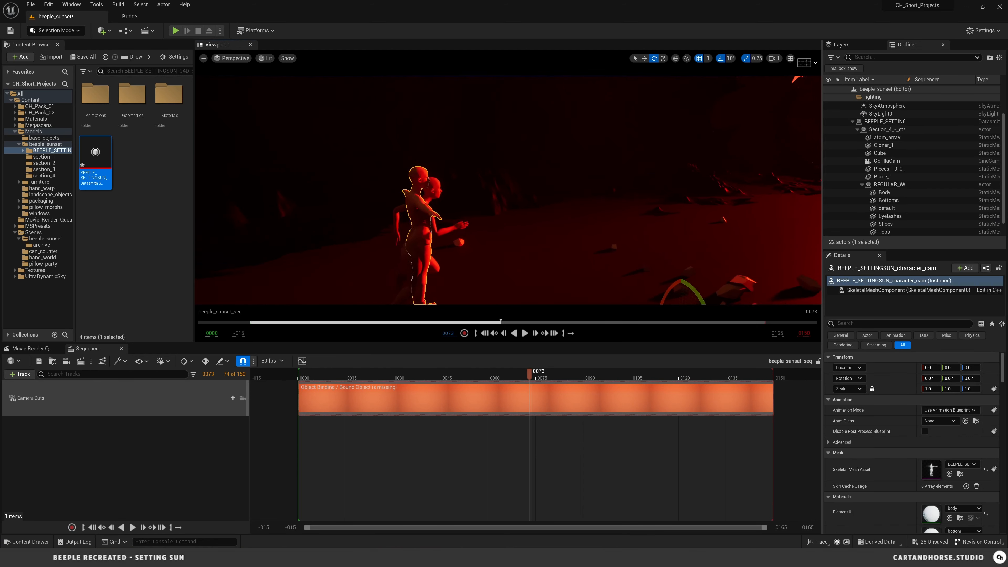
key(a)
mouse_move(588, 238)
right_down()
mouse_move(575, 239)
mouse_move(587, 239)
right_up()
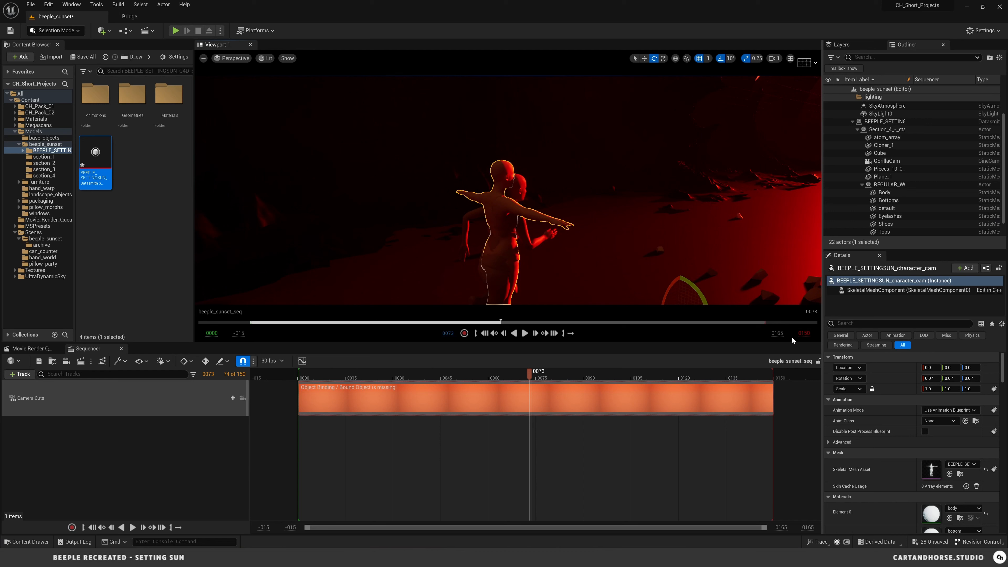
right_drag(610, 243, 611, 274)
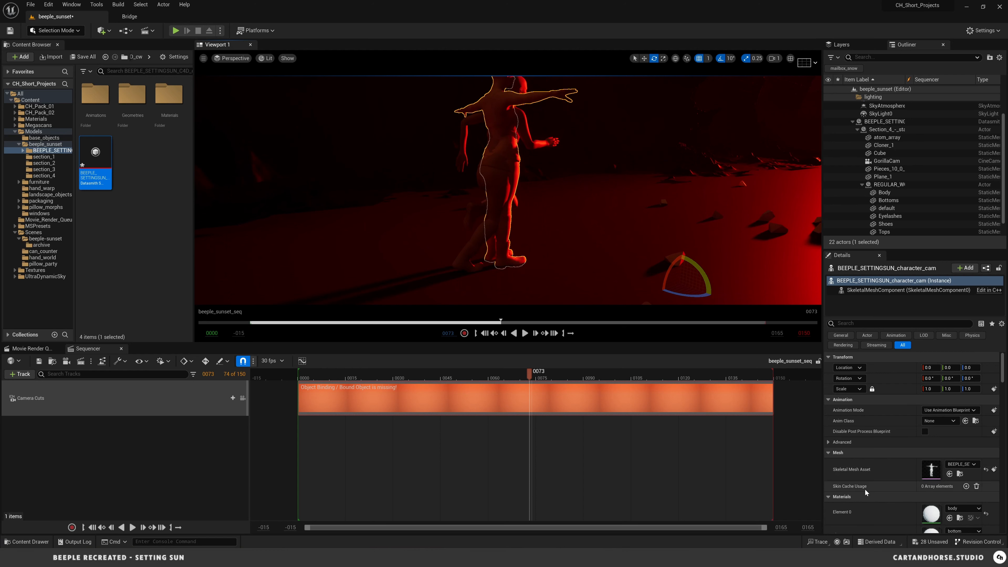
Collapse the unneeded detail sections of BEEPLE_SETTINGSUN_character_cam, switch off its Visible option and deselect it
scroll(865, 489, down, 4)
click(829, 408)
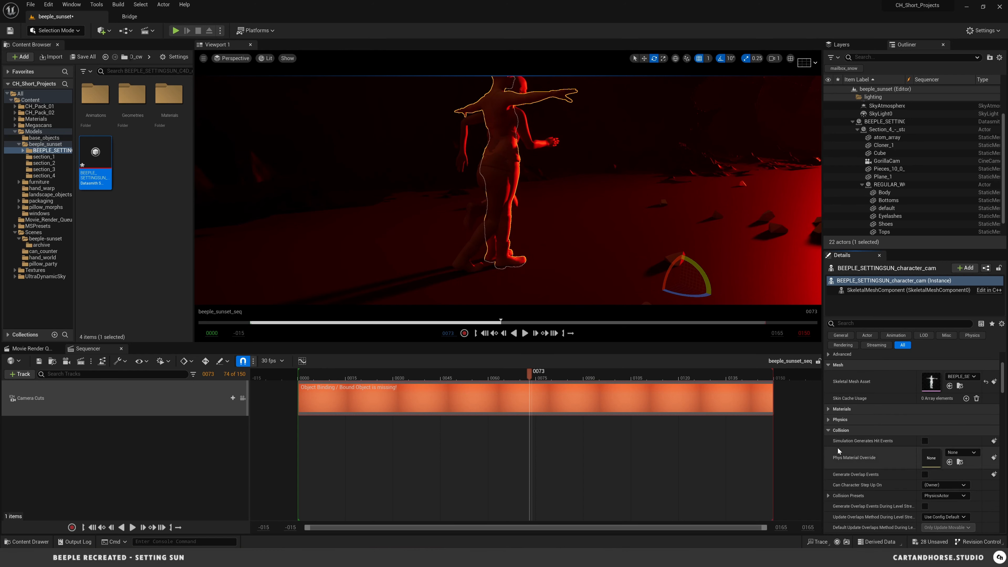
click(830, 430)
click(829, 462)
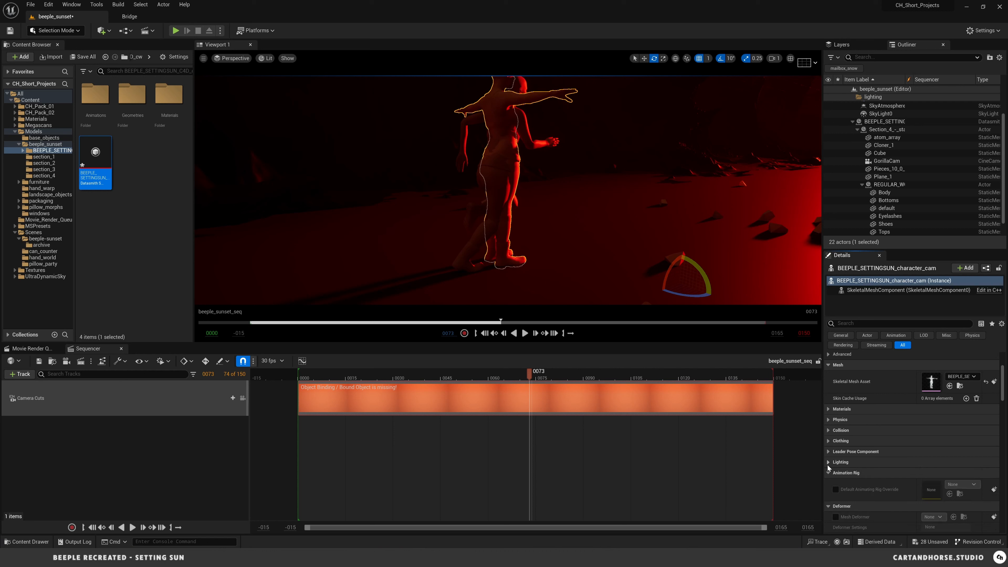
click(829, 473)
click(829, 483)
click(829, 493)
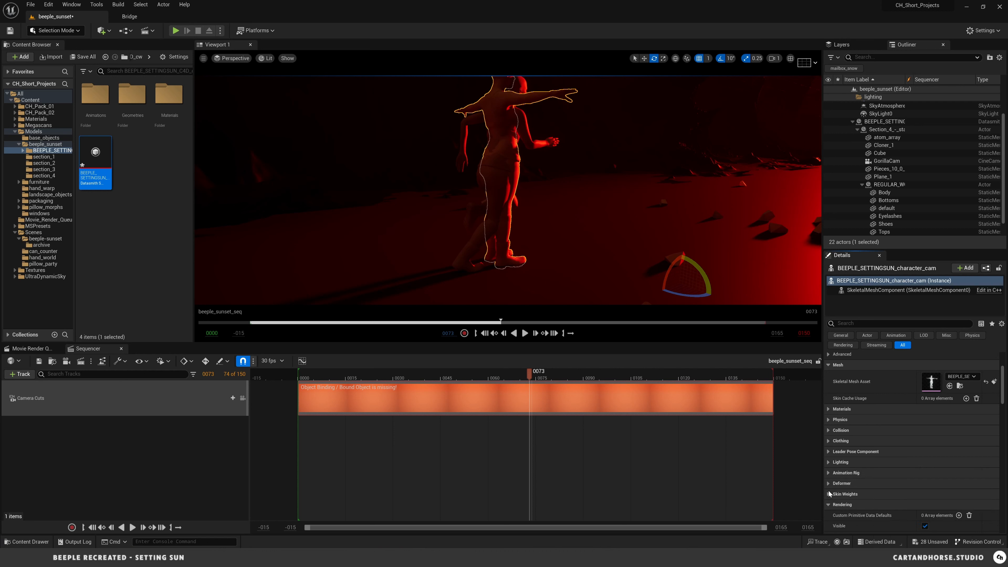
scroll(830, 505, down, 1)
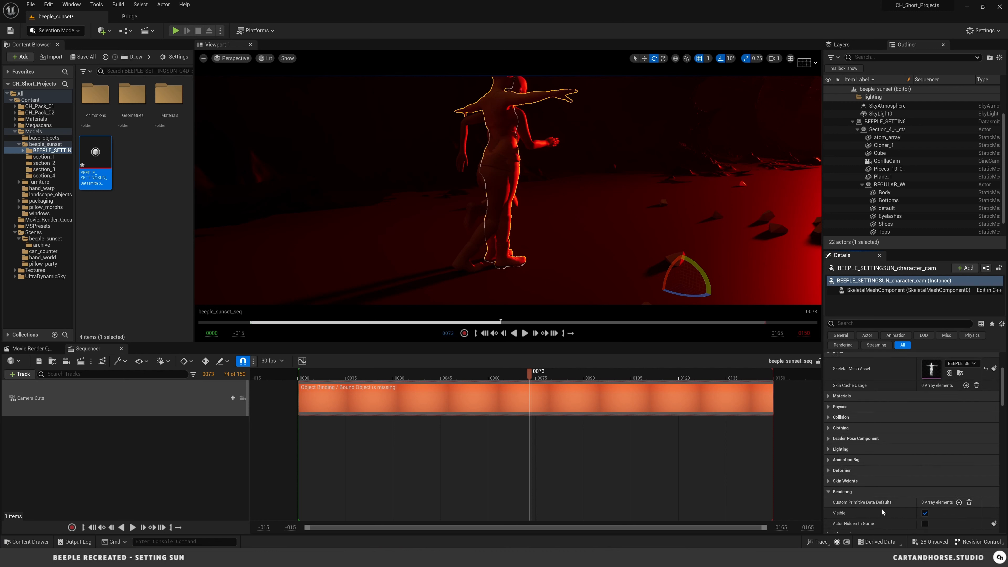
click(925, 514)
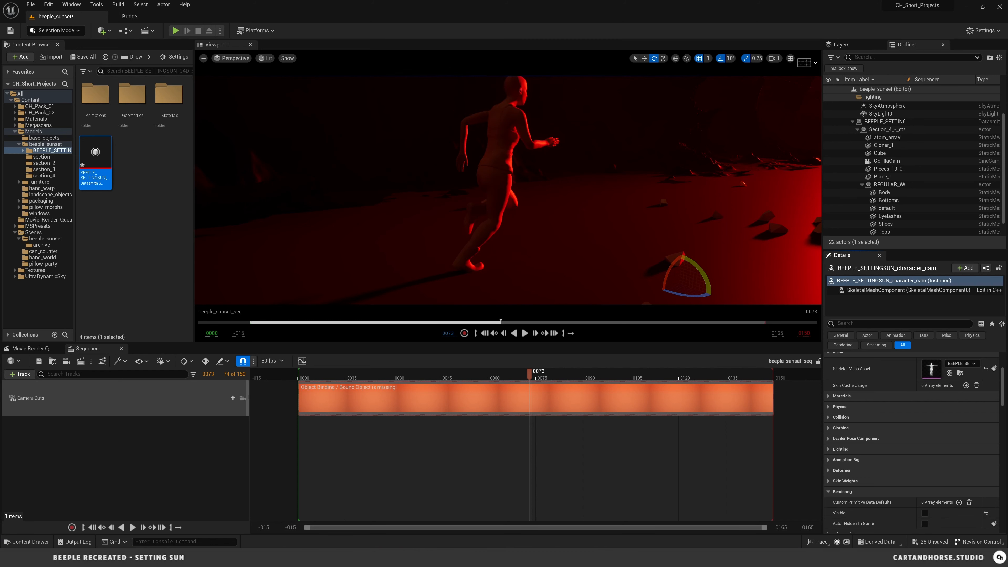
right_drag(508, 191, 615, 191)
key(Escape)
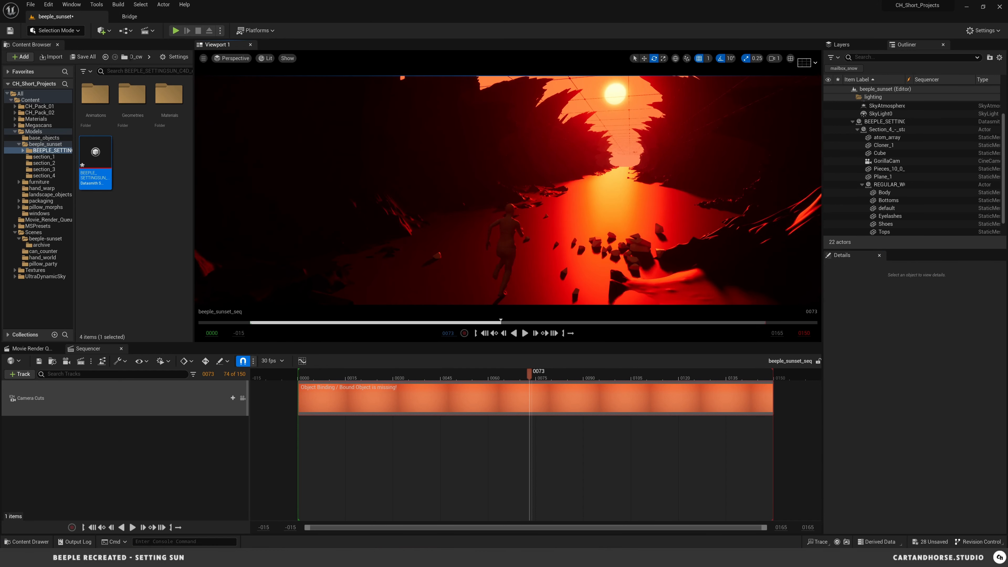
Add GorillaCam from the Section_4 actor group to the beeple_sunset_seq level sequence as a track
middle_drag(508, 190, 457, 212)
right_drag(508, 191, 547, 190)
key(a)
key(w)
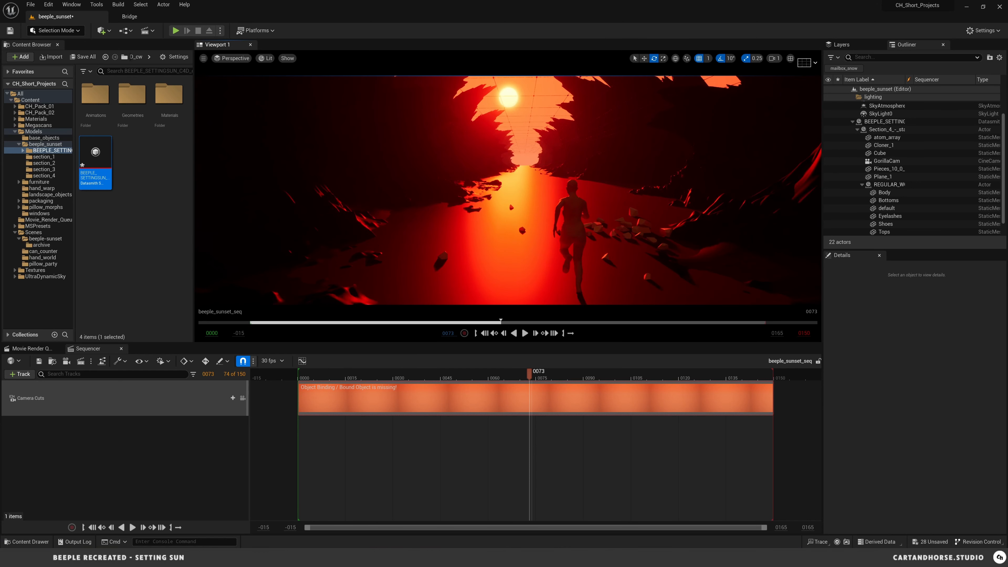
click(853, 121)
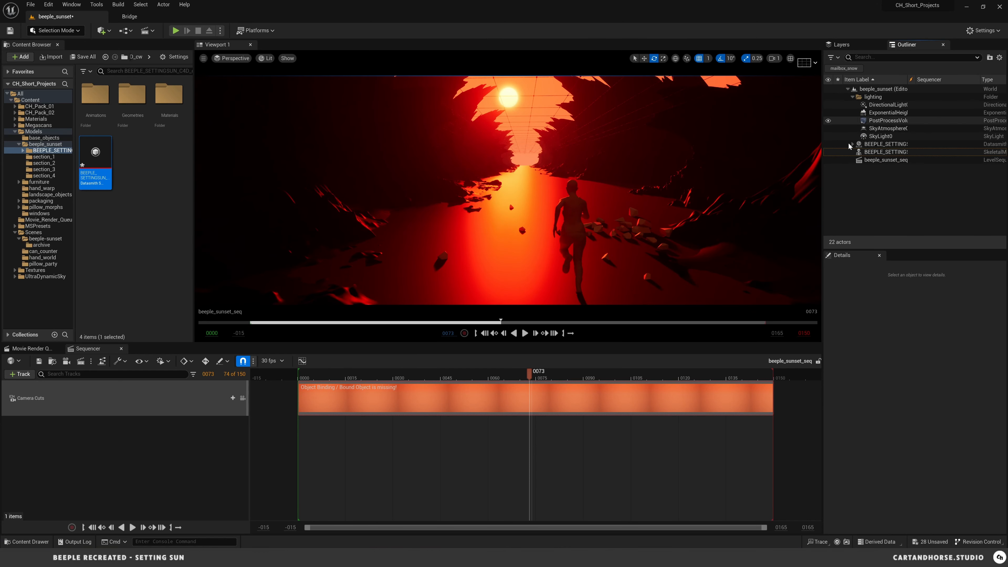
click(852, 144)
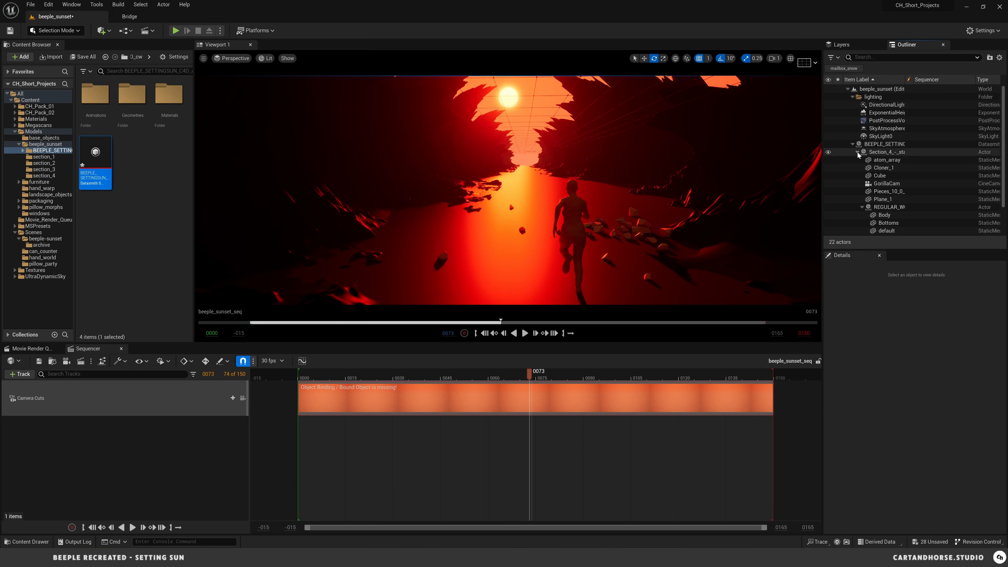
click(883, 183)
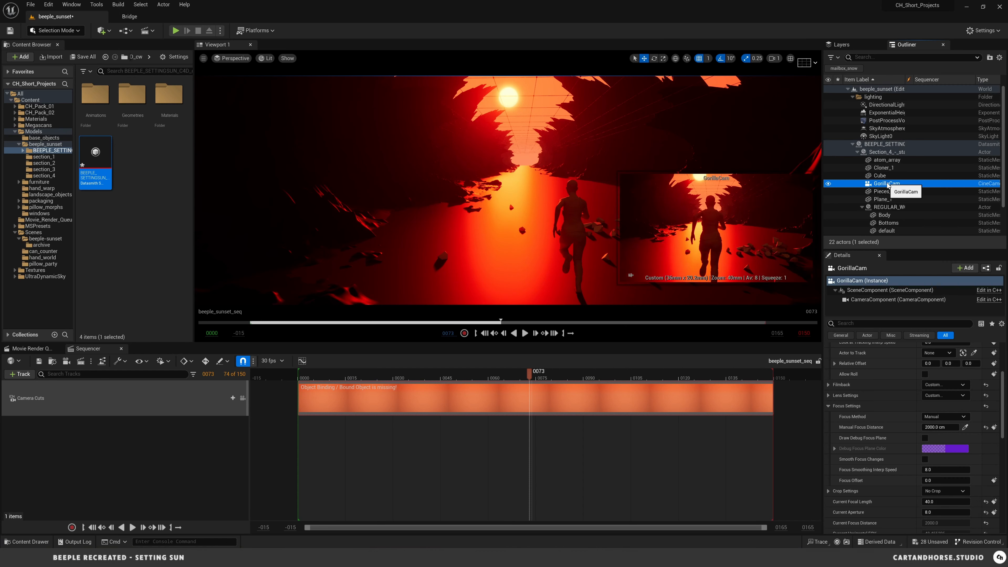
drag(888, 185, 893, 190)
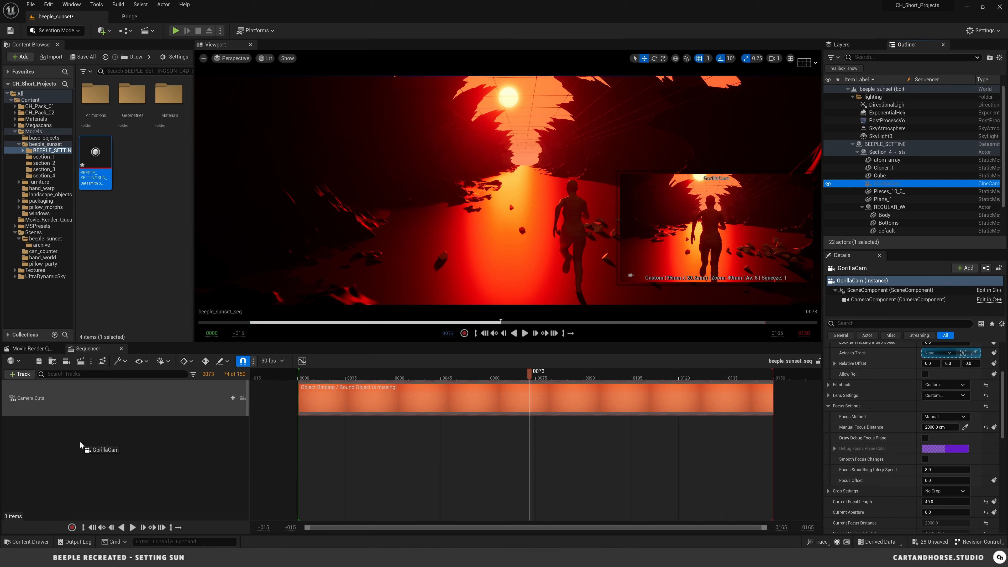
drag(81, 445, 82, 445)
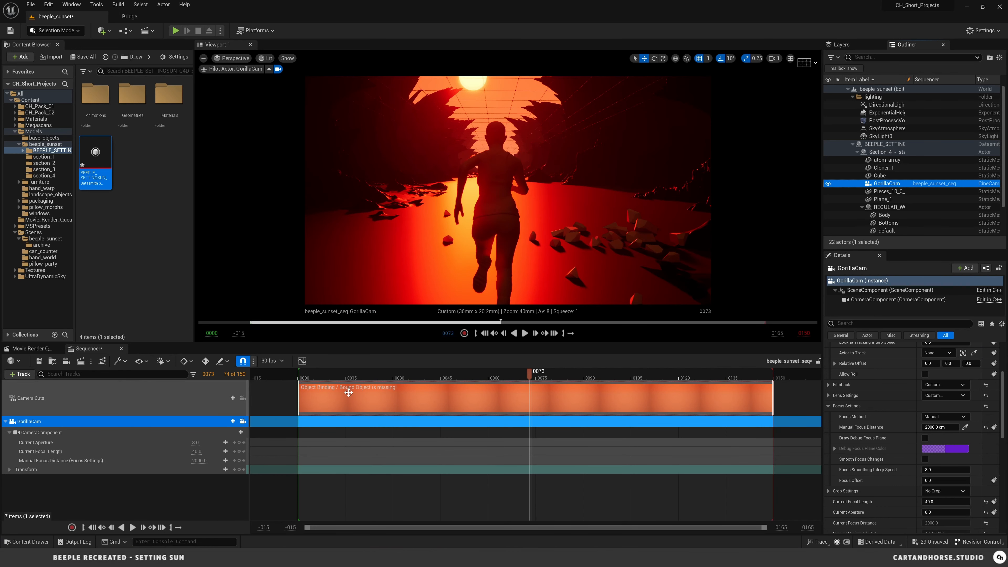
Bind the existing camera cut to GorillaCam, lock the viewport to camera cuts and return the playhead to frame 0
right_click(349, 393)
click(369, 387)
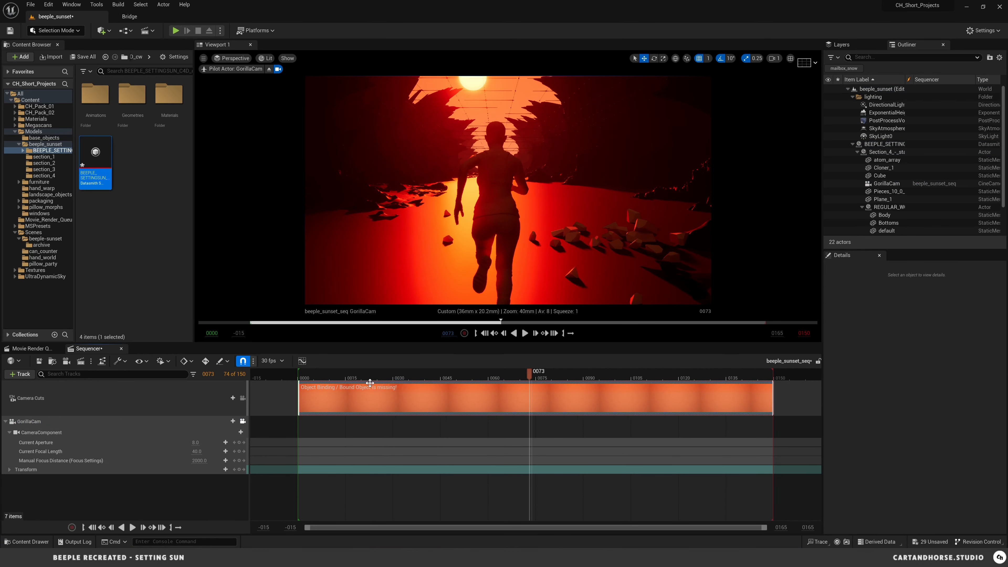
click(243, 399)
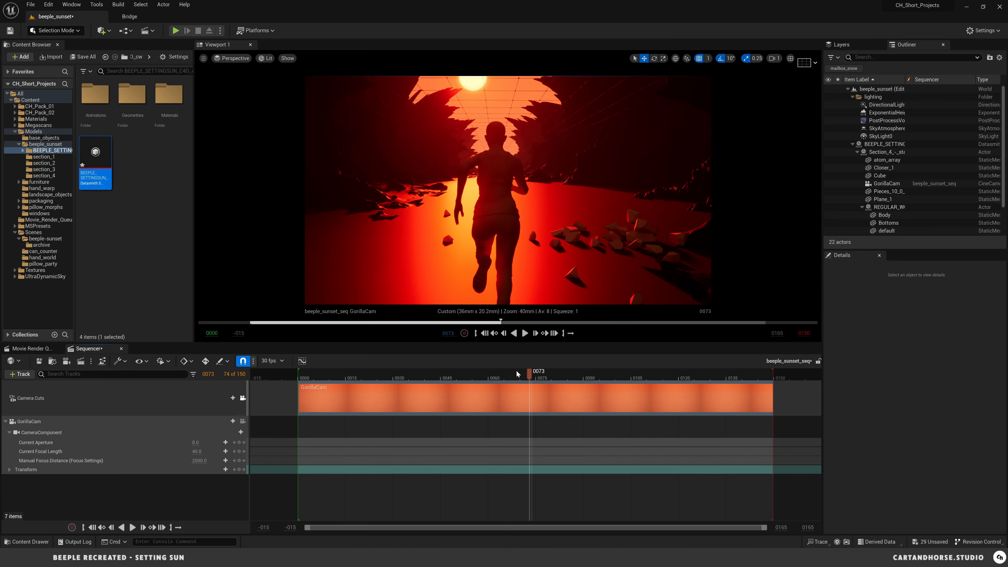
mouse_move(517, 374)
mouse_down()
mouse_move(322, 373)
mouse_move(523, 374)
mouse_up()
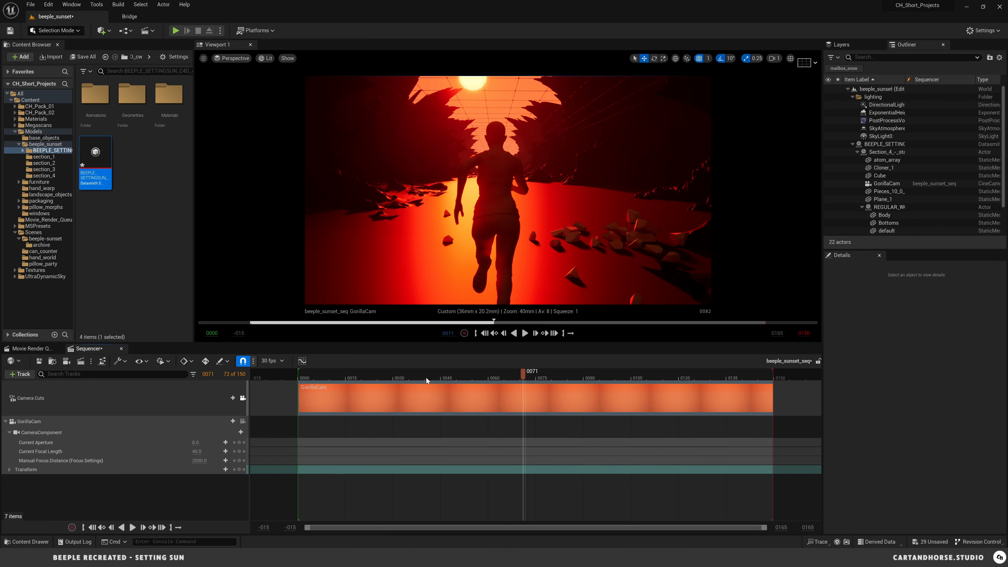
drag(426, 378, 298, 388)
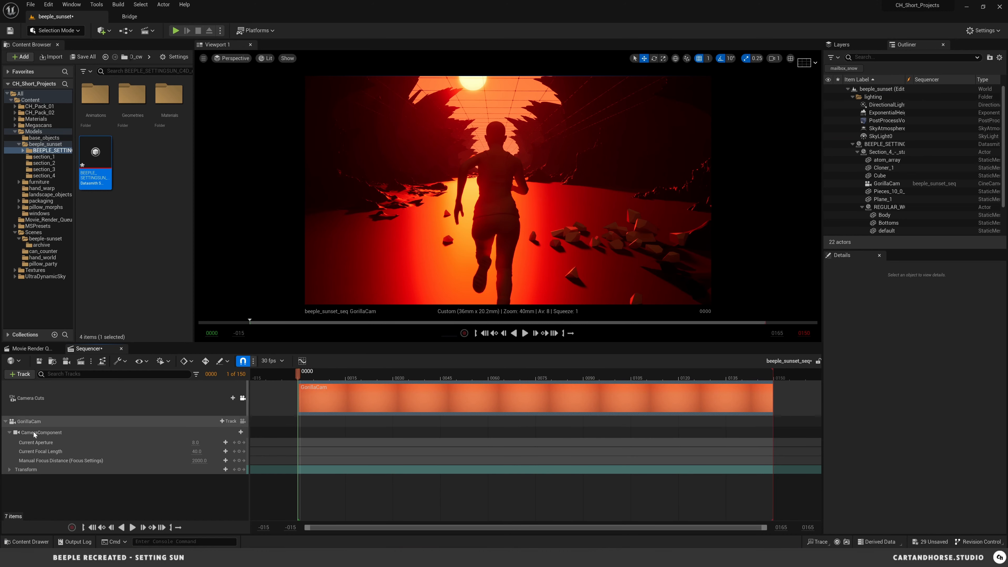
Select the static character parts from Body to Tops, filter their details by "vis" and switch off Visible
click(485, 185)
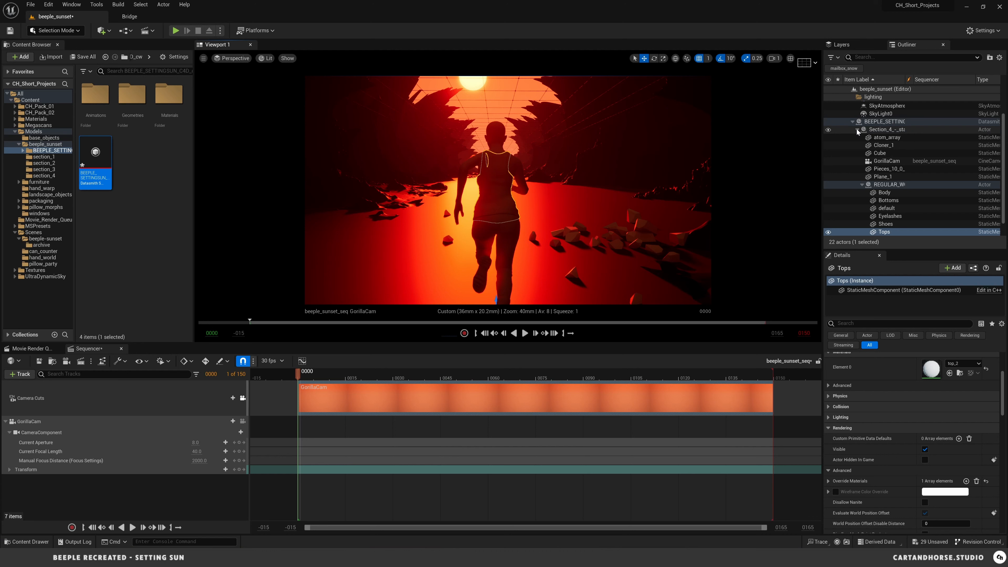
scroll(858, 132, up, 2)
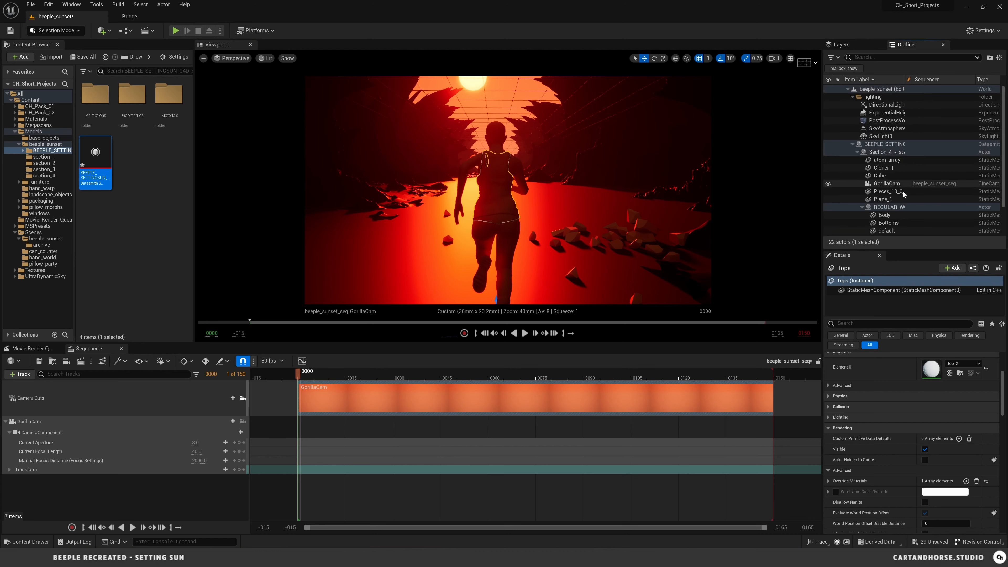
click(885, 215)
scroll(887, 215, down, 3)
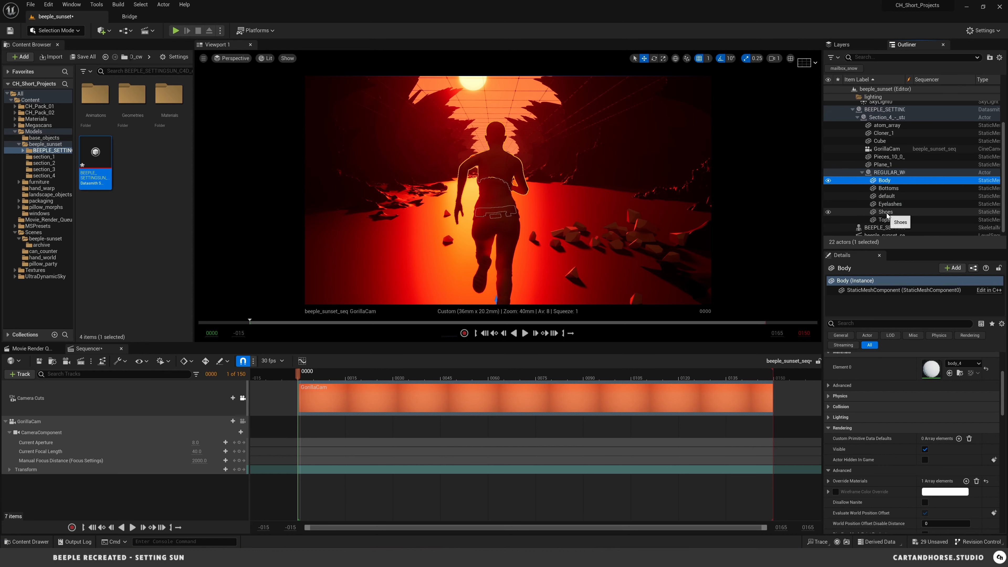
shift+click(889, 221)
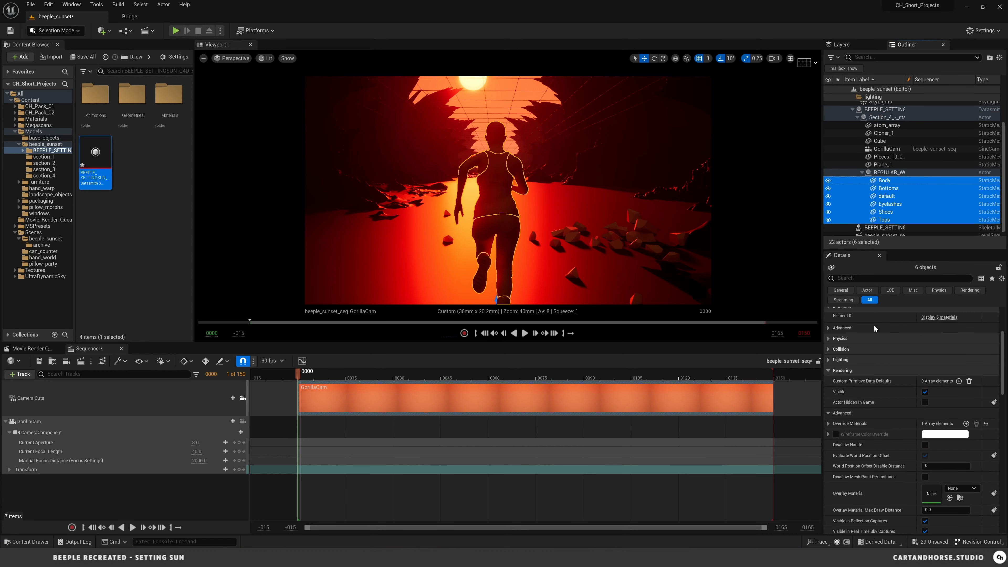
click(859, 278)
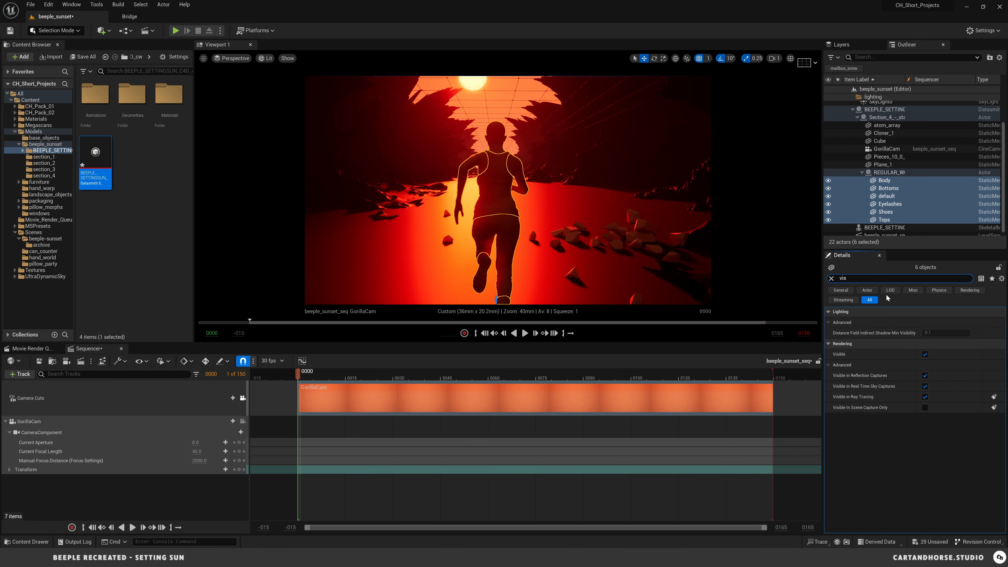
click(925, 354)
Turn Visible on for BEEPLE_SETTINGSUN_character_cam and add it to the level sequence as a track
click(877, 230)
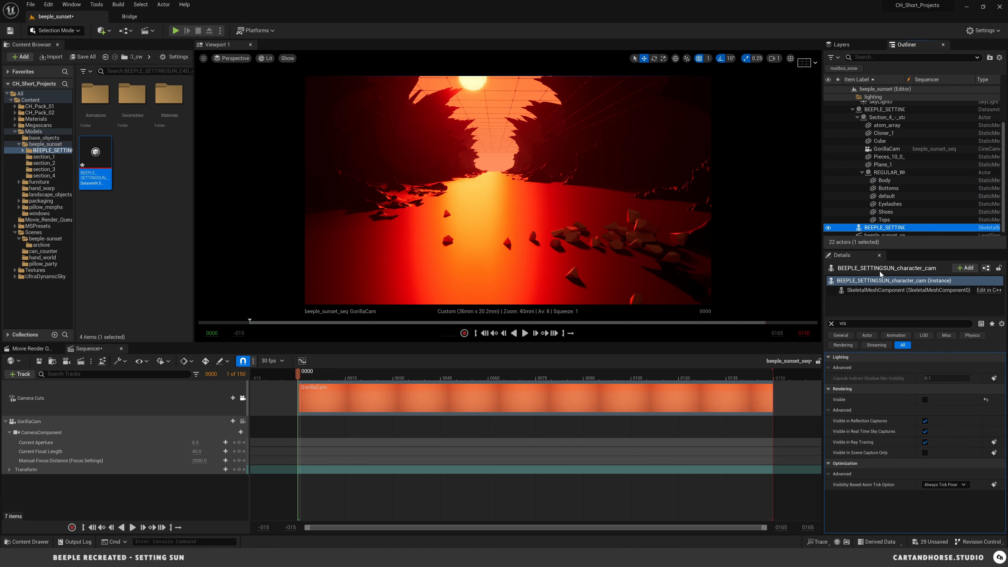
click(925, 399)
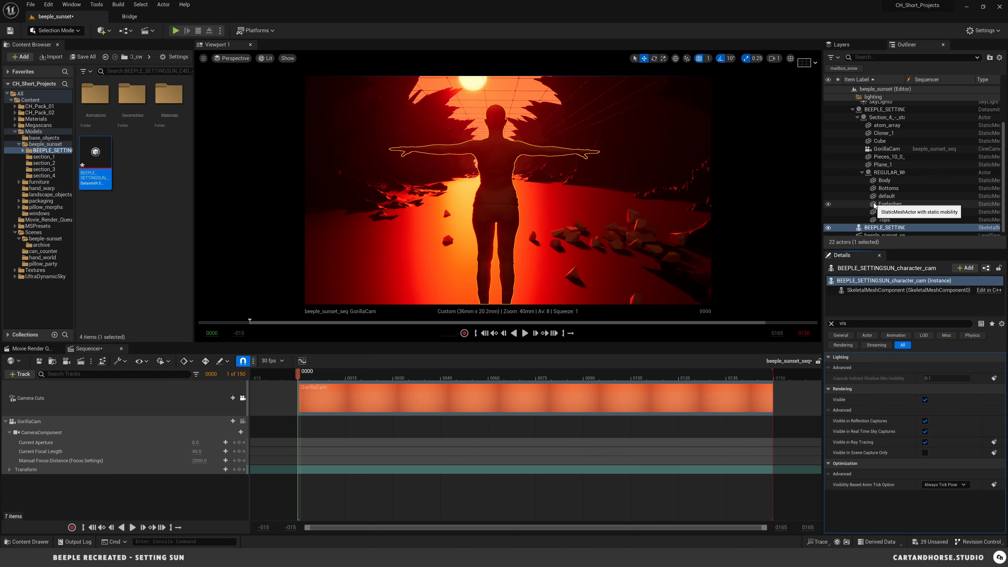
key(Escape)
click(490, 162)
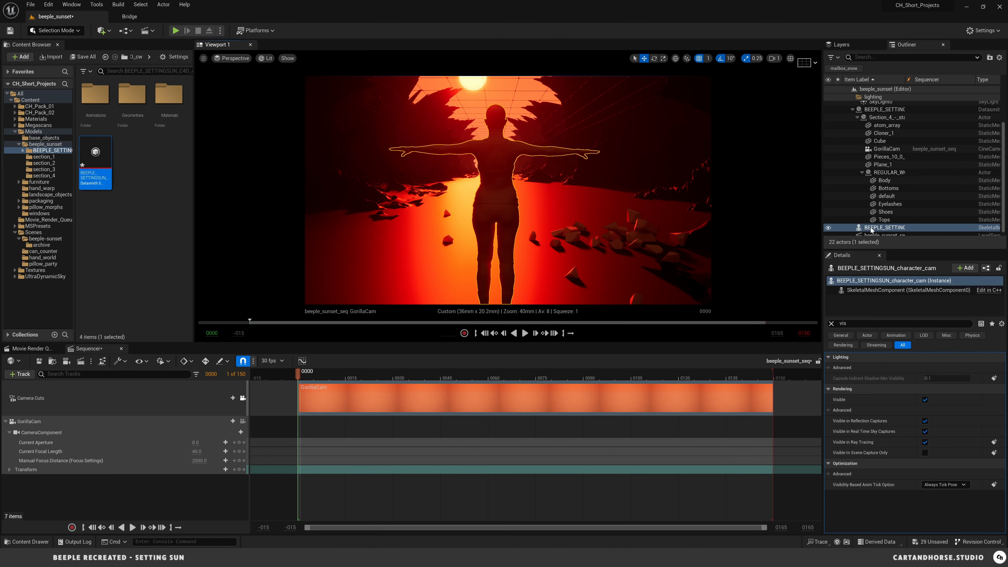
drag(877, 228, 45, 500)
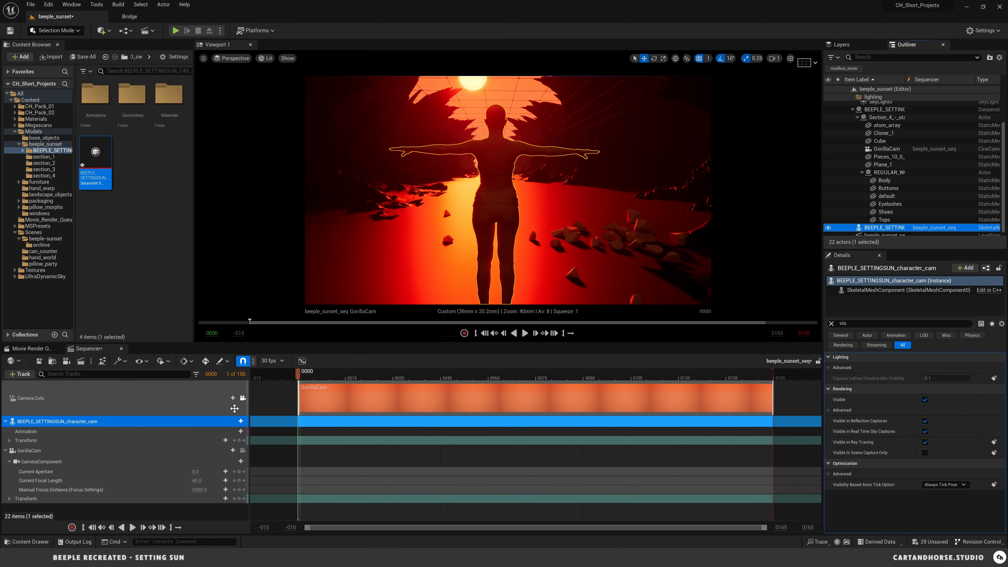
Add the BEEPLE_SETTINGSUN_character_cam_Anim animation to the character's track and scrub the sequence to frame 38
click(234, 431)
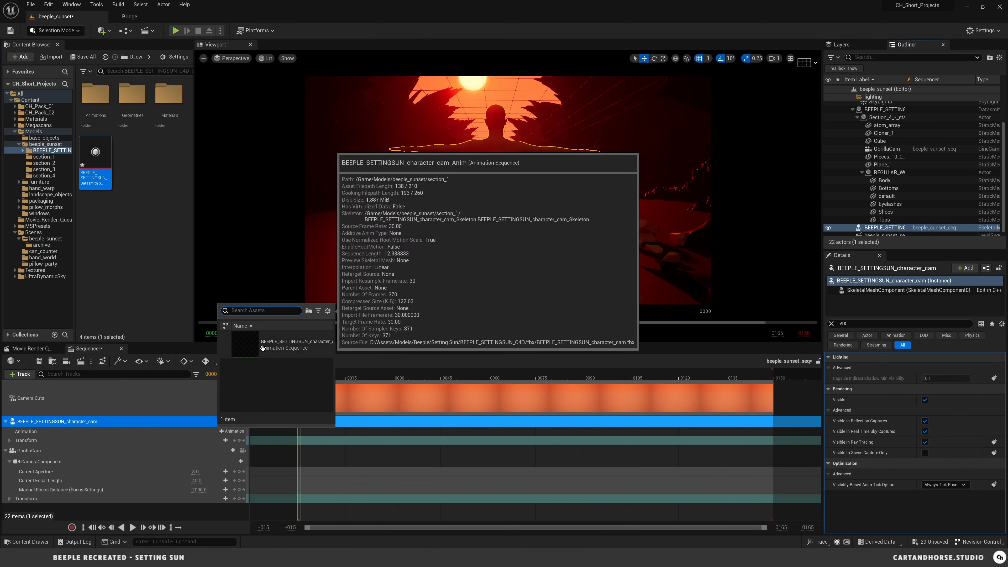
click(259, 348)
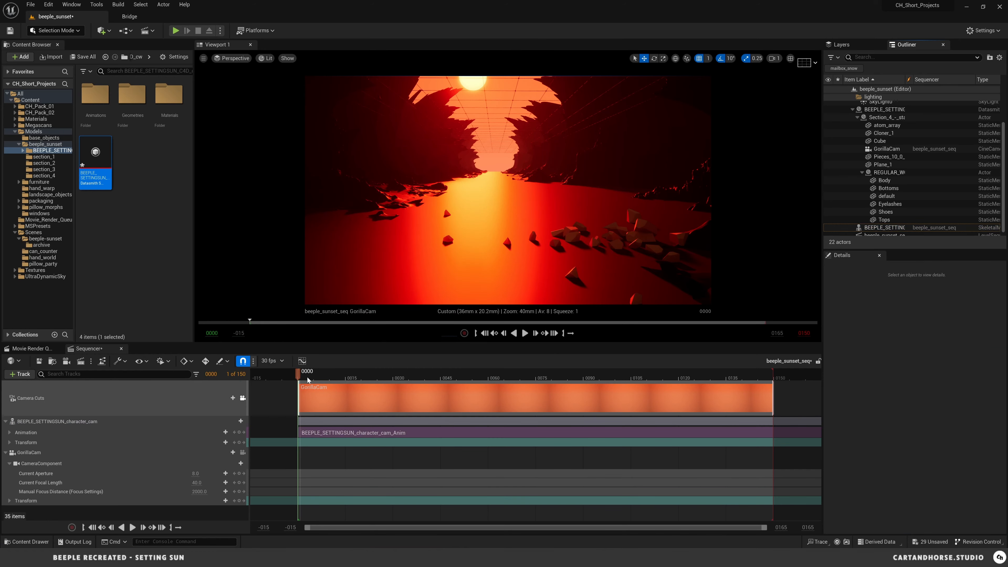
drag(298, 374, 419, 373)
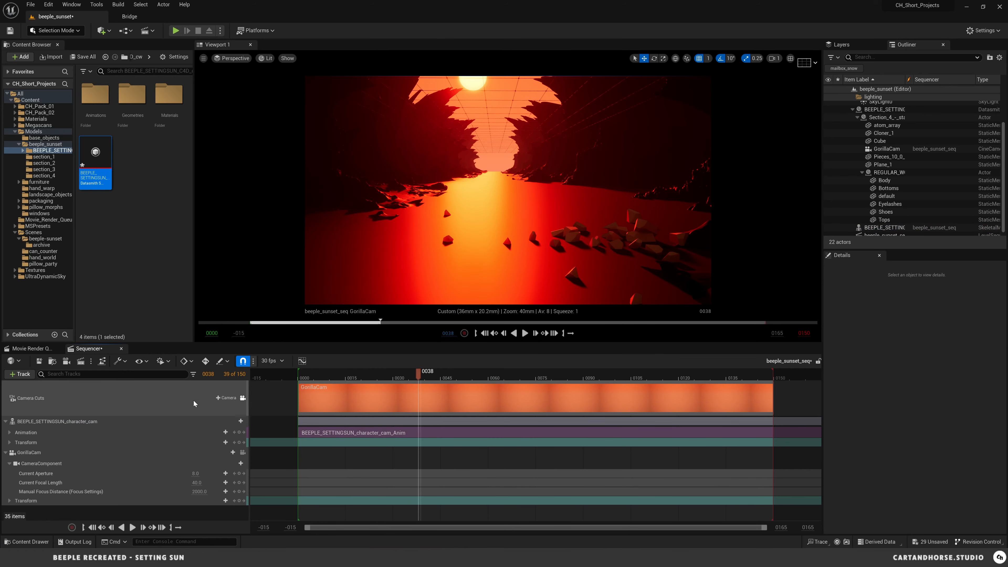
Unlock the viewport from camera cuts, switch it to Unlit shading and find the animated character in the scene
click(242, 399)
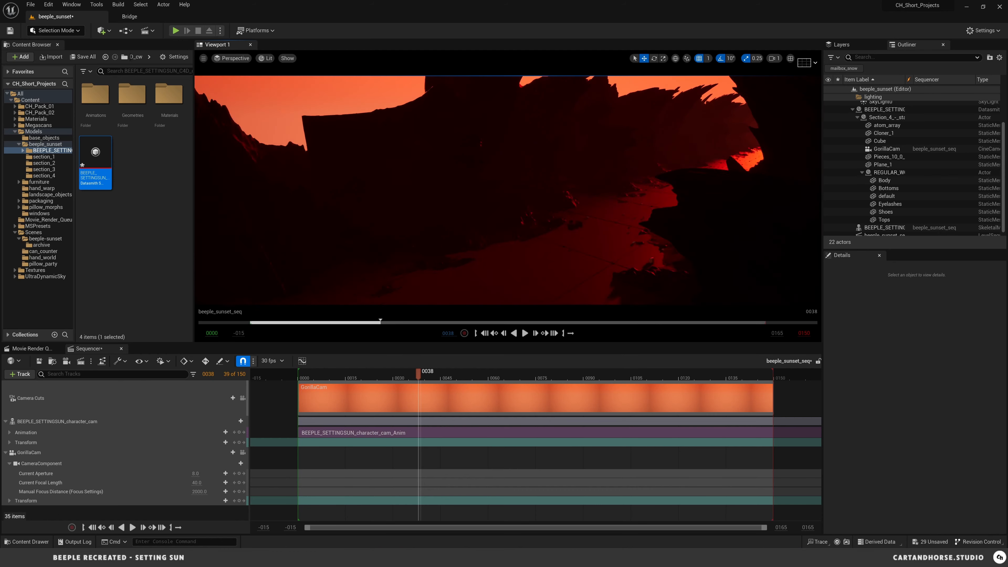
right_drag(508, 190, 493, 190)
click(273, 57)
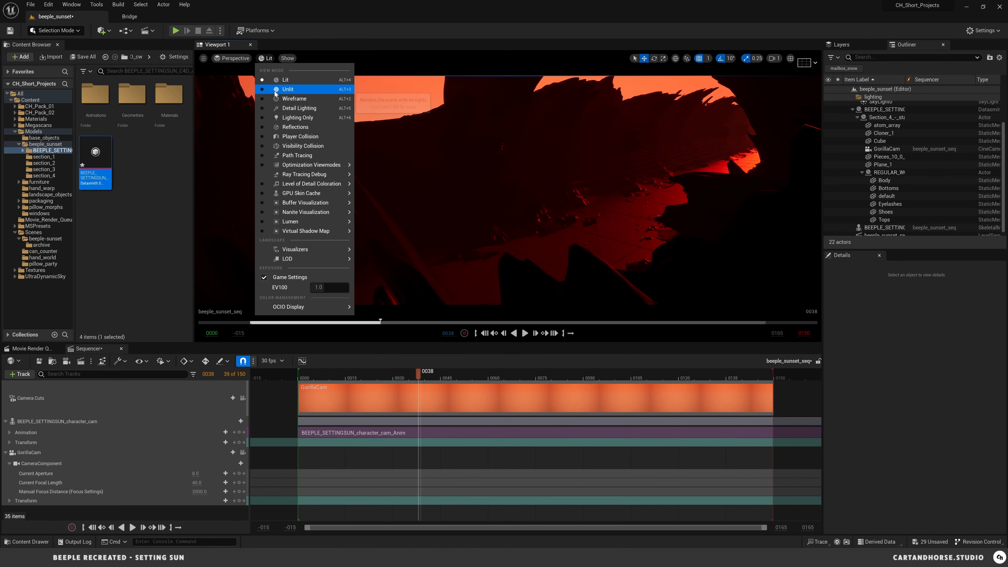
click(274, 91)
alt+drag(591, 199, 585, 133)
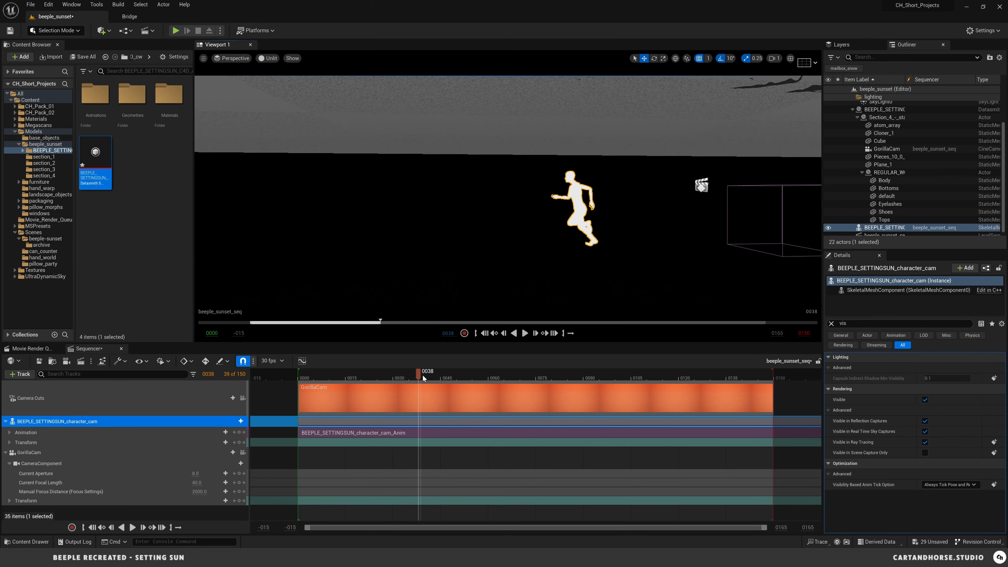
Scrub and play the run animation to examine the character's position and path relative to its pivot and the scene
drag(423, 375, 305, 386)
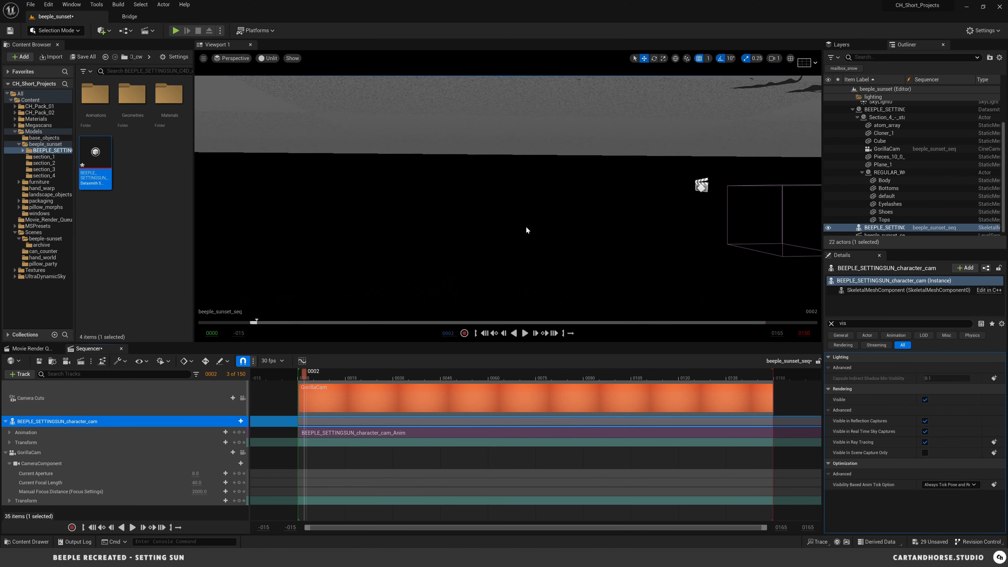
right_drag(533, 227, 580, 229)
key(space)
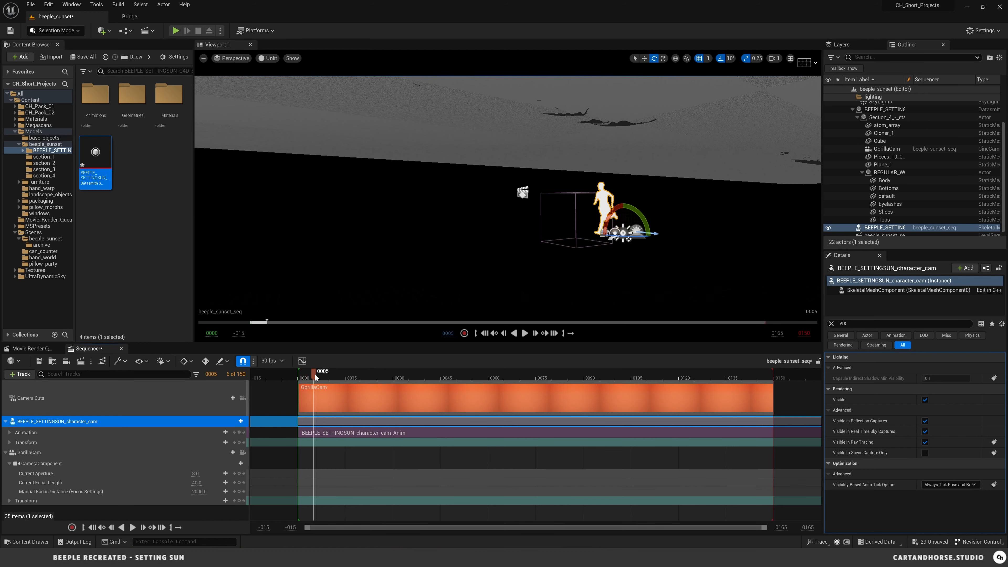
key(space)
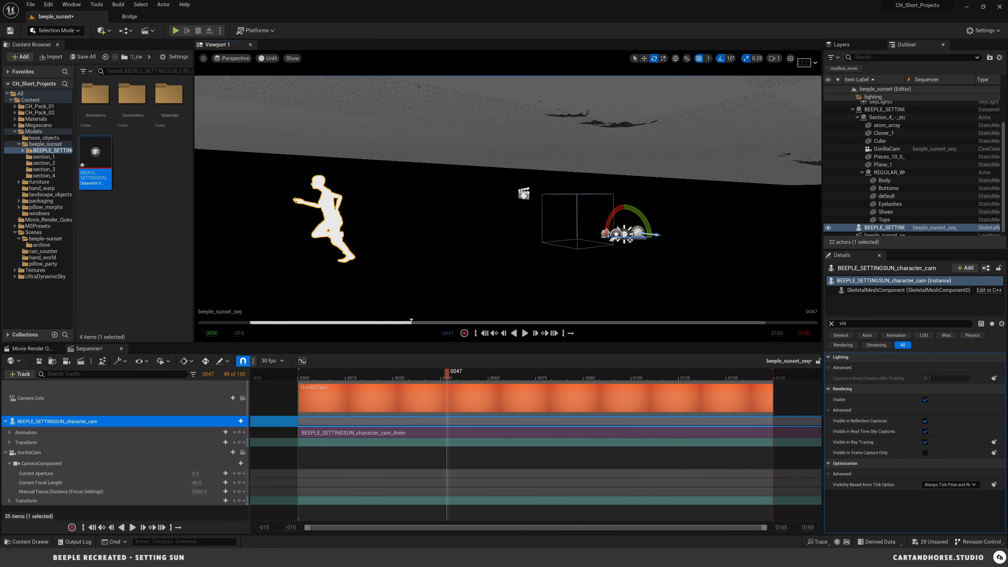
right_drag(453, 243, 501, 233)
click(453, 243)
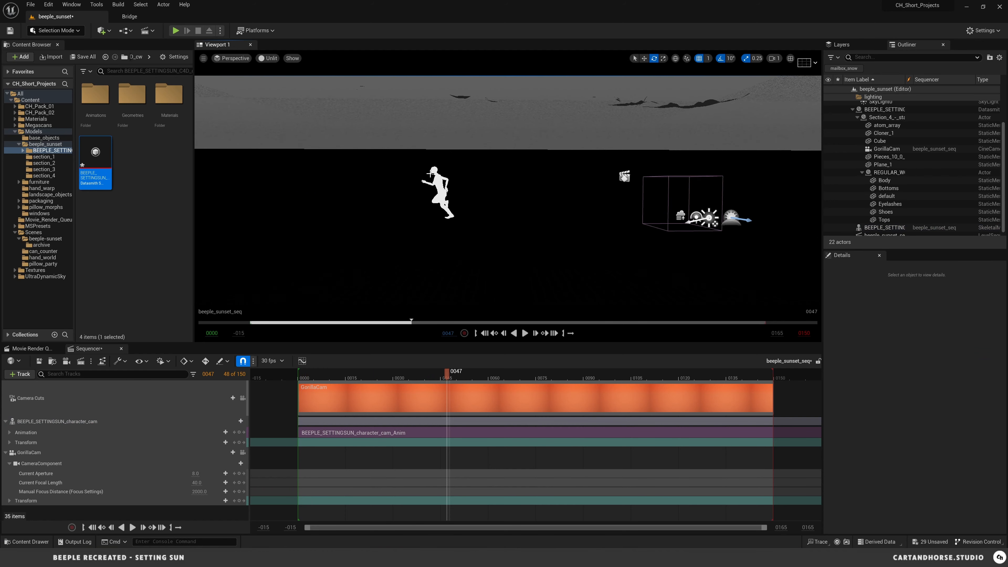
click(444, 191)
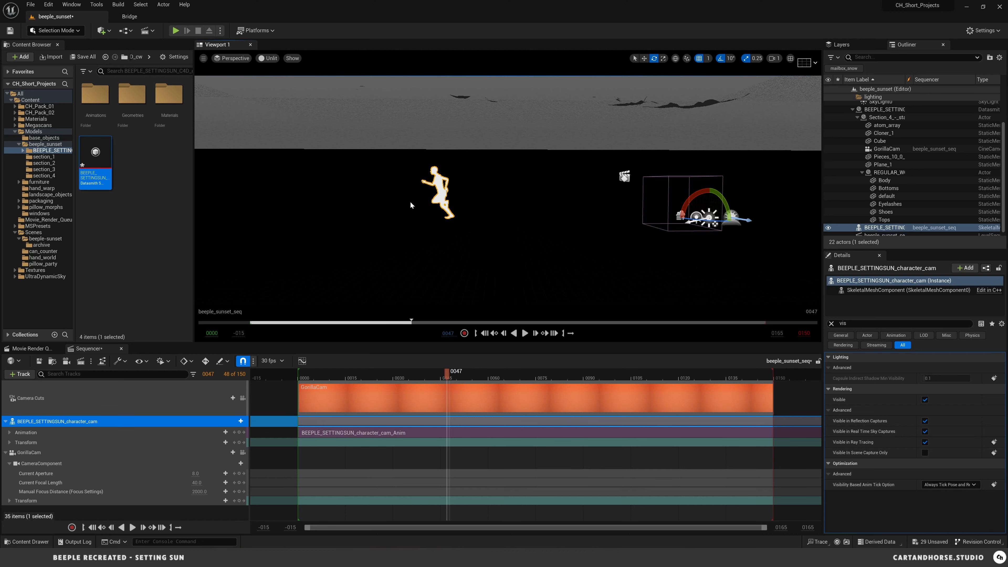
alt+drag(581, 250, 548, 250)
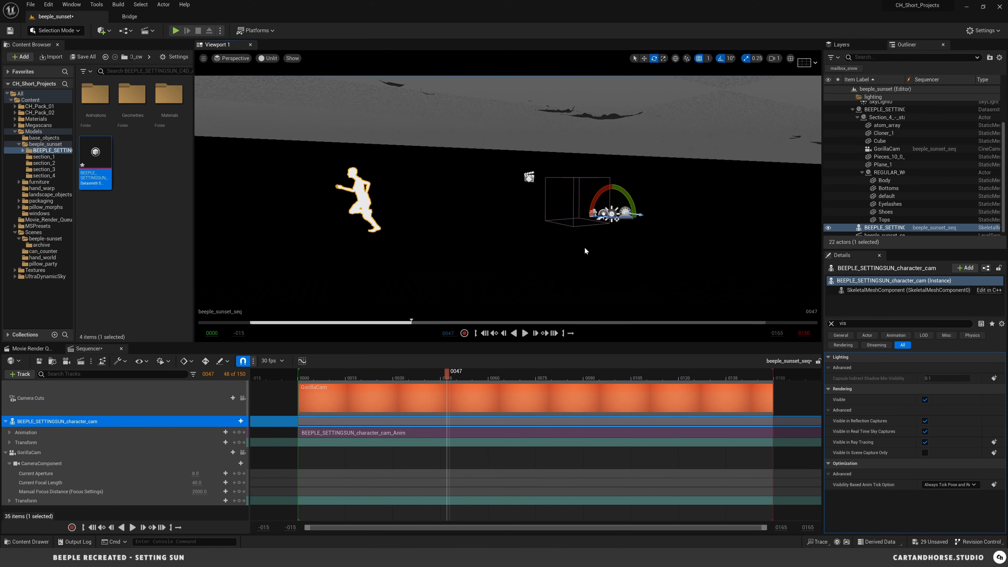
alt+right_drag(582, 249, 608, 250)
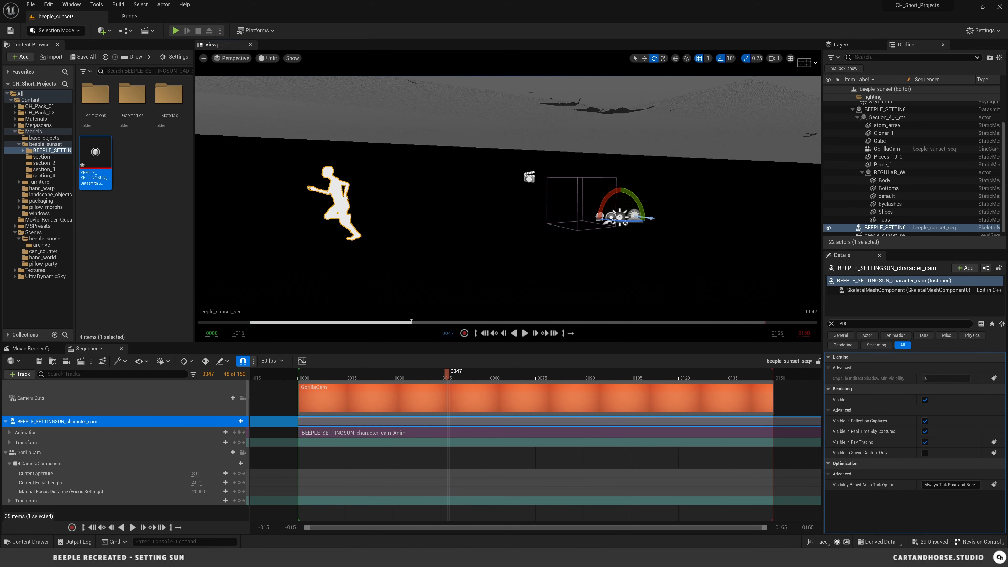
alt+drag(426, 230, 467, 229)
click(427, 229)
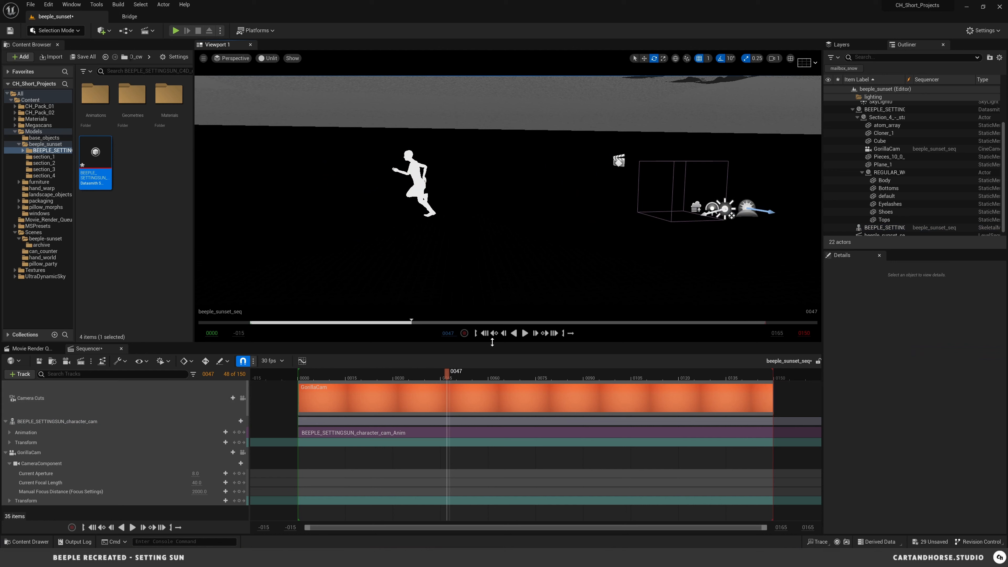
Return the playhead to frame 0 and raise the animated character straight up to the level of the scene's ground
click(485, 333)
alt+drag(516, 238, 445, 238)
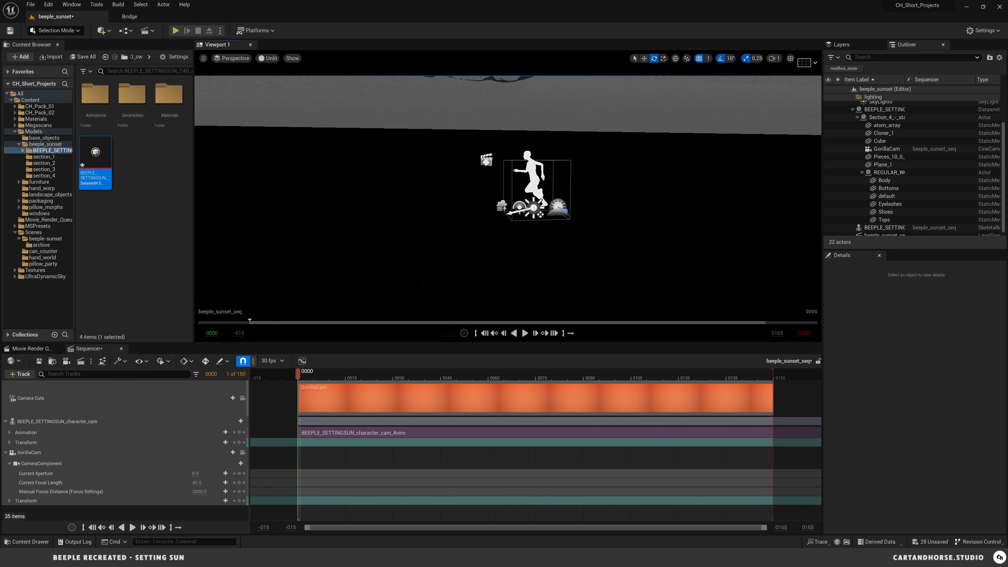
alt+right_drag(516, 239, 544, 238)
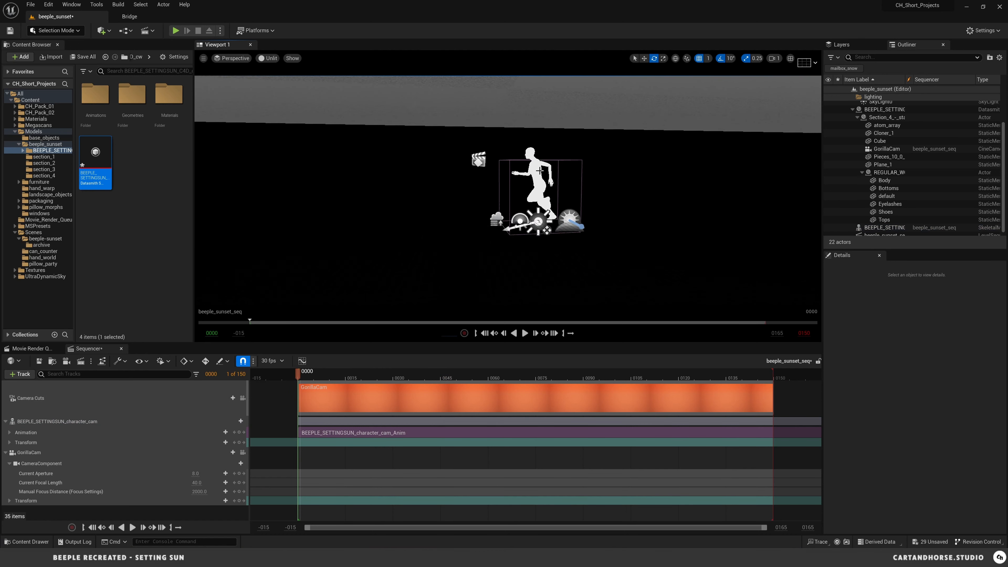
click(15, 422)
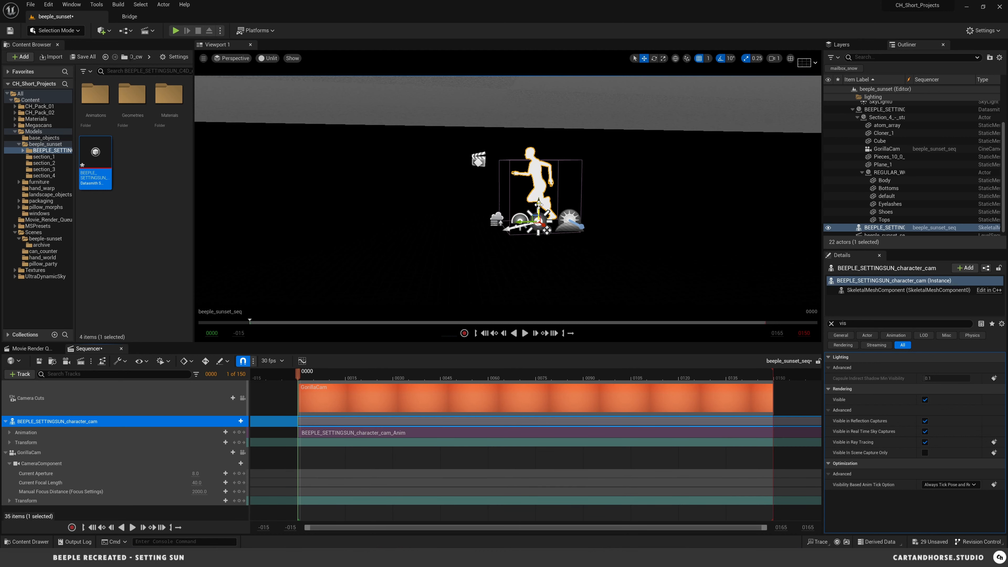
shift+drag(538, 205, 539, 43)
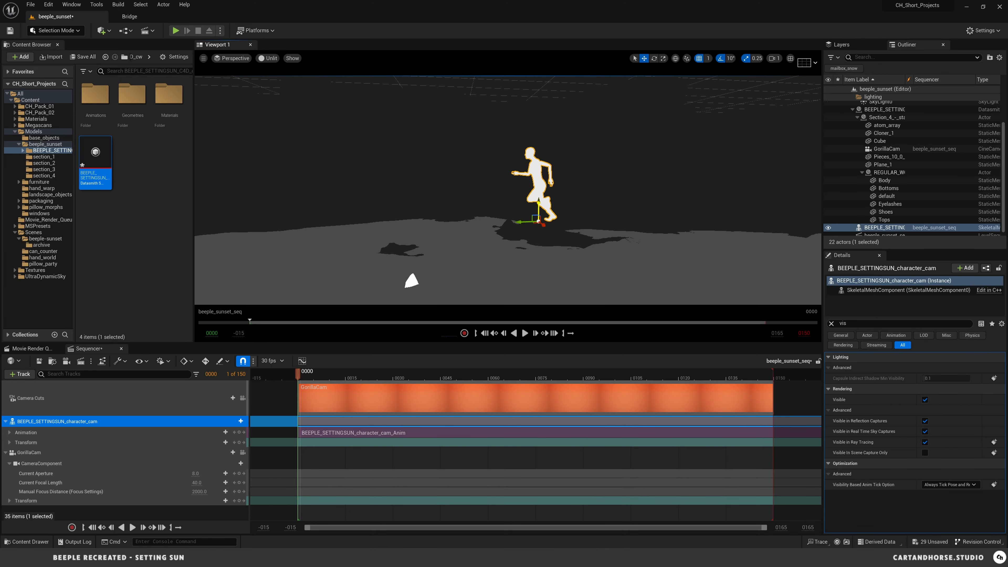
Move the animated character across the ground to the middle of the path, close to the scene camera
alt+drag(569, 190, 441, 221)
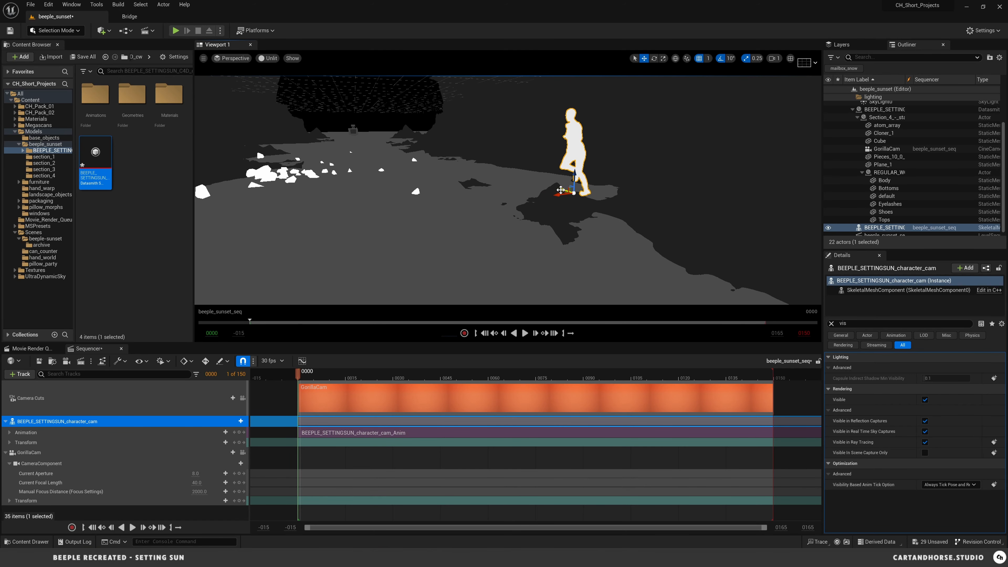
drag(561, 190, 429, 207)
drag(478, 158, 381, 166)
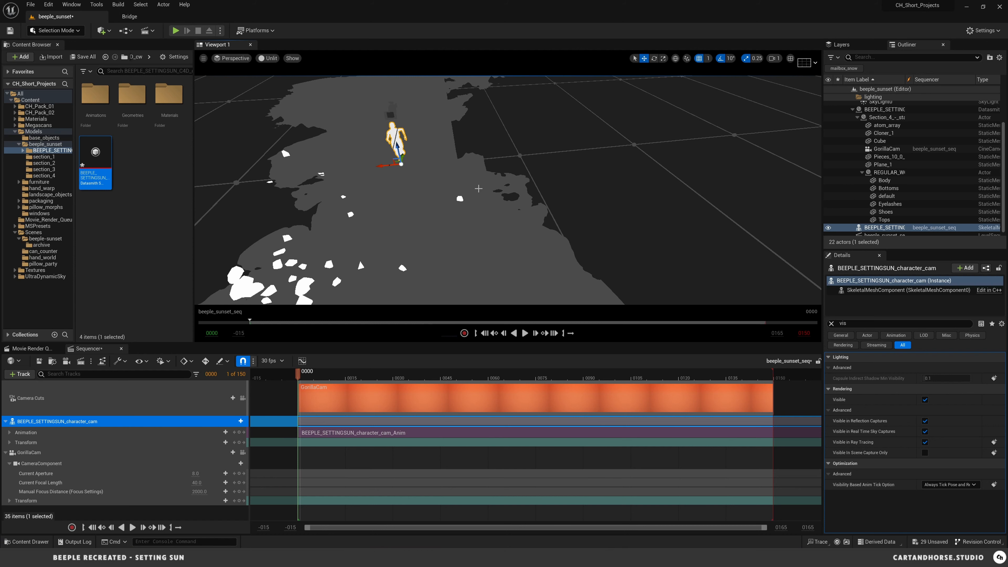
alt+drag(478, 188, 498, 145)
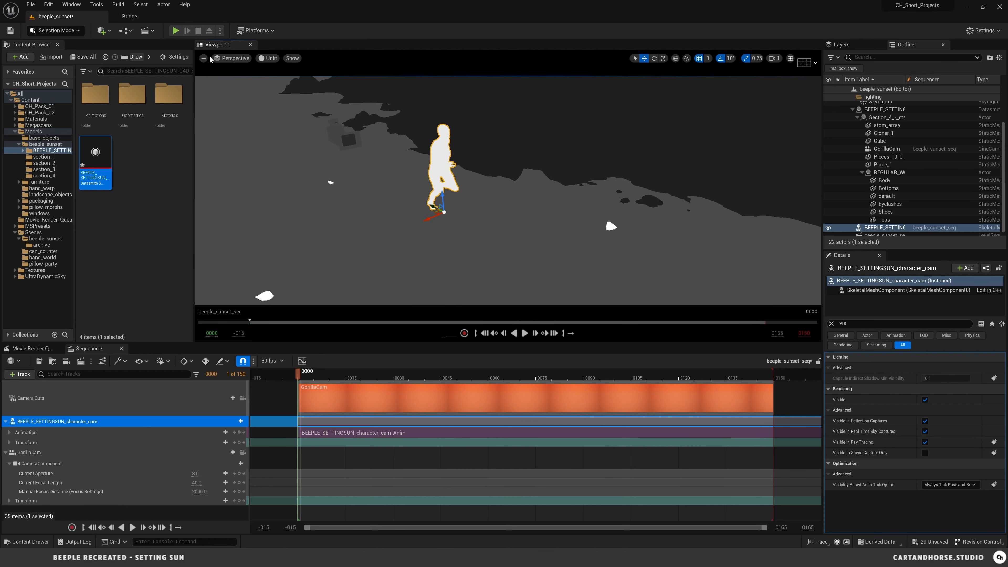
Switch the viewport back to Lit and turn on Visible for the static character parts from Body to Tops
click(261, 59)
click(283, 79)
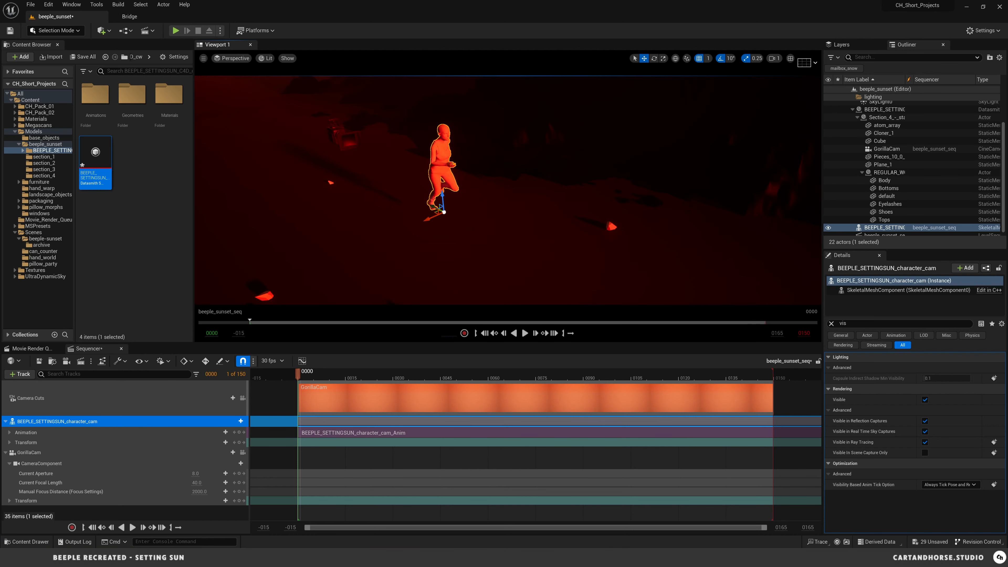
click(884, 181)
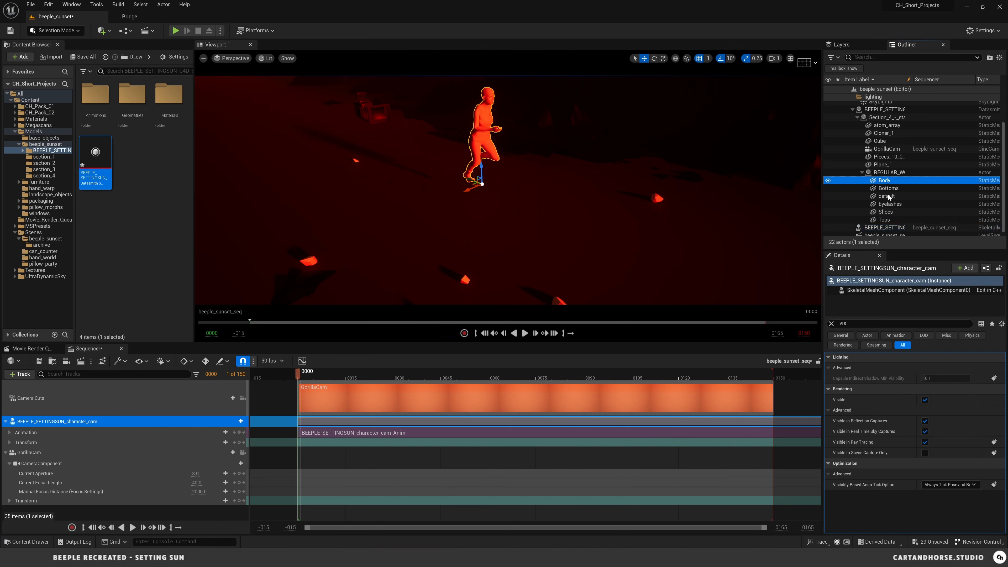
shift+click(885, 219)
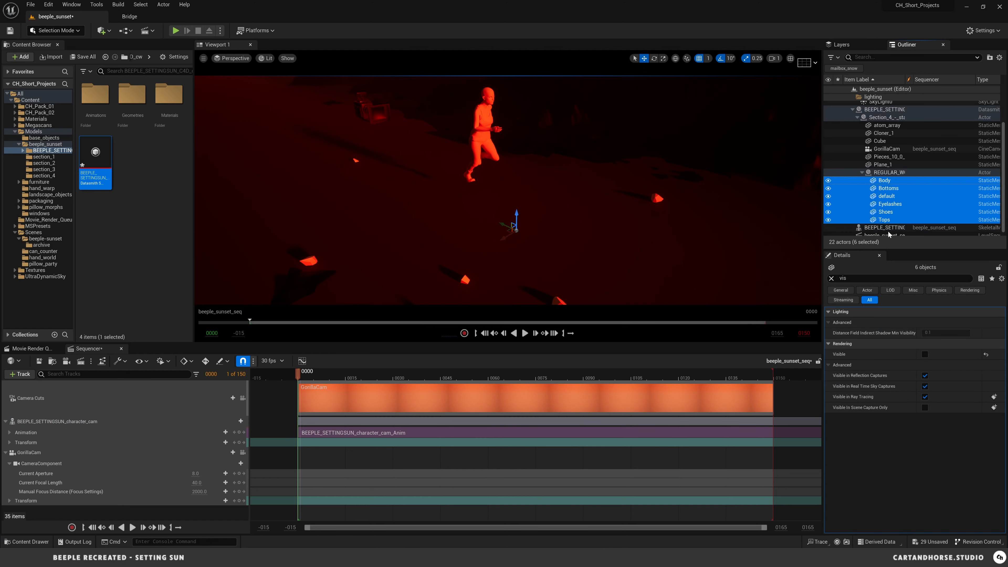
click(925, 354)
Select the animated character and, in the Top view, move it close to the static character
right_drag(499, 187, 523, 189)
click(503, 185)
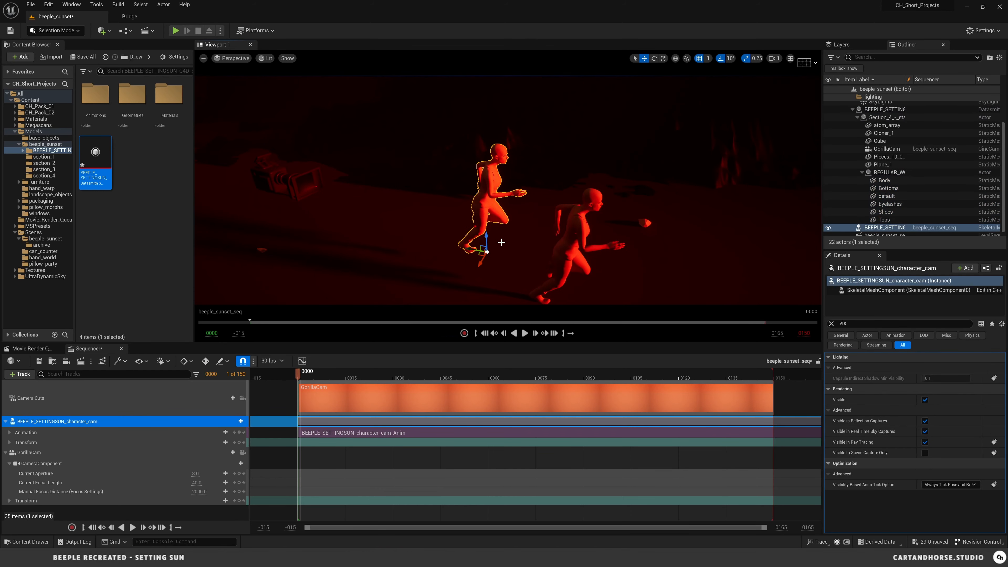
right_drag(501, 242, 480, 256)
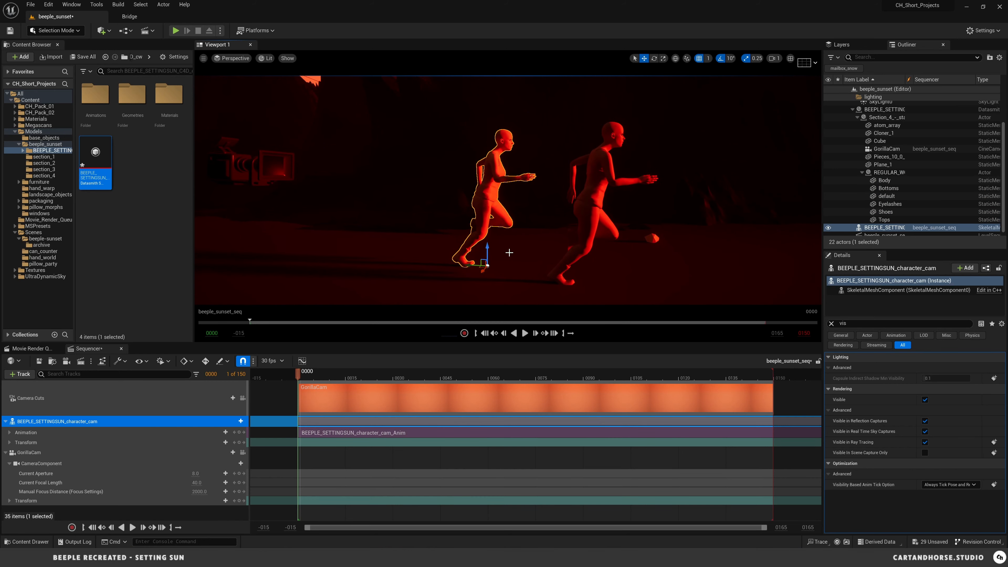
key(alt+j)
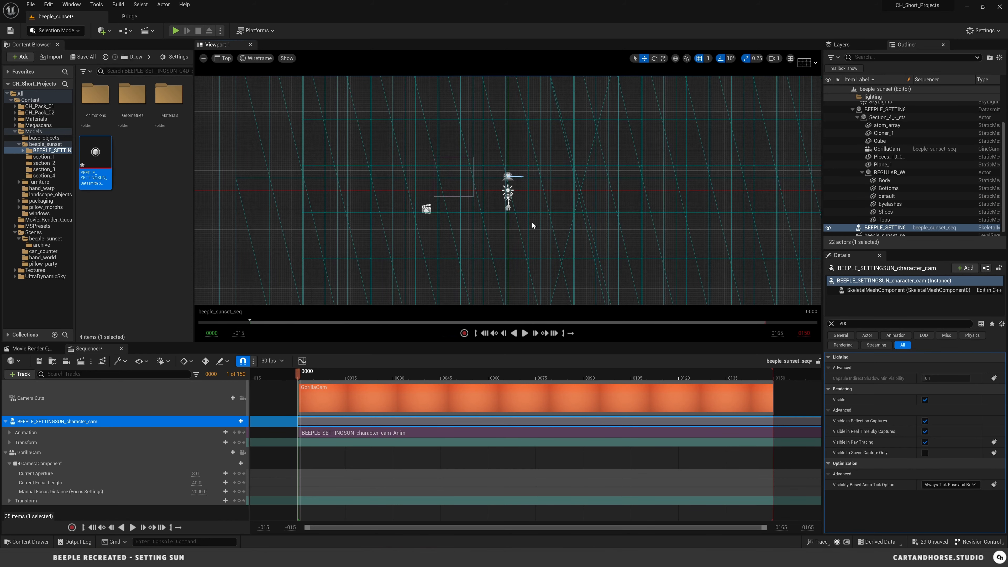
scroll(531, 222, up, 5)
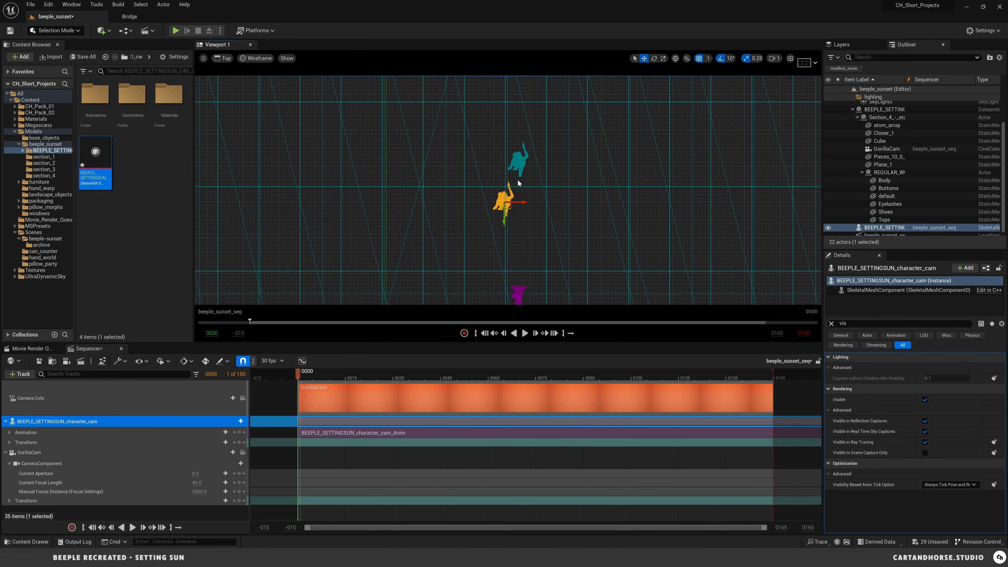
scroll(518, 183, up, 5)
drag(463, 241, 504, 111)
scroll(557, 149, down, 3)
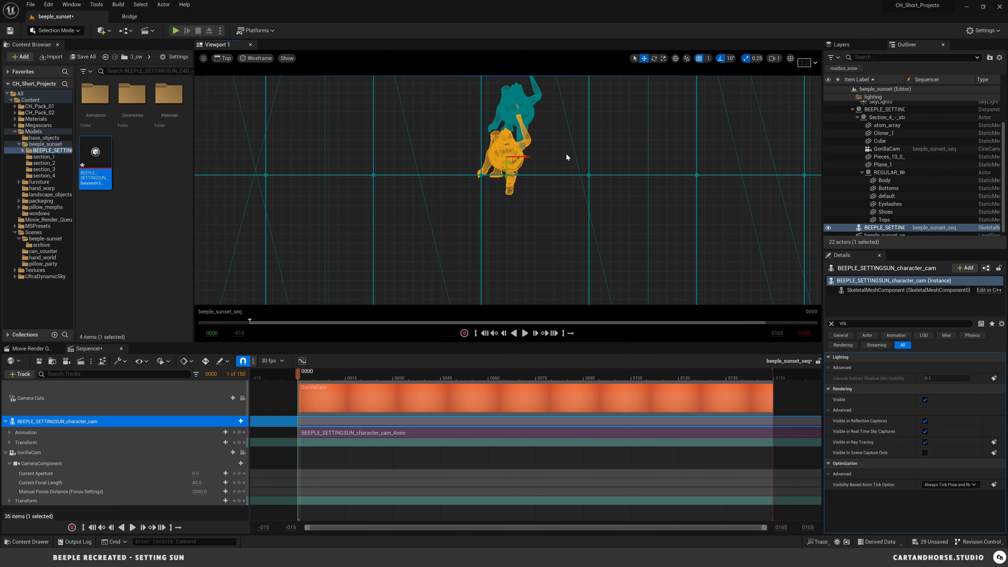
Fine-tune the animated character's horizontal position in the Top view so its mesh overlaps the static one
right_drag(566, 154, 539, 184)
drag(482, 213, 493, 168)
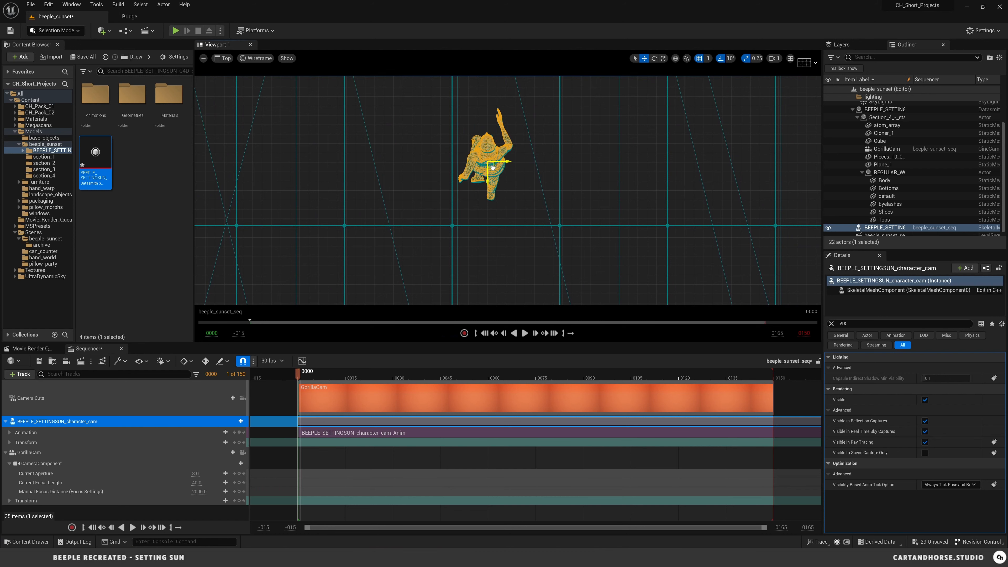
scroll(494, 168, up, 6)
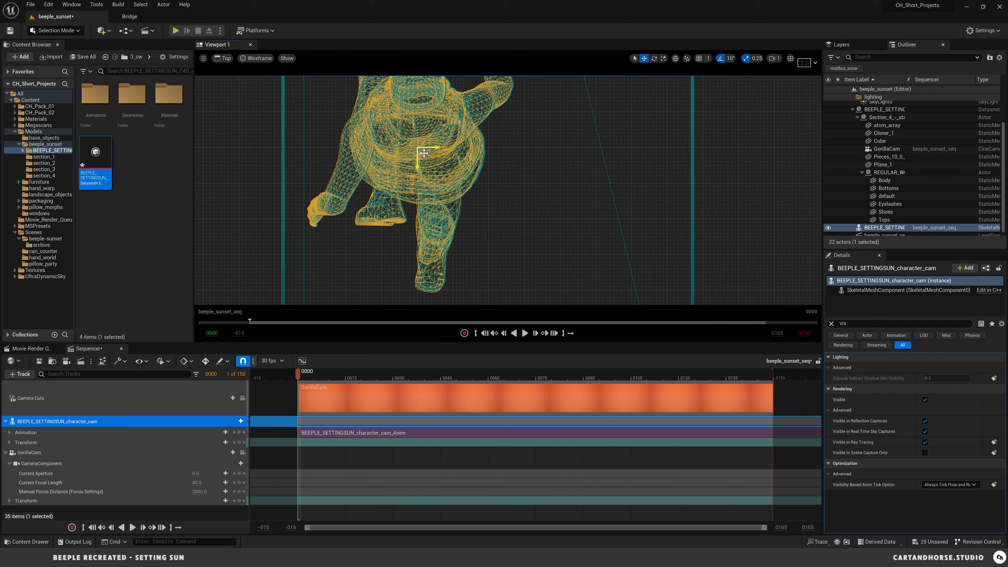
drag(424, 152, 425, 152)
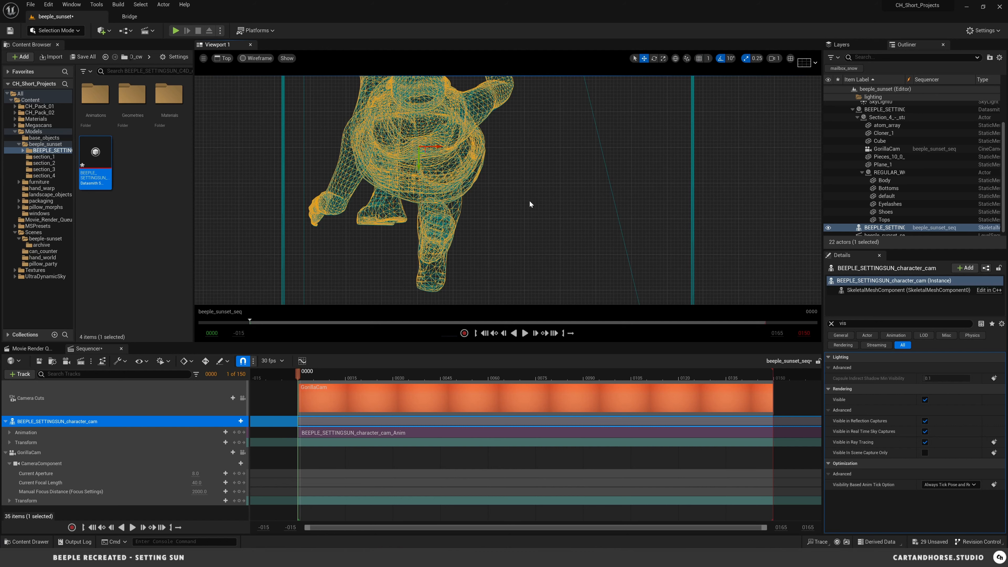
In the Front view, lower the animated character slightly until its height matches the static character
key(alt+h)
scroll(511, 160, down, 5)
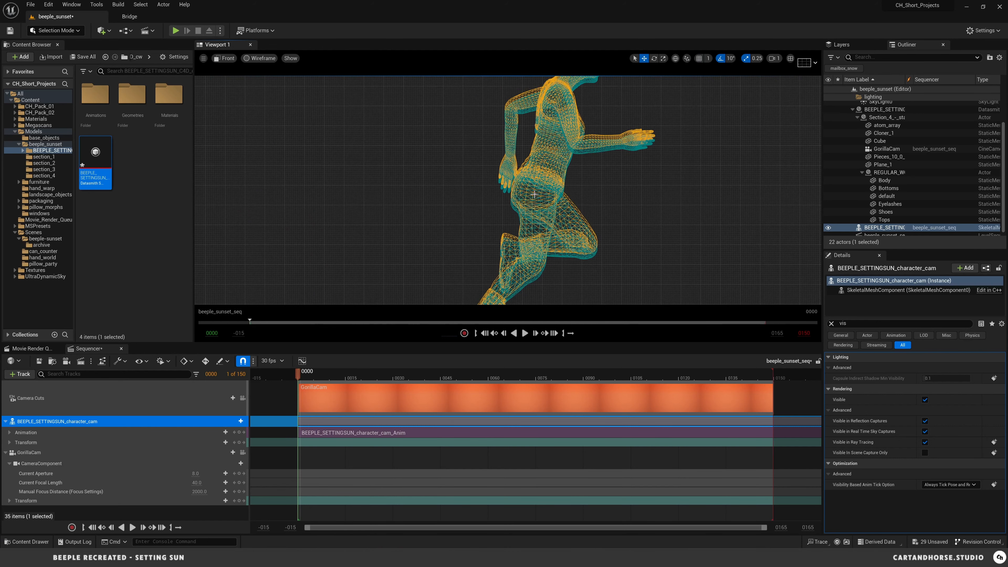
right_drag(535, 202, 540, 150)
drag(538, 256, 538, 261)
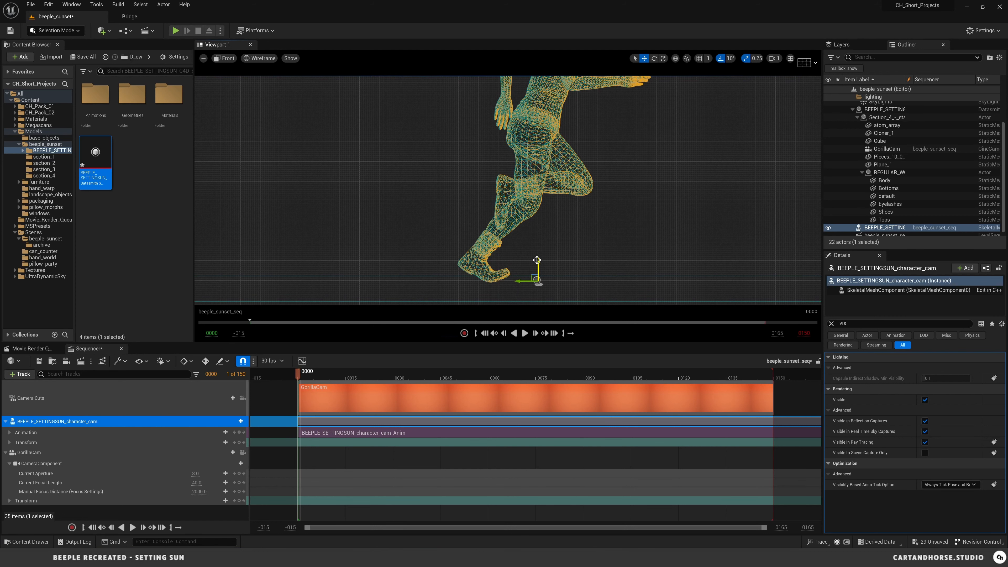
Return to the Perspective view of the aligned characters and select the static Body part
key(alt+g)
mouse_move(536, 260)
right_down()
mouse_move(556, 271)
mouse_move(528, 258)
mouse_move(540, 260)
right_up()
click(884, 180)
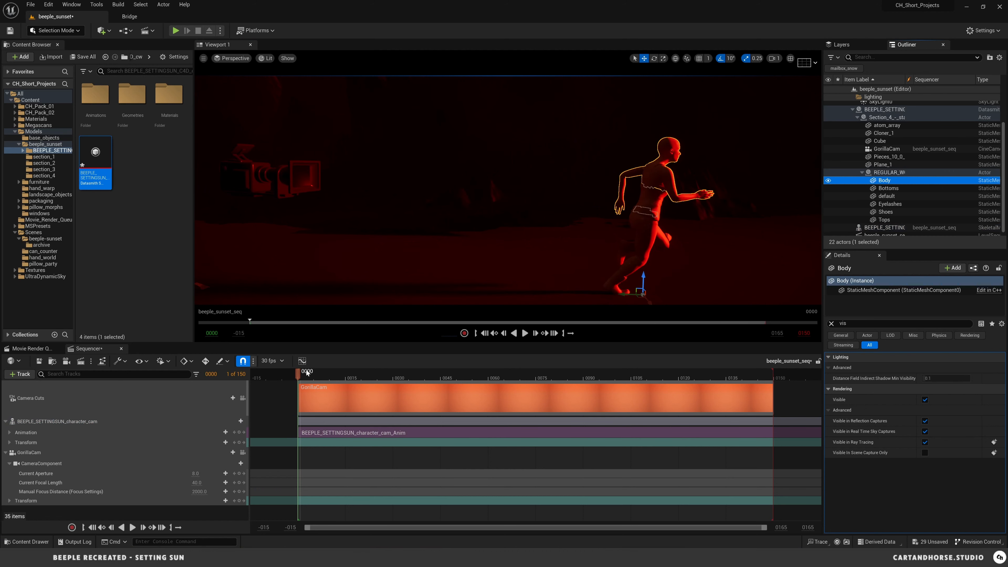
Scrub the sequence to frame 61 to compare the animated character's run with the static one, and return to the start
drag(306, 373, 491, 370)
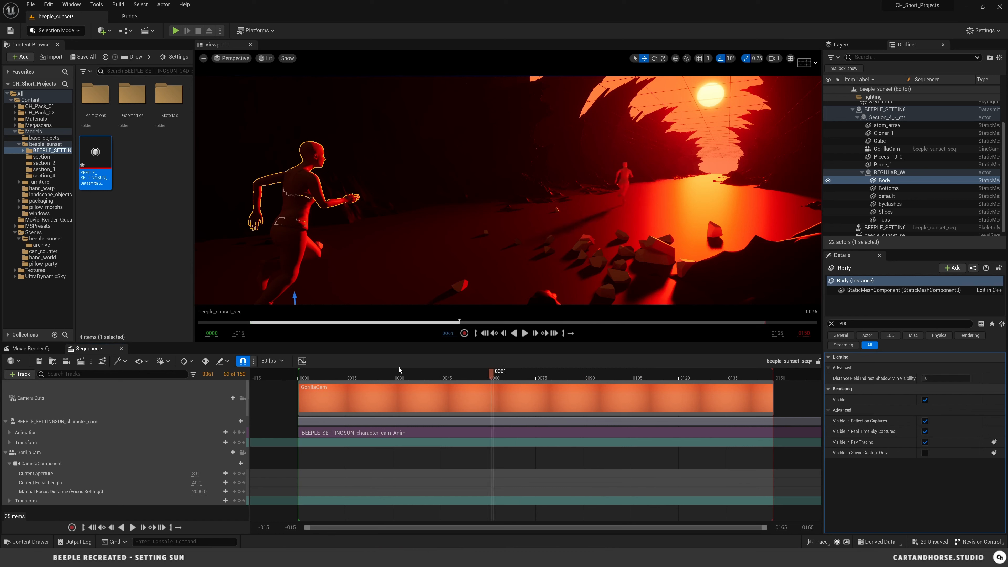
drag(399, 370, 292, 371)
click(487, 334)
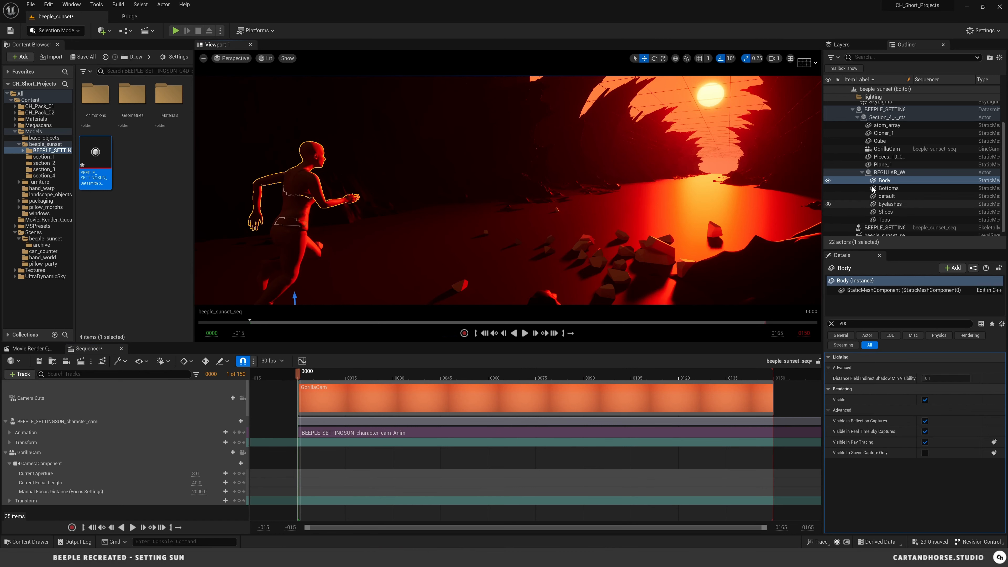
Hide all six static character meshes from Body to Tops by turning off Visible, clear the property filter, and collapse their group
click(884, 179)
shift+click(884, 219)
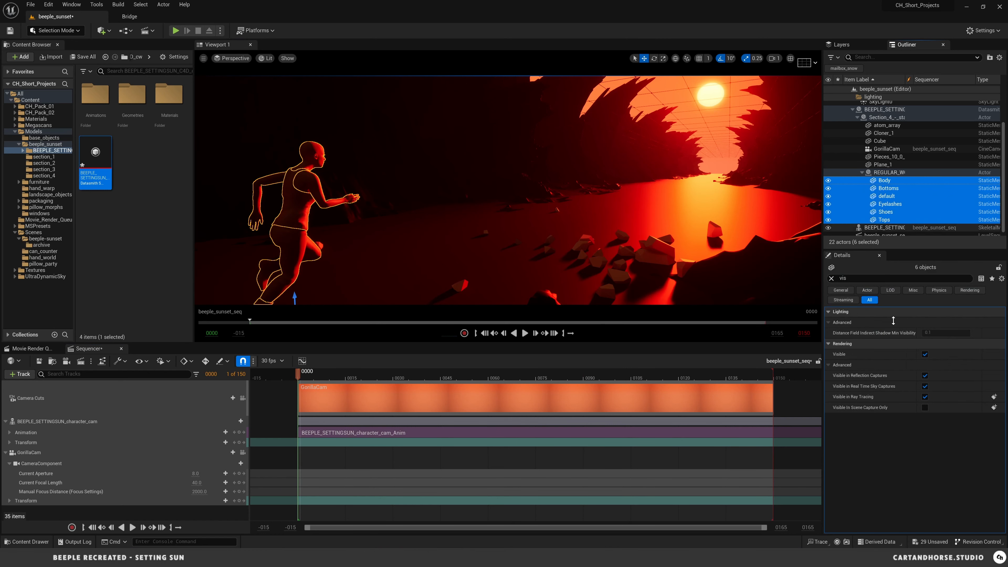
click(925, 354)
click(831, 279)
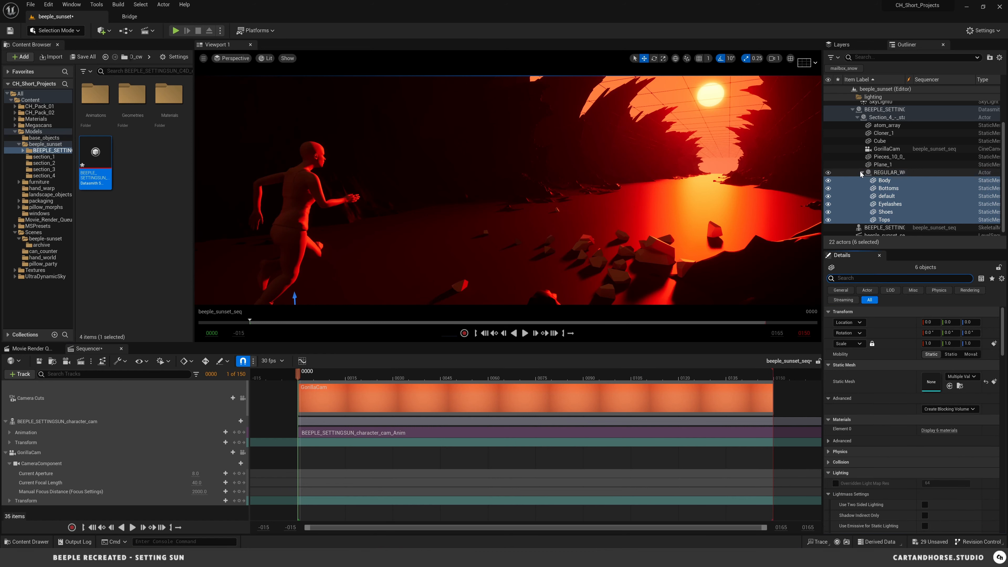
click(862, 172)
key(Escape)
Play the sequence through the Camera Cuts view to check the character's run, rewind it to frame 0, and leave the camera view
mouse_move(585, 232)
right_down()
mouse_move(576, 231)
mouse_move(596, 232)
right_up()
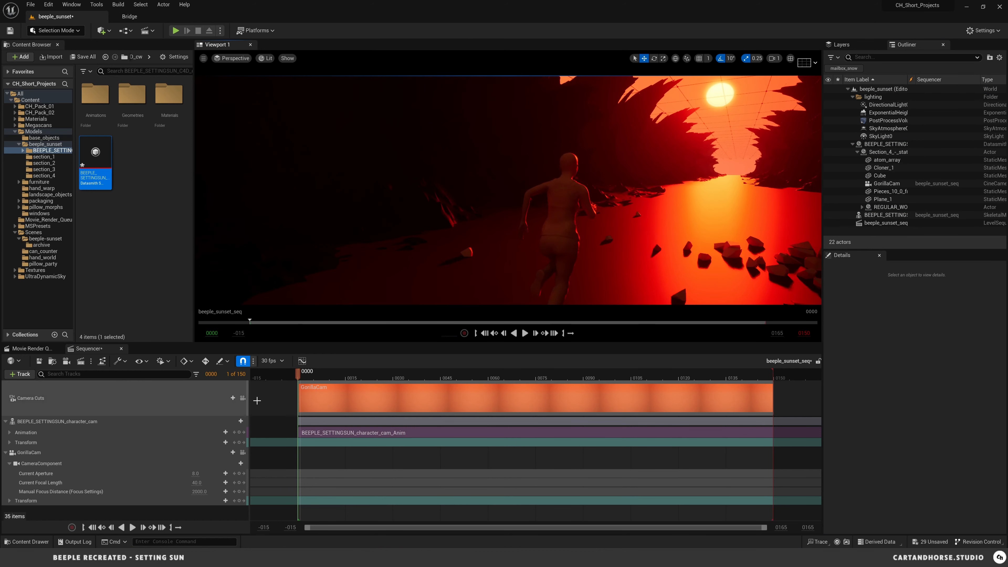
click(243, 398)
key(space)
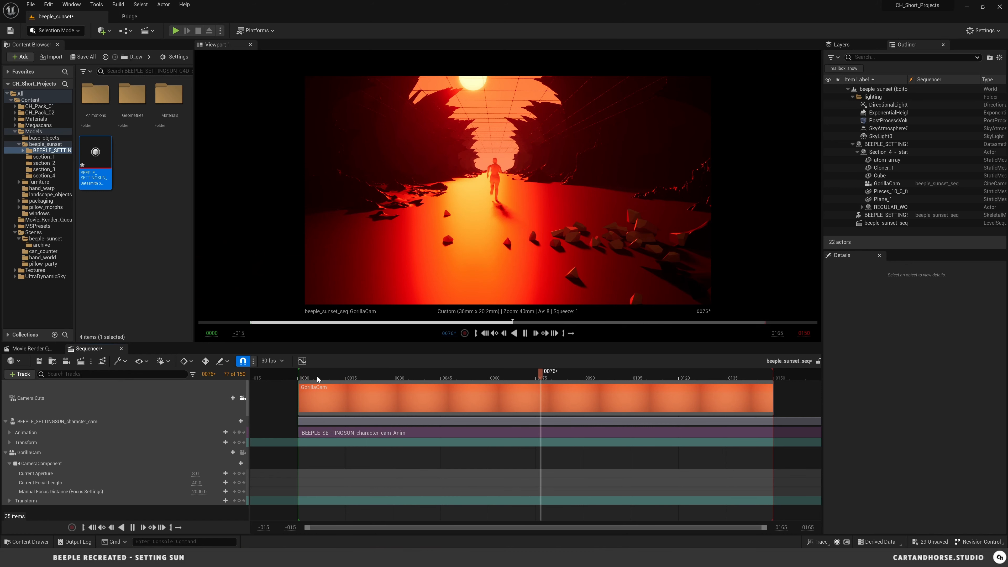
key(space)
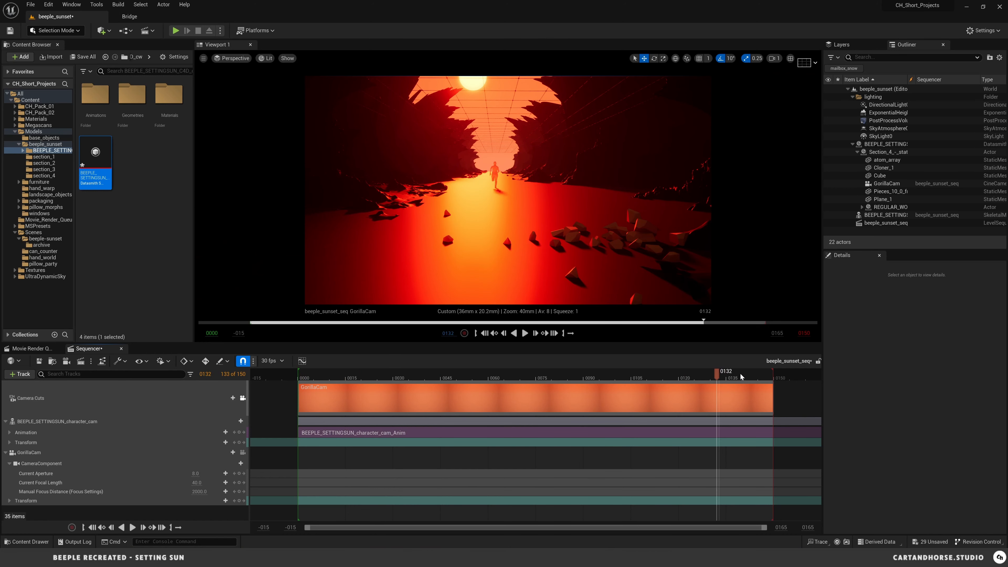
click(485, 334)
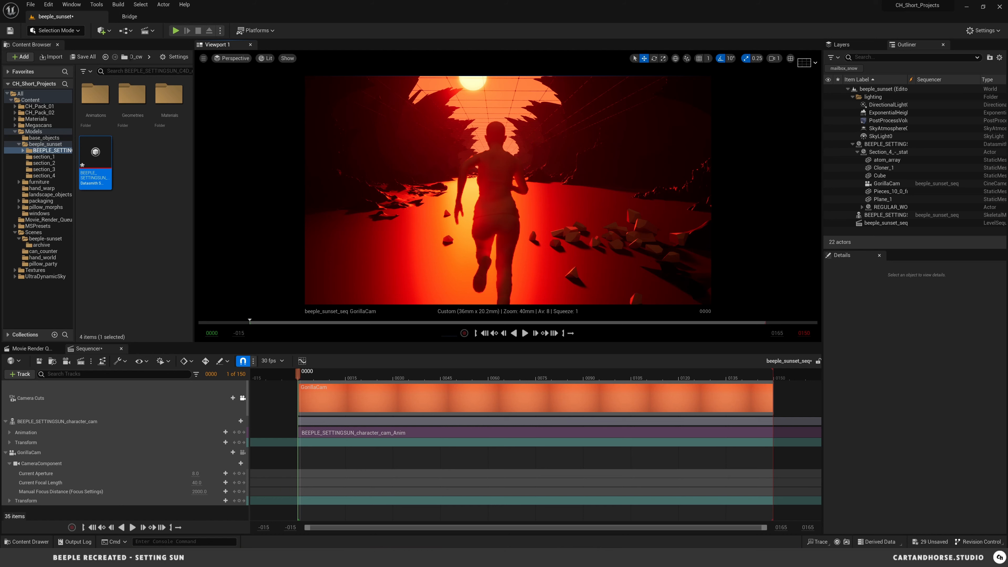
click(243, 398)
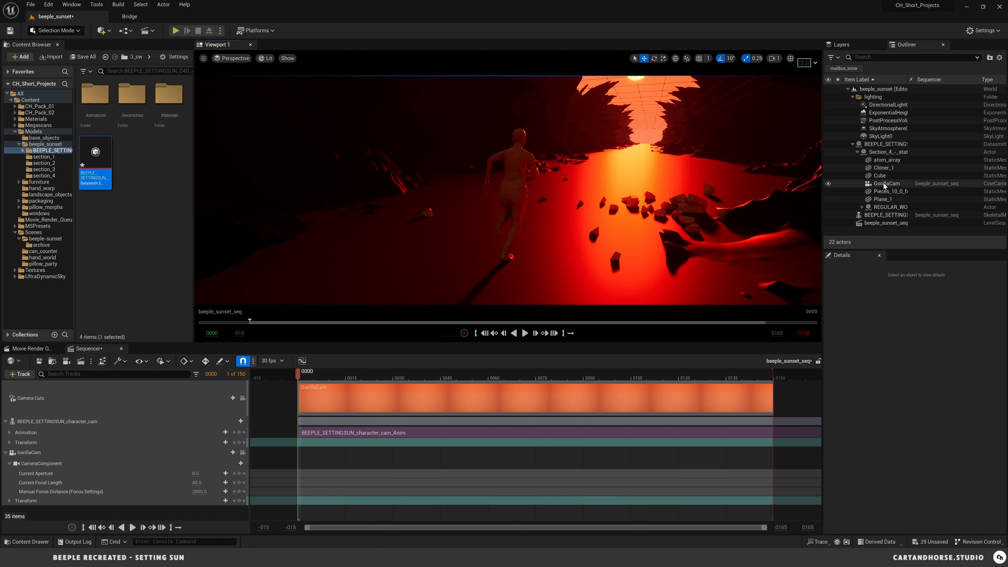
Import BEEPLE_SETTINGSUN_character_cam from the fbx folder onto the GorillaCam track, keeping the default FBX import options
click(20, 454)
right_click(21, 454)
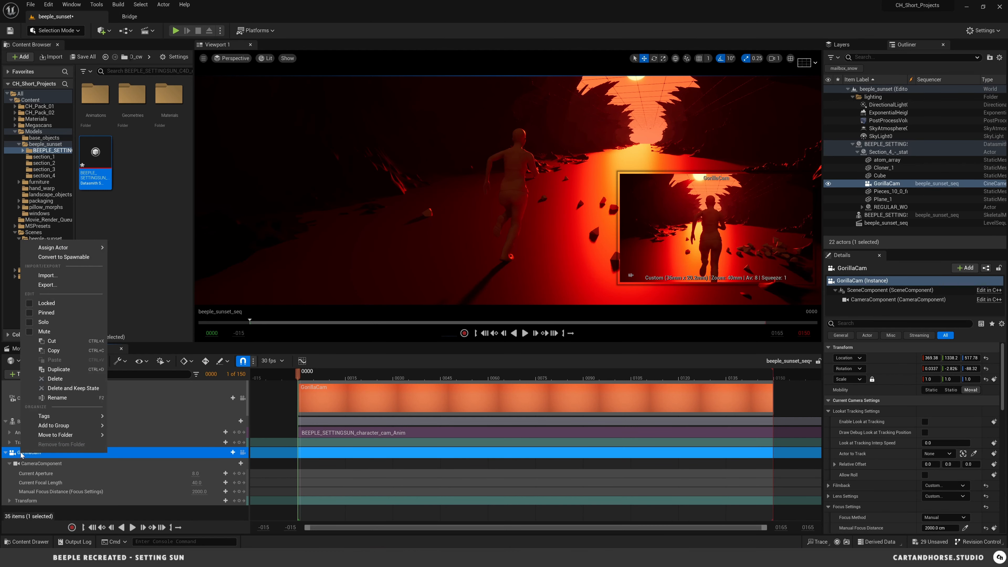
click(56, 277)
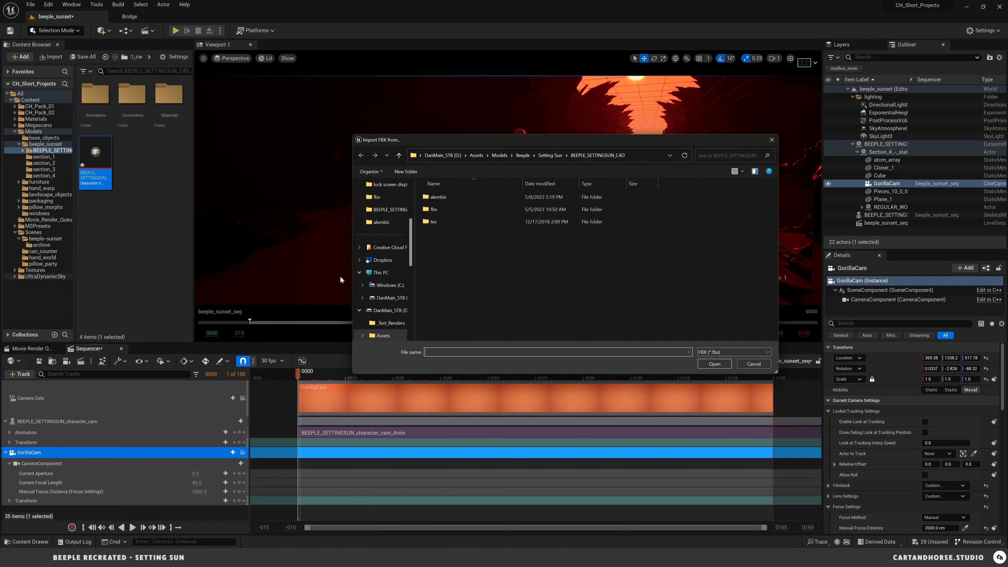
double_click(440, 210)
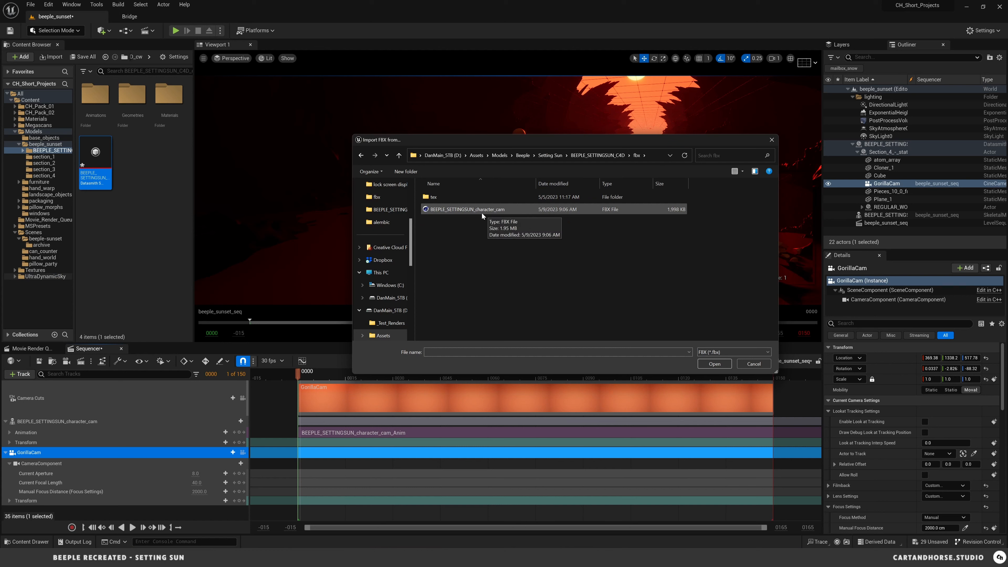
click(469, 208)
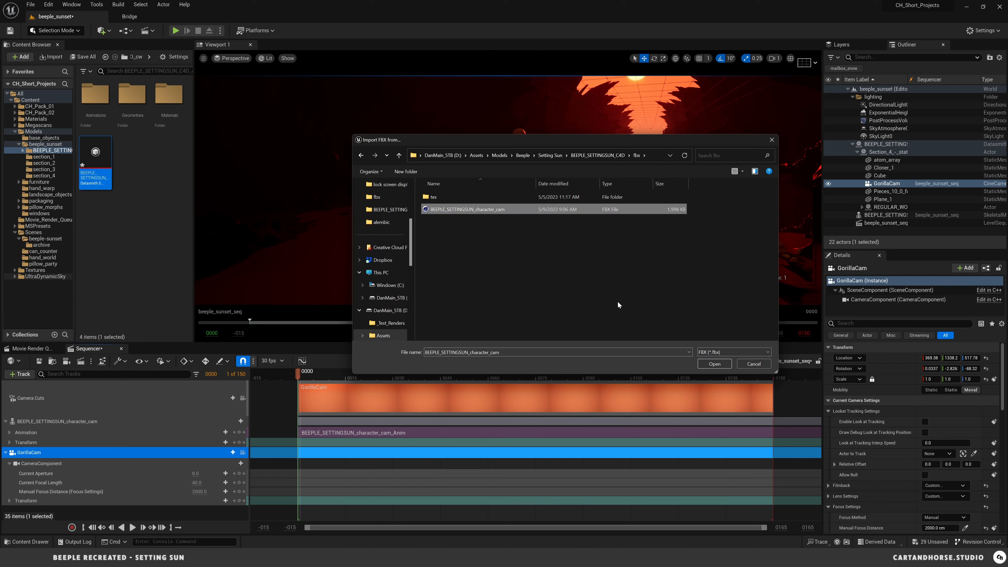
click(714, 364)
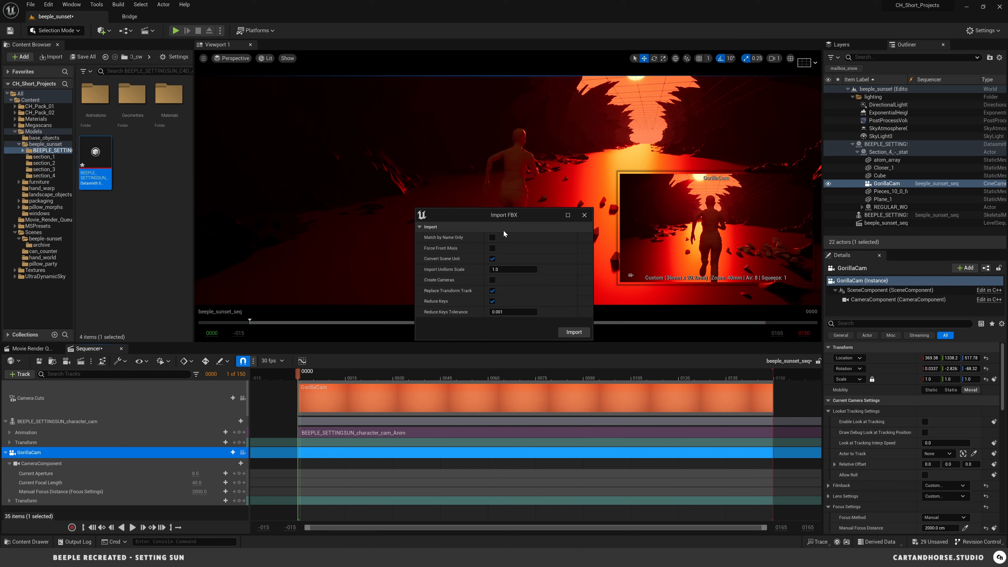
click(574, 332)
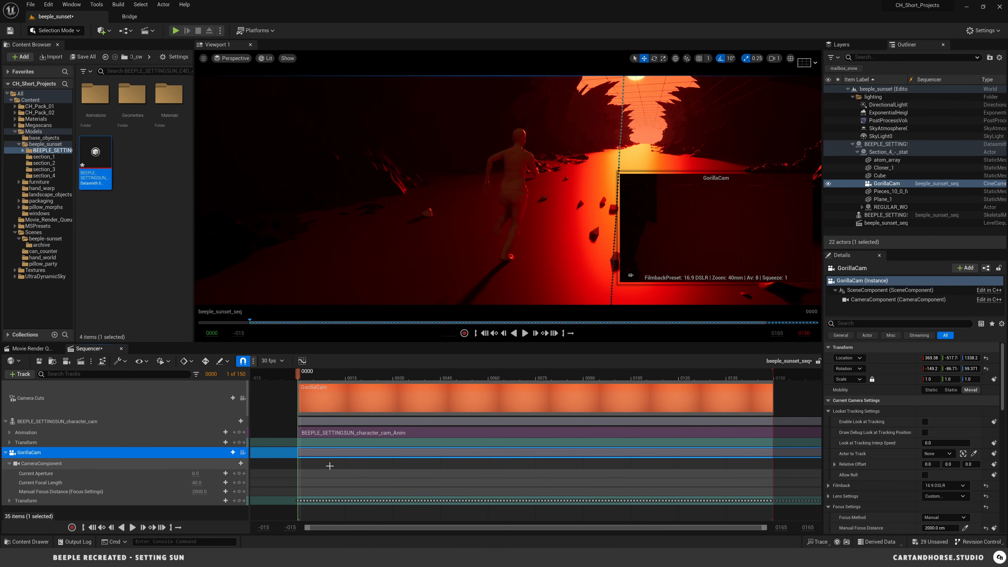
Expand GorillaCam's Transform track and scrub the opening frames to inspect the imported location and rotation keys
click(9, 501)
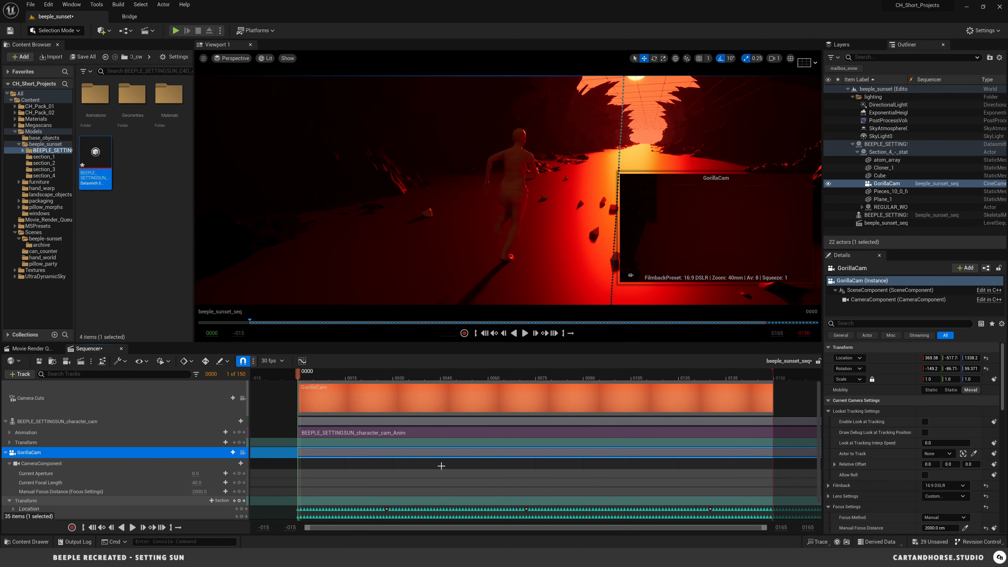
scroll(421, 445, down, 1)
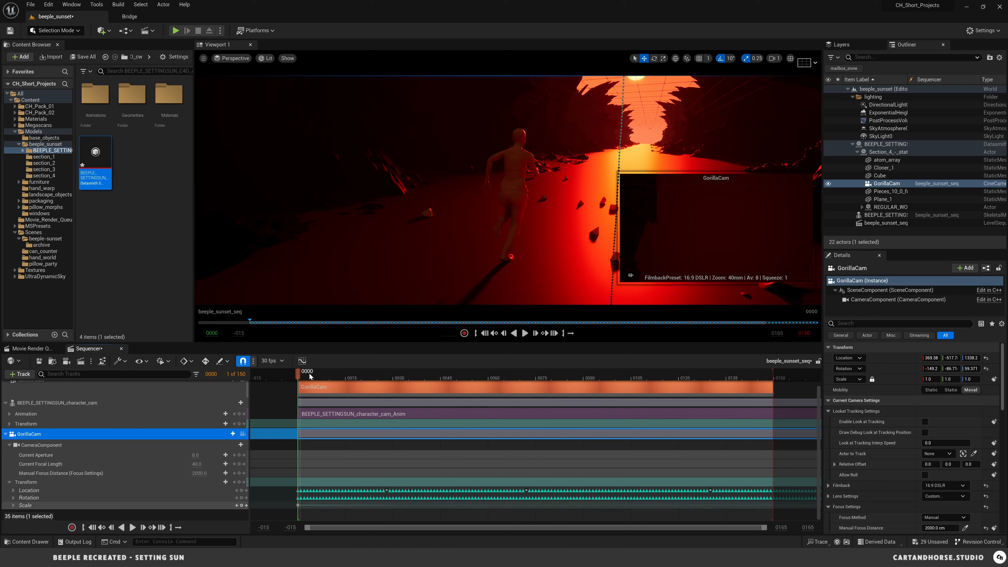
click(341, 377)
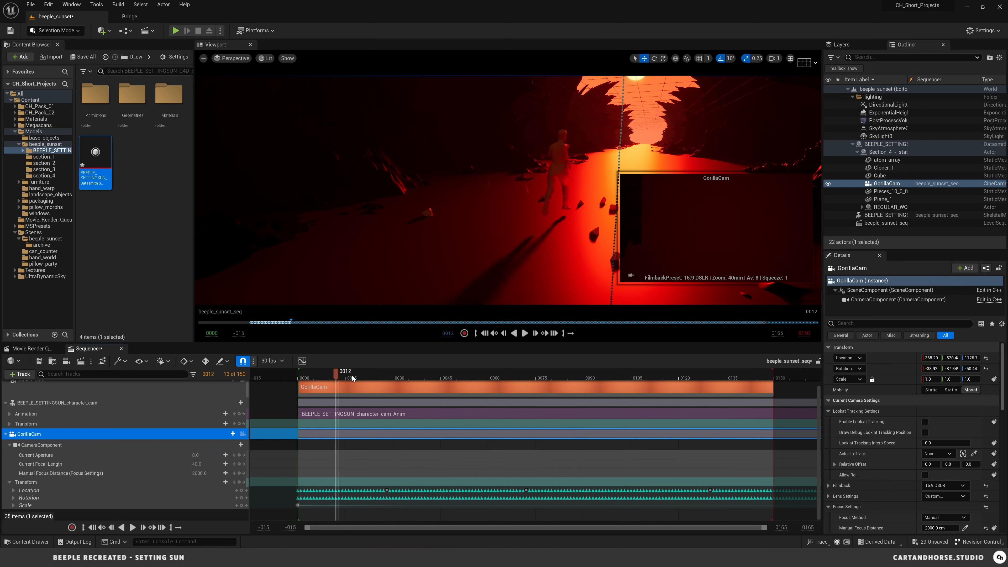
drag(352, 376, 356, 376)
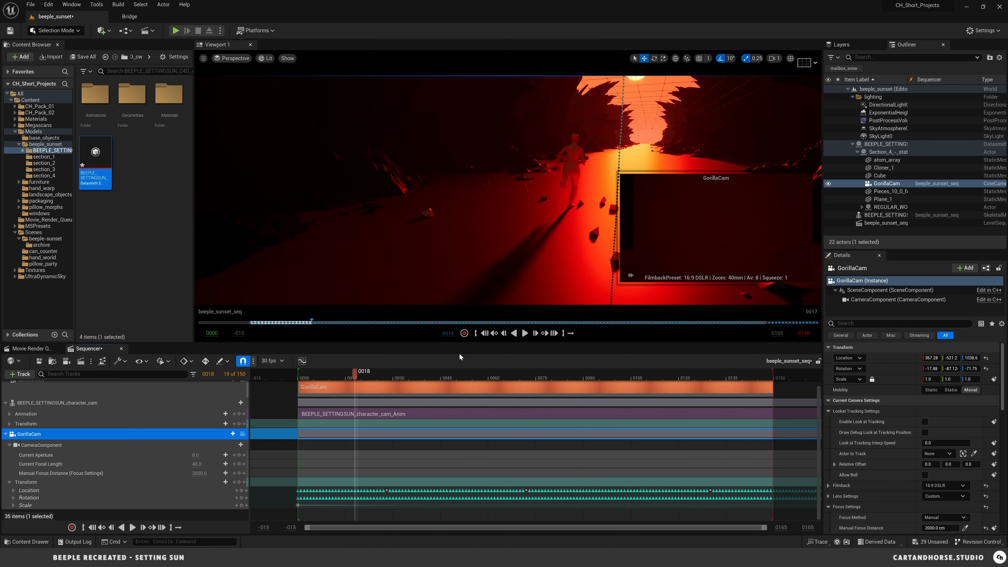
click(304, 378)
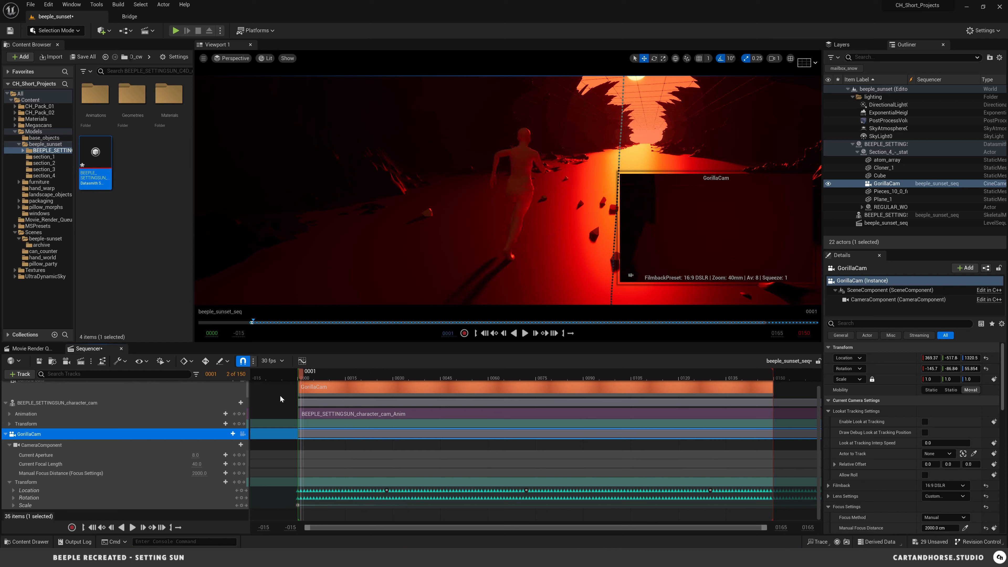
scroll(293, 388, up, 1)
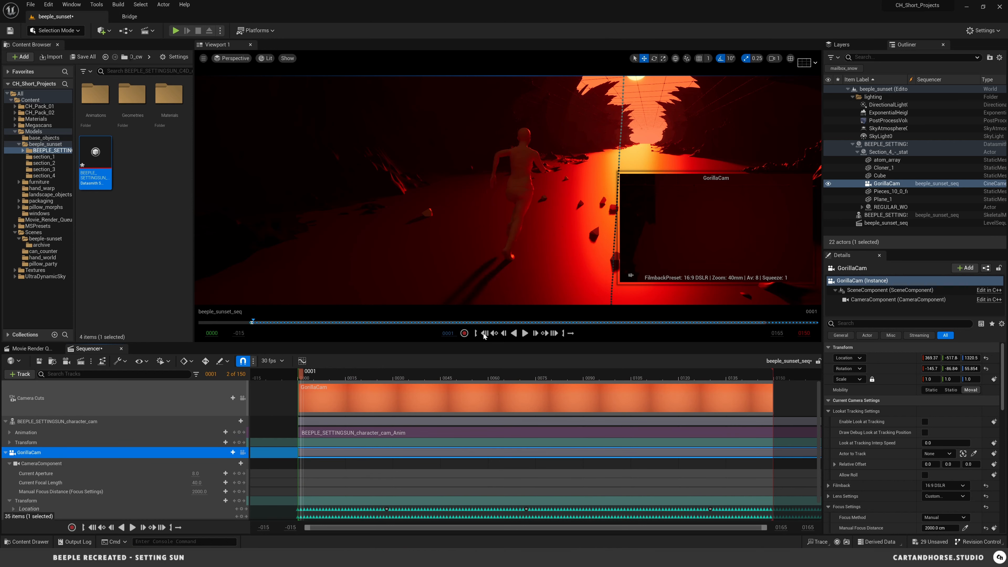
Preview the imported camera motion by playing and scrubbing the sequence through the Camera Cuts view
click(243, 398)
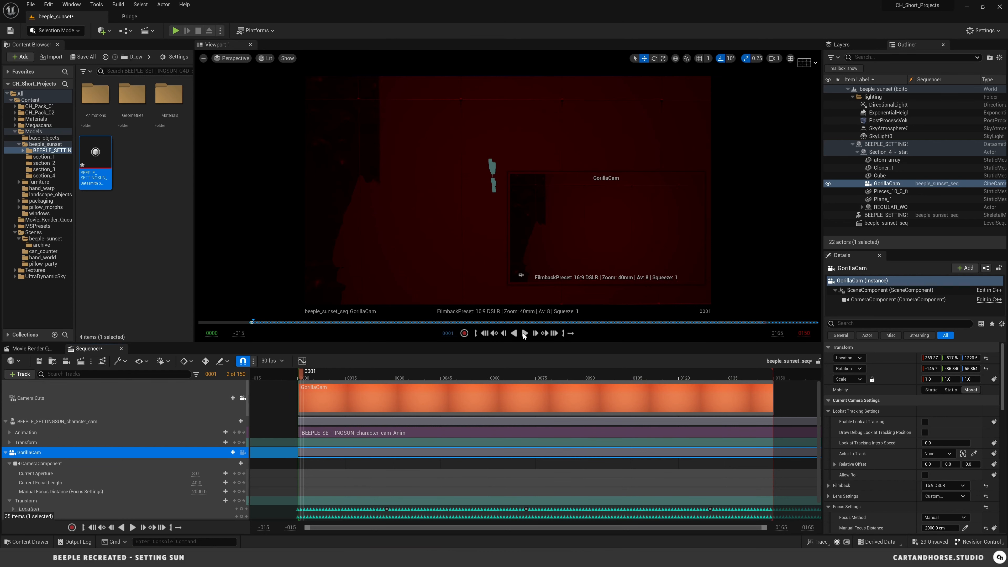
click(524, 334)
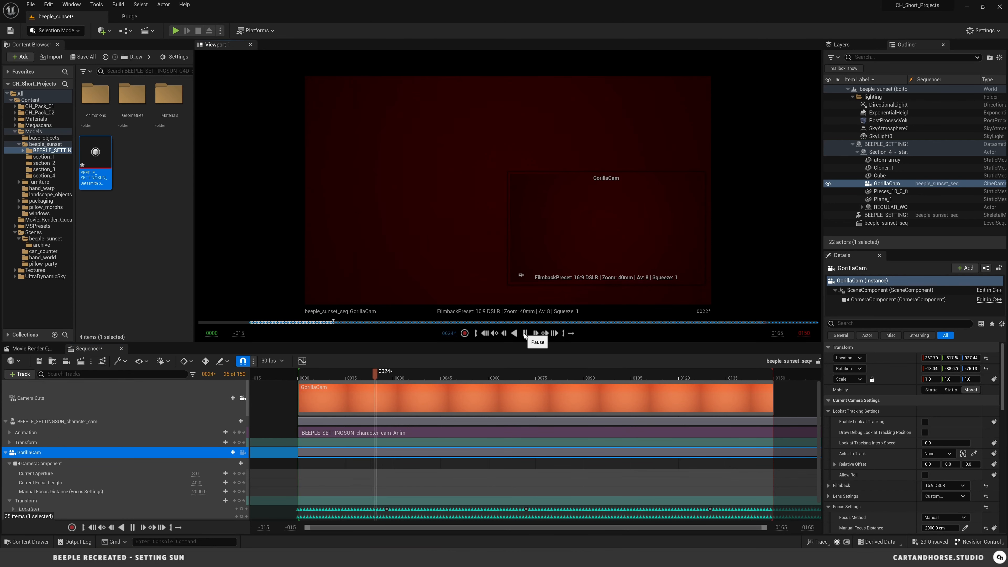
drag(444, 371, 381, 372)
Move the playhead to frame 6 and parent GorillaCam to the cam_cart actor in the Outliner
right_drag(508, 190, 546, 172)
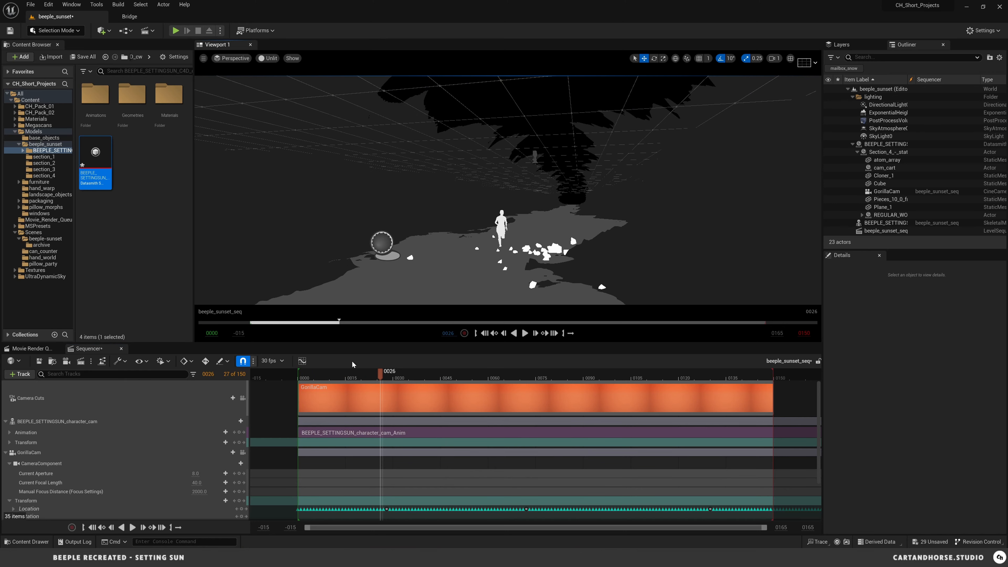
drag(380, 374, 316, 376)
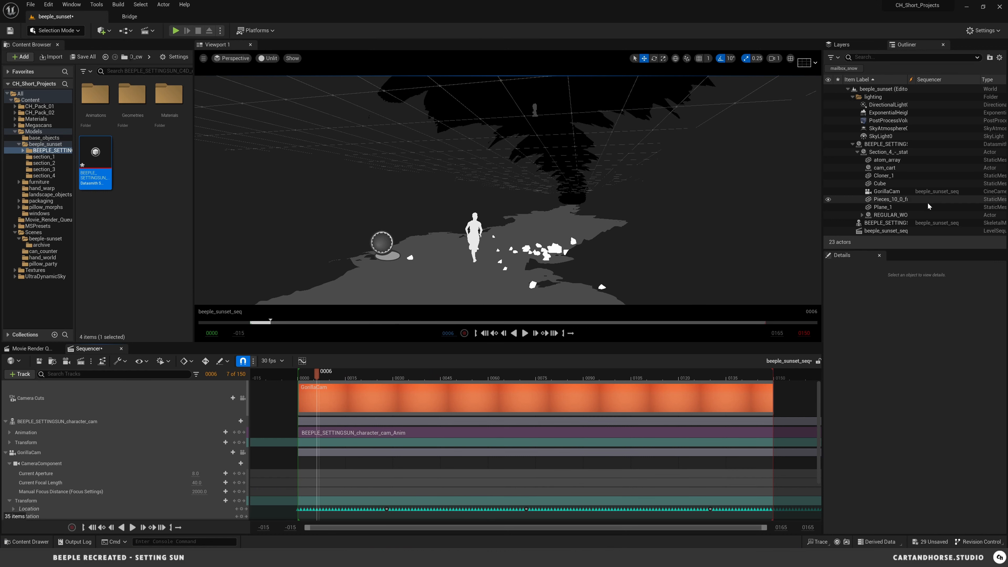
click(875, 168)
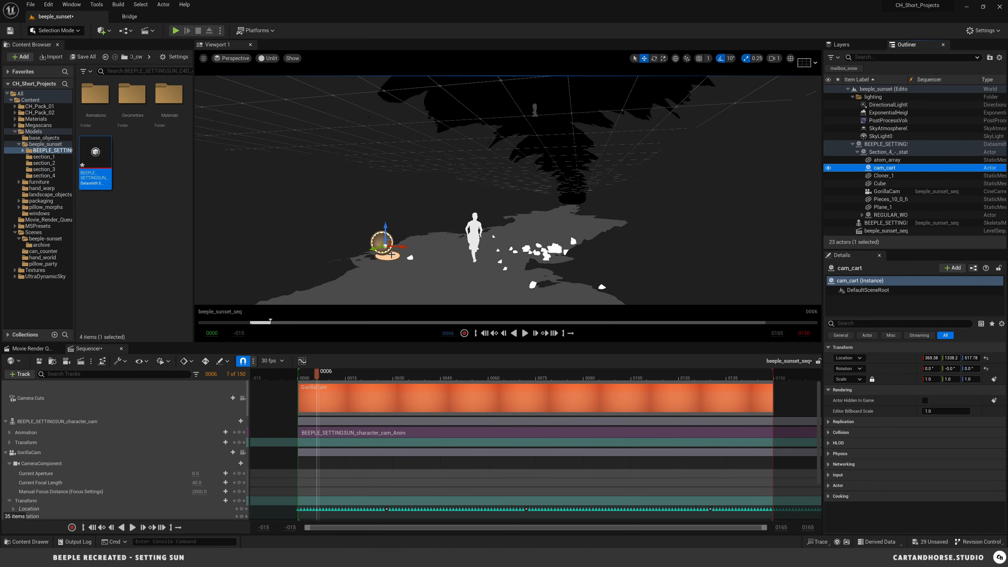
key(f)
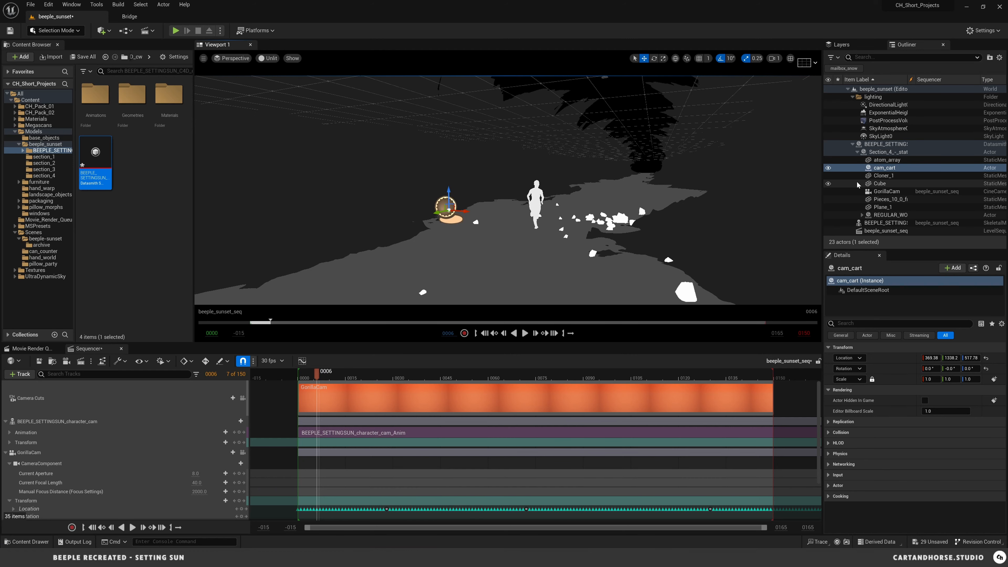
drag(887, 191, 881, 168)
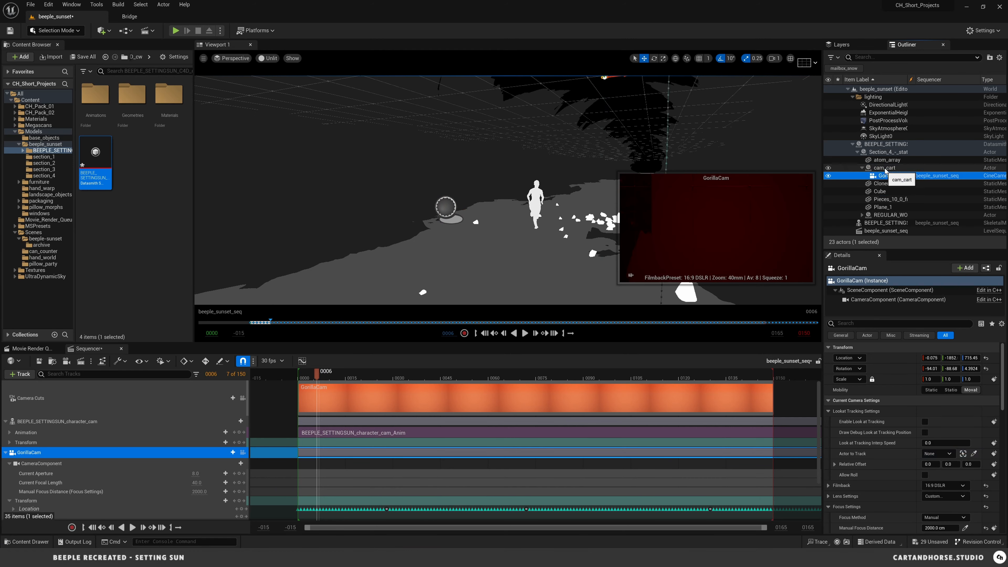
Reset cam_cart's location to the origin and set its X rotation to 90°
right_drag(507, 231, 638, 219)
click(887, 168)
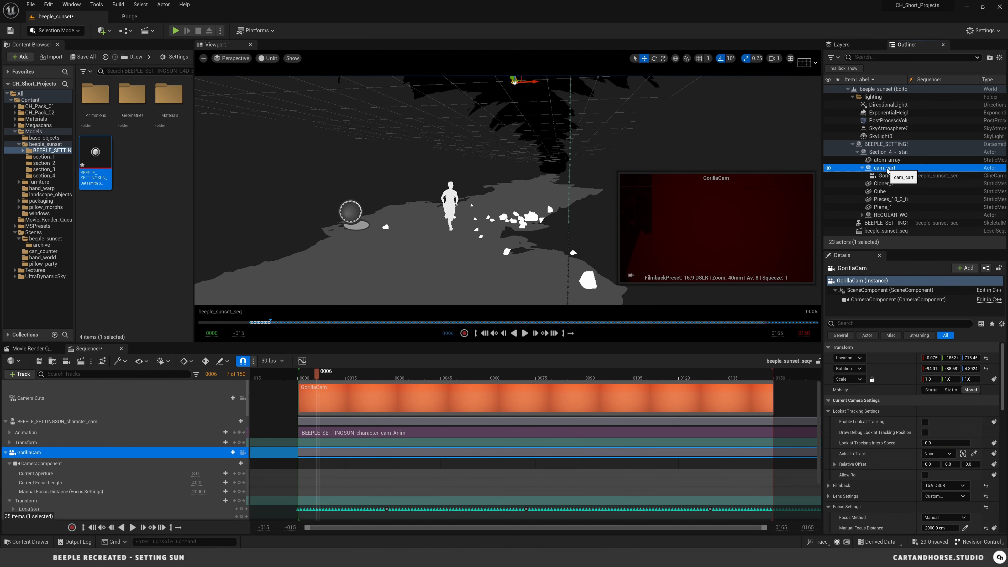
click(986, 358)
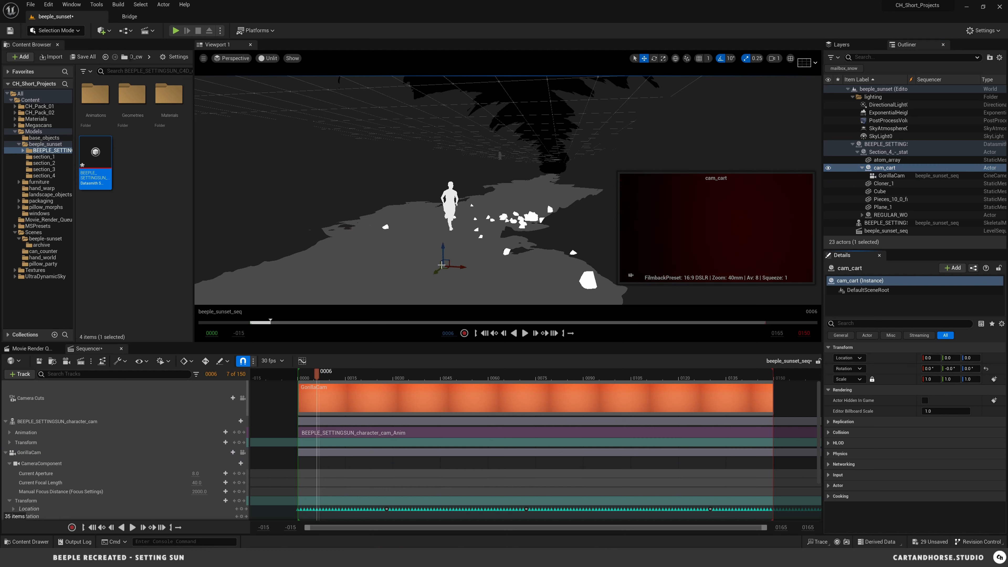
click(928, 368)
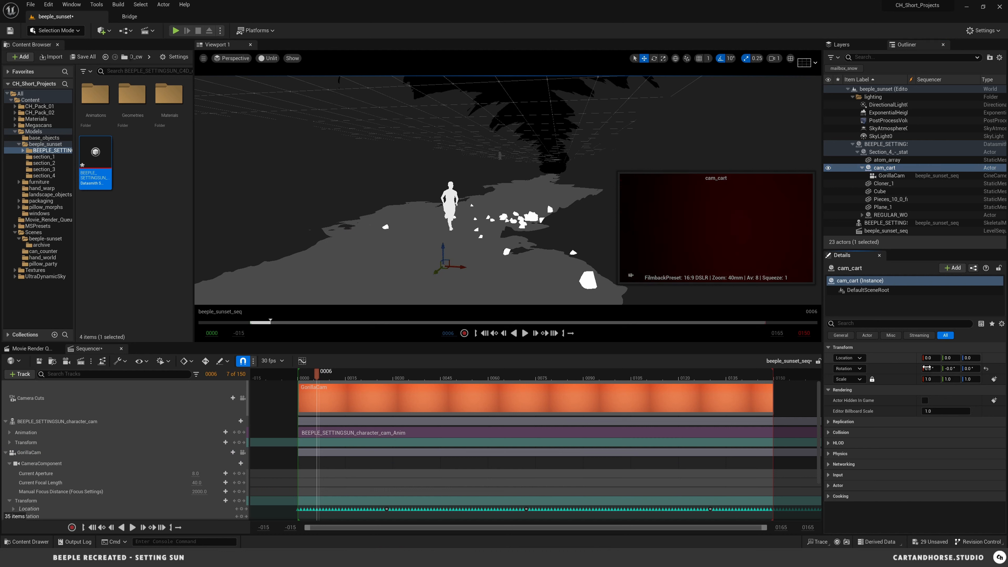
text(90)
key(Return)
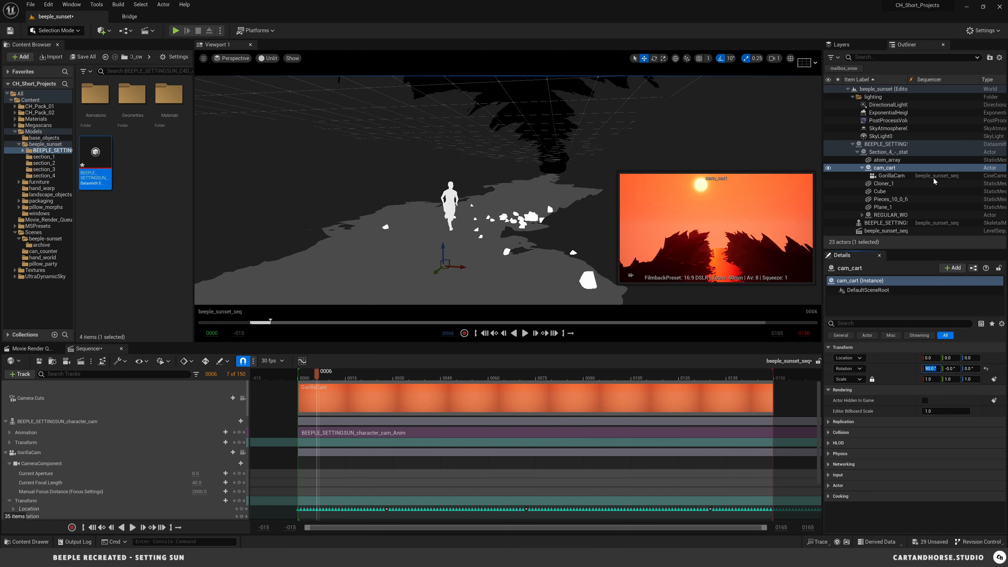
Move the playhead to frame 22, lock the viewport to the Camera Cuts view and clear the actor selection
drag(323, 376, 369, 376)
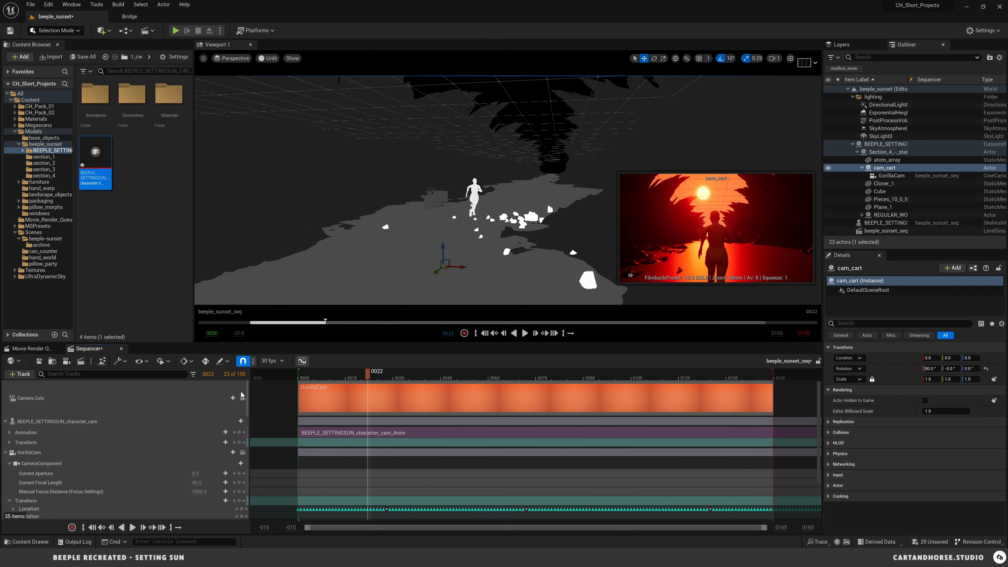
click(243, 398)
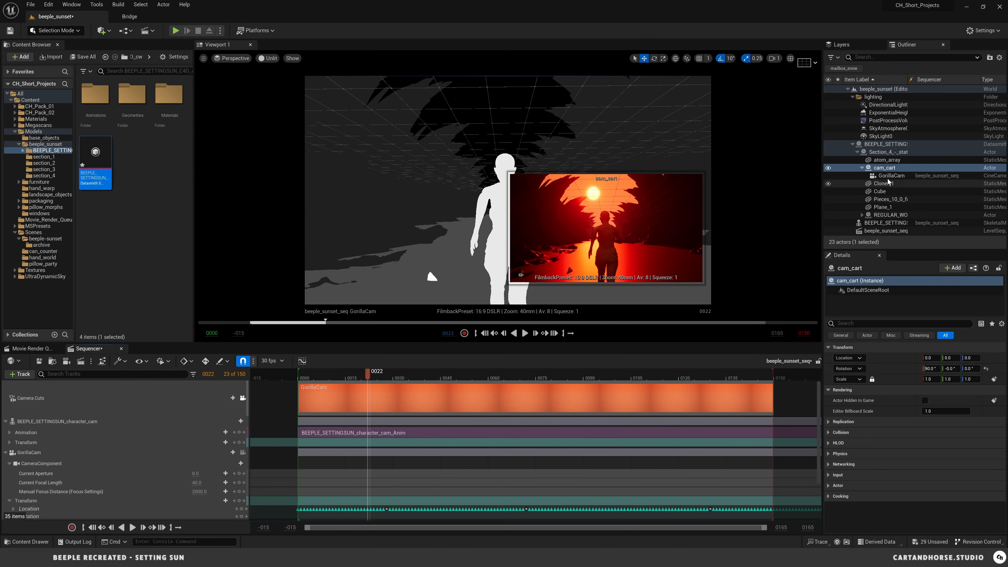
click(887, 178)
key(Escape)
Set the viewport shading to Lit, play the sequence through and return the playhead to frame 0
click(270, 58)
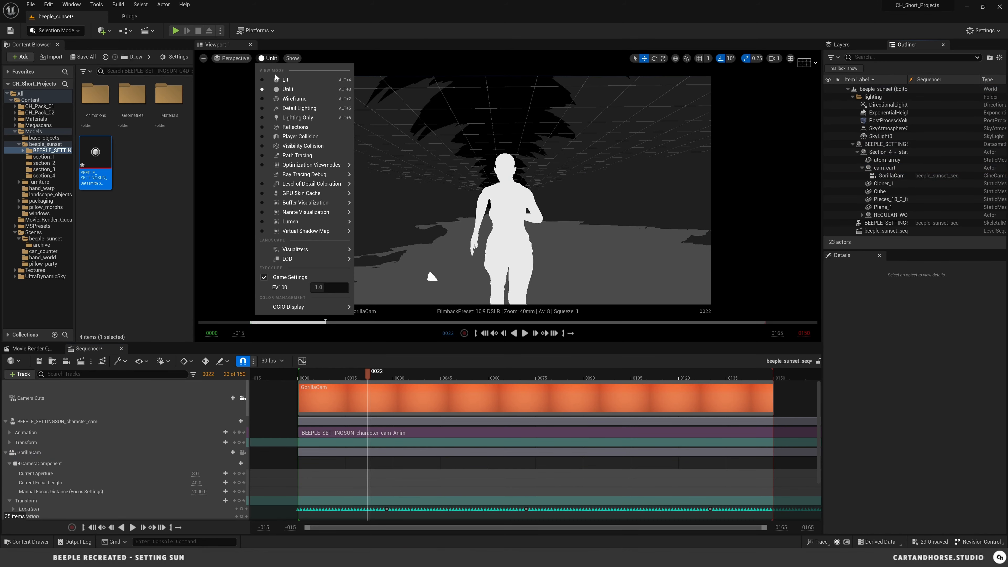
click(278, 80)
click(524, 334)
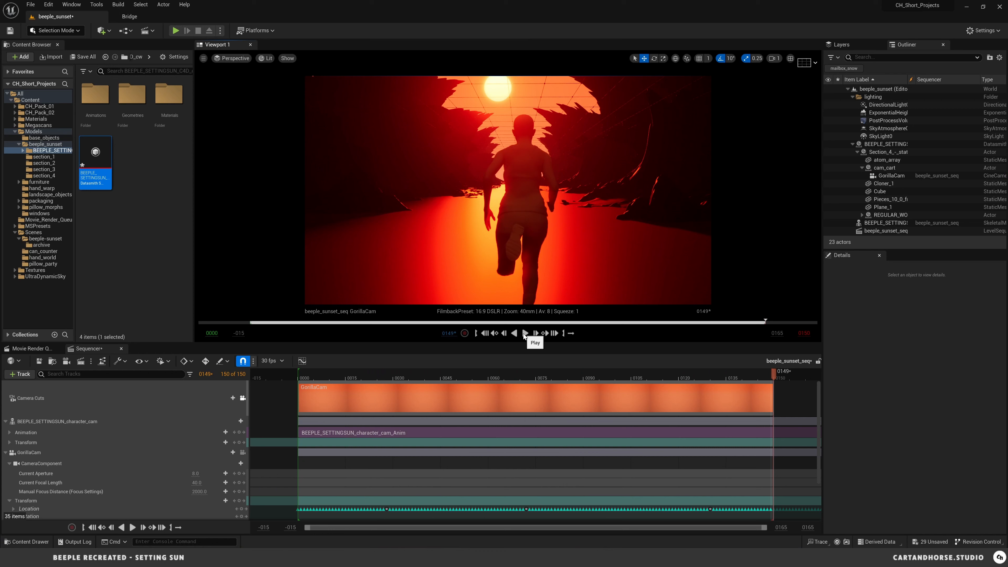
click(486, 334)
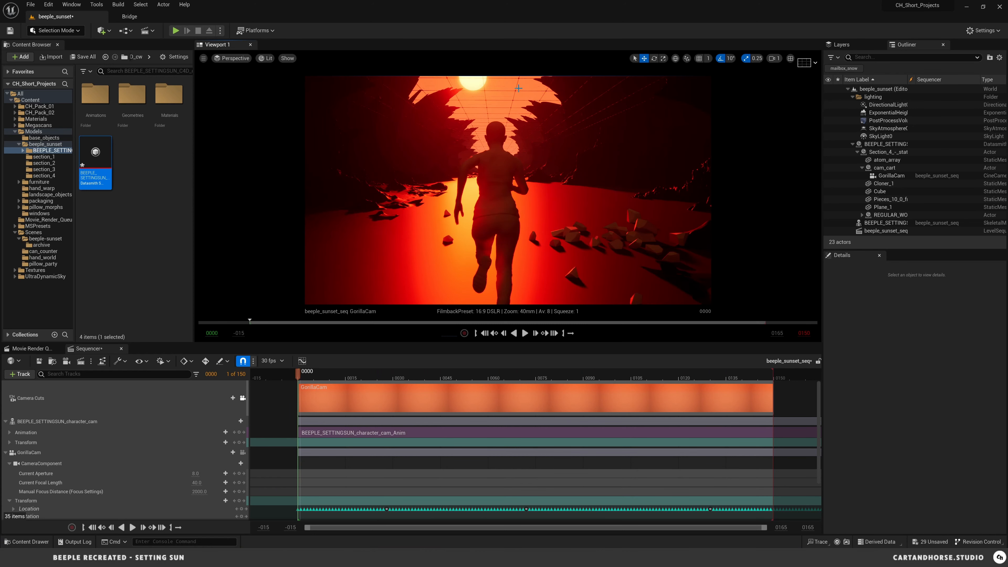
Lower the atom_array grid vertically from overhead down to the ground surface and deselect it
click(540, 150)
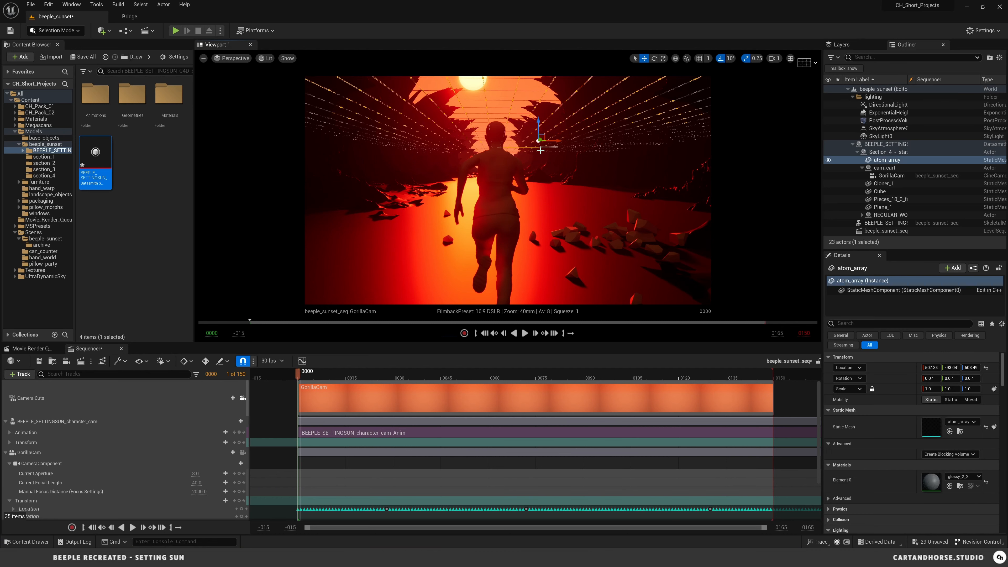
click(889, 159)
drag(540, 123, 551, 249)
key(Escape)
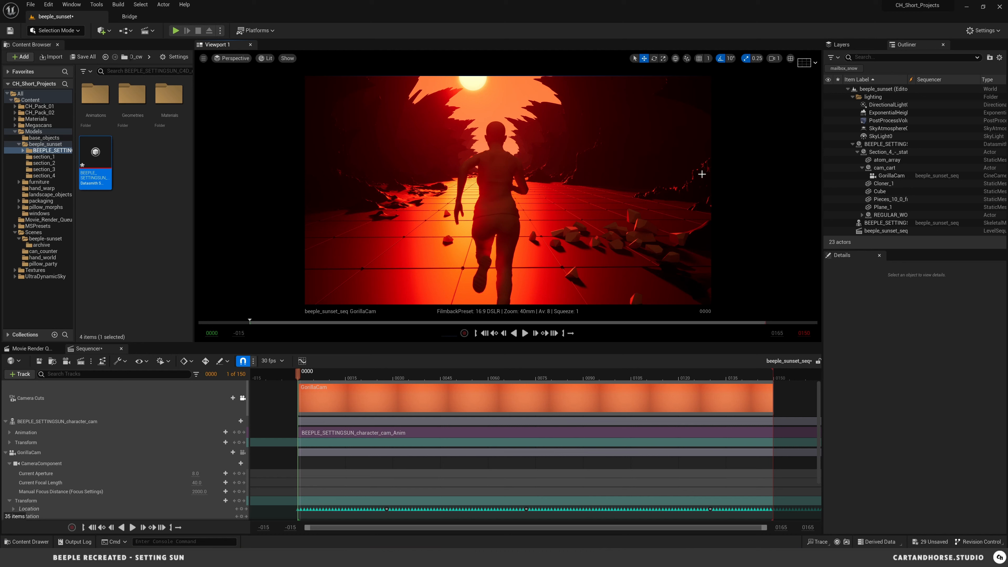
Collapse the Datasmith scene and lighting groups in the Outliner and save all project changes
click(853, 144)
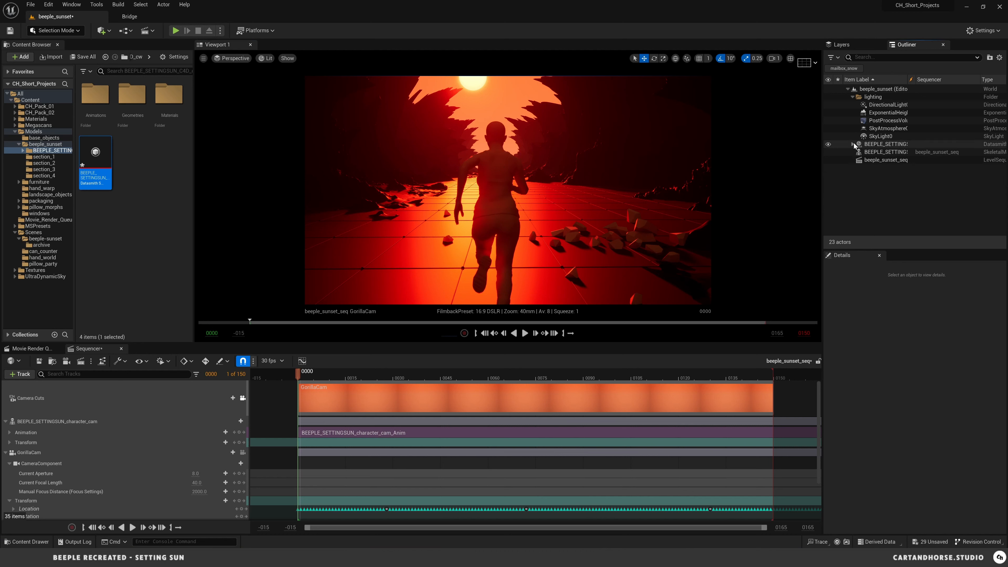
click(852, 97)
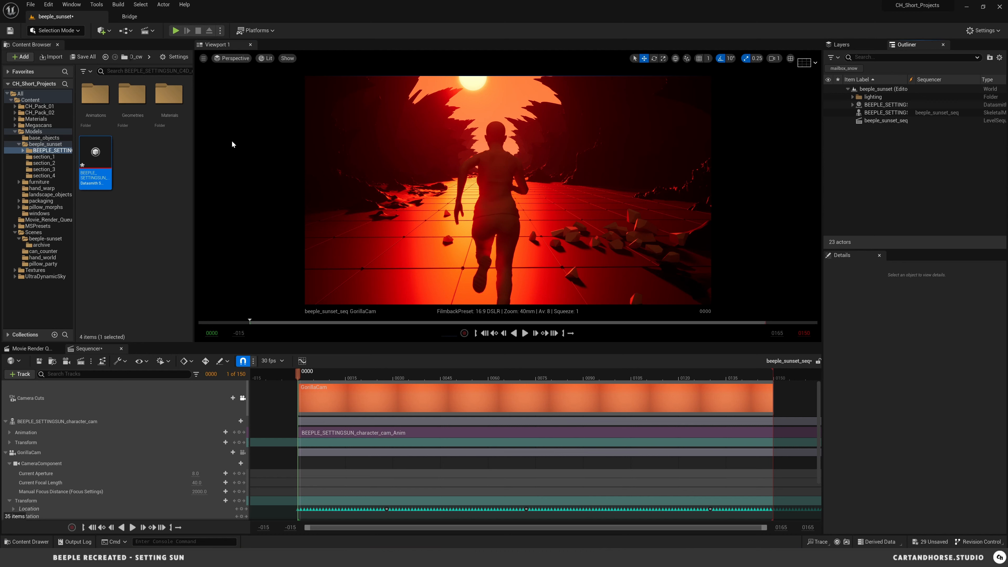
click(127, 165)
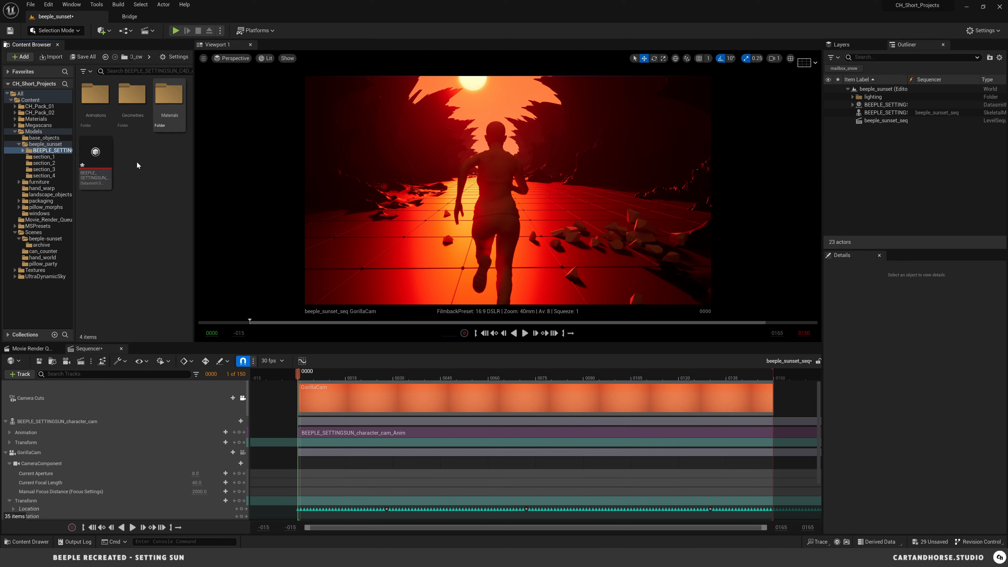
click(30, 5)
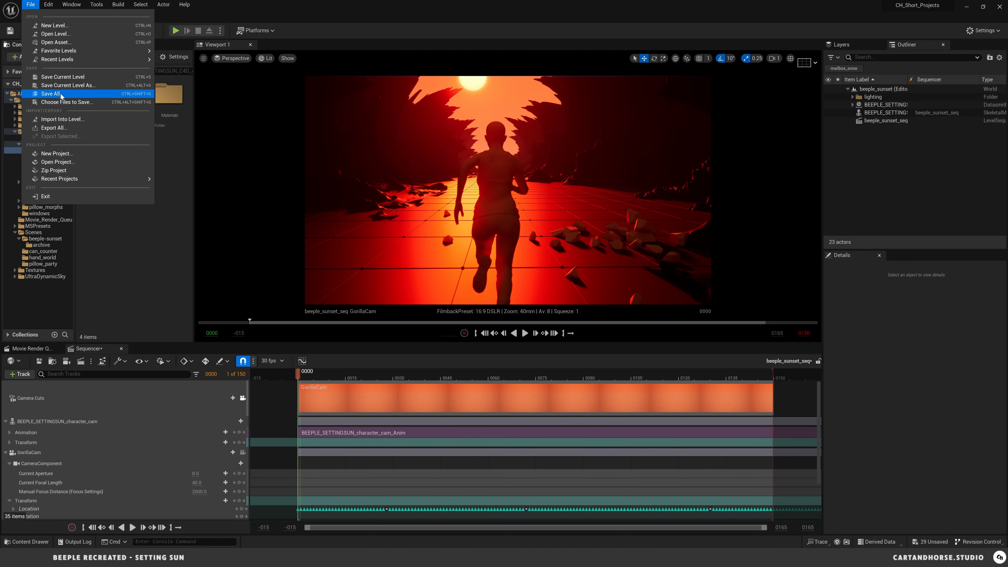
click(50, 93)
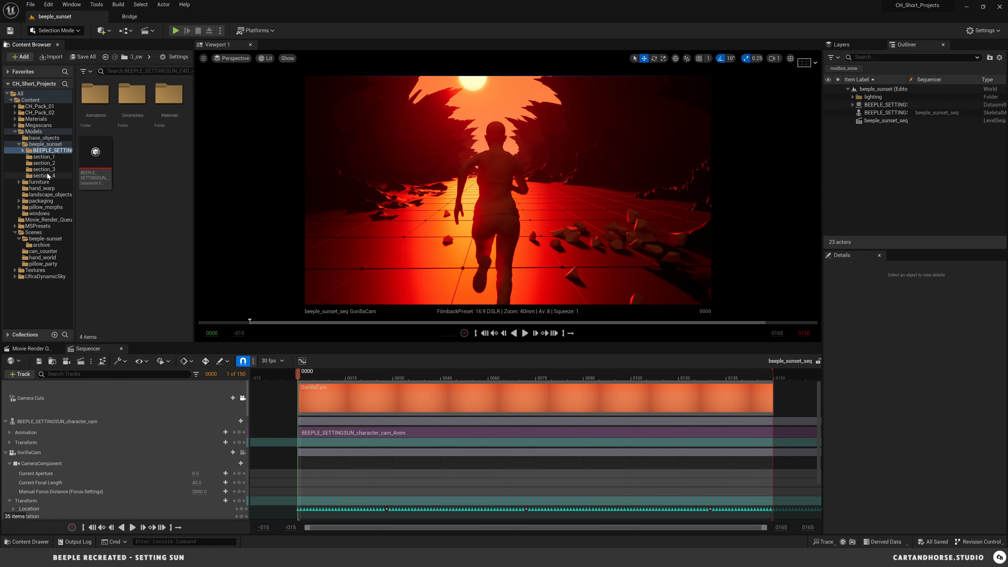
Open the section_2 content folder and bring in FRACTURE_1.abc from the BEEPLE_SETTINGSUN_C4D alembic folder
click(52, 157)
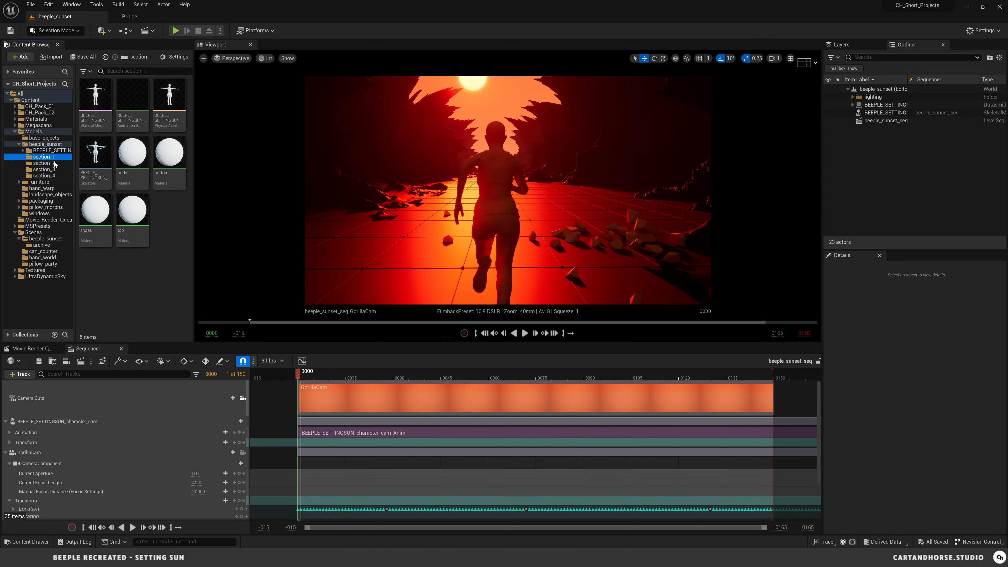
click(54, 164)
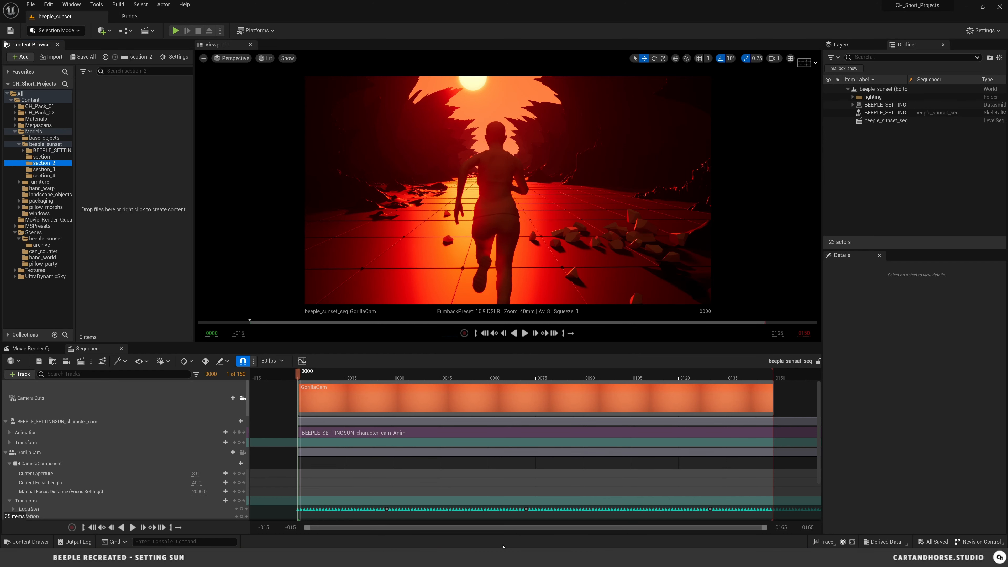
click(528, 558)
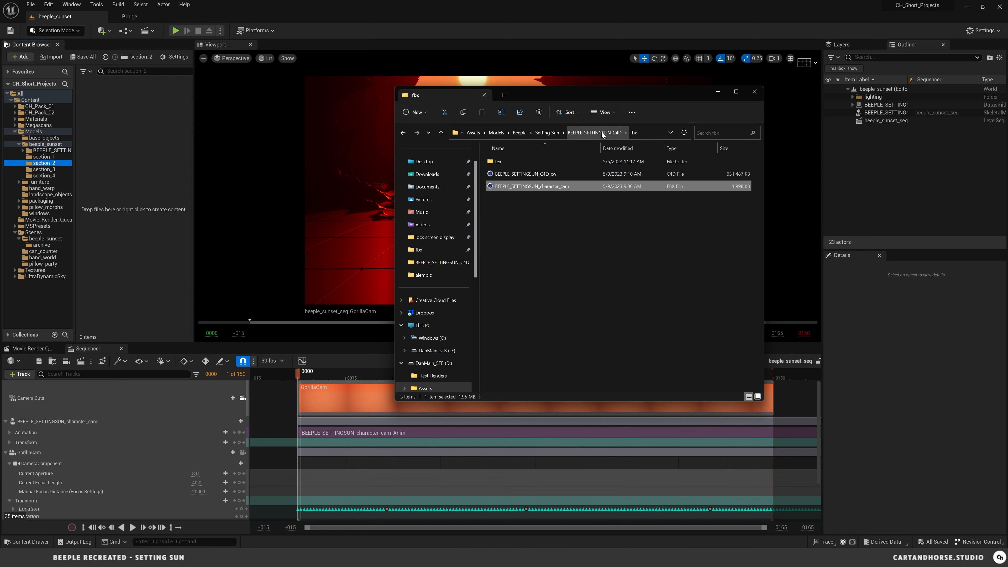
click(590, 132)
double_click(513, 162)
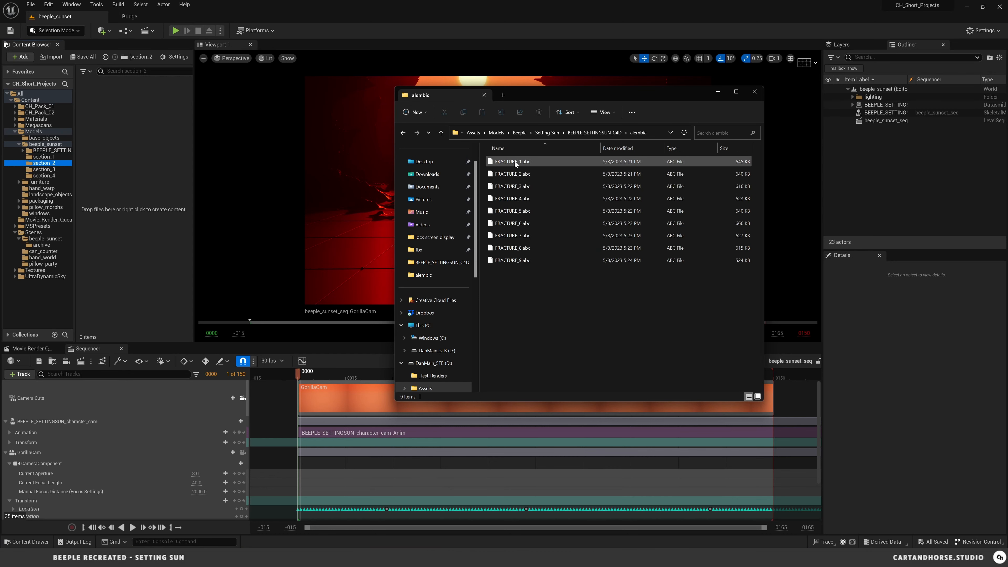
click(516, 162)
drag(530, 164, 67, 245)
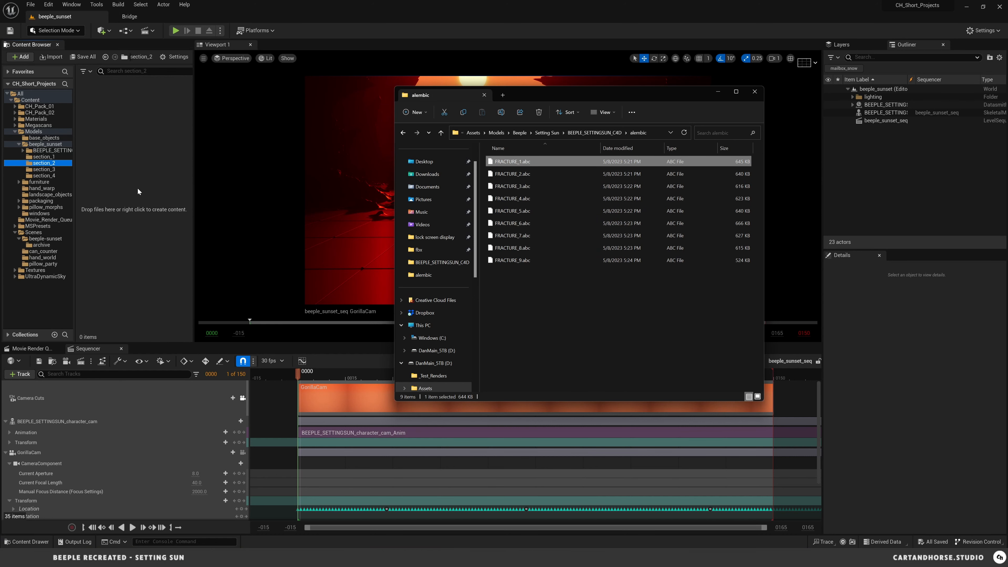
Set the Alembic import type to Geometry Cache, review the sampling and cache options, and import FRACTURE_1
click(504, 421)
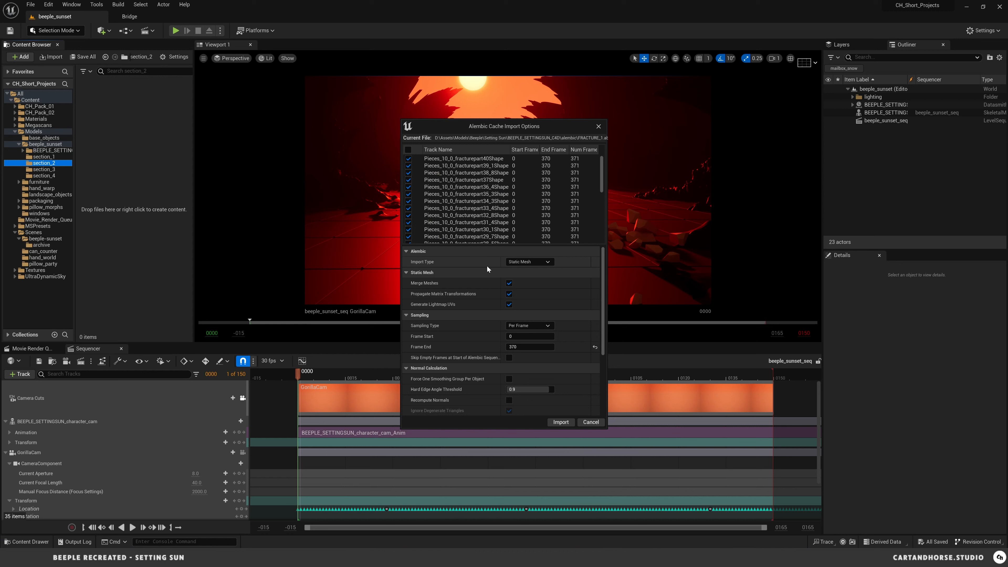
click(532, 261)
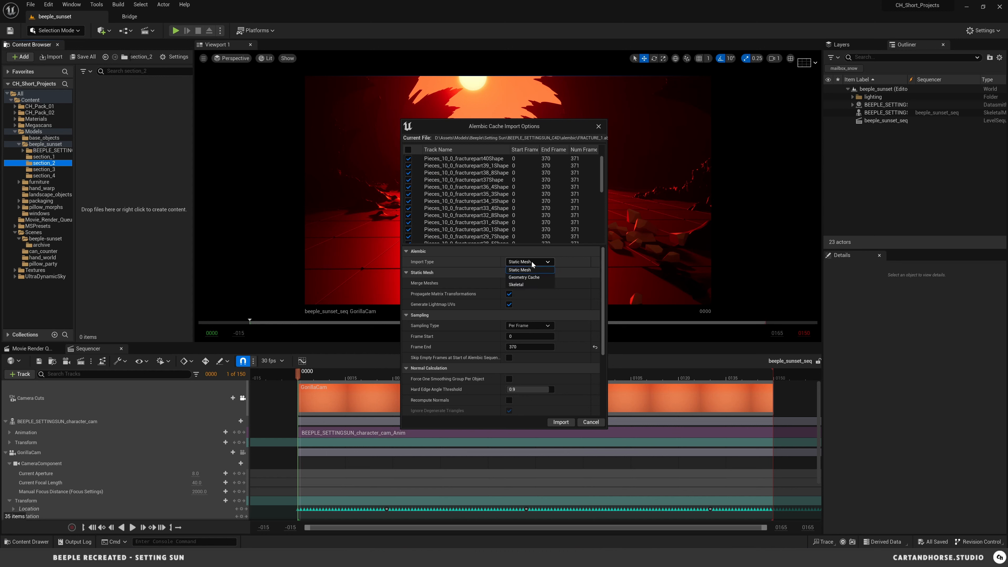
click(539, 277)
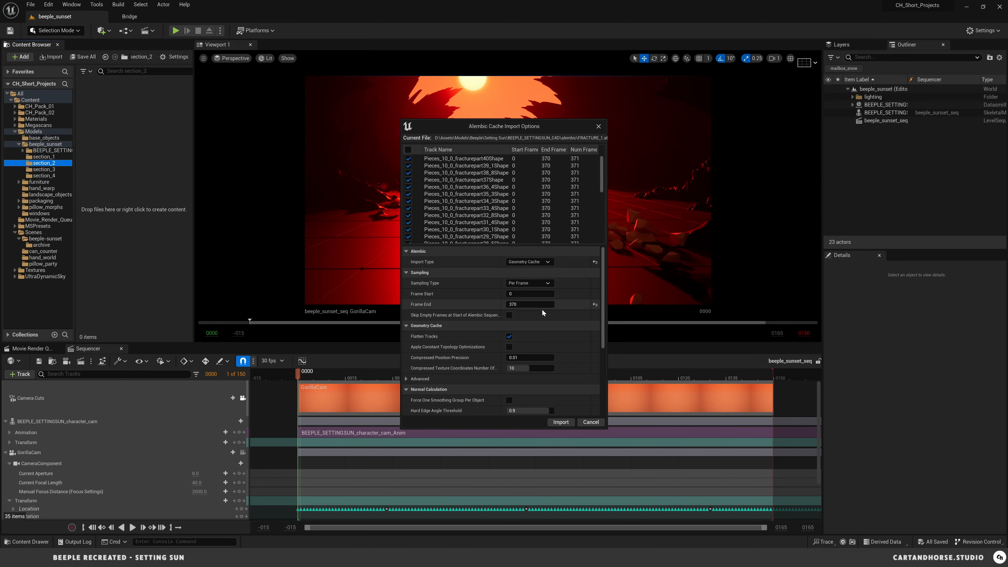
mouse_move(605, 287)
mouse_down()
mouse_move(607, 326)
mouse_move(606, 306)
mouse_up()
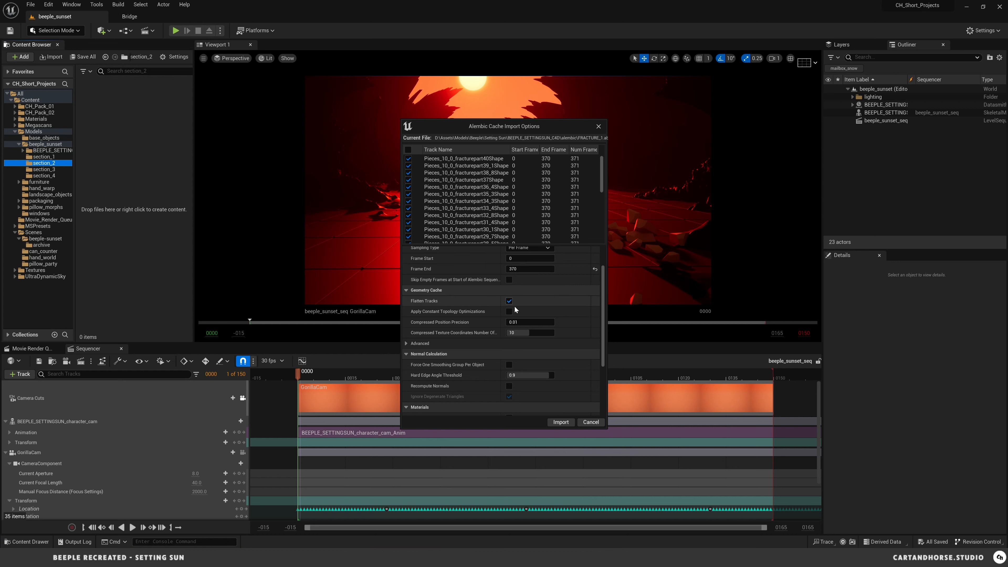
scroll(508, 298, up, 1)
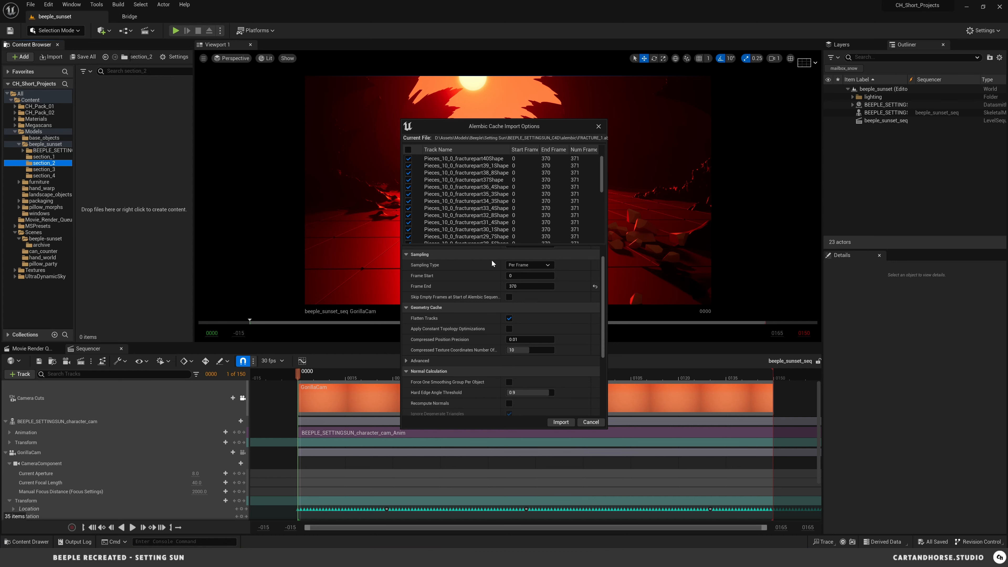
click(561, 422)
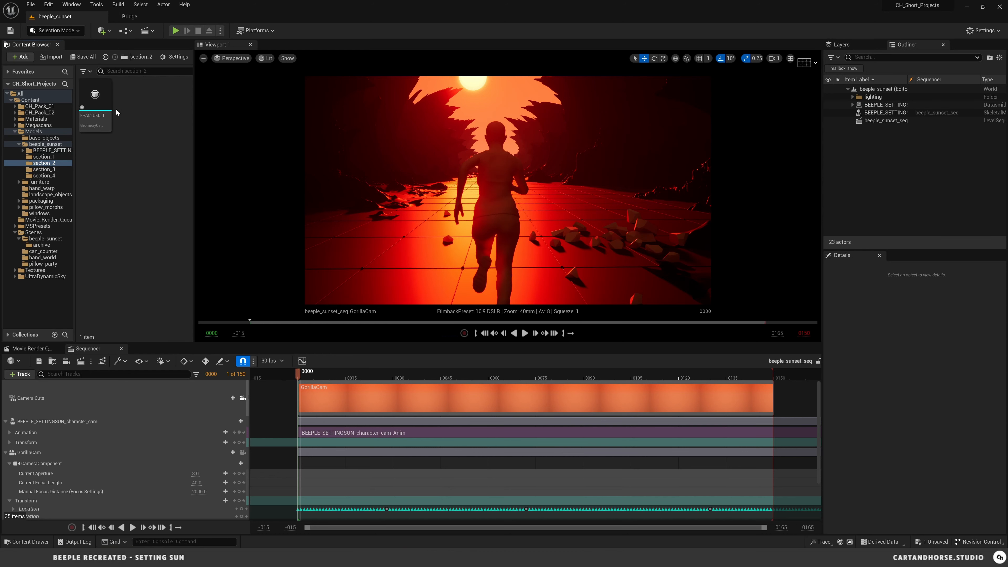
Place the FRACTURE_1 geometry cache in the level and reset its location to the origin
click(95, 98)
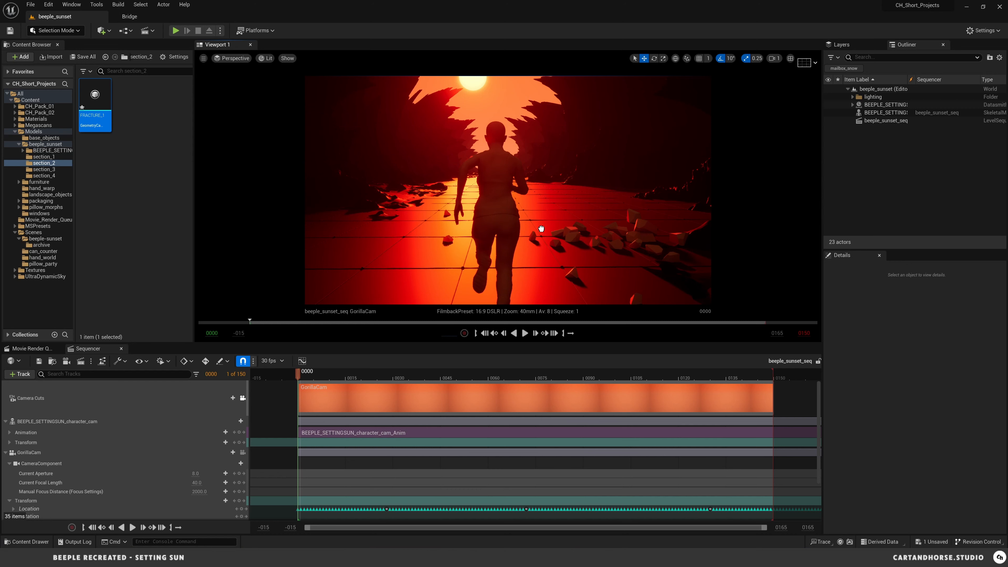
drag(541, 228, 542, 229)
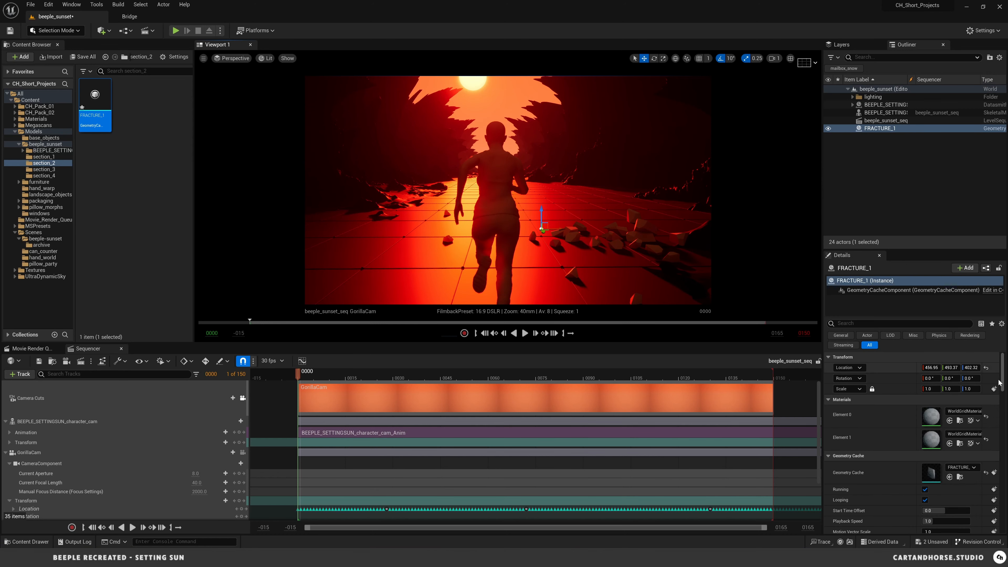
click(986, 368)
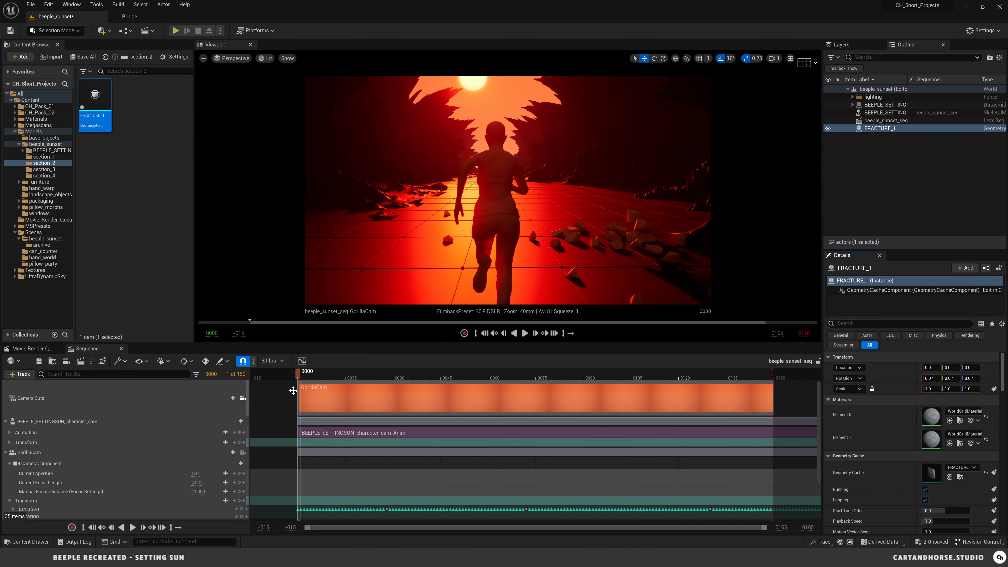
Release the viewport from the Camera Cuts view and focus on FRACTURE_1 to inspect its placement
click(243, 398)
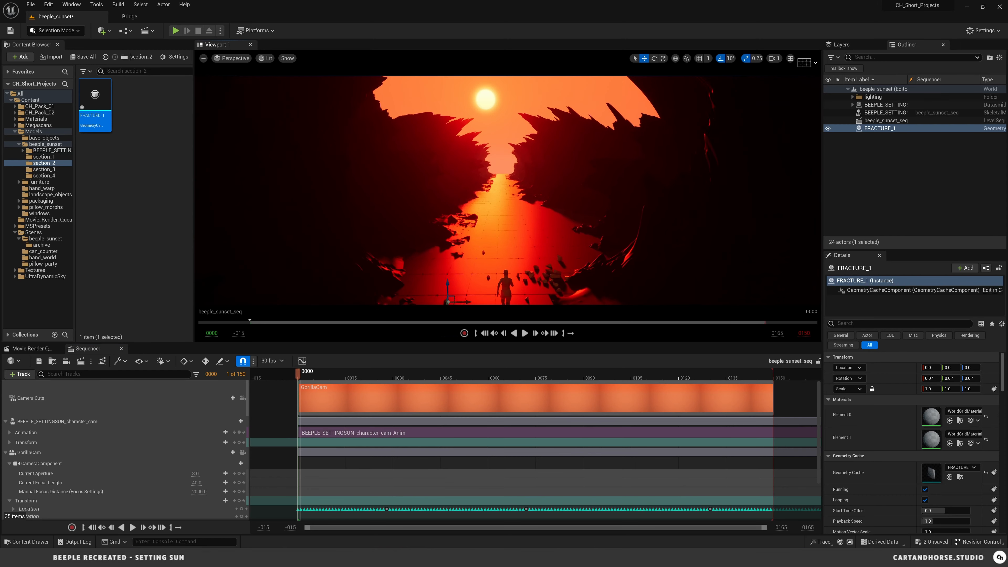
key(f)
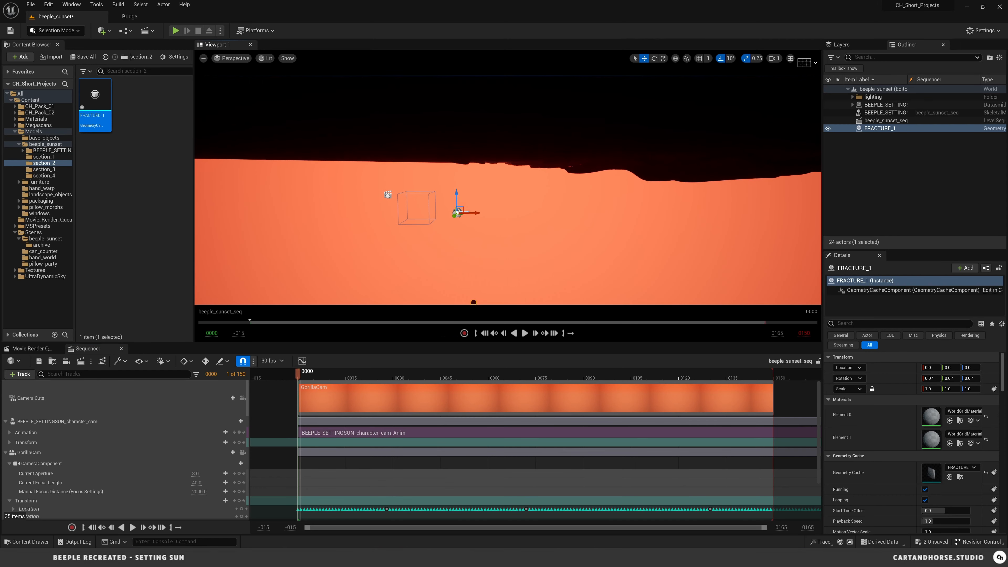
middle_drag(467, 234, 464, 272)
right_drag(467, 234, 469, 274)
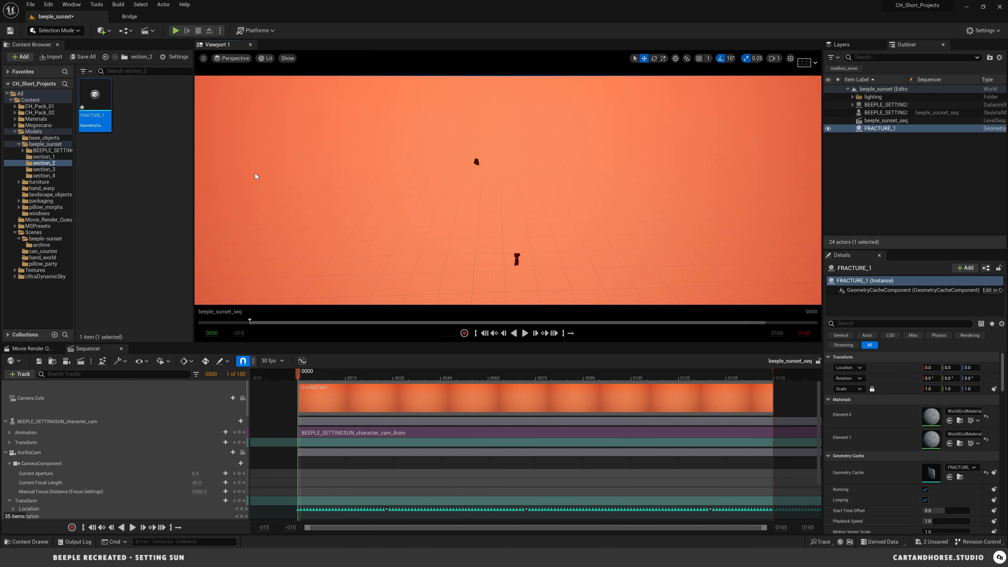
right_drag(484, 158, 486, 126)
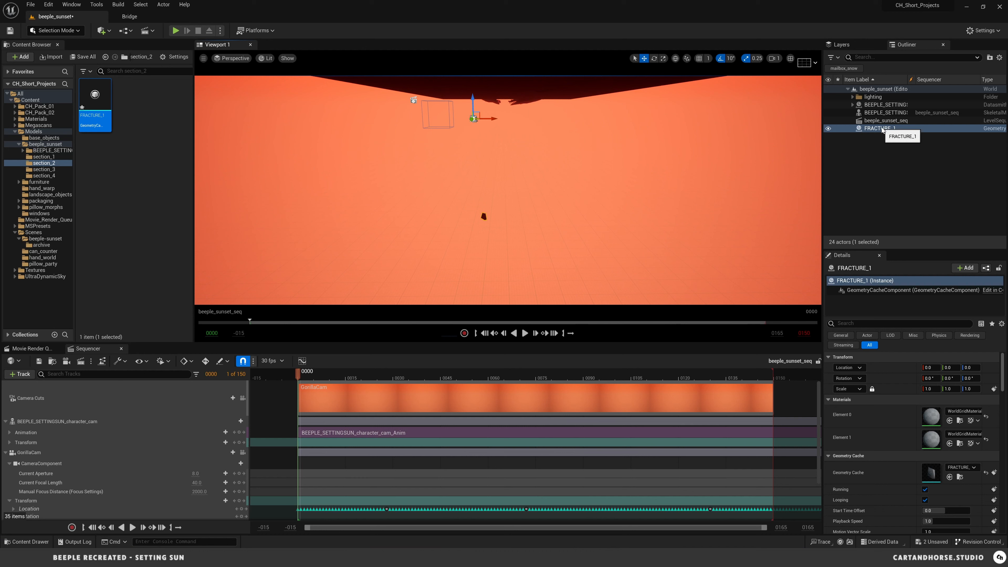
Add the FRACTURE_1 actor to beeple_sunset_seq and collapse the GorillaCam and character tracks
drag(883, 129, 47, 469)
click(5, 463)
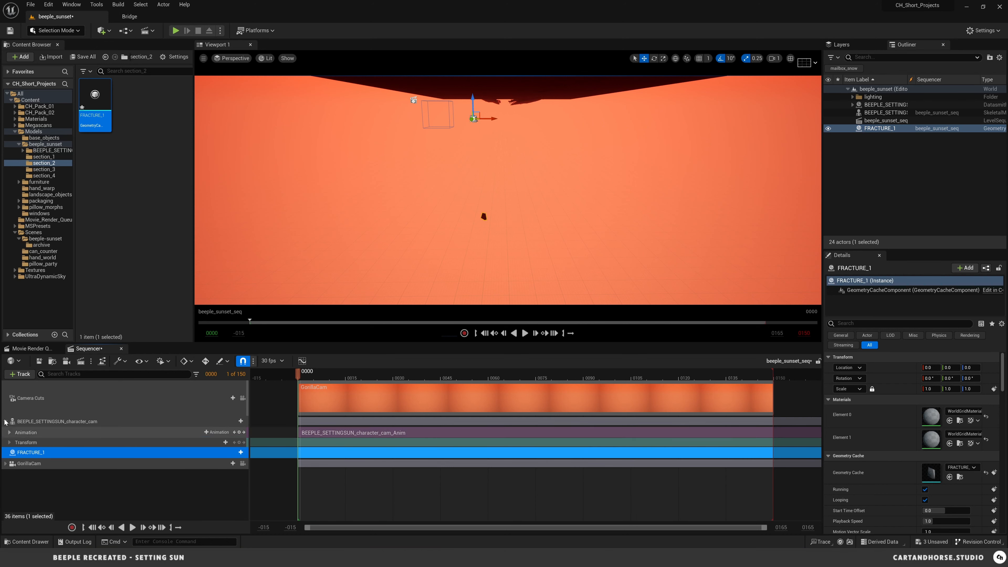
click(6, 421)
click(33, 463)
Create a sequencer folder named "fractures" and move the FRACTURE_1 track into it
click(23, 375)
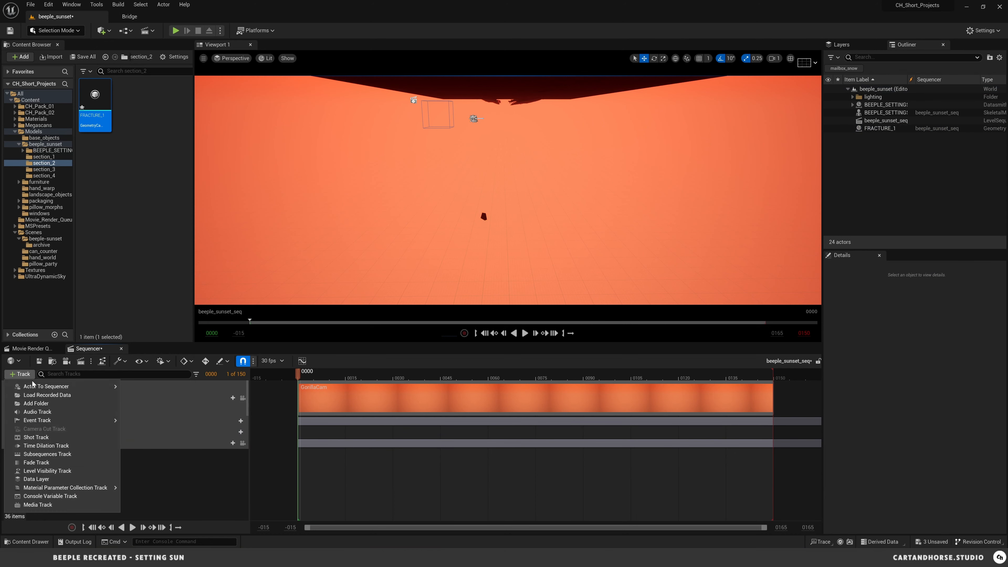
click(38, 406)
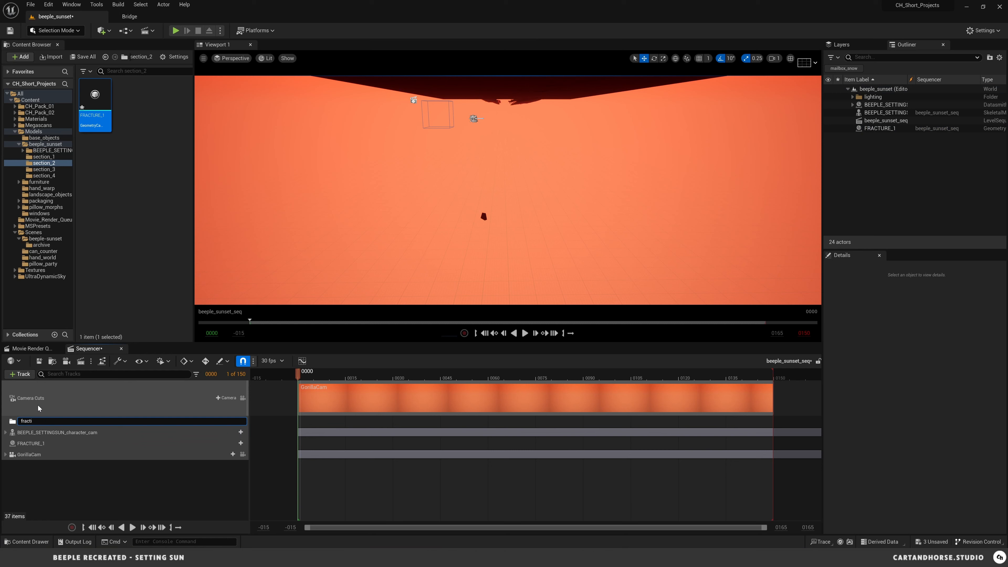
text(fractures)
key(Return)
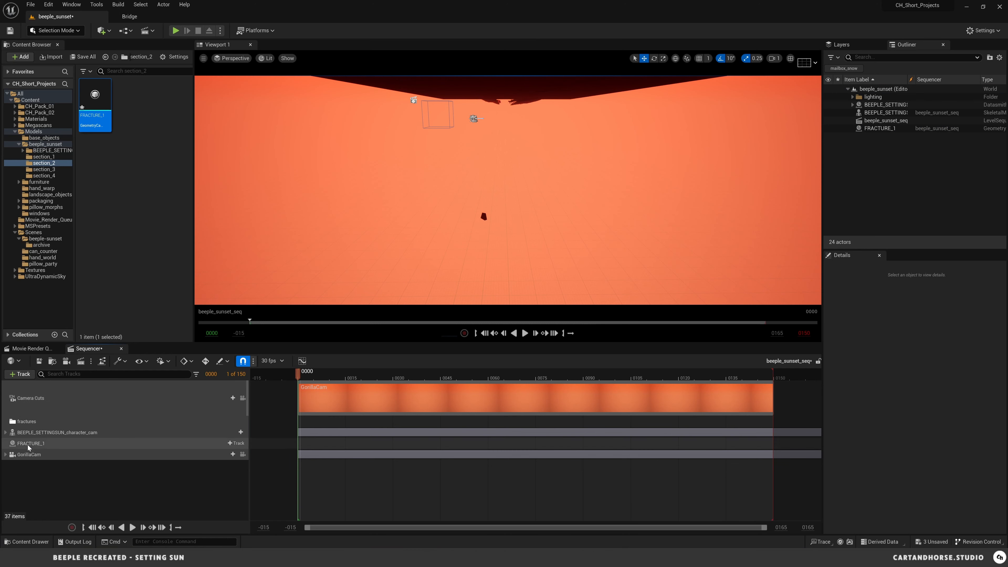
drag(27, 445, 34, 422)
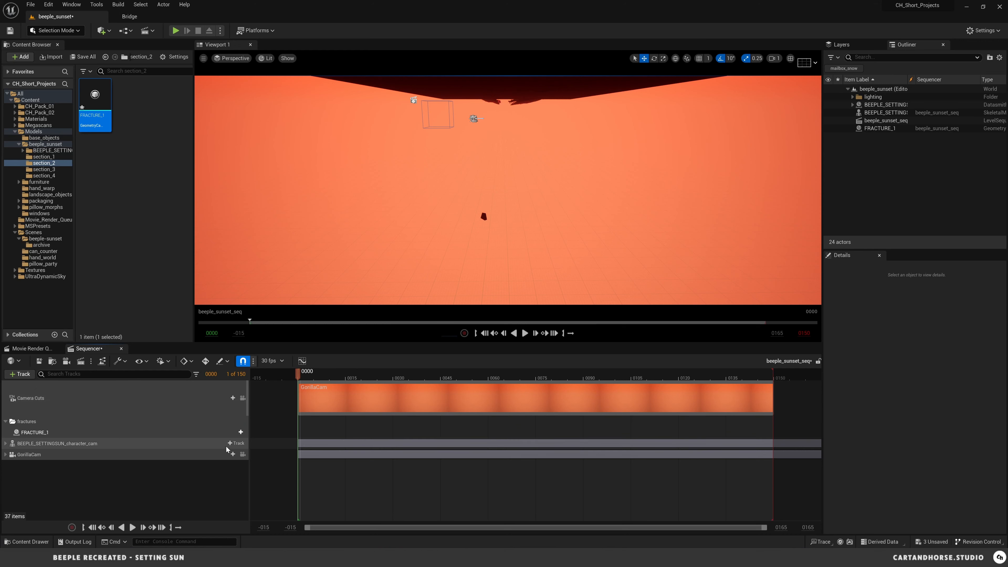
Add a Geometry Cache track to FRACTURE_1 in the beeple_sunset_seq sequence
click(235, 432)
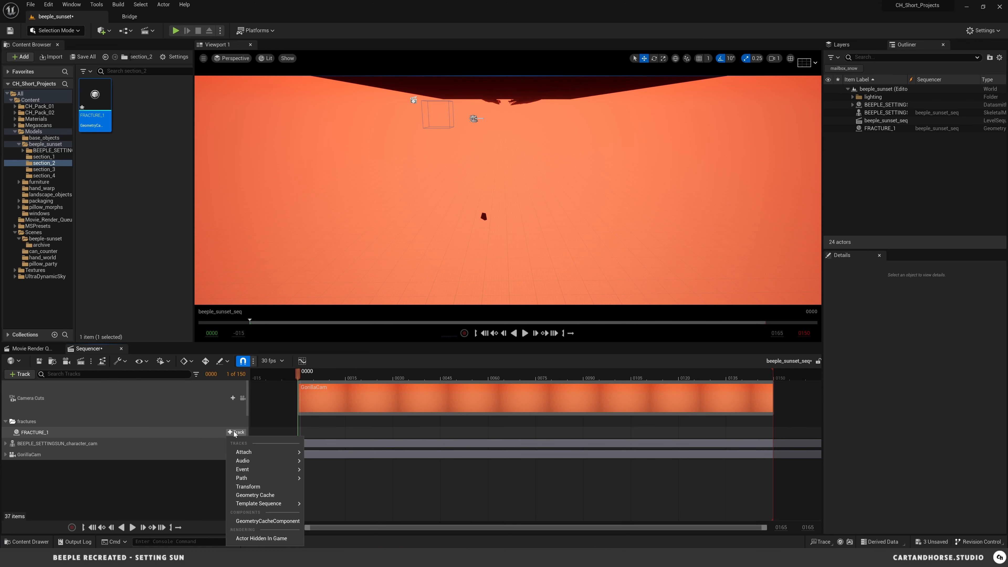
click(263, 496)
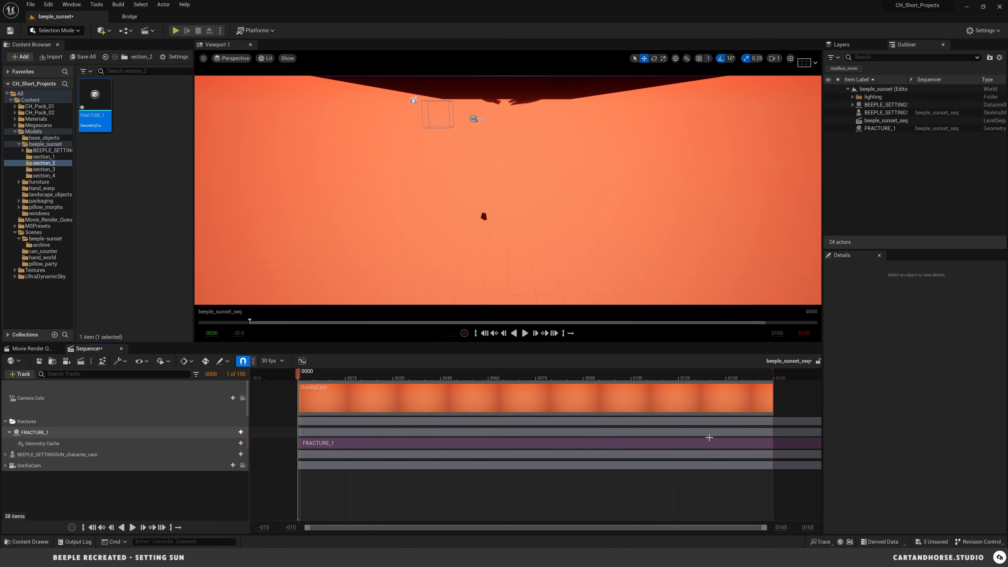
Set the sequence end to frame 370 and extend the GorillaCam section in Camera Cuts to that frame
scroll(699, 431, down, 5)
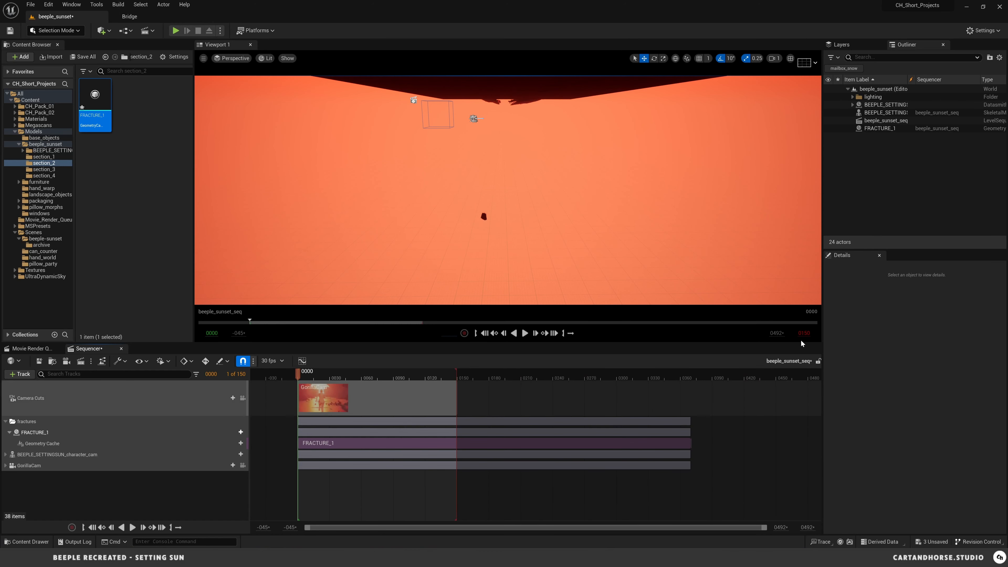
text(370)
key(Return)
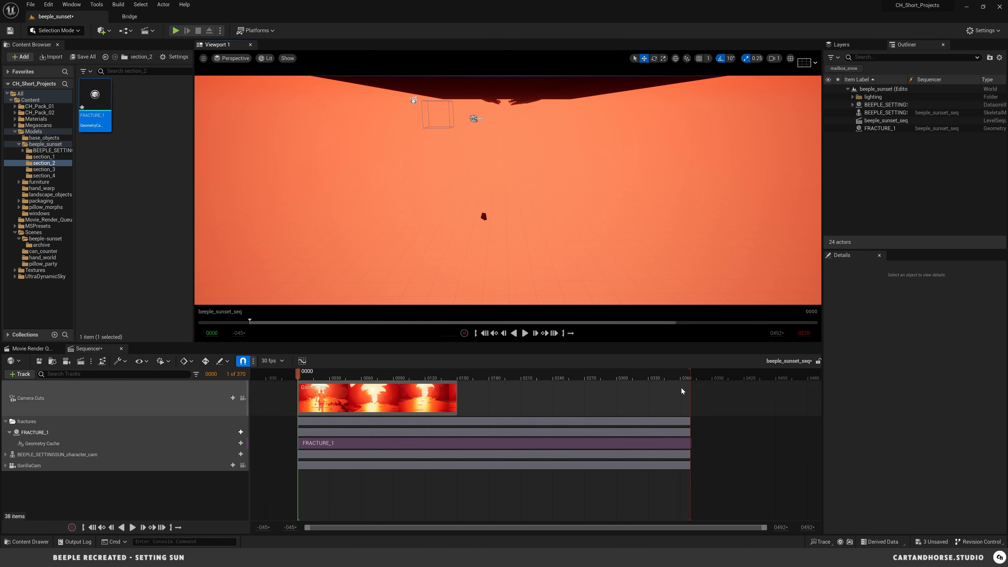
drag(455, 394, 691, 404)
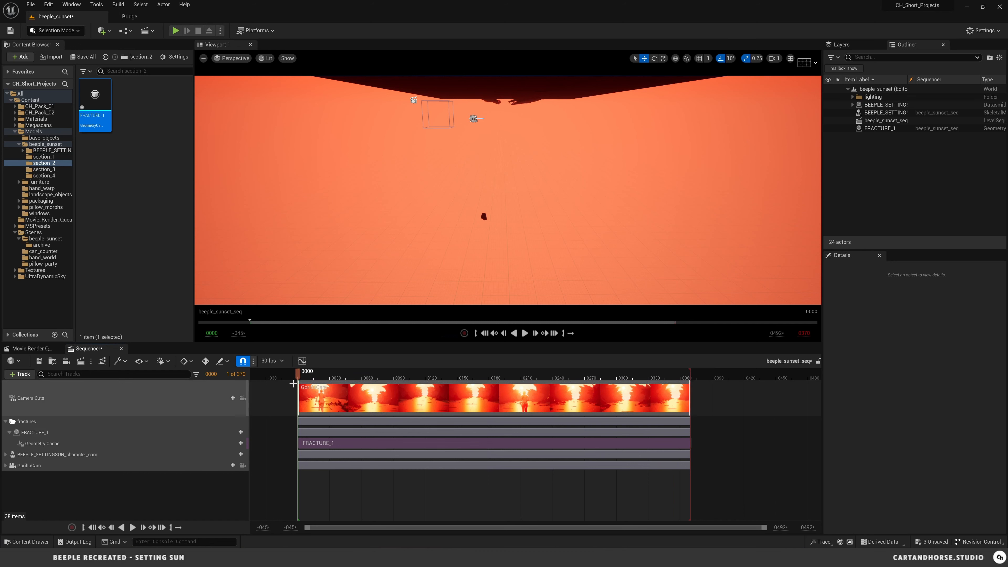
Scrub the sequence to frame 54 to examine the fracture animation and select the FRACTURE_1 pieces in the viewport
drag(312, 382, 356, 390)
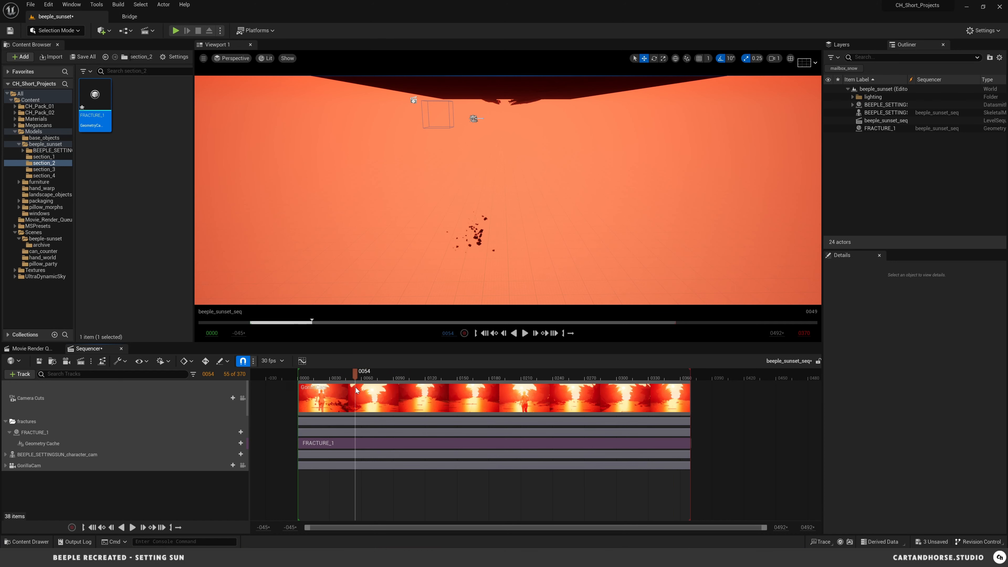
click(480, 234)
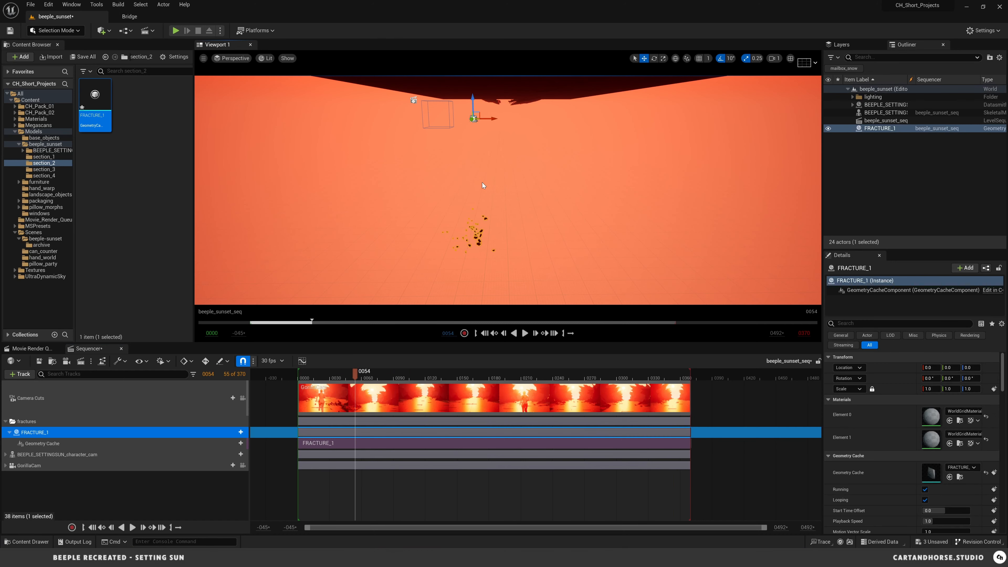
right_drag(482, 182, 518, 215)
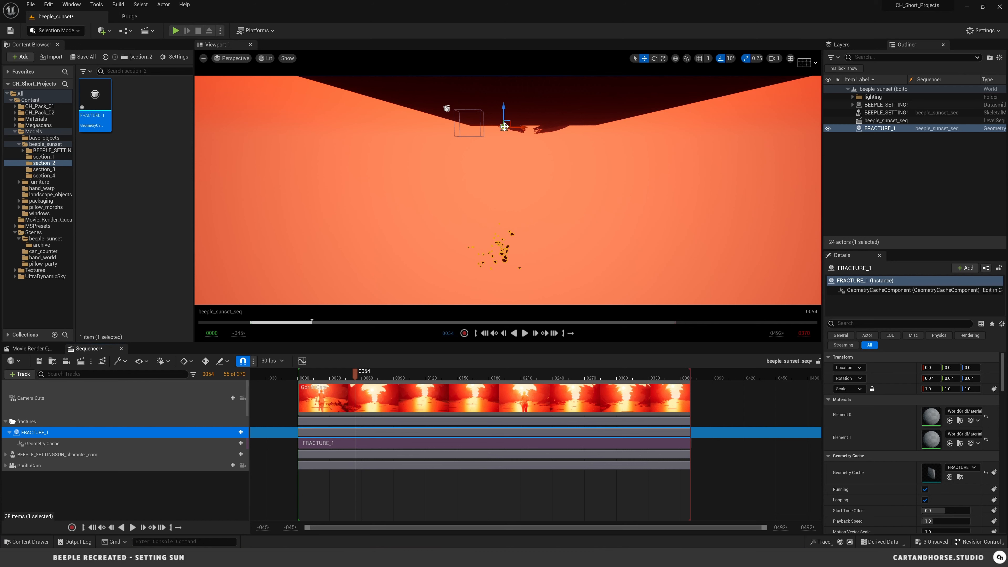
Try raising FRACTURE_1 to a Z location of about 1771 to compare it with the terrain, and undo the move
shift+drag(505, 111, 504, 26)
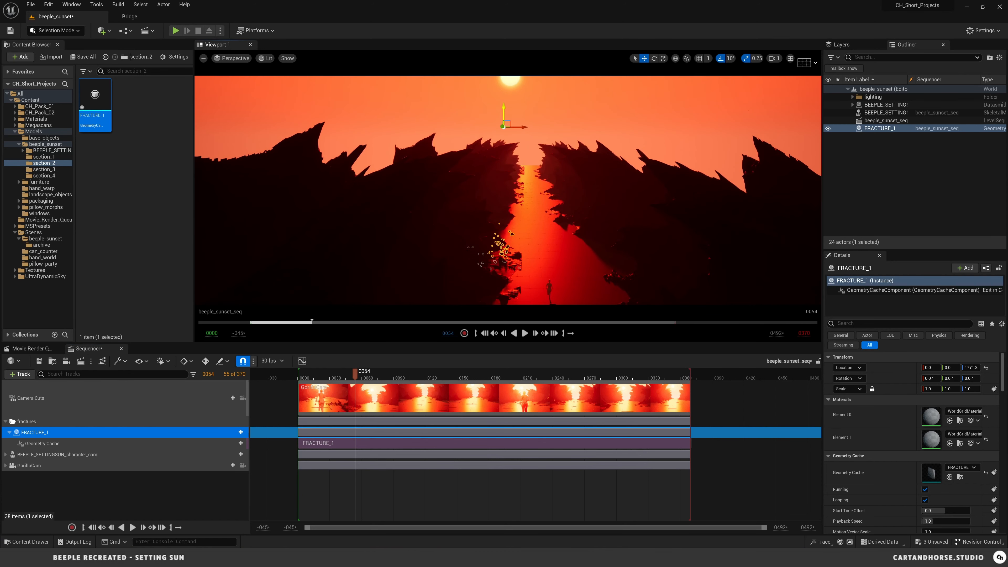
middle_drag(509, 230, 550, 257)
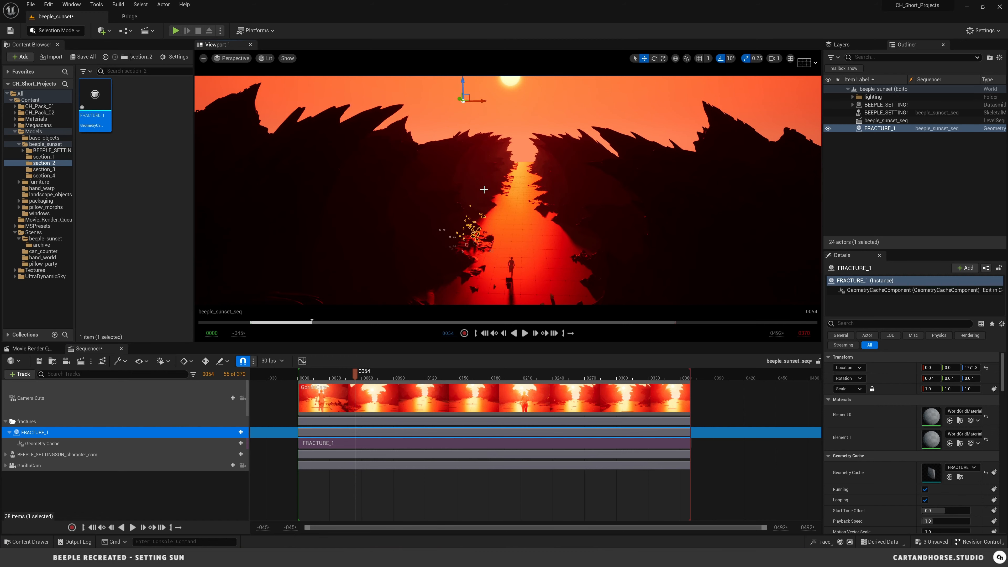
middle_drag(488, 196, 508, 211)
alt+drag(508, 211, 510, 186)
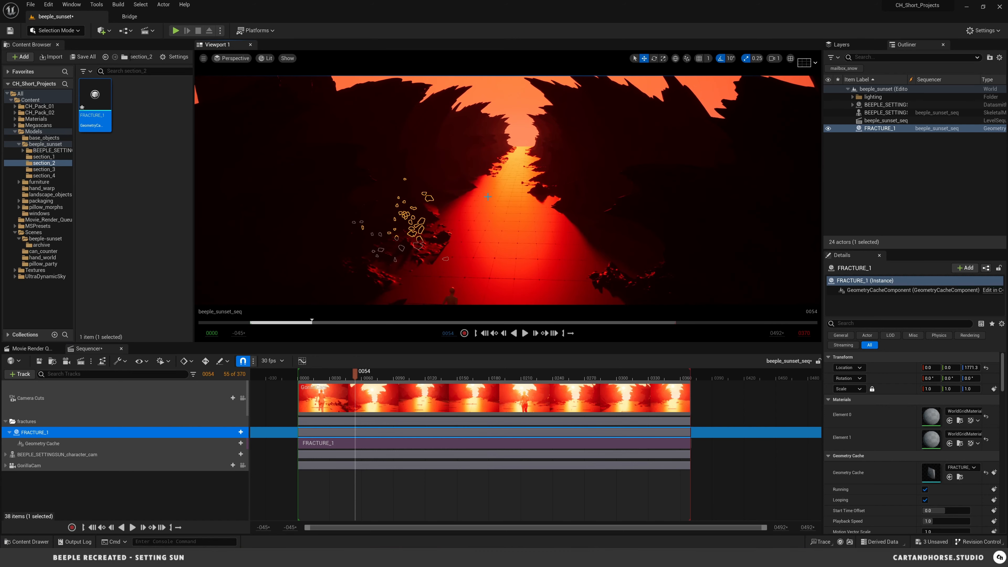
key(ctrl+z)
Set the X rotation of FRACTURE_1 to 90°
alt+right_drag(508, 190, 429, 191)
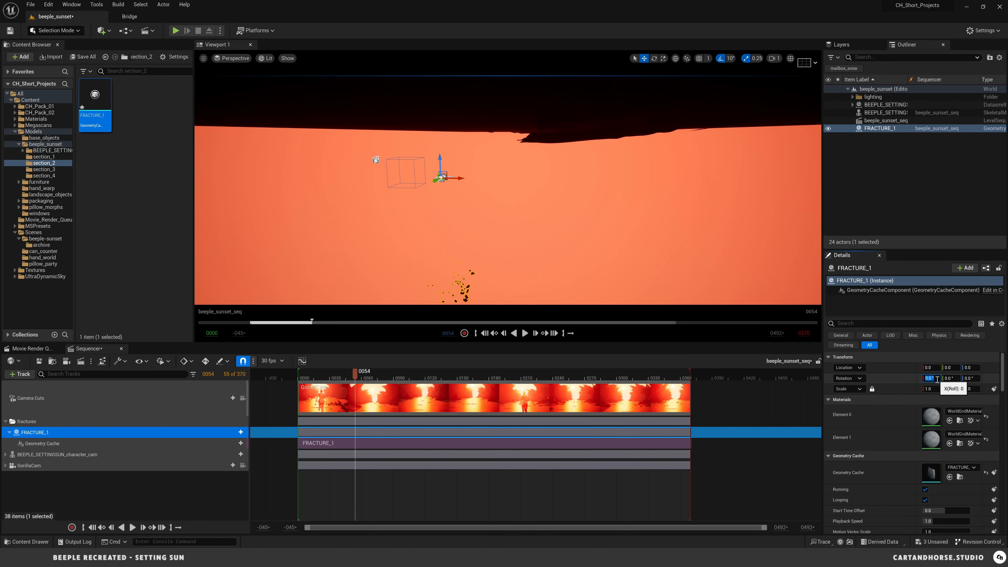
click(929, 378)
text(90)
key(Return)
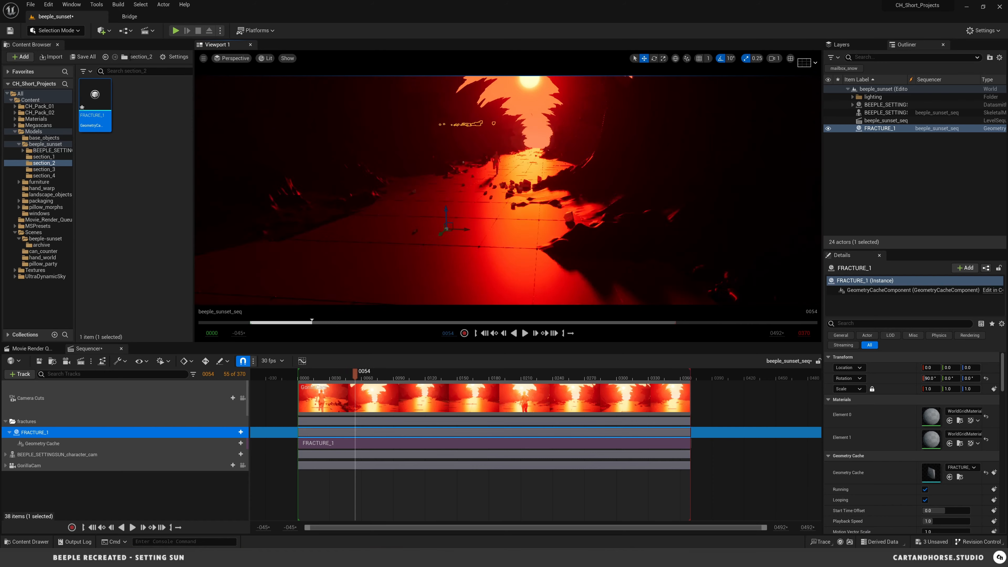
Examine the rotated FRACTURE_1 pieces against the ground and cliffs from several angles at frame 111
right_drag(508, 206, 505, 168)
key(s)
key(a)
key(e)
drag(359, 378, 419, 379)
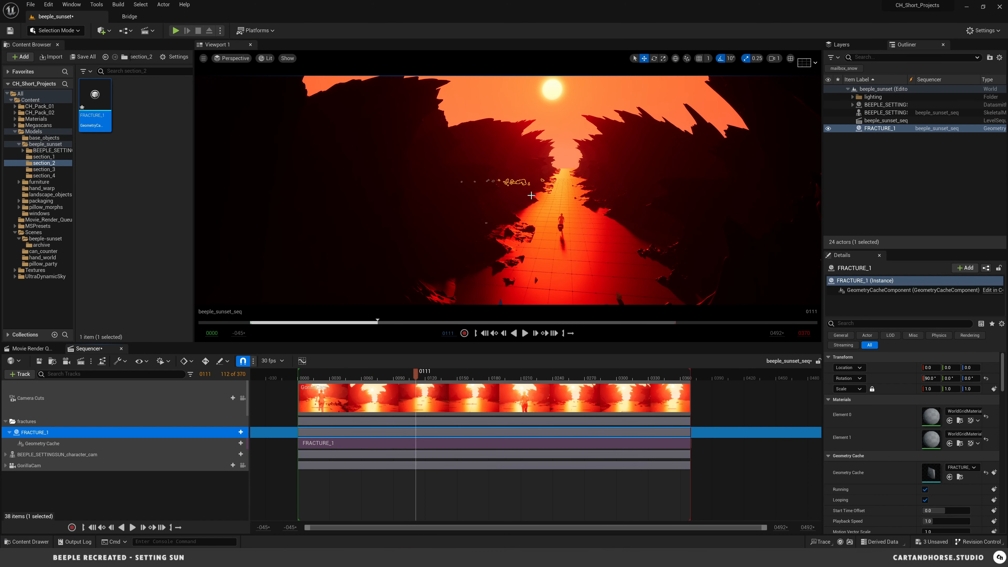
right_drag(531, 195, 544, 178)
key(q)
mouse_move(493, 235)
right_down()
mouse_move(485, 277)
mouse_move(500, 233)
right_up()
key(q)
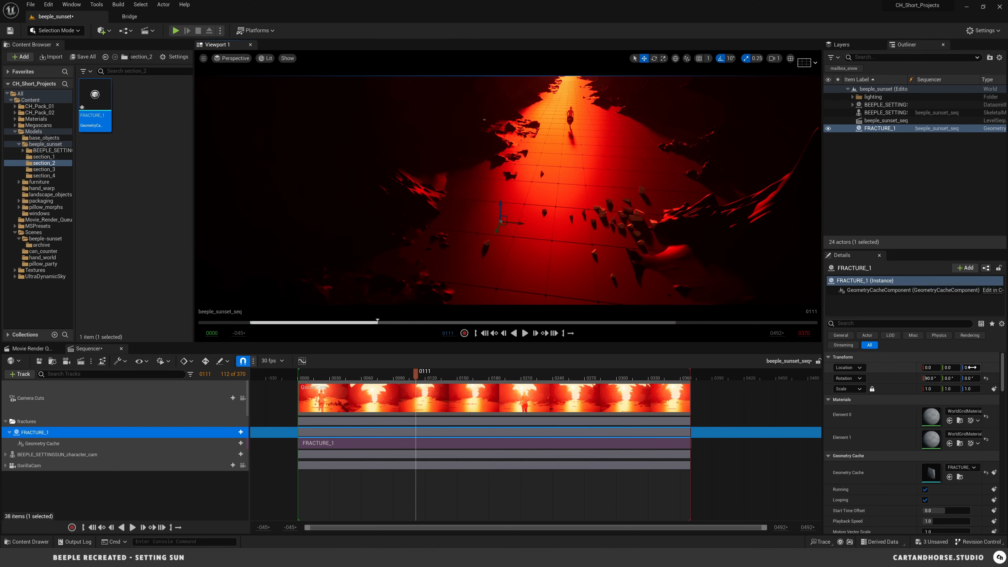
right_drag(608, 222, 621, 164)
right_drag(506, 302, 507, 303)
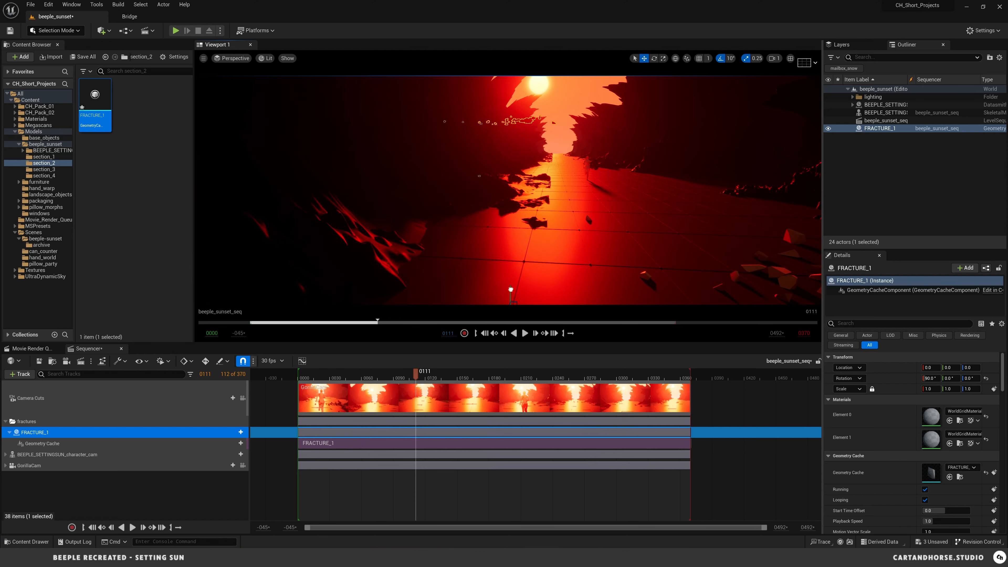
Lower FRACTURE_1 toward the ground by setting its Z location to -403
drag(511, 290, 511, 305)
right_drag(546, 301, 543, 333)
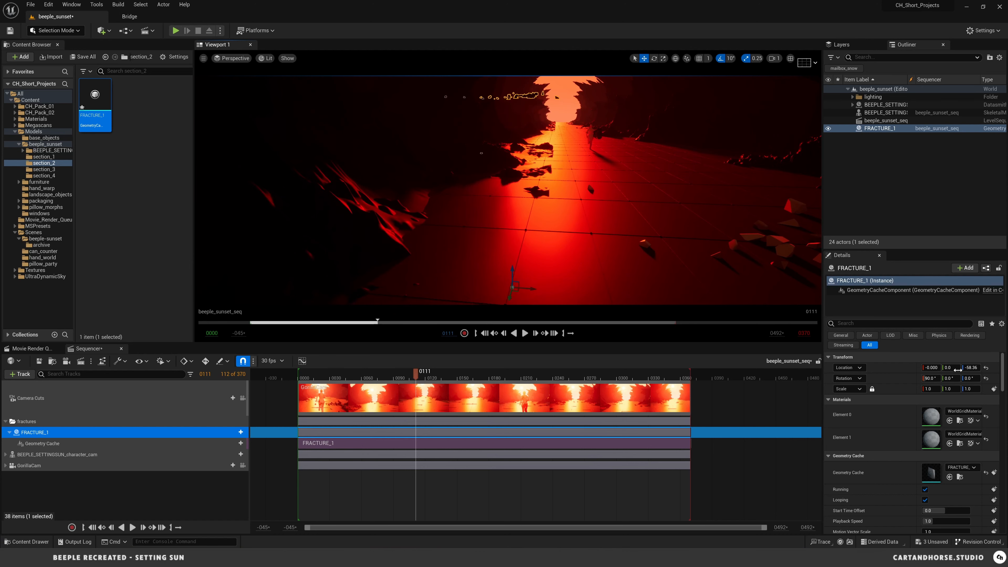
click(964, 368)
text(-403)
key(Return)
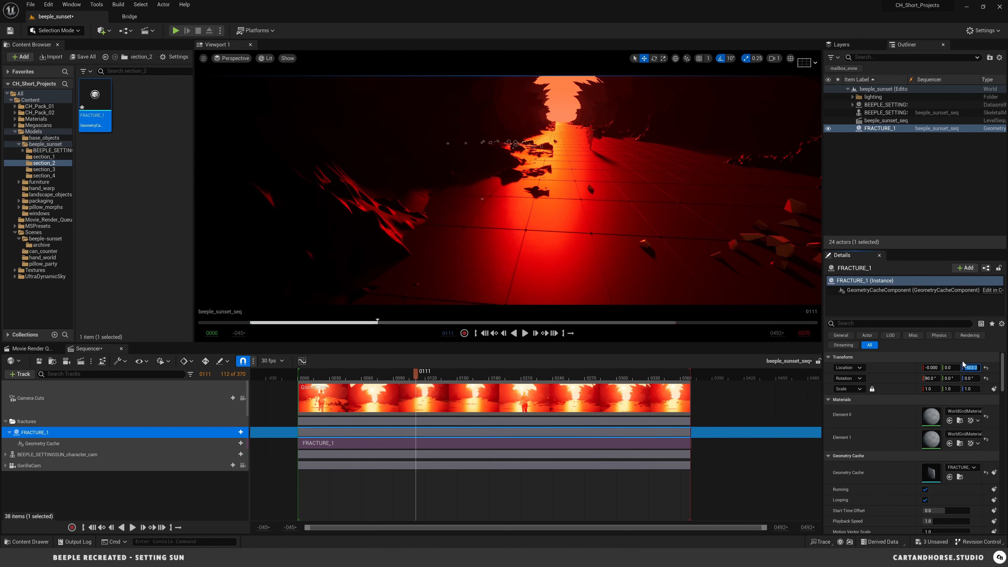
Lock the viewport to Camera Cuts and play the early part of the sequence to check the fracture pieces, stopping at frame 100
right_drag(530, 126, 532, 148)
click(243, 398)
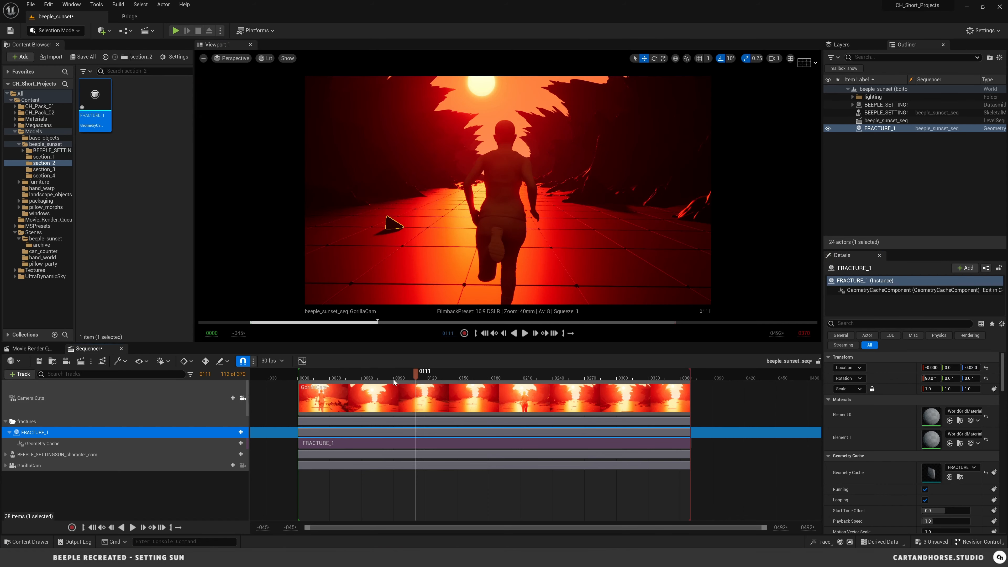
drag(417, 379, 326, 378)
key(space)
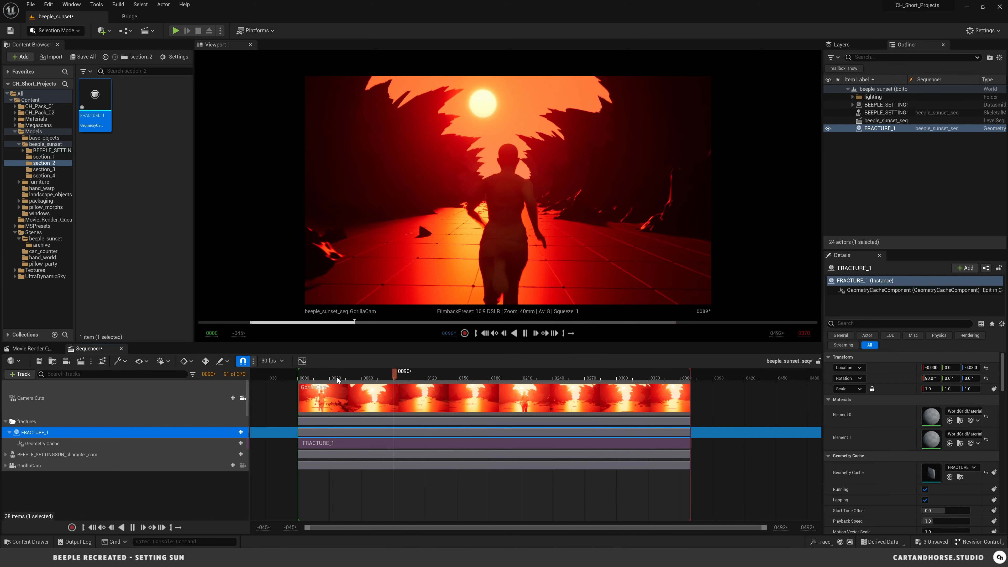
key(space)
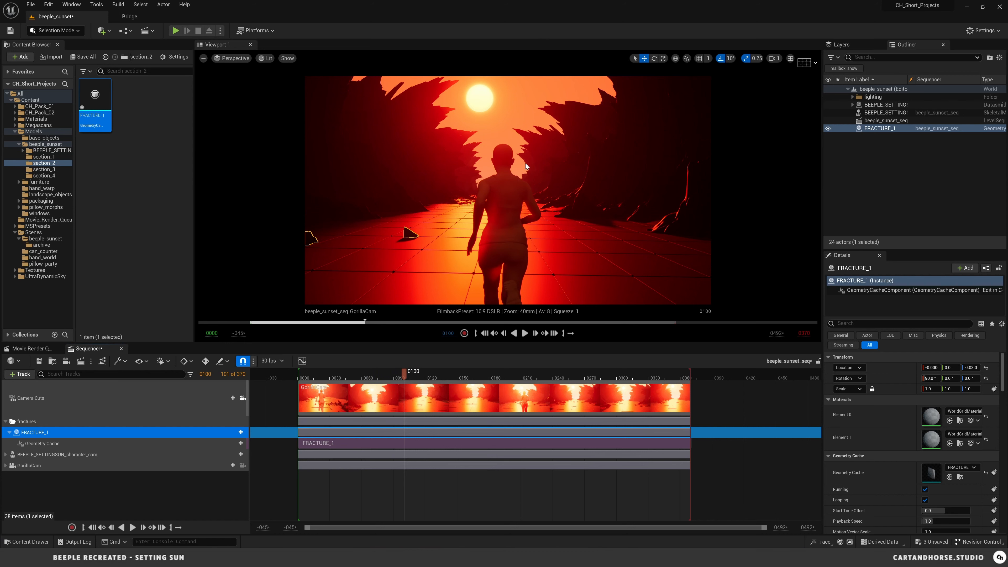
Bring FRACTURE_2.abc through FRACTURE_9.abc into the section_2 folder and open the conversion rotation setting in the Alembic import options
click(116, 169)
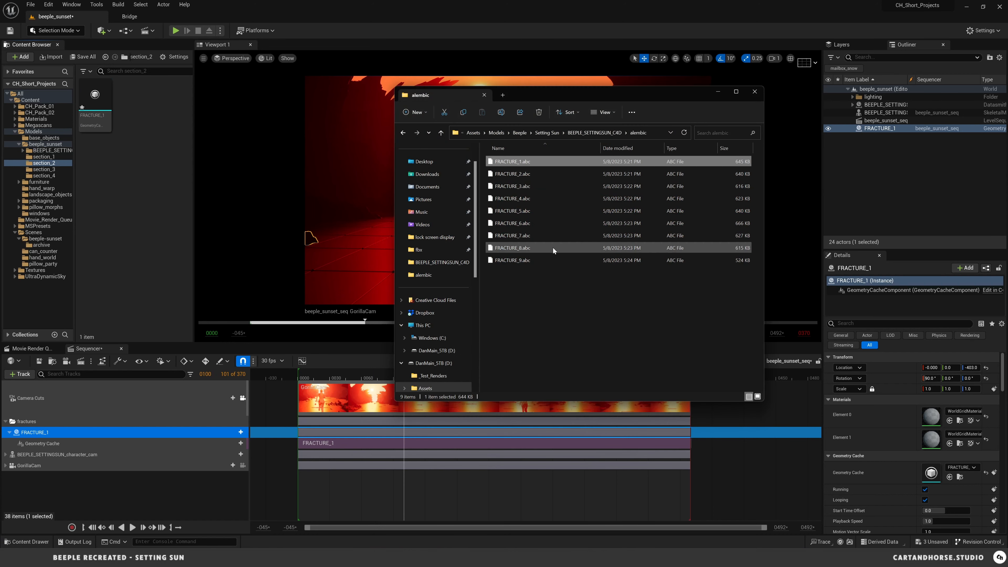
click(512, 174)
shift+click(520, 260)
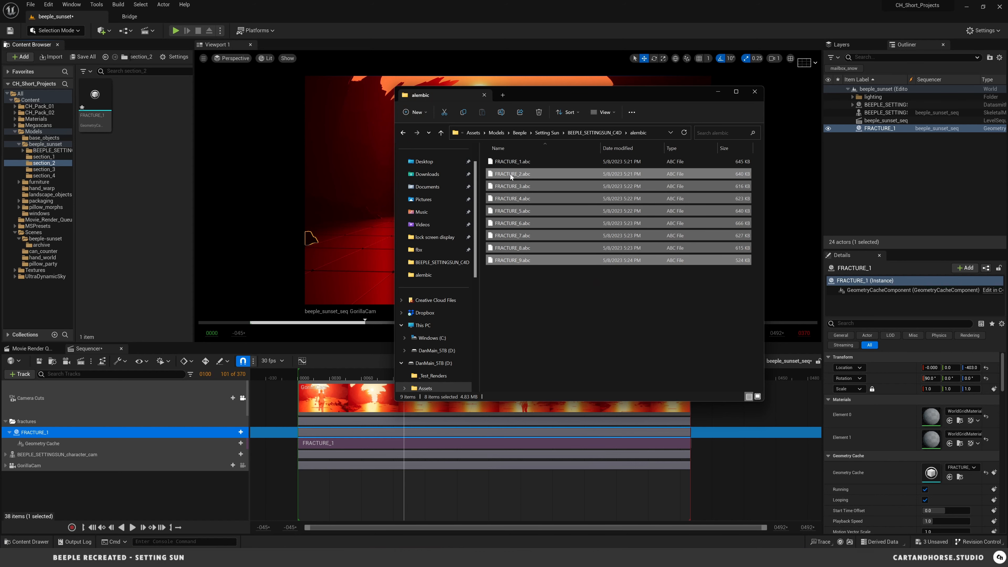
drag(510, 174, 222, 135)
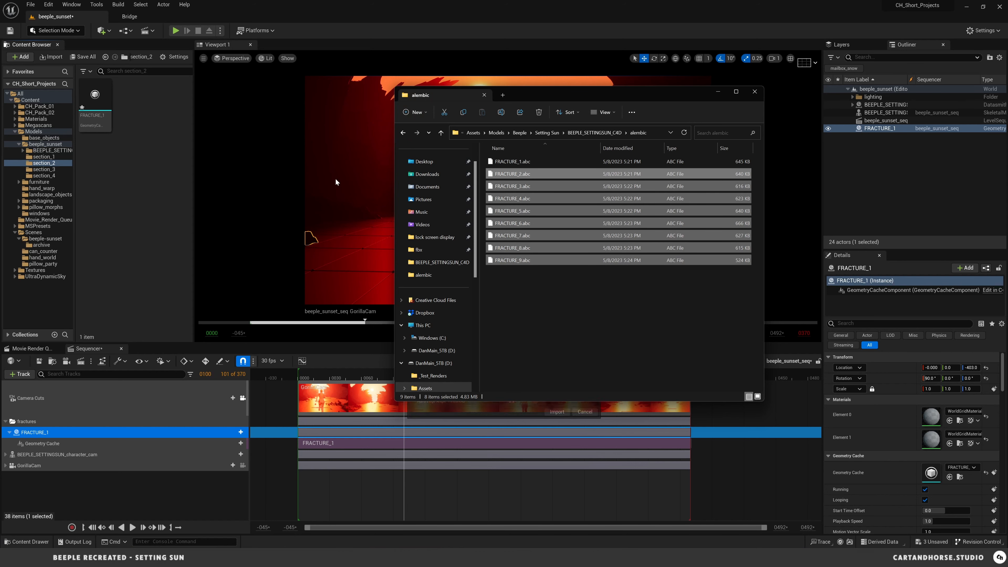
click(507, 429)
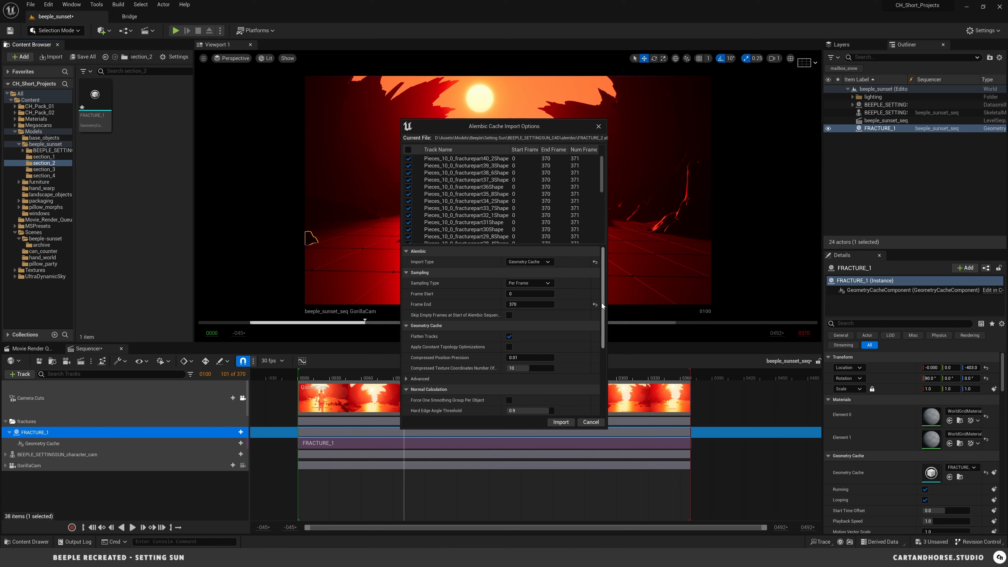
drag(602, 305, 606, 378)
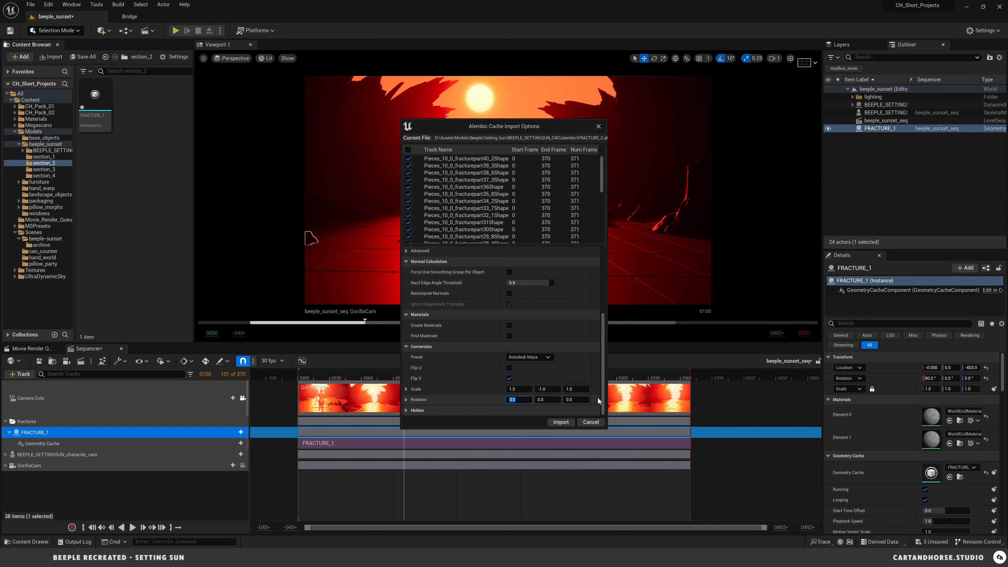
Set the X rotation to 90 for the Alembic conversion and import the fracture caches into section_2
text(90)
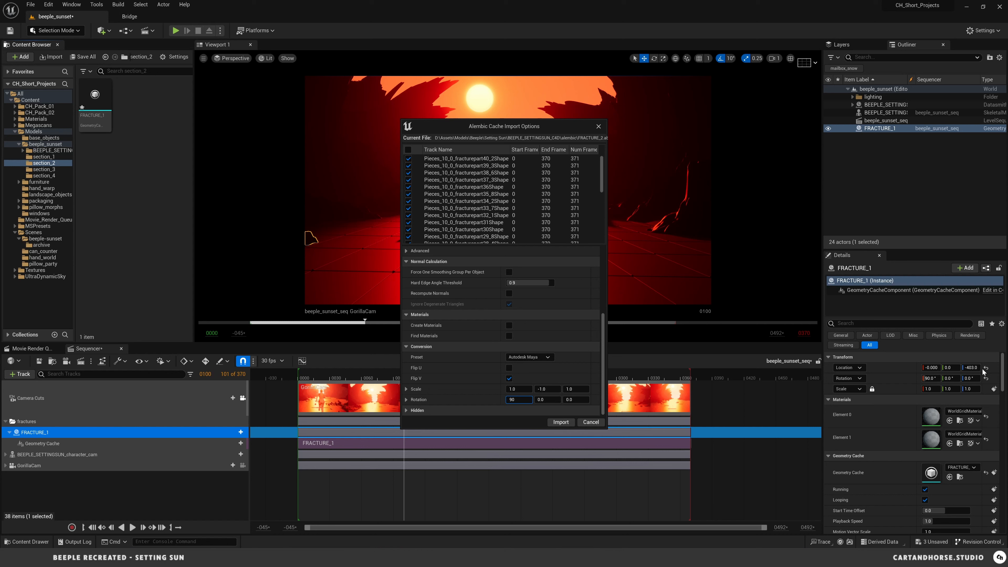
click(561, 422)
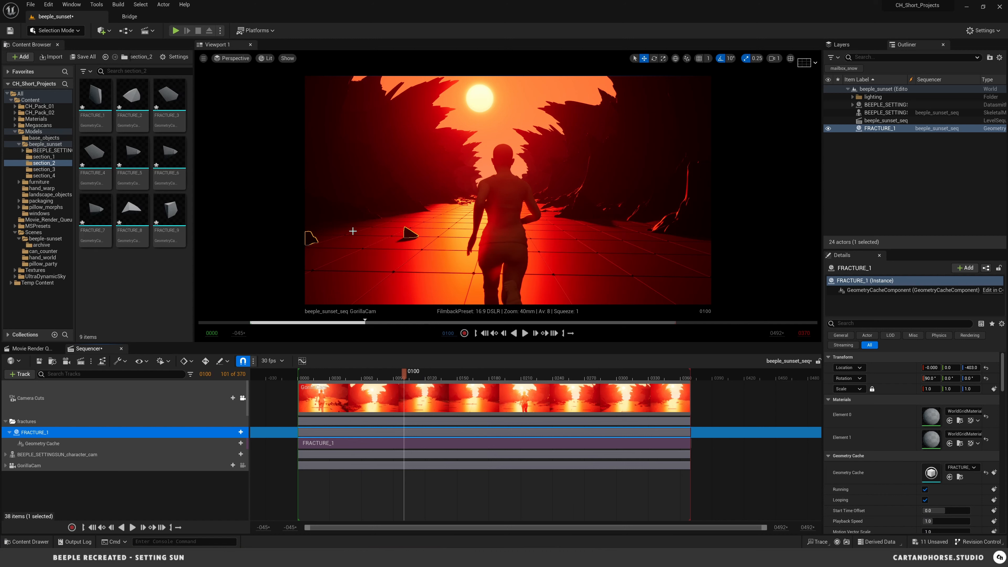
Place the FRACTURE_2 to FRACTURE_9 assets in the level and add these actors to the sequence's fractures folder
mouse_move(137, 101)
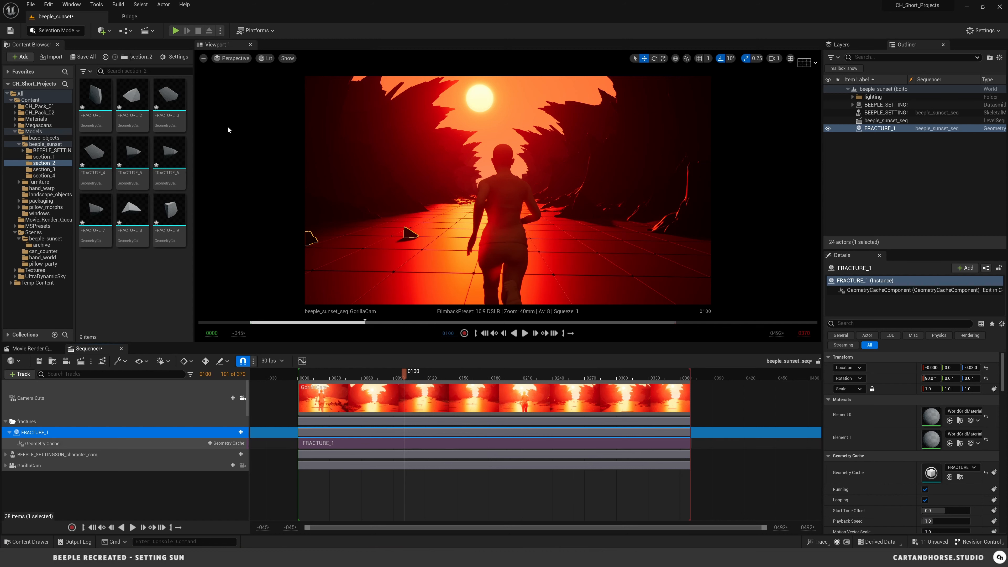
click(125, 97)
shift+click(167, 213)
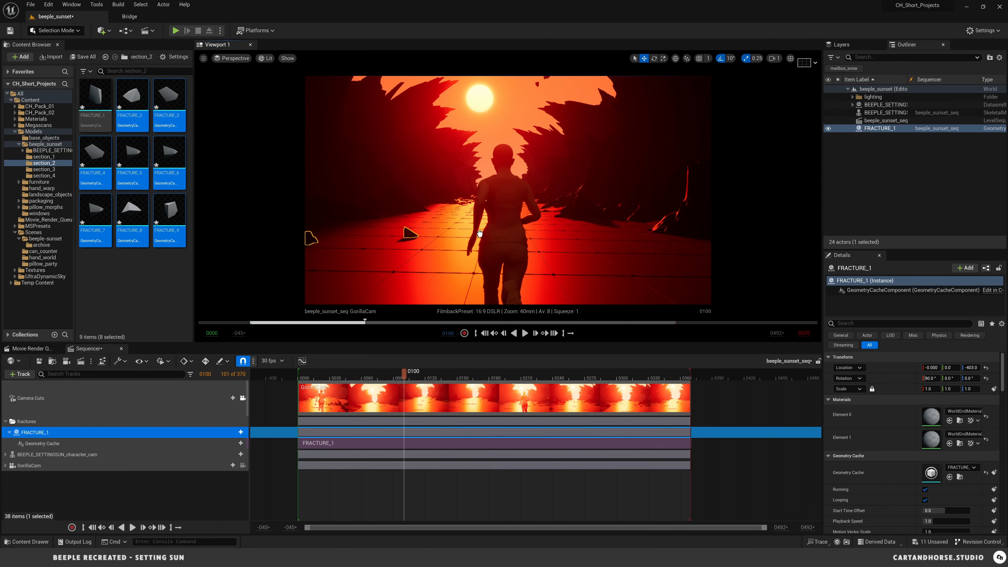
drag(627, 291, 627, 291)
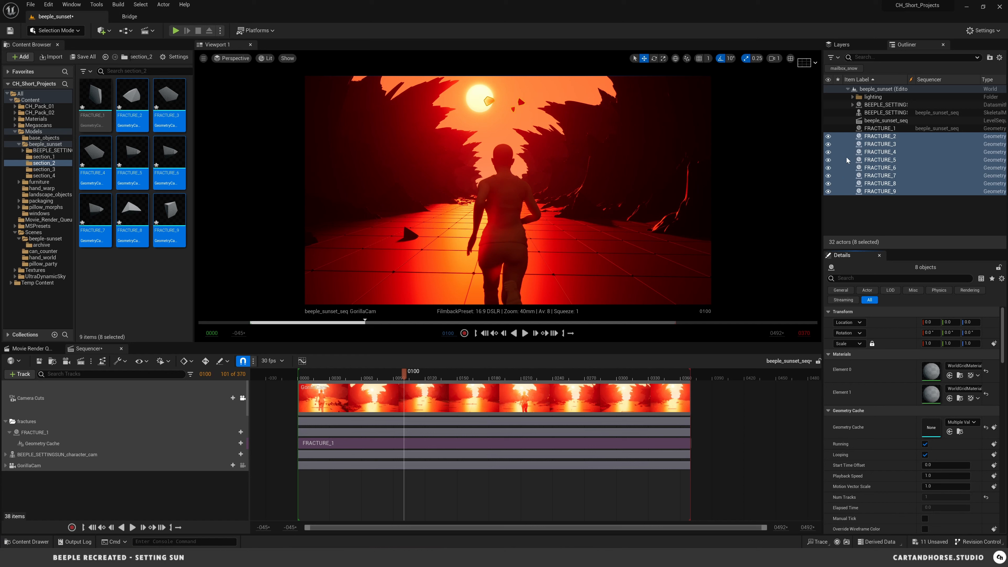
drag(883, 139, 124, 479)
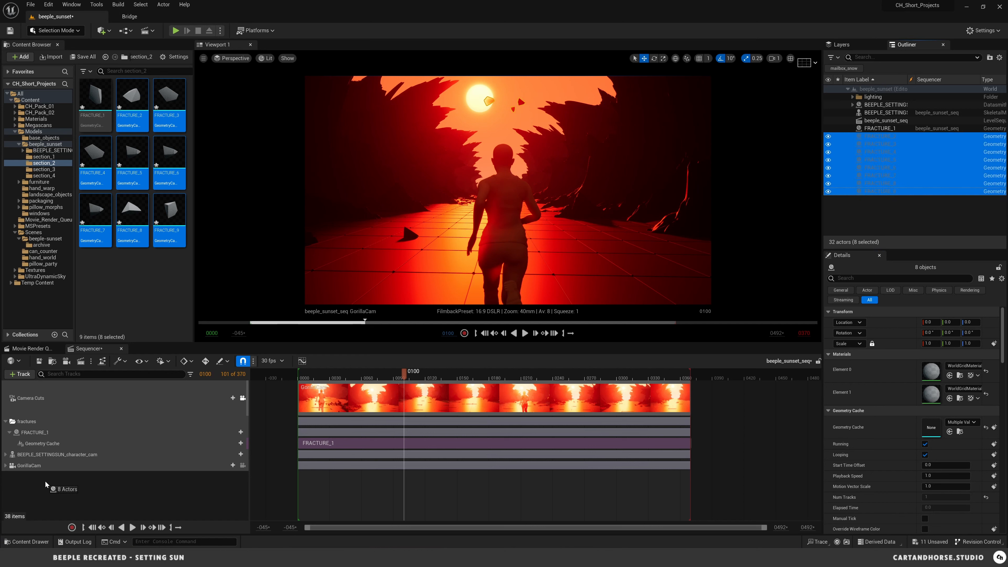
drag(46, 484, 43, 424)
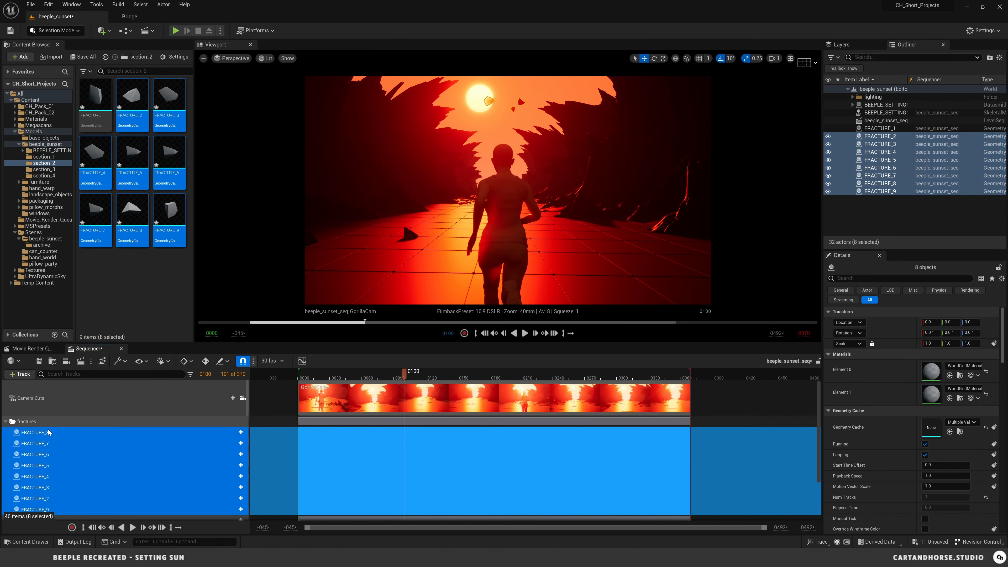
click(239, 433)
click(260, 495)
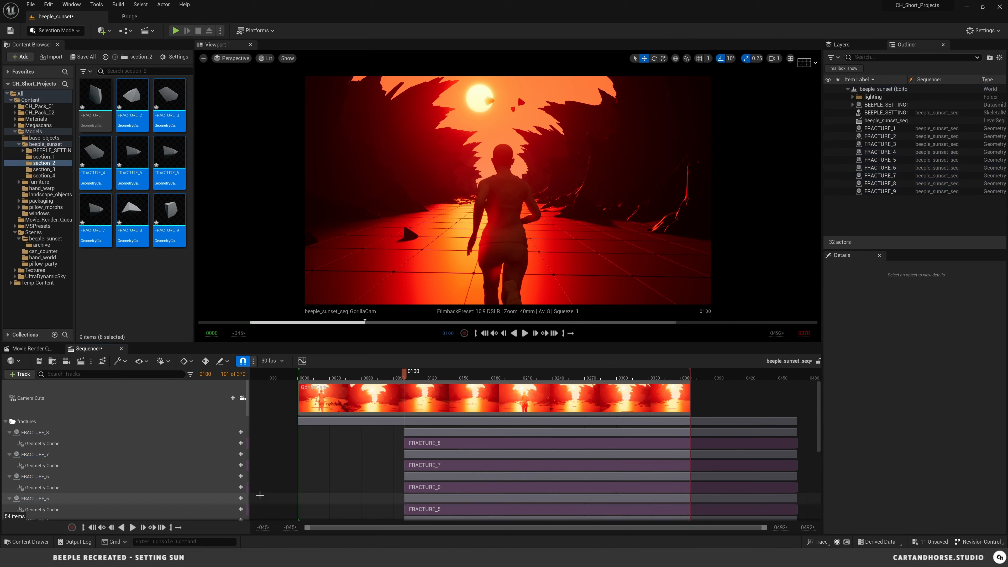
key(ctrl+z)
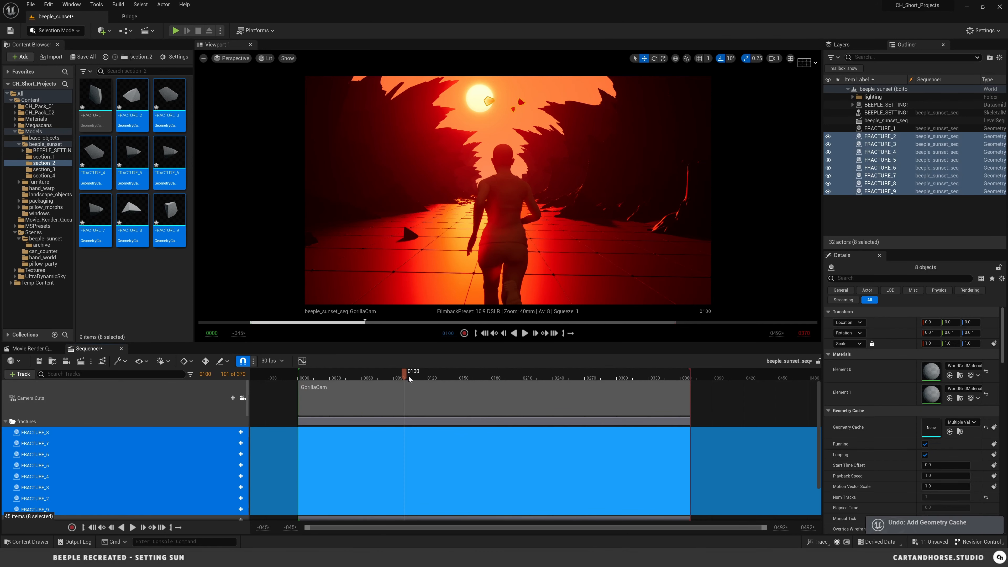
Add Geometry Cache tracks starting at frame 0 to FRACTURE_2 through FRACTURE_9 and preview the animation
drag(410, 380, 294, 378)
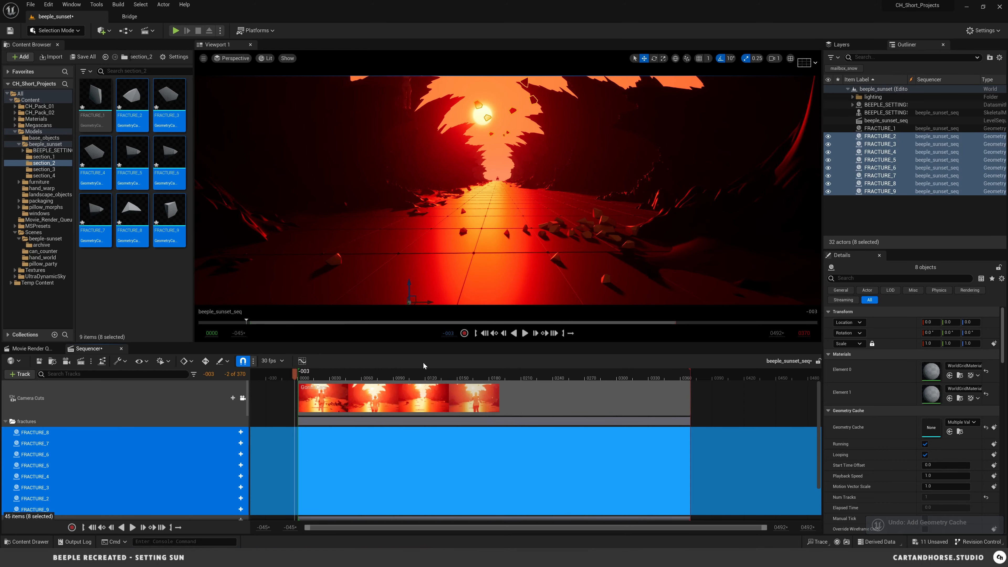
click(484, 333)
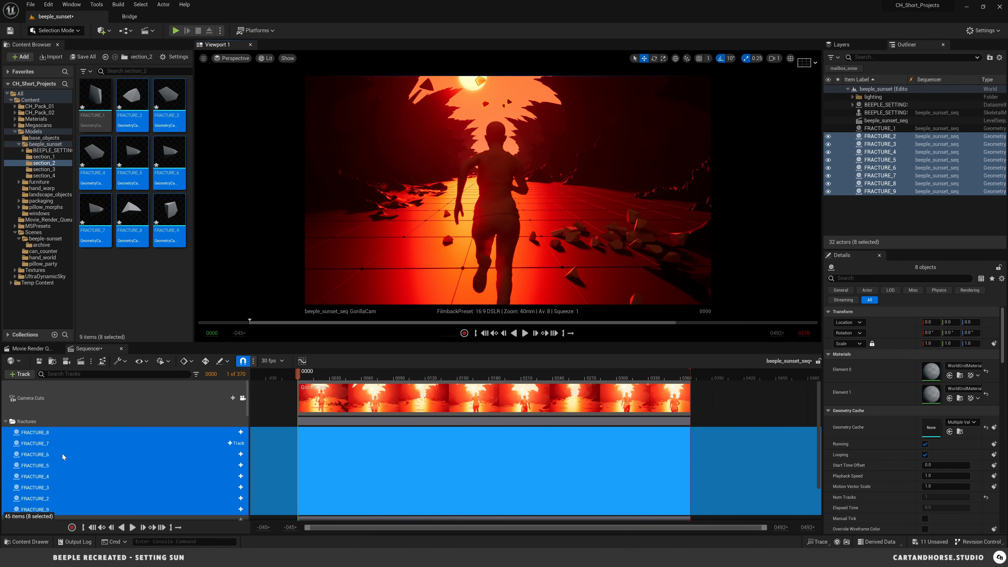
click(243, 432)
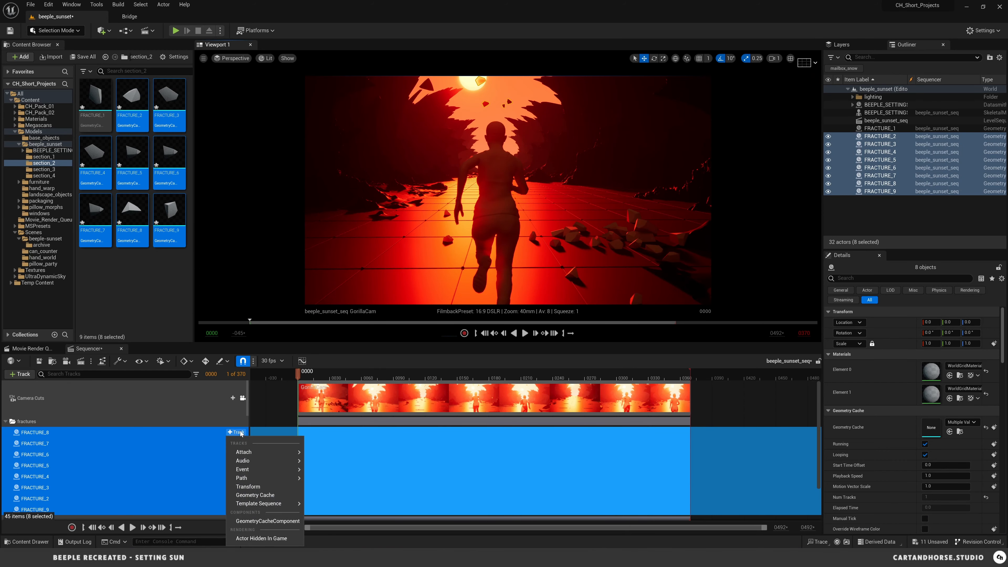
click(254, 495)
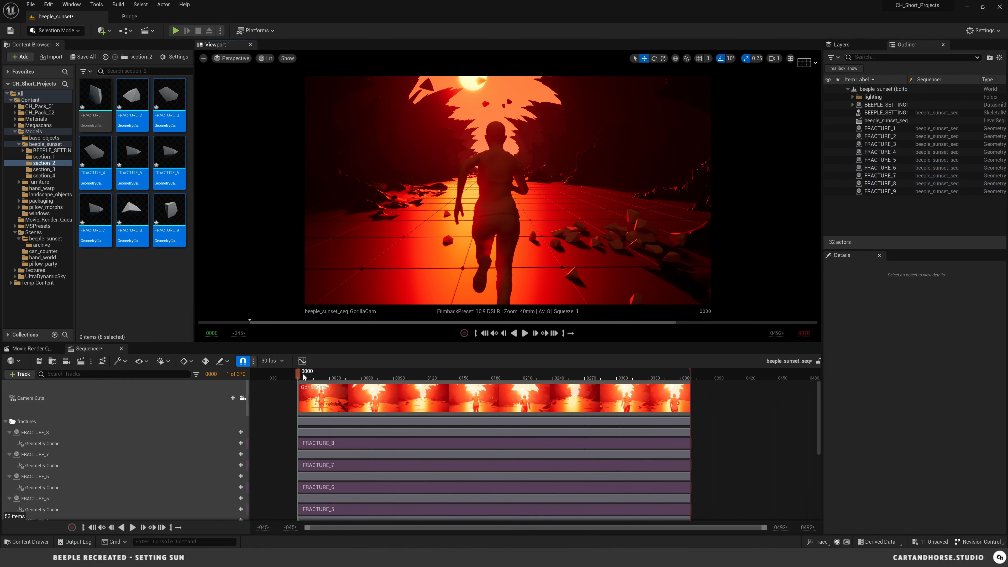
click(317, 377)
drag(317, 378, 612, 373)
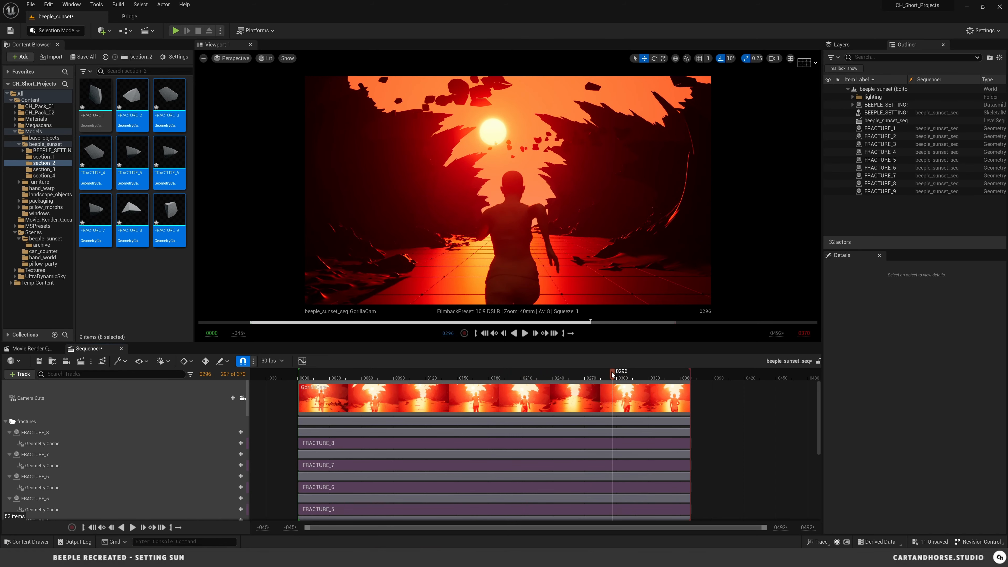
drag(612, 372, 415, 371)
Set the Z location of FRACTURE_2 through FRACTURE_9 to -403, matching FRACTURE_1, and check the animation
click(889, 137)
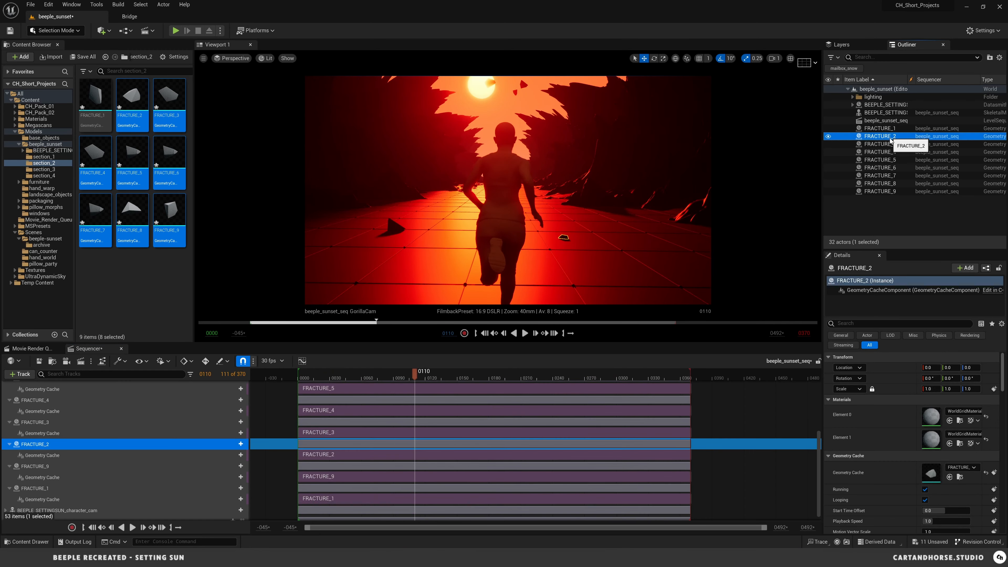
click(889, 128)
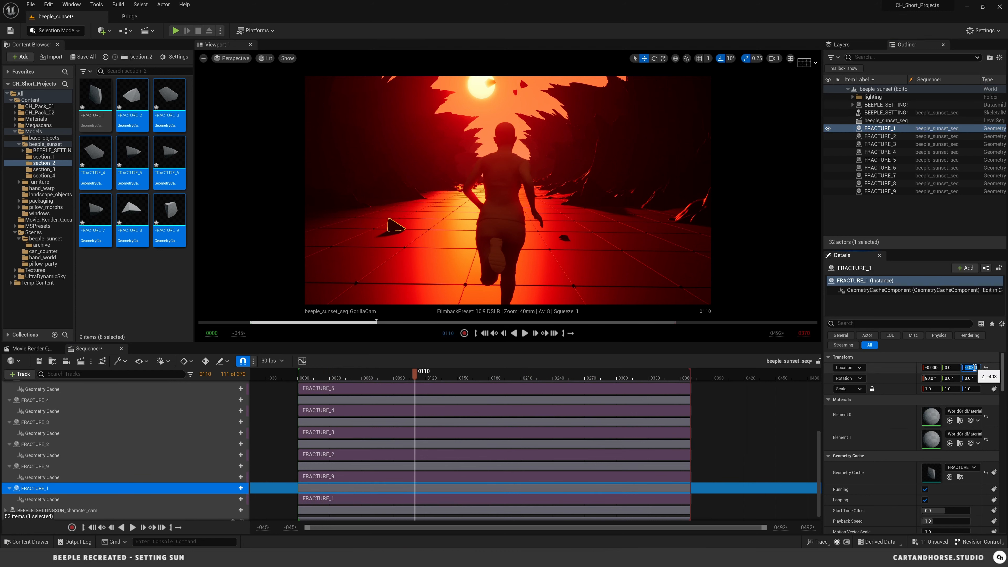
click(875, 136)
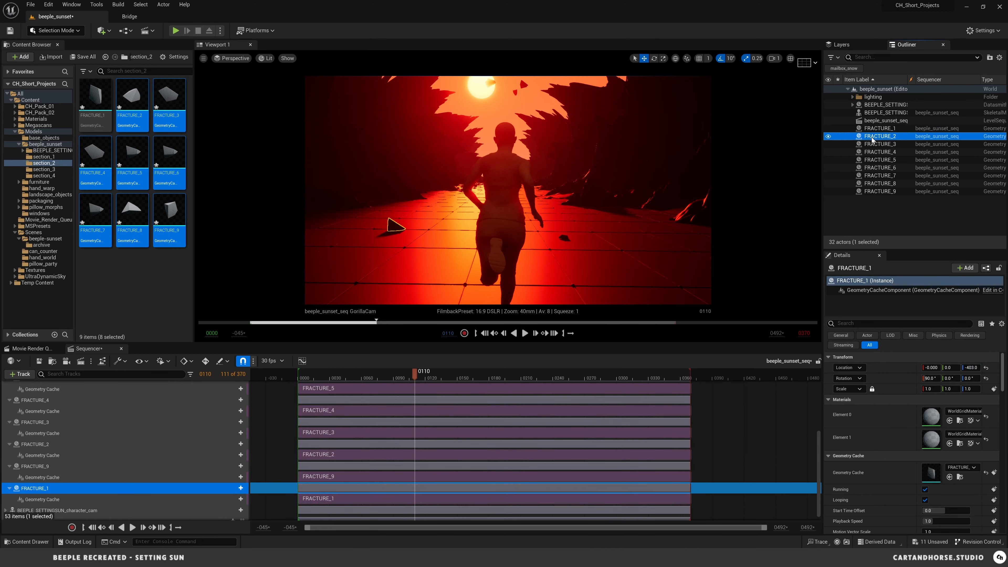
shift+click(878, 191)
click(972, 321)
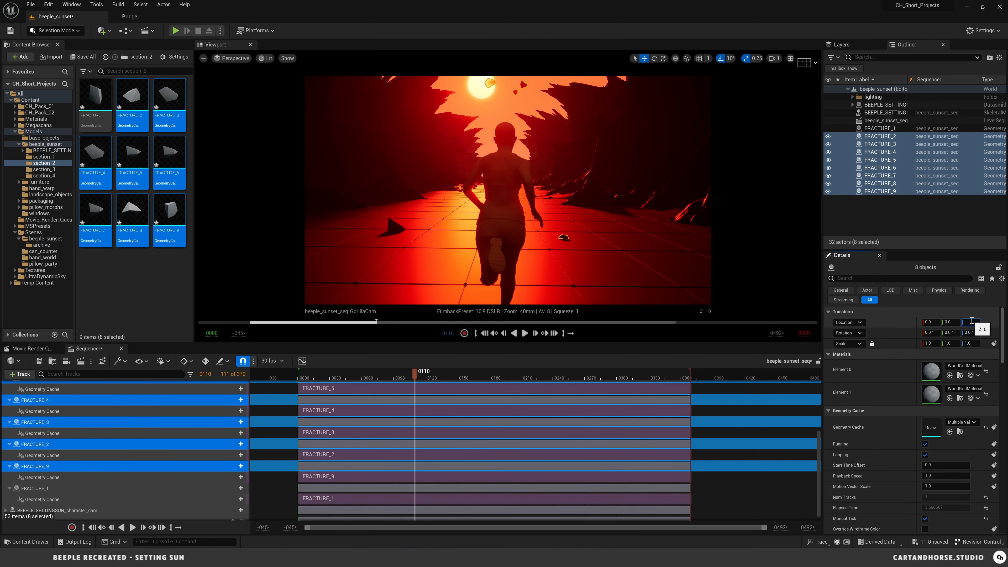
text(-403)
key(Return)
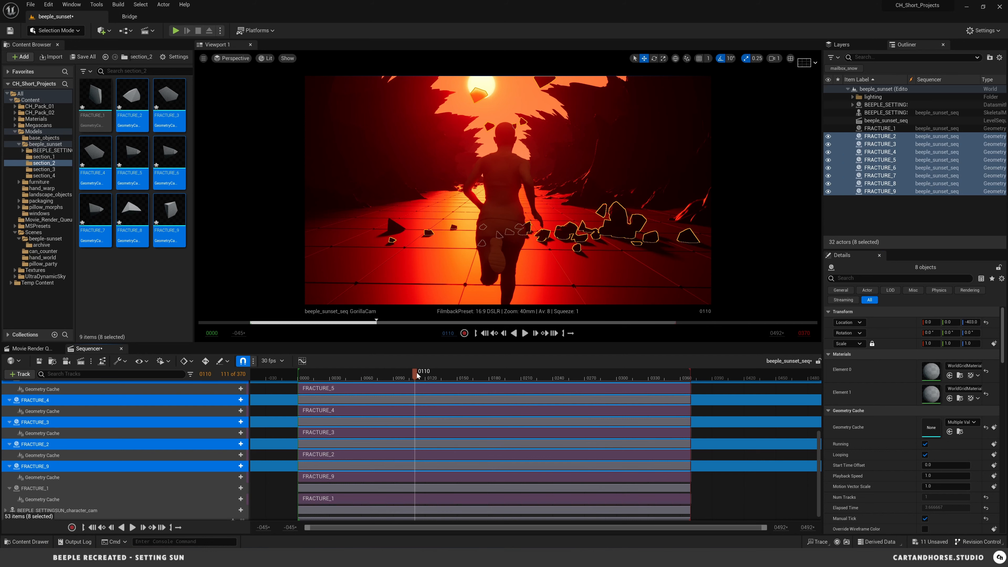
drag(416, 372, 542, 369)
click(711, 412)
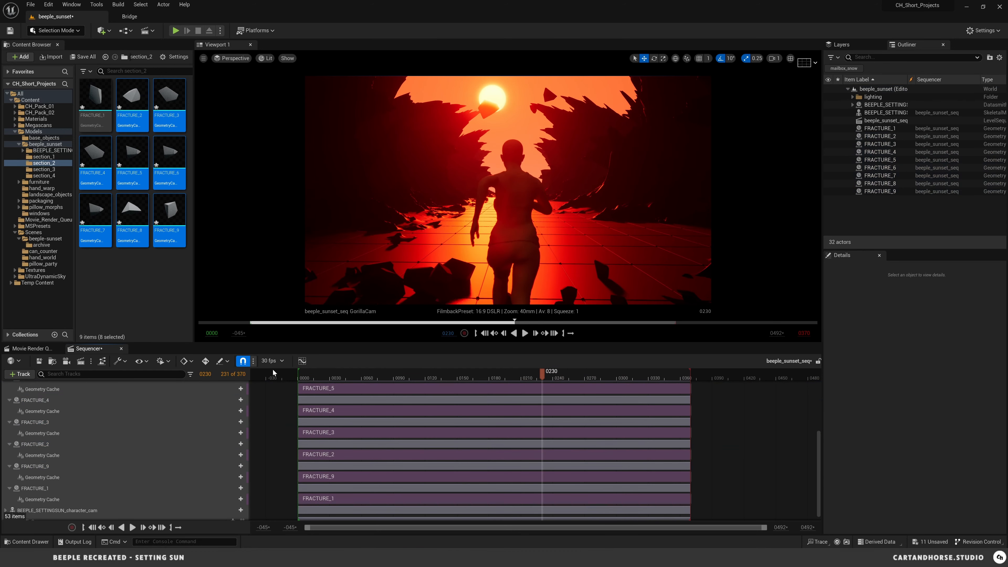
Add a Visibility track to FRACTURE_2 through FRACTURE_9 in the sequence with the playhead at the first frame
click(487, 334)
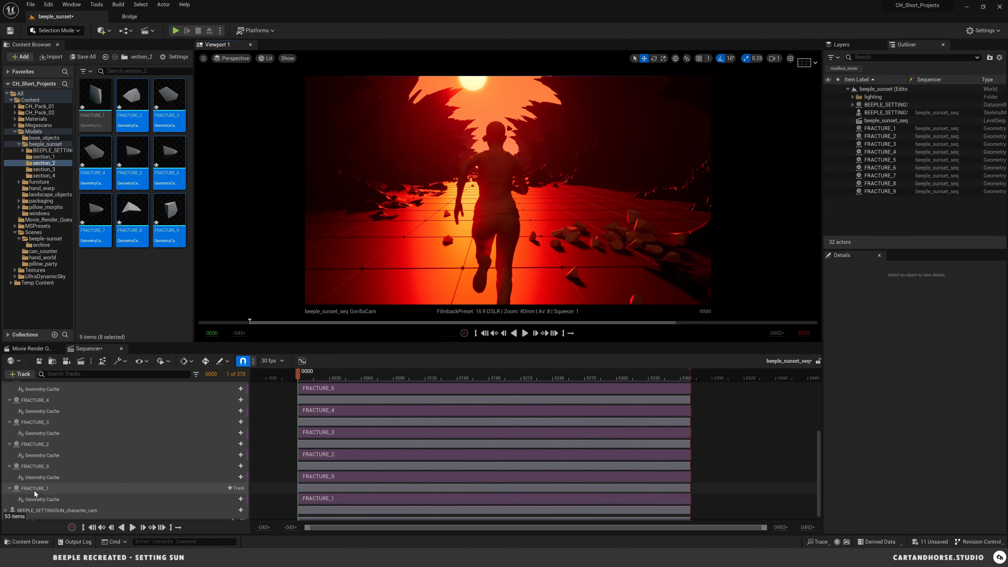
click(44, 467)
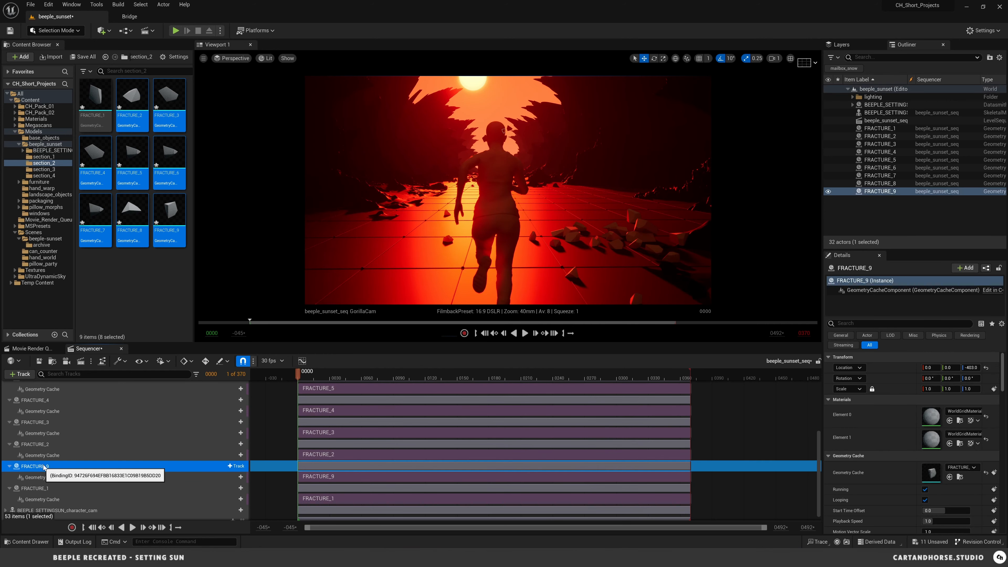
ctrl+click(43, 444)
ctrl+click(43, 422)
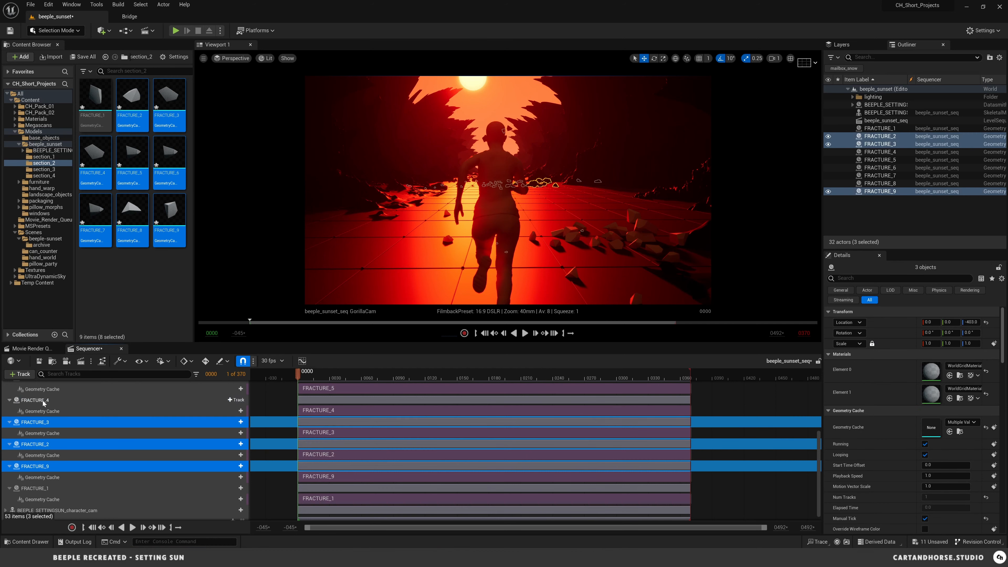
ctrl+click(43, 400)
scroll(43, 409, up, 2)
ctrl+click(44, 429)
ctrl+click(44, 406)
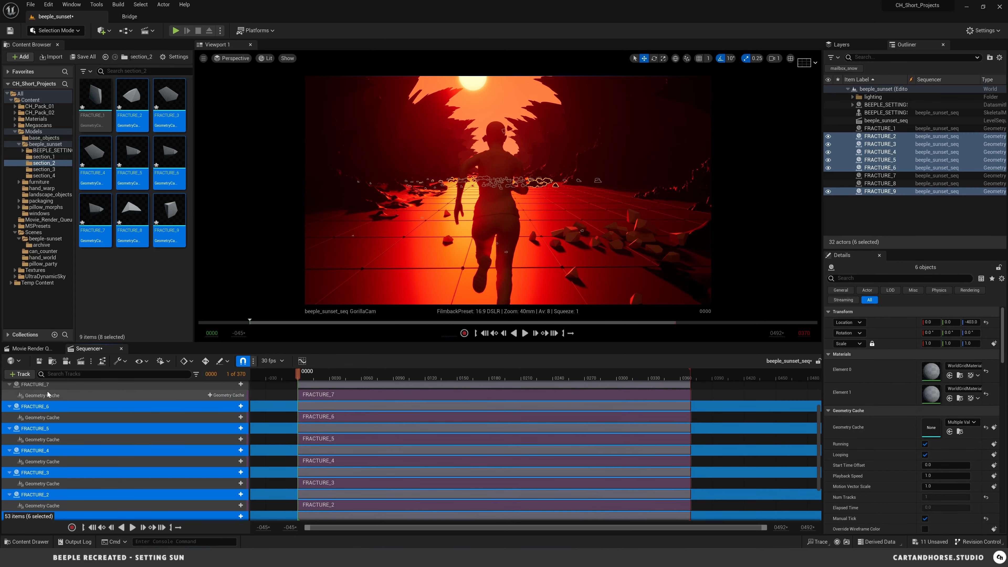
scroll(48, 395, up, 3)
ctrl+click(44, 447)
ctrl+click(43, 426)
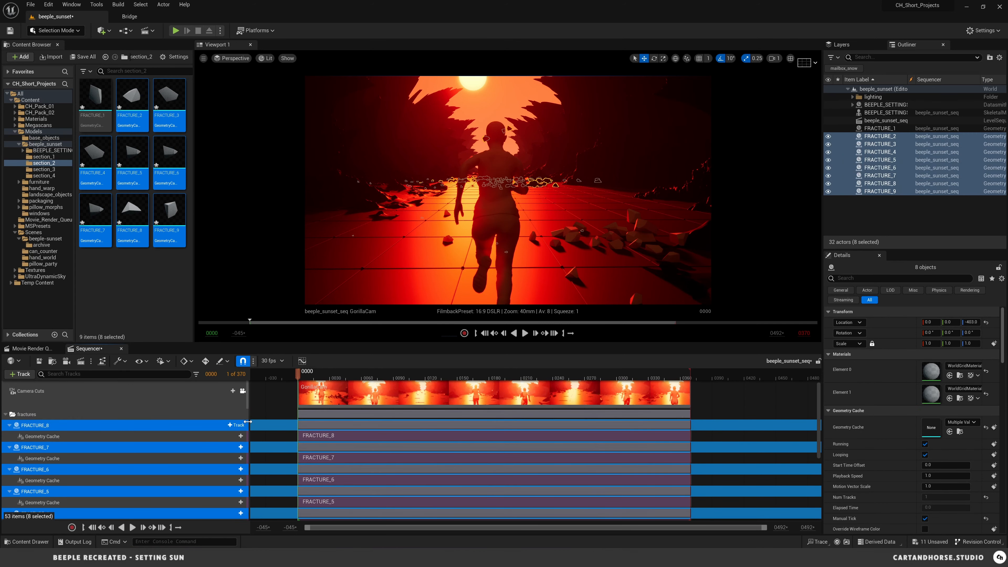
click(239, 425)
click(256, 532)
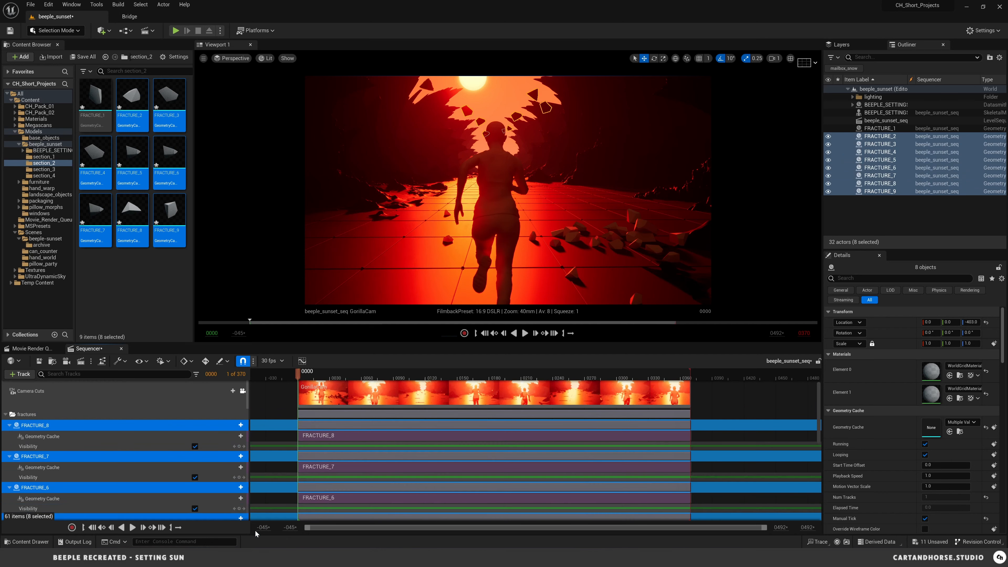
Key Visibility as on at frame 90 for each of FRACTURE_2 through FRACTURE_9
click(393, 378)
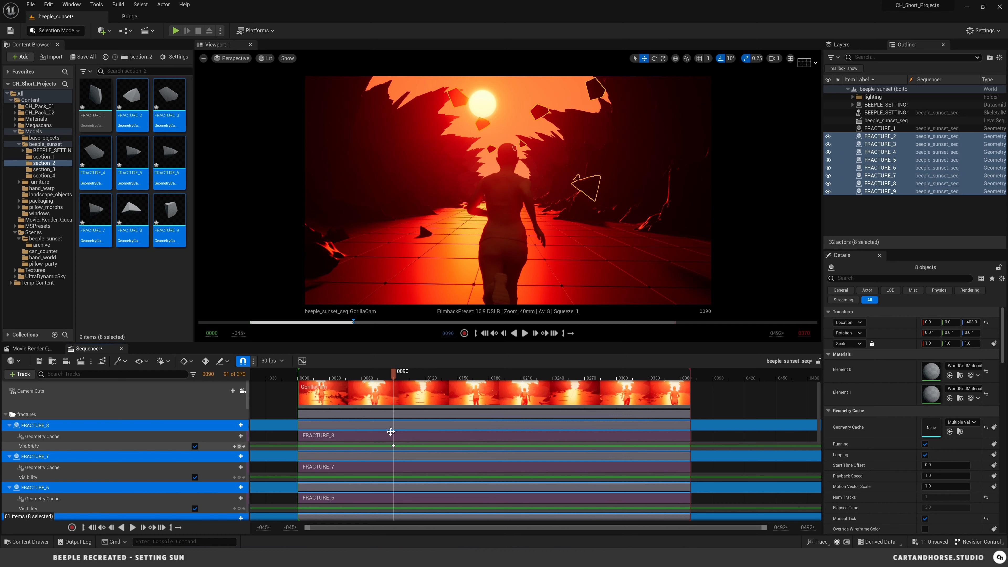
click(240, 478)
click(240, 509)
scroll(234, 497, down, 2)
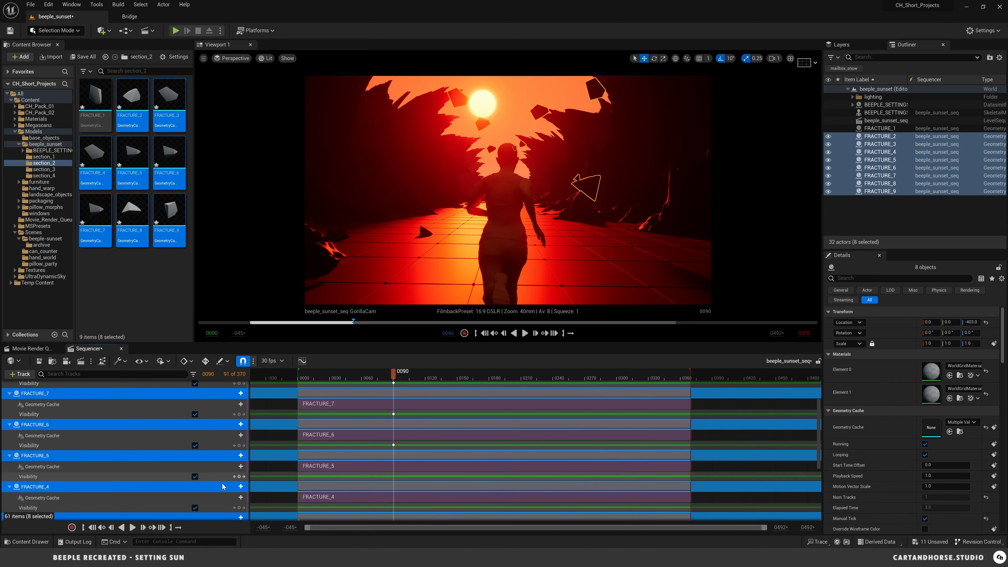
click(240, 476)
click(239, 508)
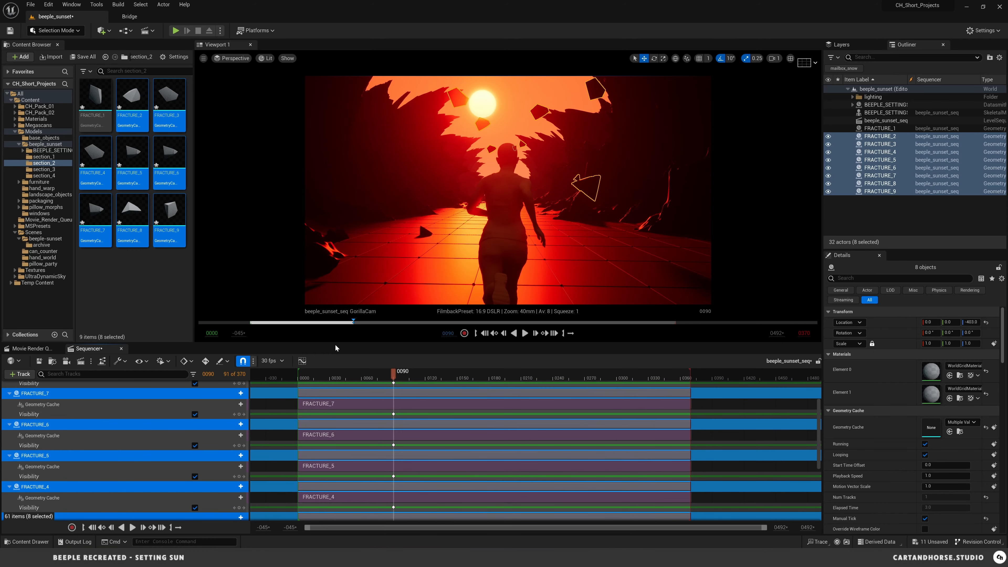
drag(336, 348, 335, 228)
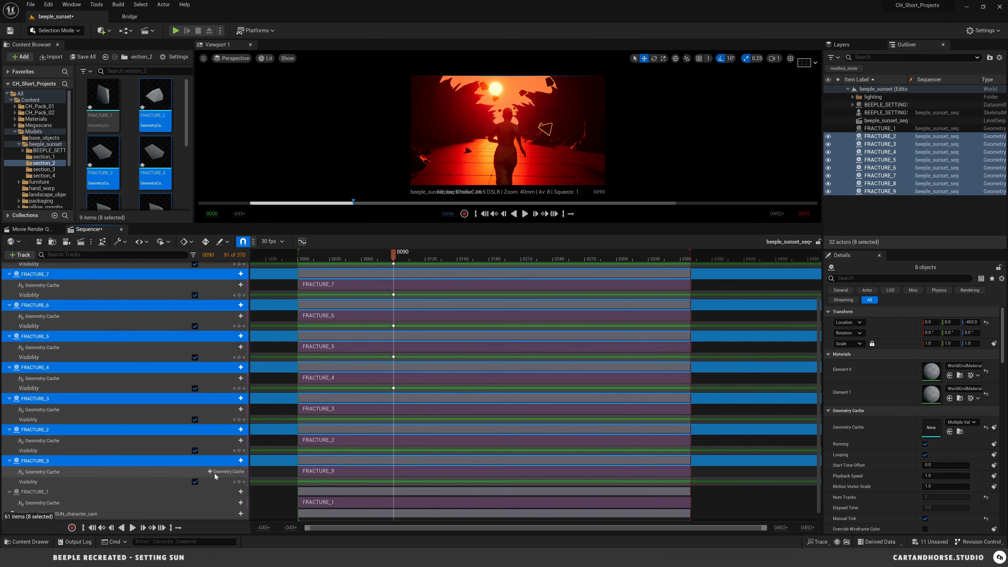
click(239, 420)
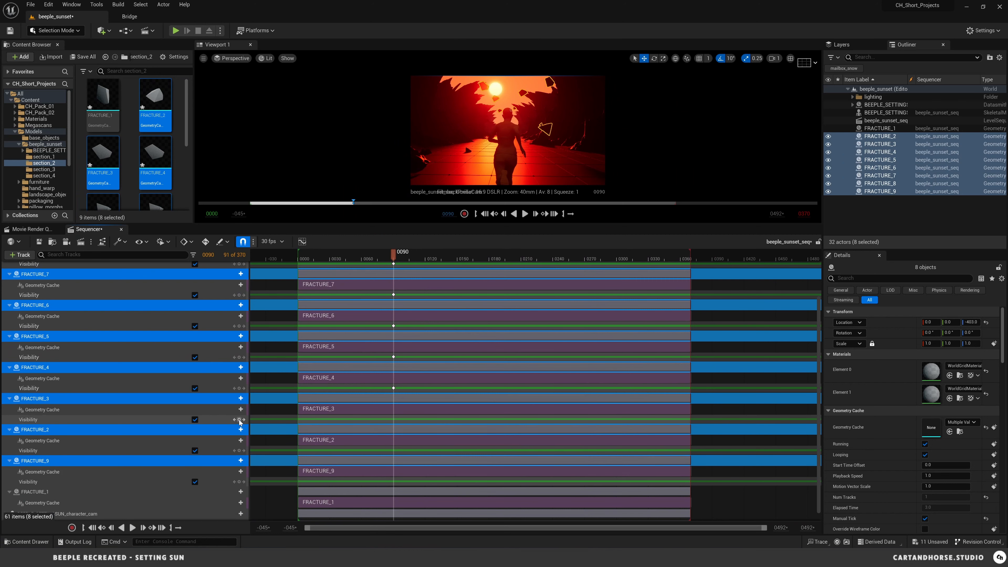
click(240, 451)
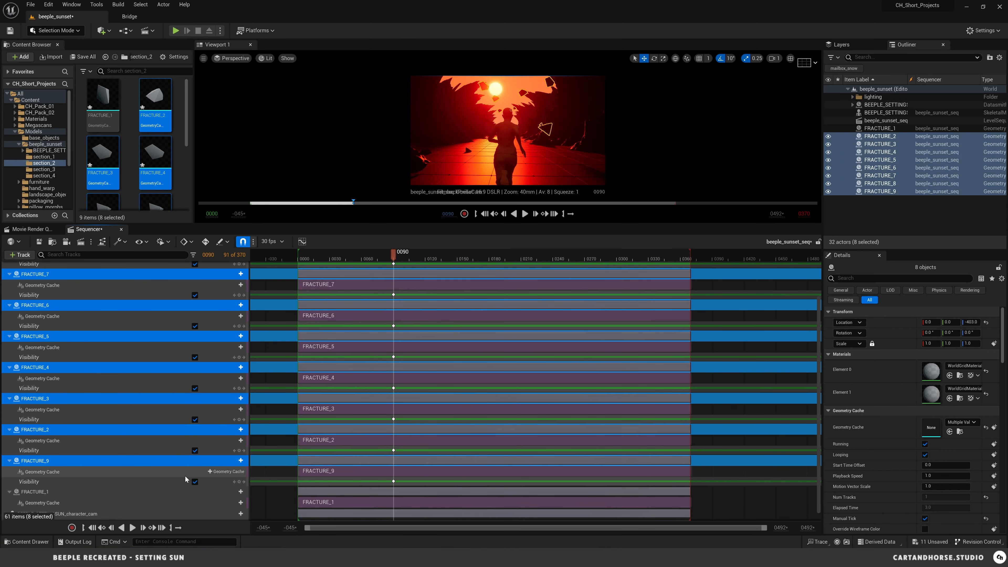
scroll(184, 476, down, 1)
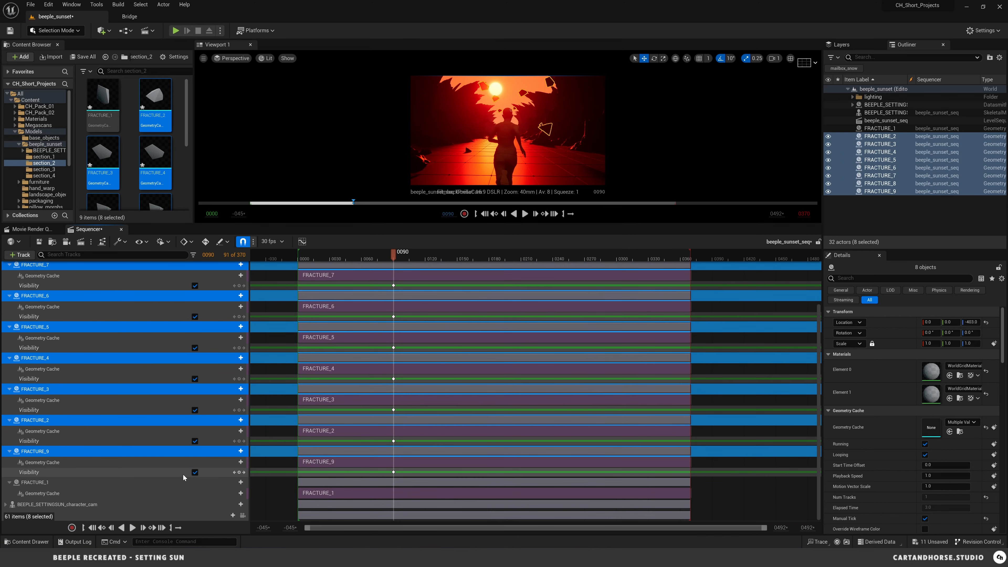
Key Visibility as off at frame 0 for each of FRACTURE_2 through FRACTURE_9
click(485, 214)
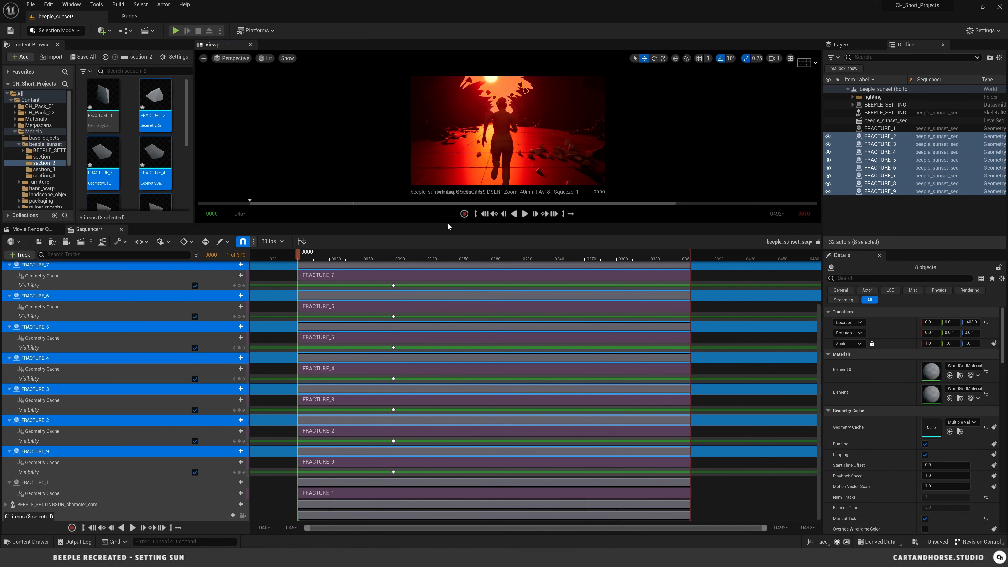
click(195, 442)
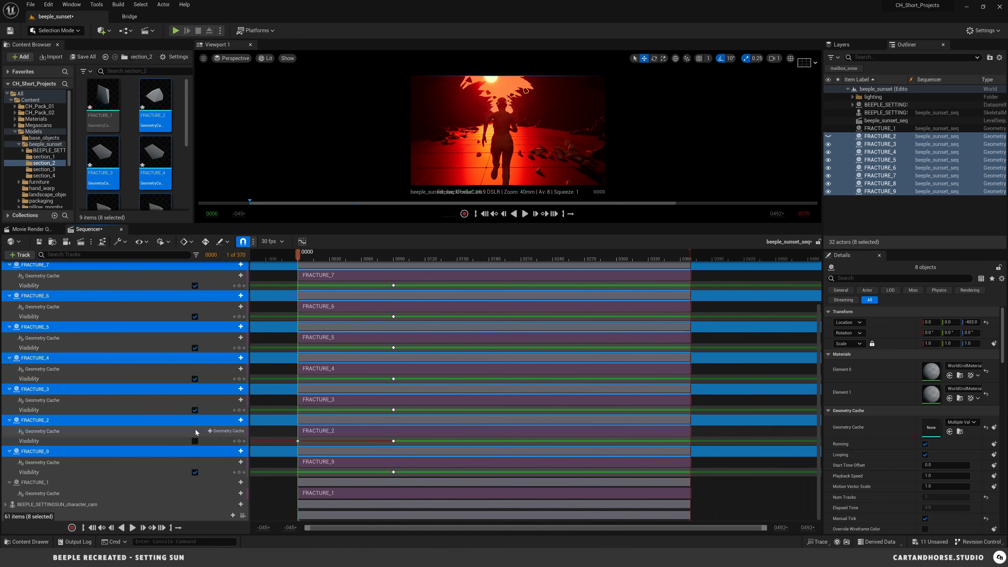
click(195, 473)
click(194, 410)
click(195, 379)
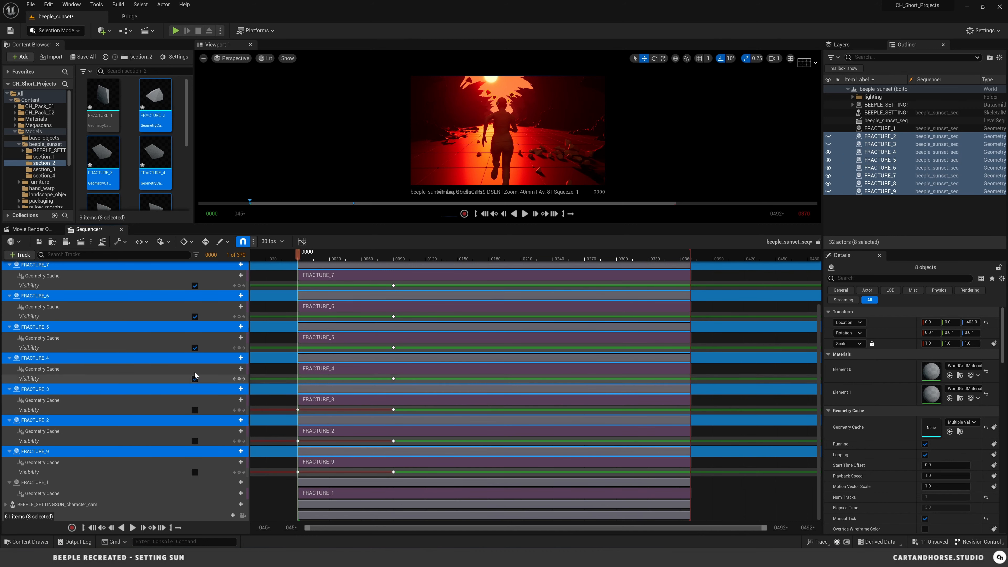
click(195, 348)
click(195, 317)
click(195, 285)
scroll(194, 286, up, 3)
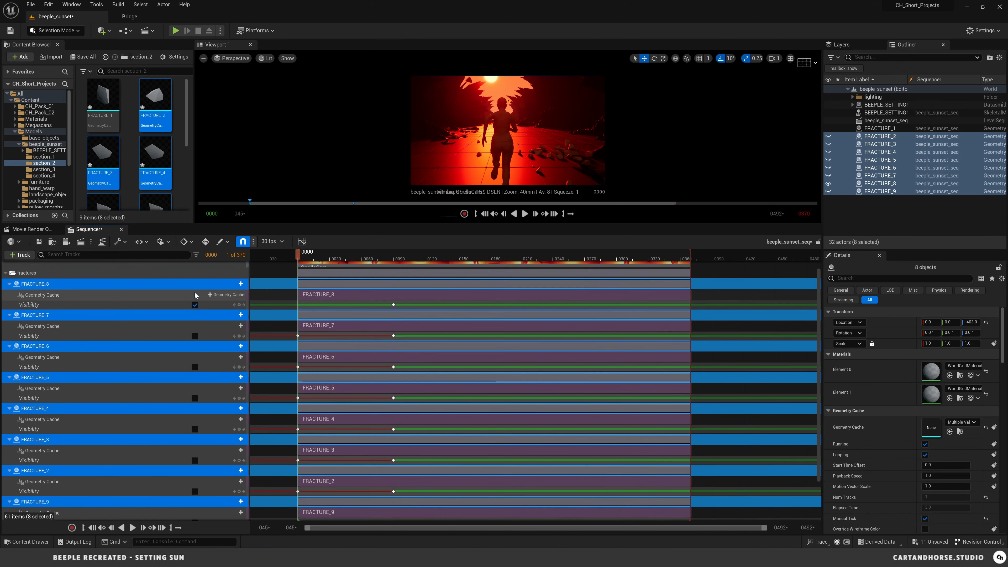
click(194, 305)
scroll(195, 294, up, 2)
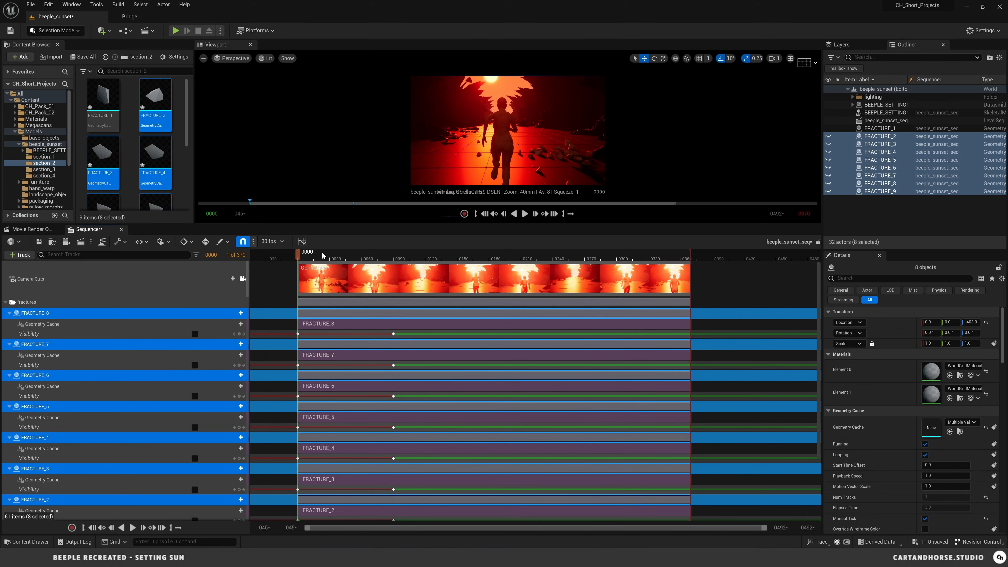
Move the Visibility-on keys of FRACTURE_3 through FRACTURE_8 to frame 48 and FRACTURE_2's to about frame 71
drag(308, 256, 394, 253)
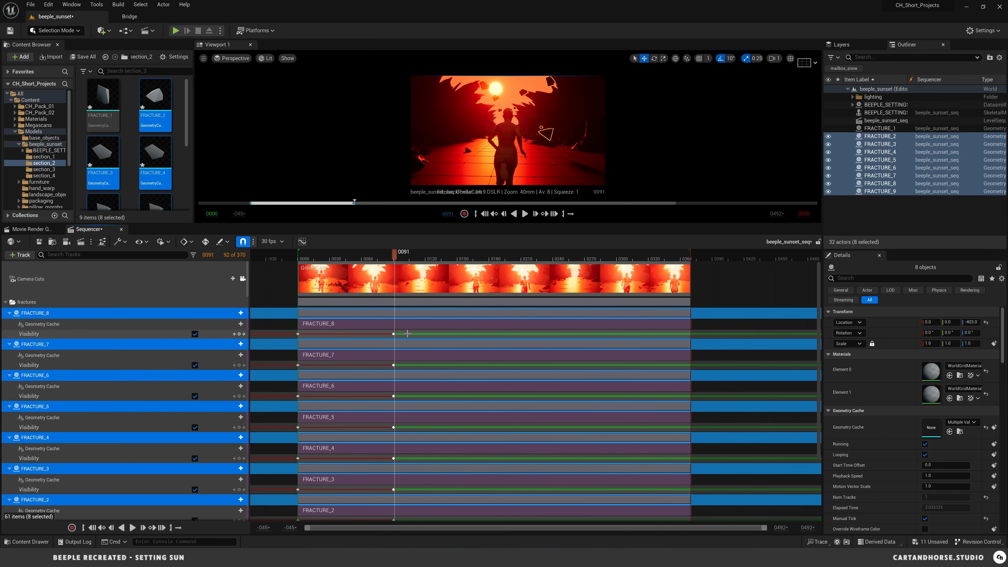
drag(408, 334, 374, 492)
click(744, 493)
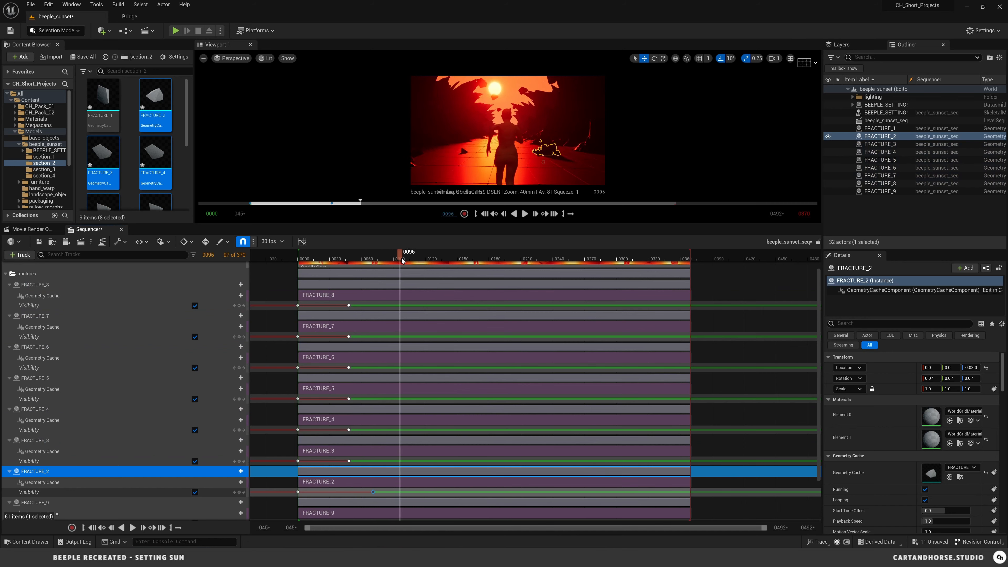
Set the time of FRACTURE_3's Visibility-on key to frame 111
drag(411, 262, 416, 262)
right_click(349, 461)
mouse_move(375, 376)
click(497, 390)
text(111)
key(Return)
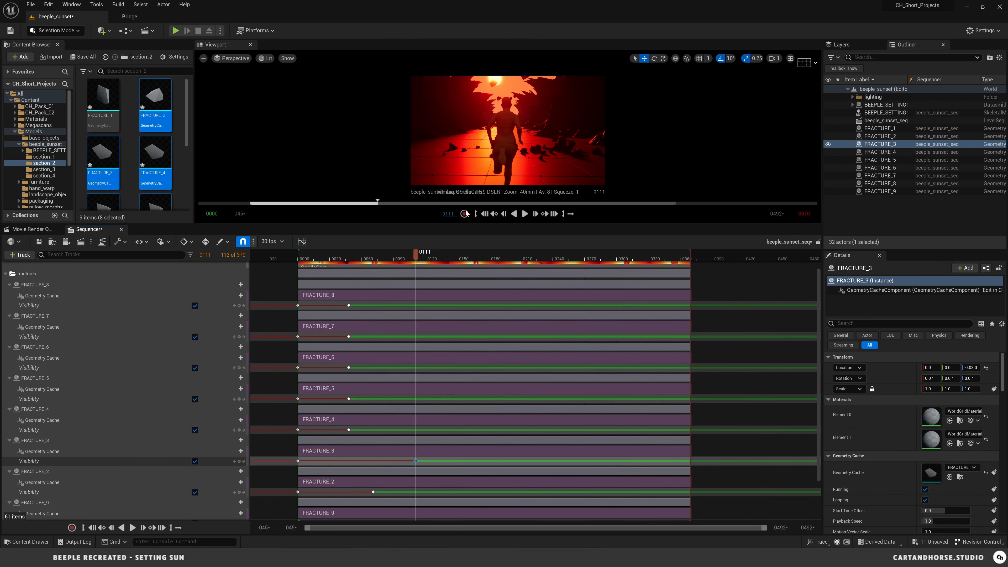
Set the time of FRACTURE_4's Visibility-on key to frame 137
click(357, 441)
right_click(349, 430)
mouse_move(375, 437)
click(497, 451)
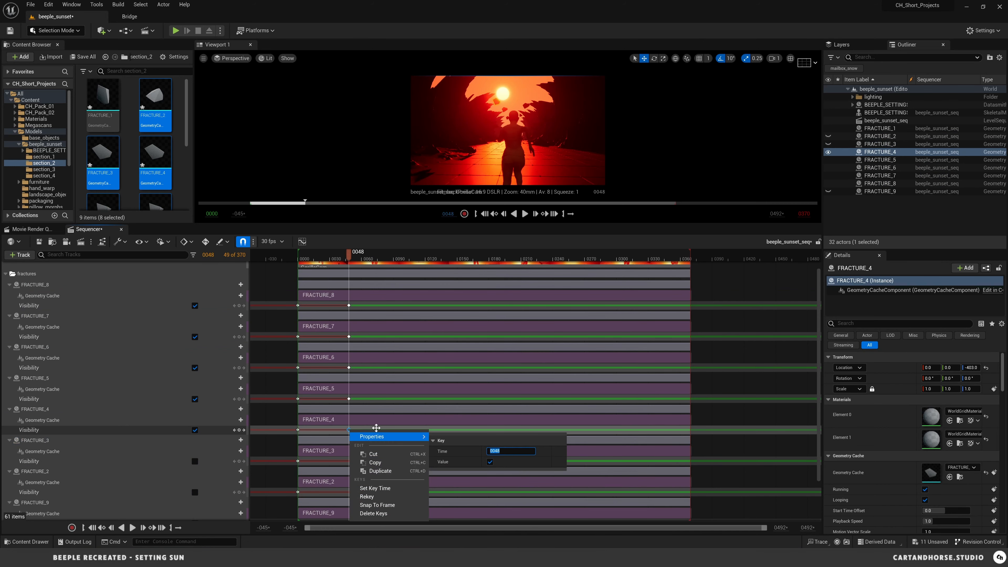
text(137)
key(Return)
Move FRACTURE_5's Visibility-on key to frame 137, in line with FRACTURE_4's key
click(469, 420)
drag(392, 258, 436, 265)
click(472, 168)
click(323, 390)
drag(349, 399, 444, 399)
Find where FRACTURE_6 starts to break and set its Visibility-on key to frame 168
drag(443, 257, 461, 256)
click(477, 167)
click(37, 380)
click(35, 347)
drag(349, 368, 472, 368)
drag(472, 259, 492, 259)
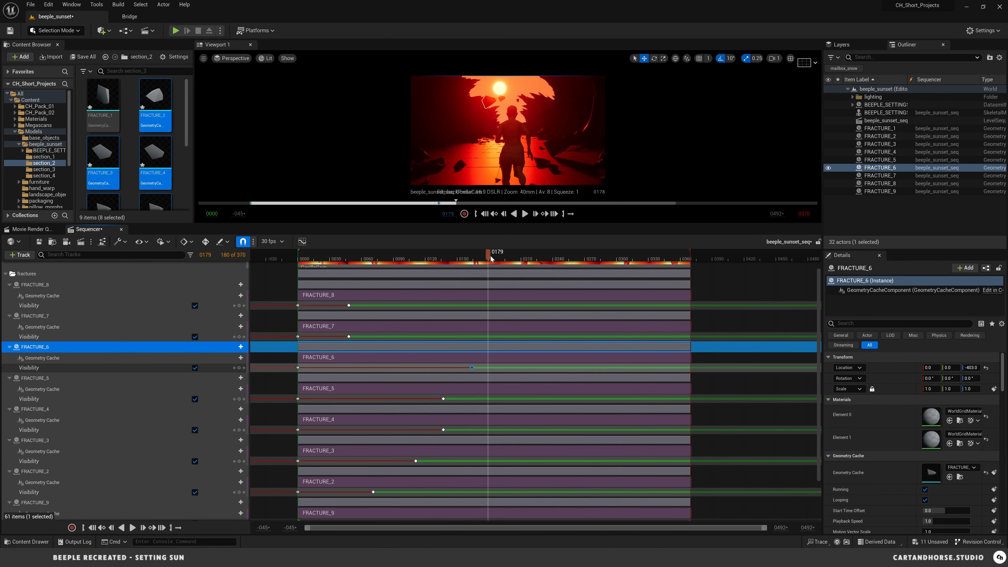
drag(479, 369, 467, 368)
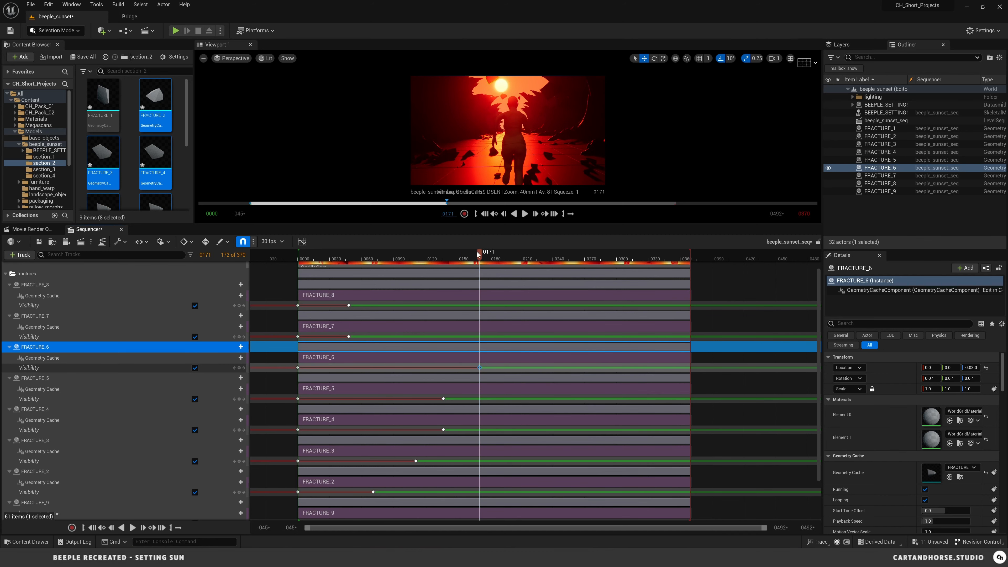
drag(477, 254, 477, 254)
right_click(480, 367)
mouse_move(498, 374)
click(640, 388)
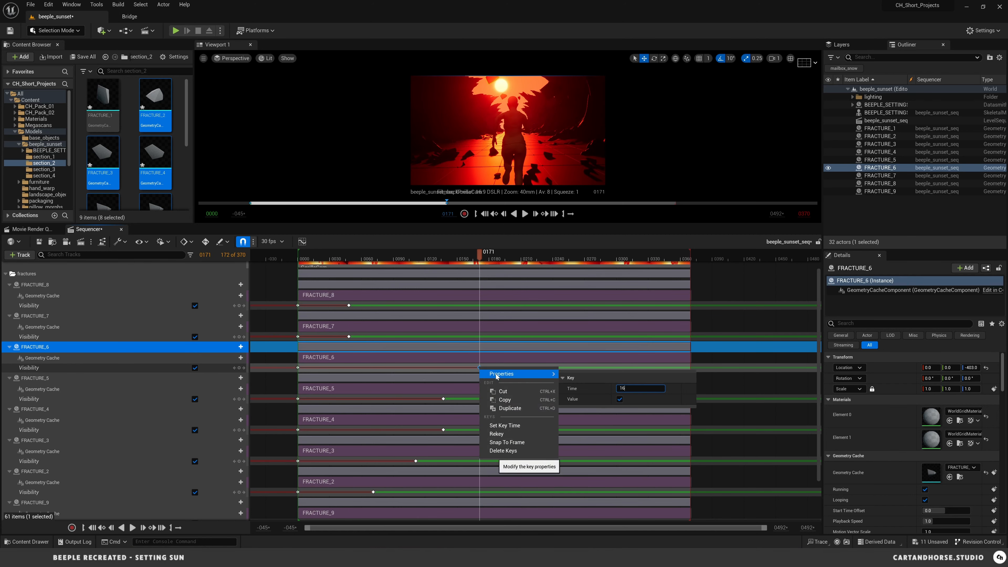
text(168)
click(714, 416)
key(Left)
key(Left)
Move FRACTURE_7's Visibility-on key to frame 238 and FRACTURE_8's to about frame 248
click(481, 255)
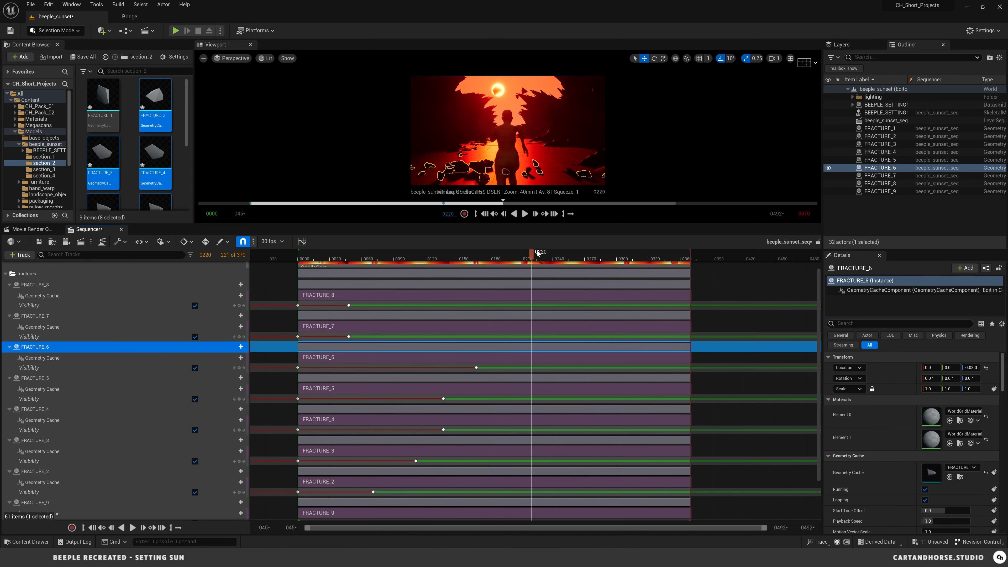
drag(508, 256, 552, 266)
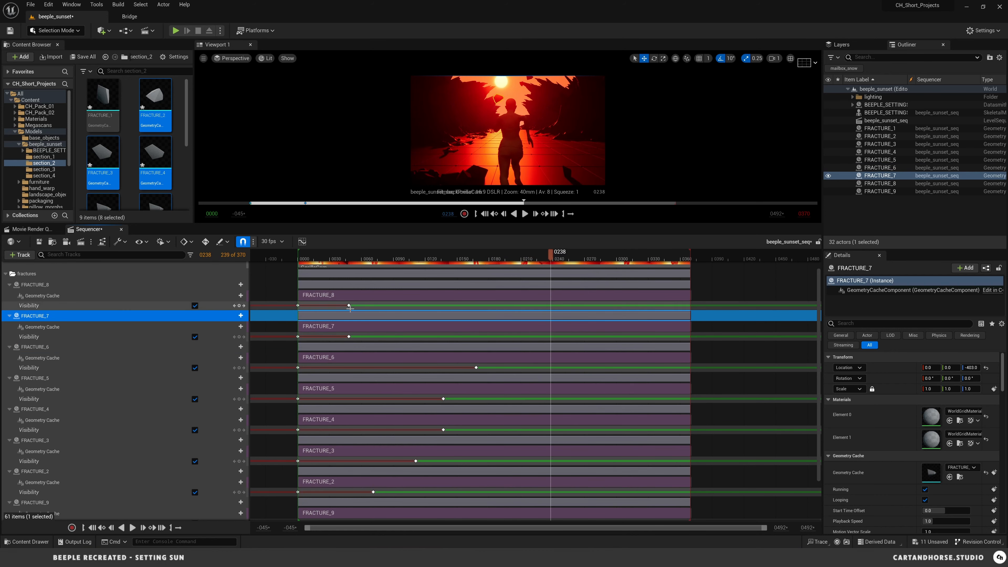
drag(349, 305, 499, 306)
drag(349, 337, 455, 336)
drag(548, 338, 551, 337)
drag(499, 305, 541, 305)
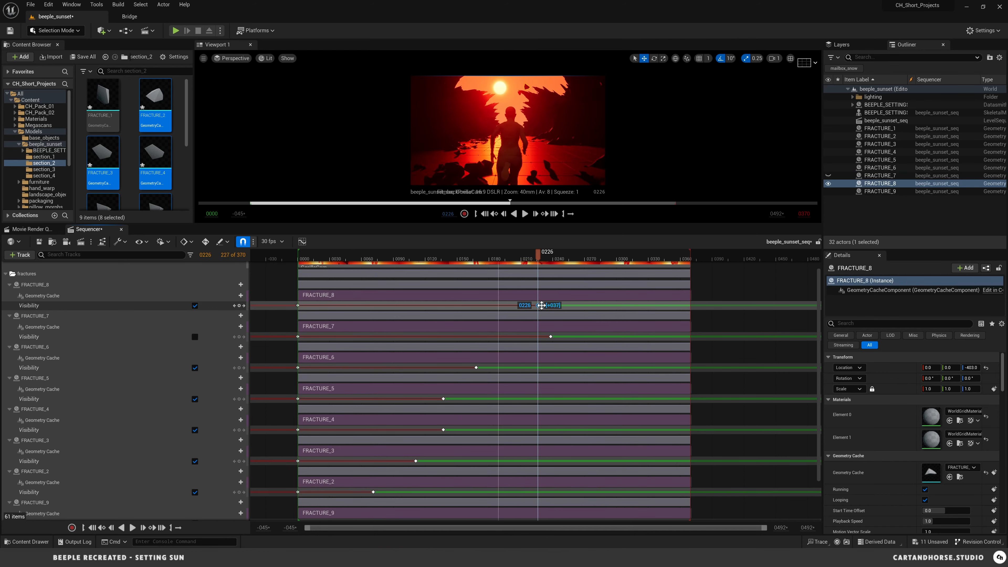
Place FRACTURE_9 above FRACTURE_8 in the fractures folder and move its Visibility-on key to about frame 265
scroll(372, 304, up, 2)
scroll(60, 429, down, 4)
drag(47, 451, 48, 309)
drag(394, 335, 452, 335)
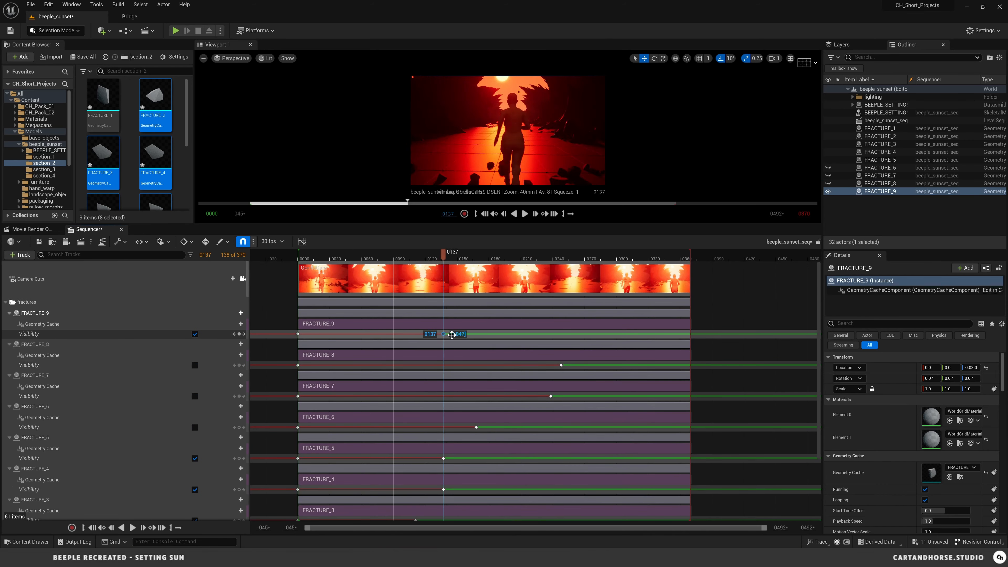
drag(573, 336, 653, 336)
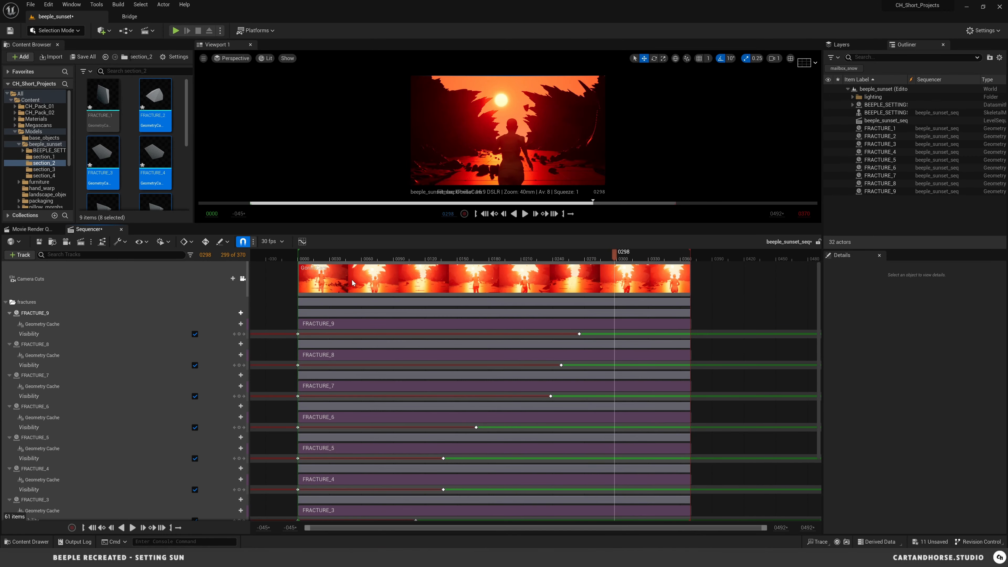
Return to the start of the sequence, enlarge the viewport and play the animation
drag(352, 280, 300, 281)
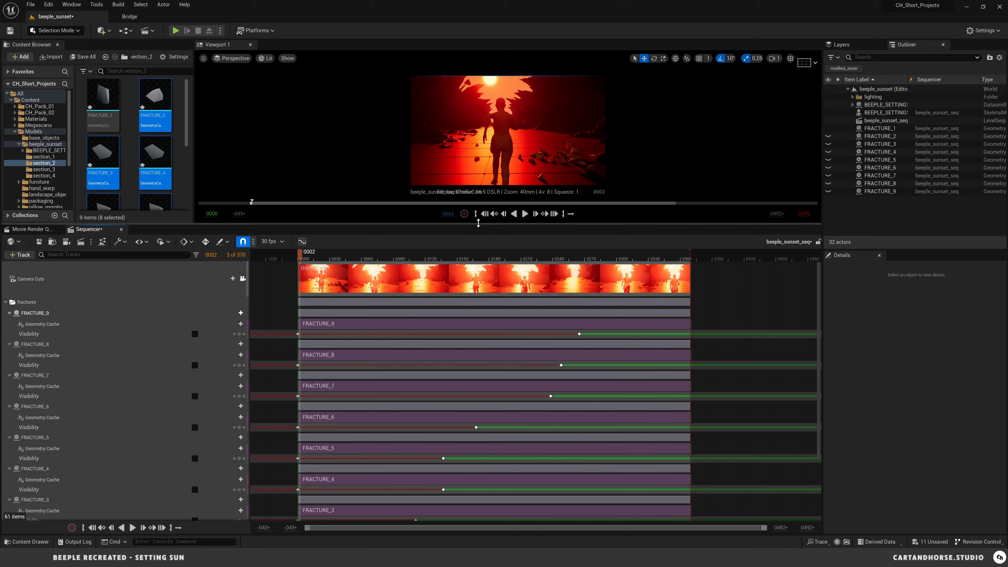
drag(478, 225, 525, 382)
click(526, 372)
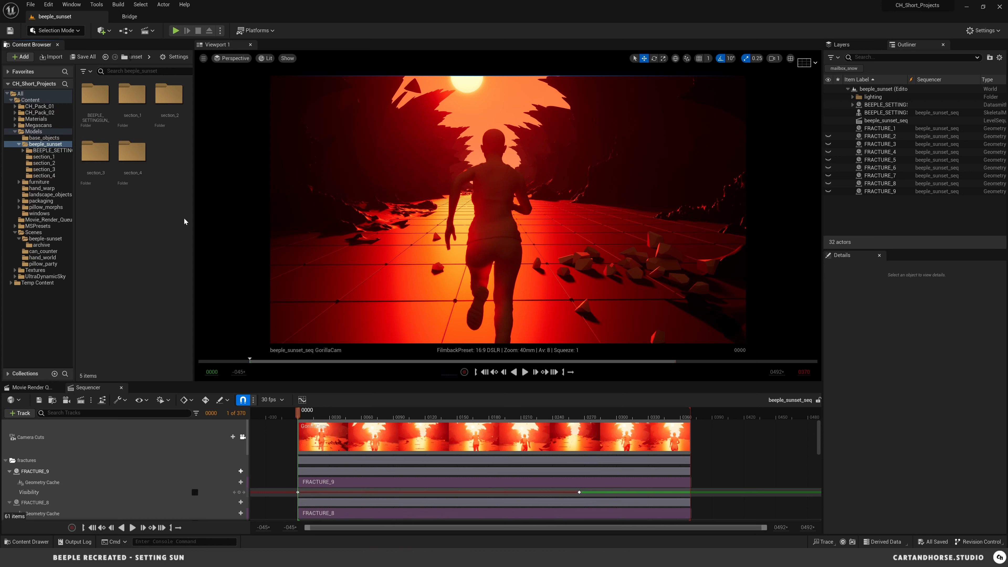
Create a folder named materials inside the beeple_sunset models folder and open it
right_click(177, 207)
click(213, 257)
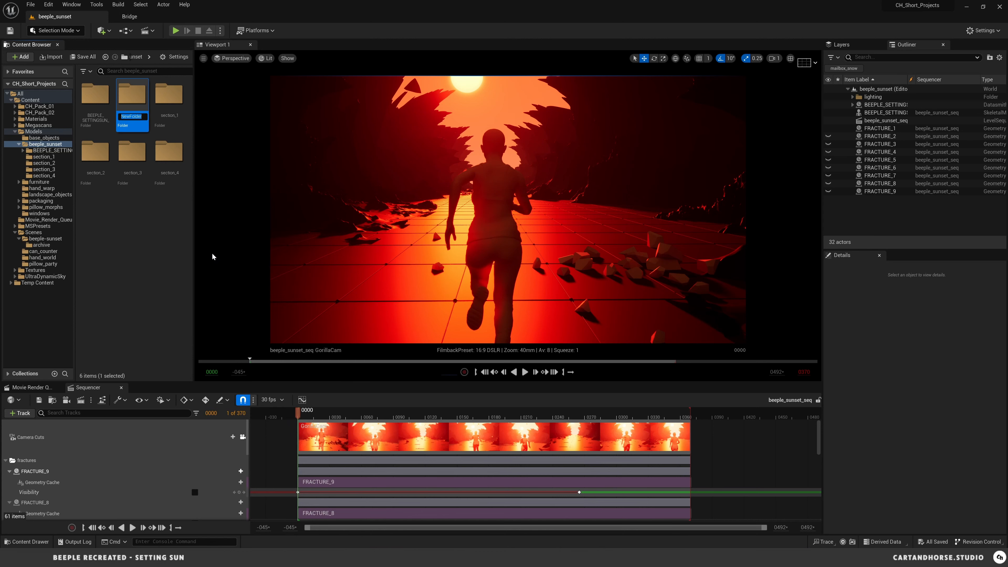
text(materials)
key(Return)
double_click(137, 130)
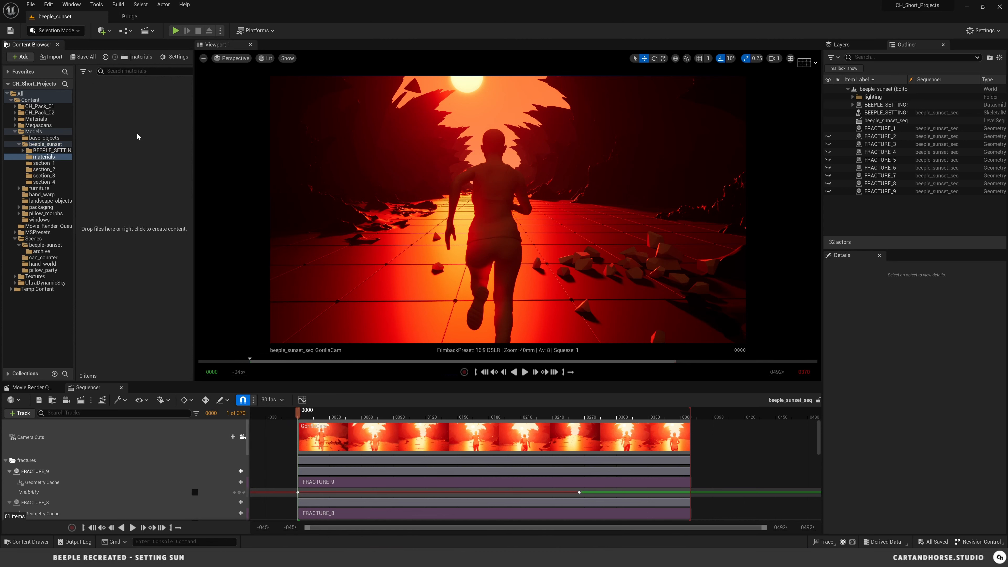
Create a new material named M_beeple in the materials folder and open it for editing
right_click(142, 169)
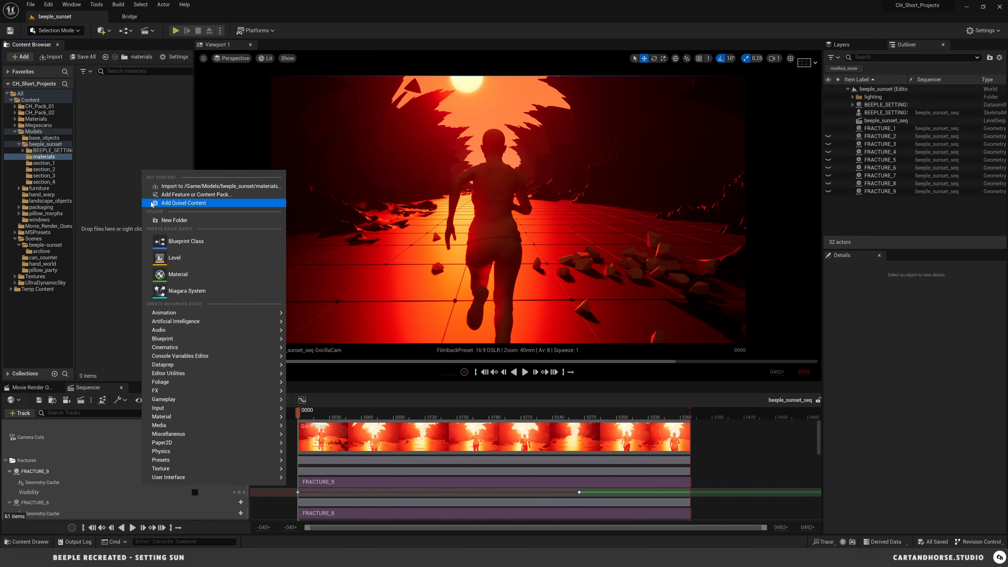
click(168, 274)
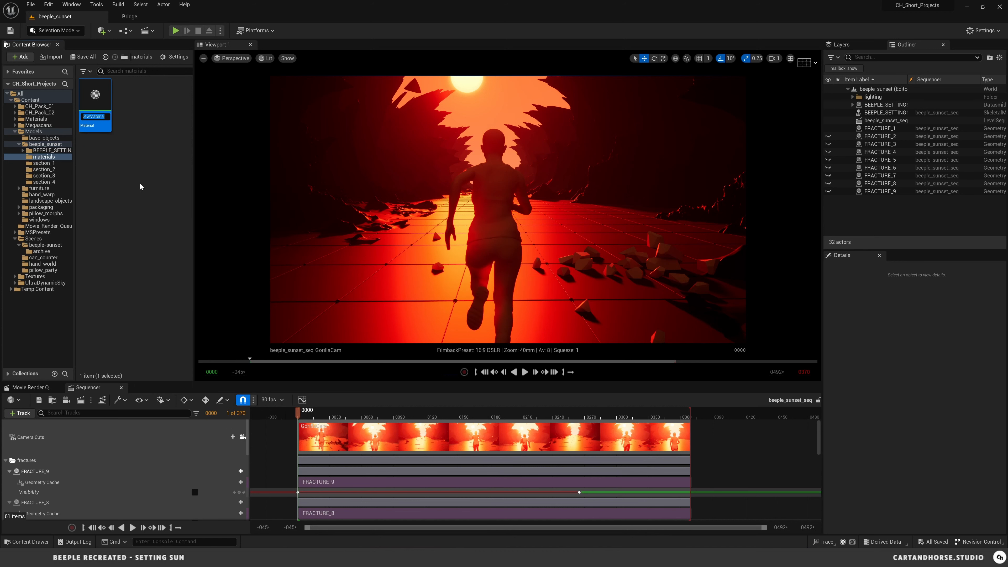
text(M_beeple)
key(Return)
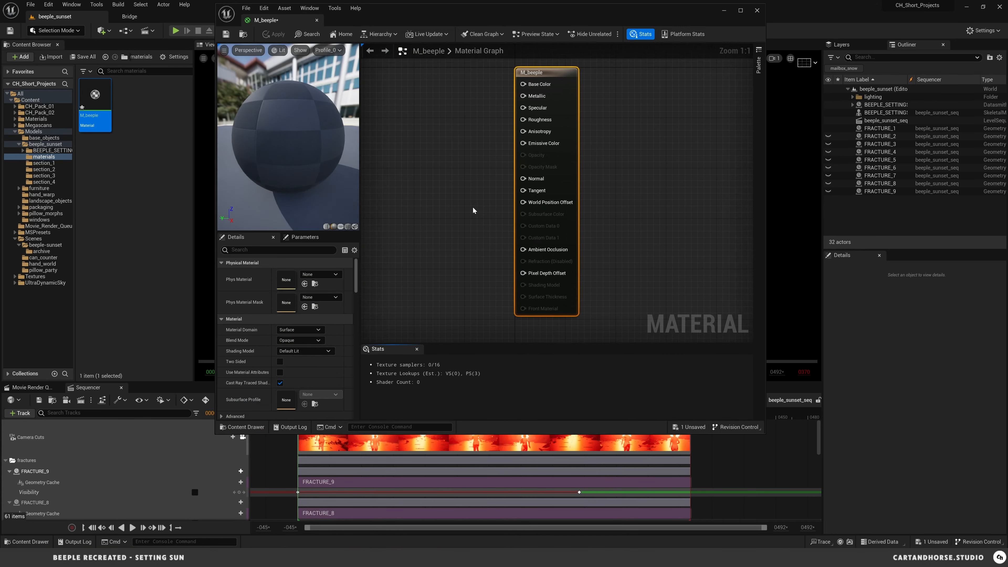
Enlarge the material editor window to make more room for the node graph
right_drag(436, 161, 547, 167)
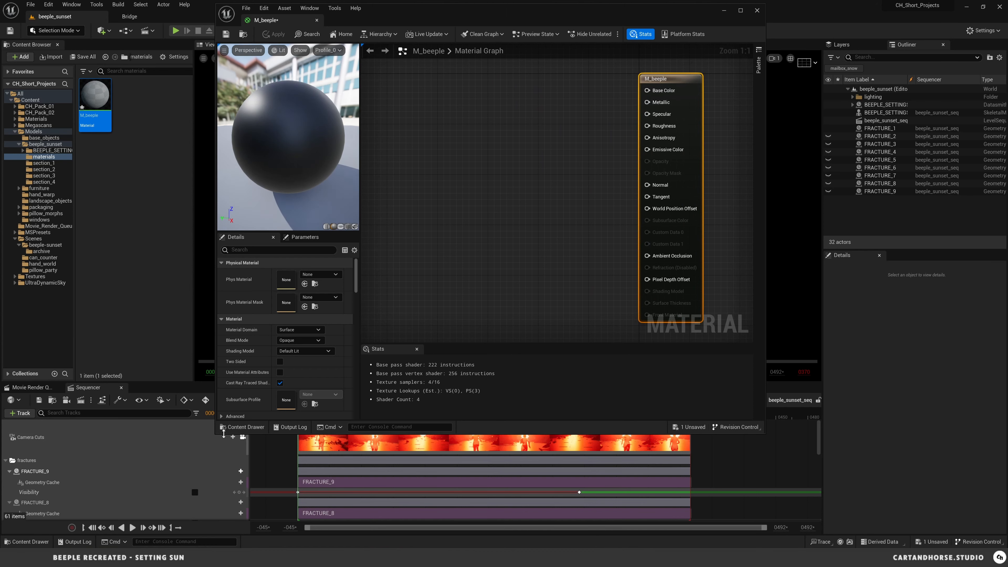
drag(221, 434, 221, 488)
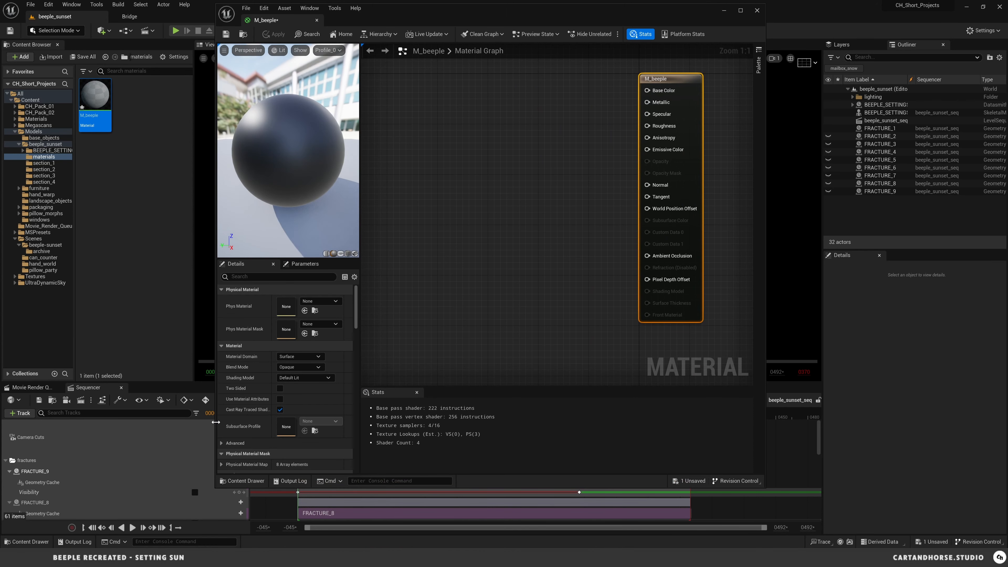
drag(216, 422, 158, 418)
right_drag(469, 147, 524, 154)
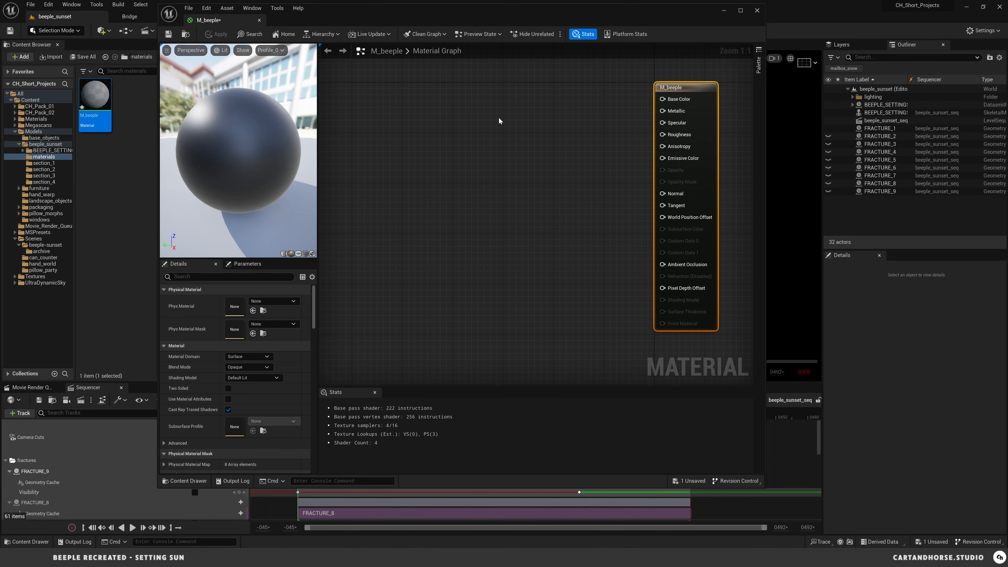
right_drag(499, 118, 509, 121)
Add a vector parameter named base color and connect it to the material's Base Color input
click(468, 119)
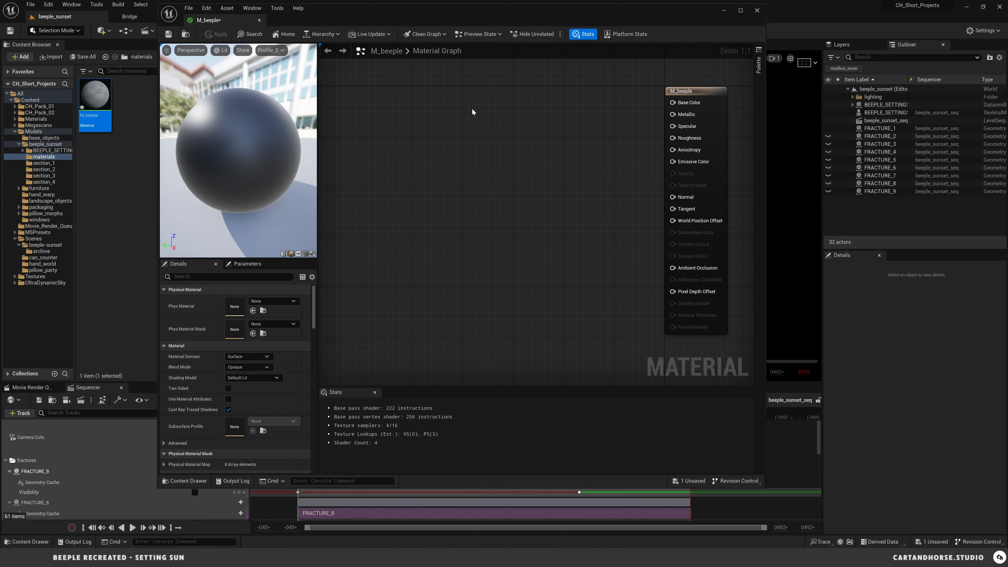
click(457, 80)
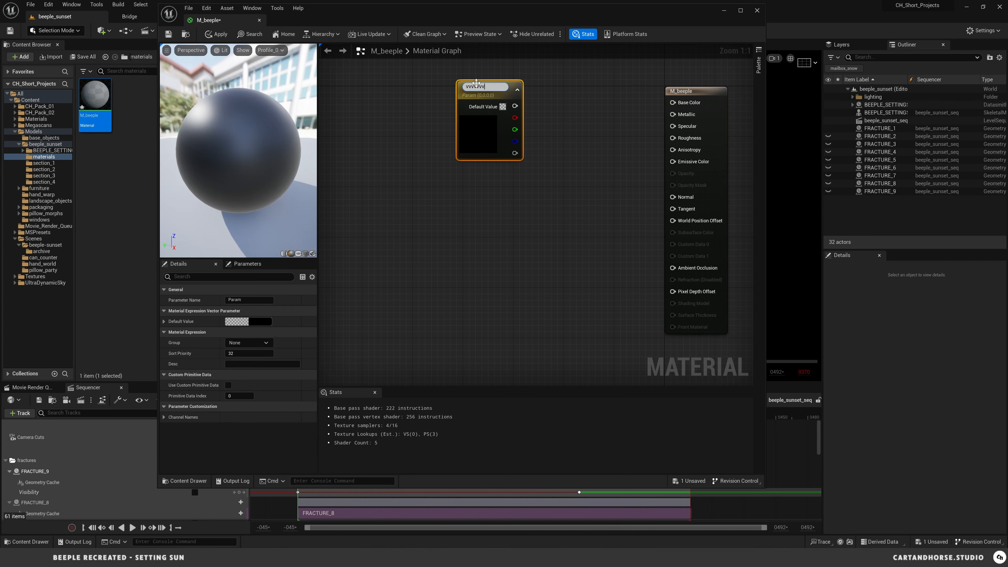
text(vvvvvvv)
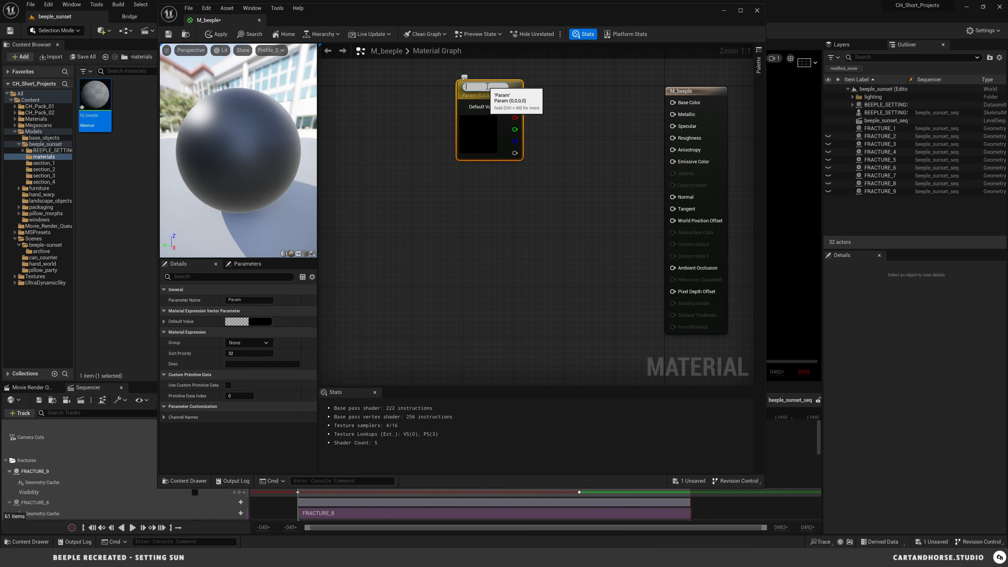
text(or)
key(Return)
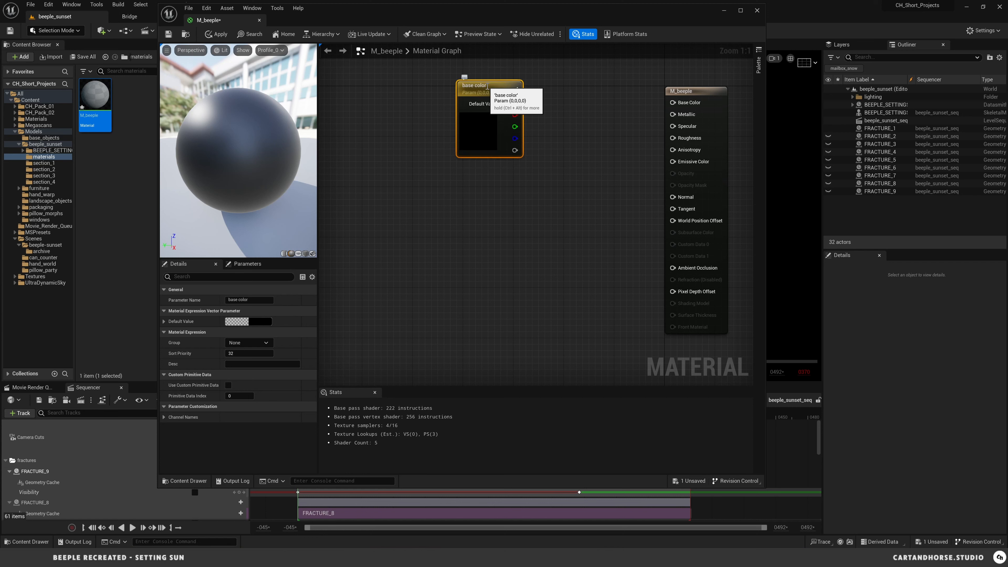
drag(515, 103, 673, 102)
Add two scalar parameters named specular and roughness below the base color node
click(465, 199)
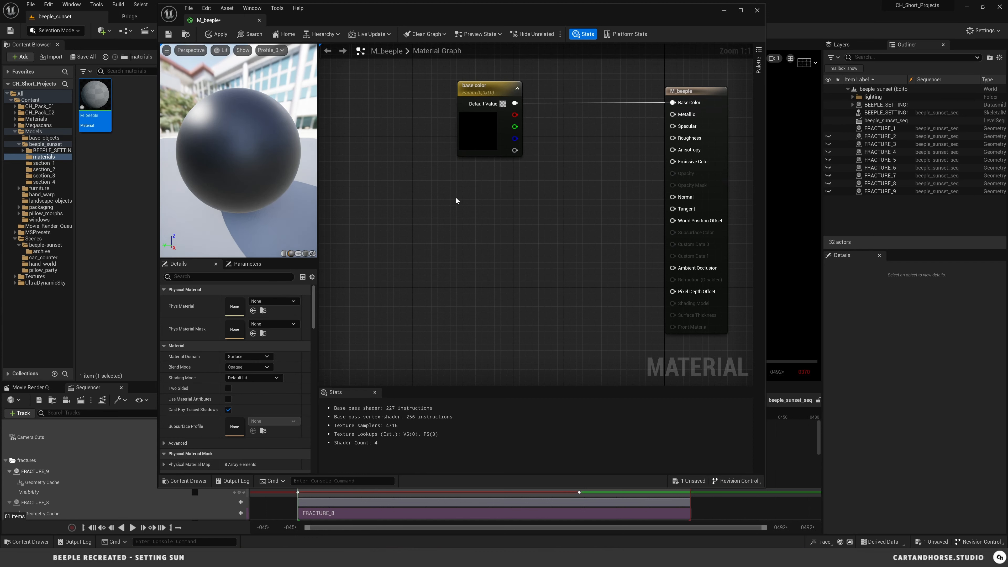
click(456, 196)
text(sp)
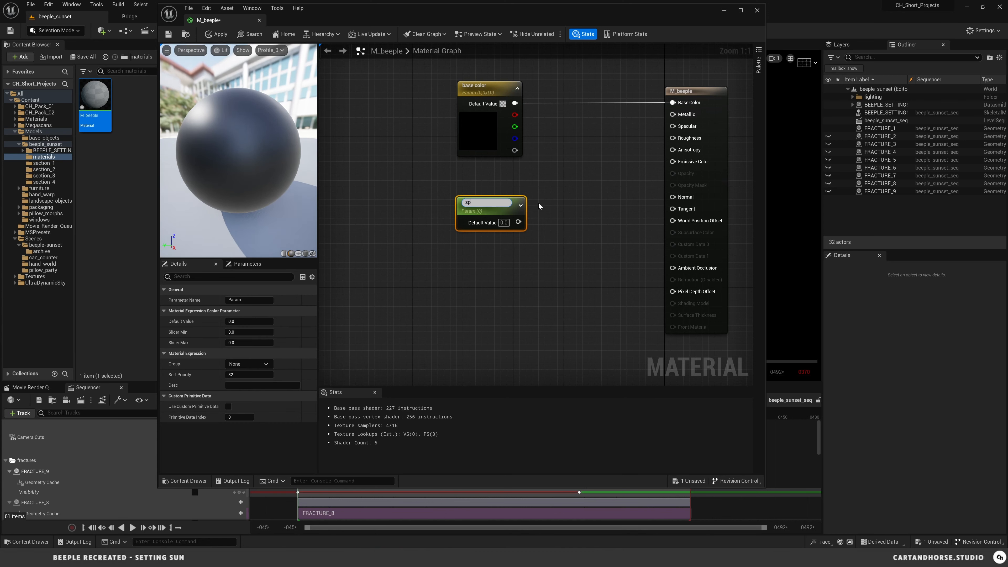
text(ecular)
key(Return)
click(465, 254)
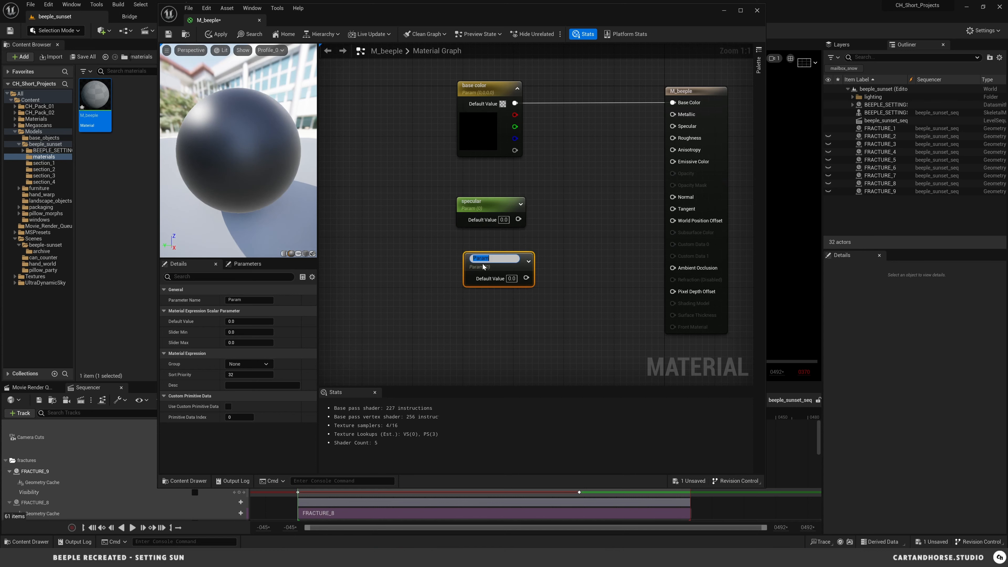
text(roughness)
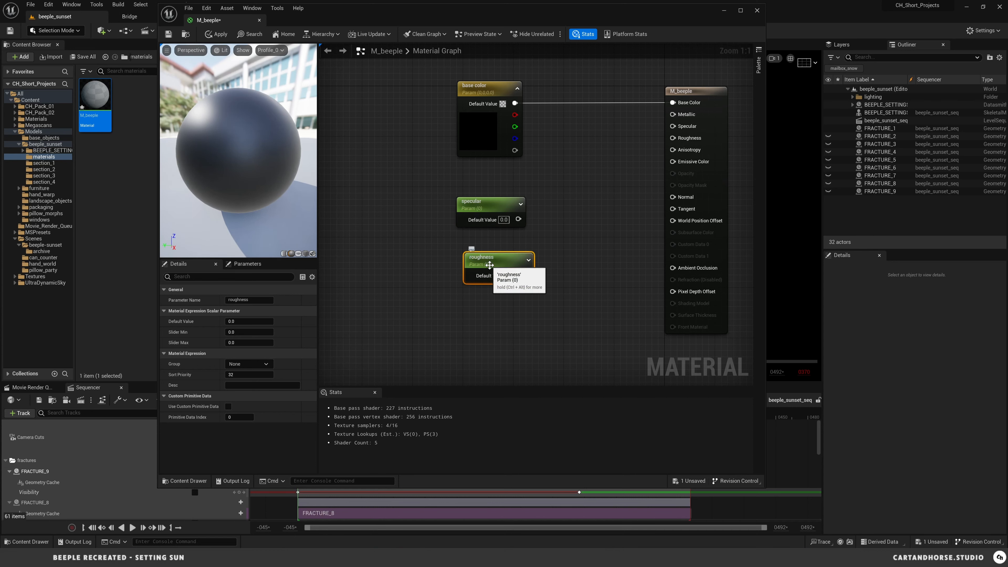
Align the roughness parameter under specular and connect both parameters to the material's Specular and Roughness inputs
key(Return)
drag(503, 262, 496, 248)
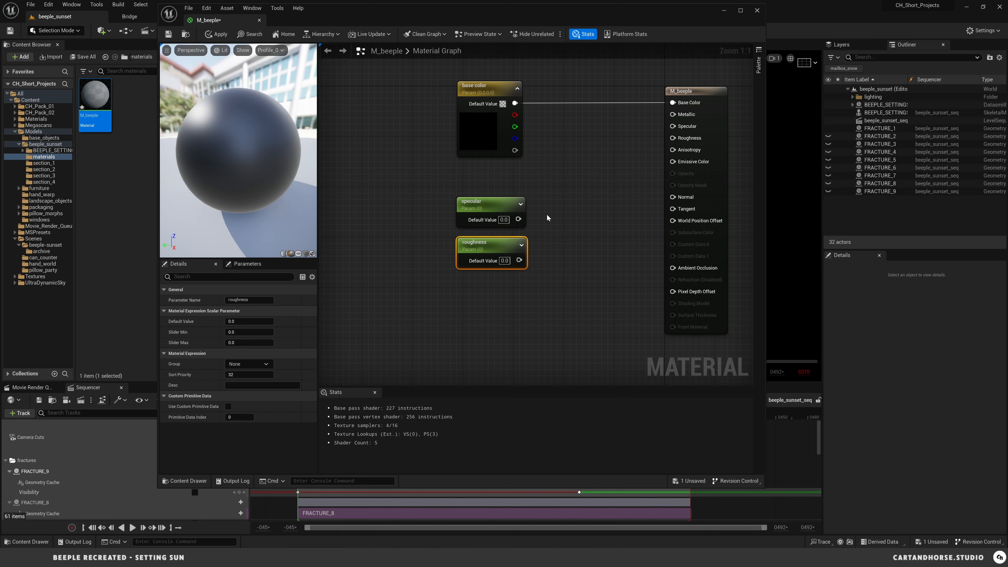
drag(518, 219, 673, 126)
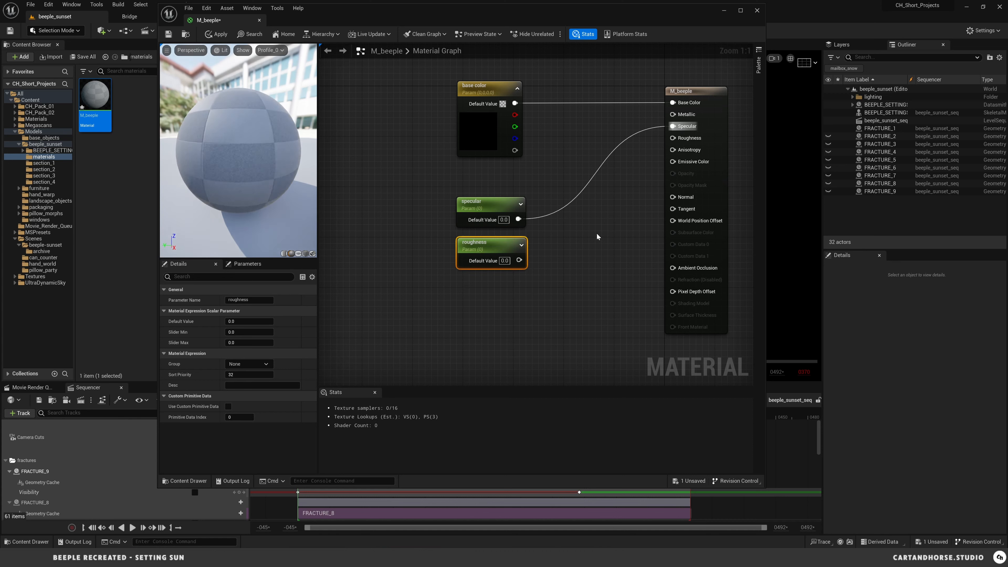
drag(519, 261, 688, 139)
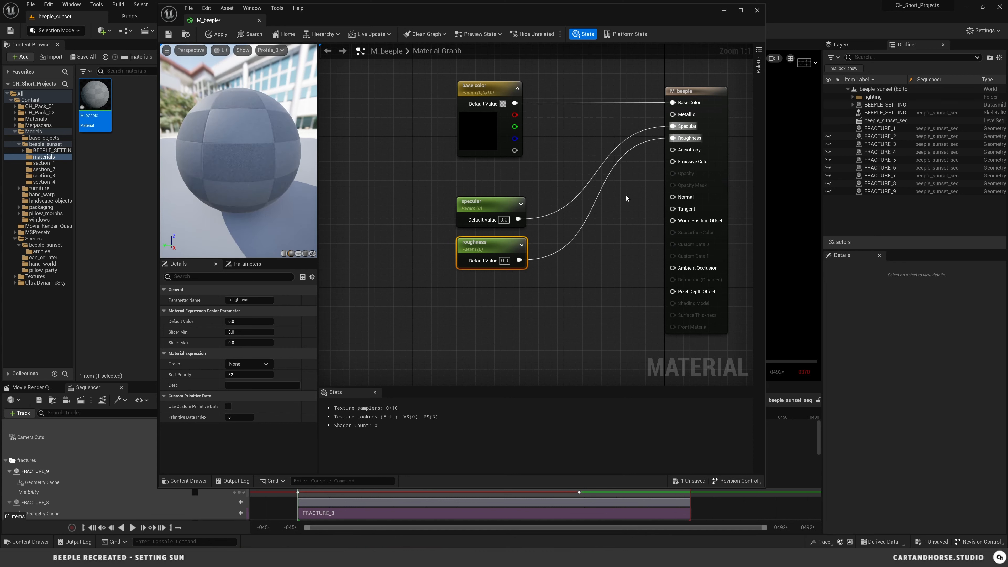
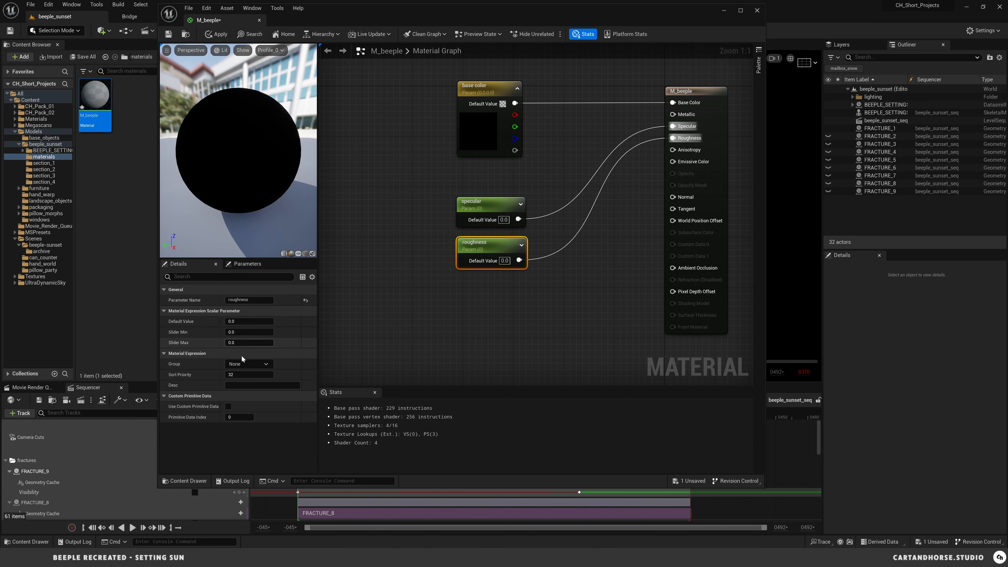
Assign the roughness, base color and specular parameters to a group named Material, save M_beeple and minimize its editor
click(248, 363)
text(PR)
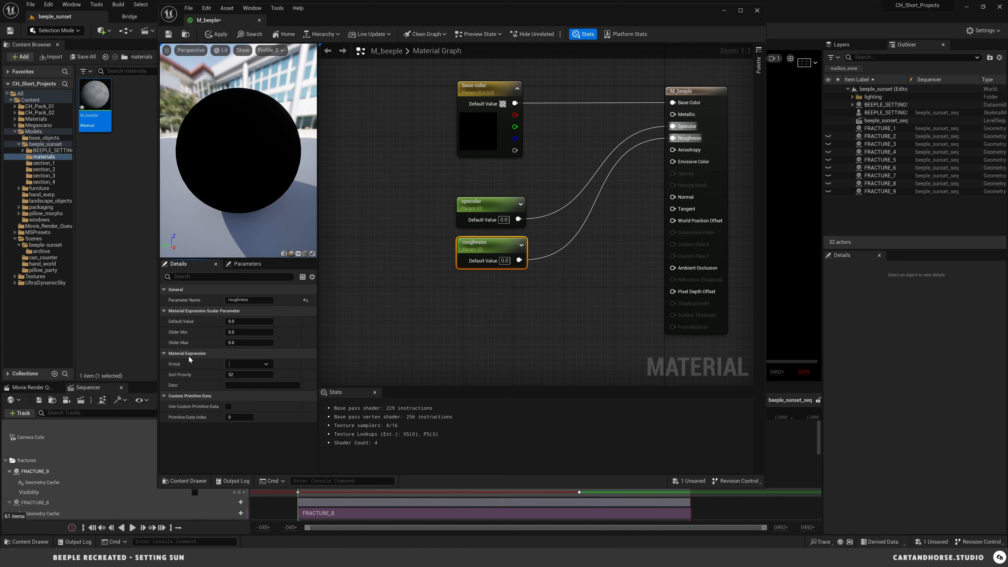
text(Material)
click(494, 205)
click(491, 90)
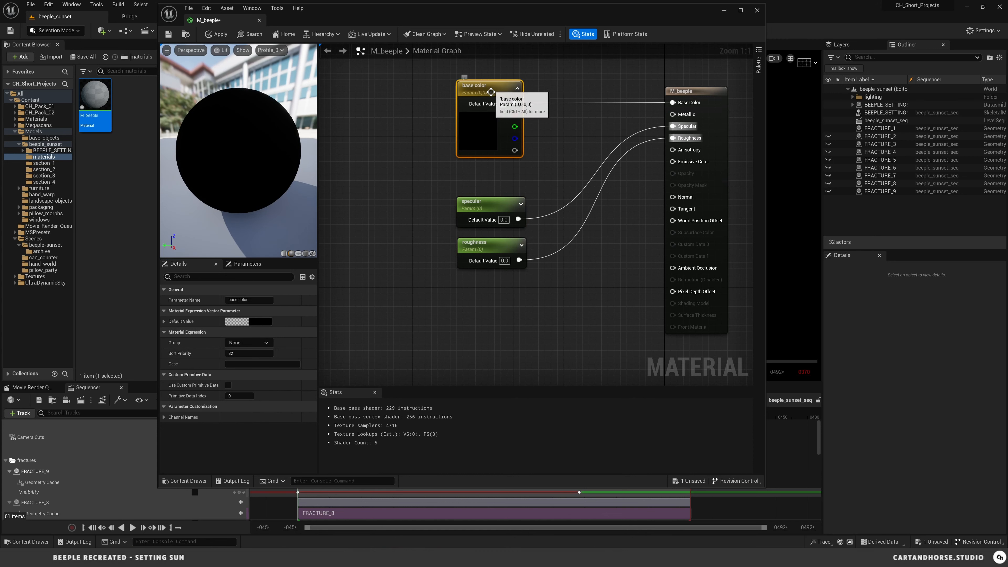
shift+click(483, 212)
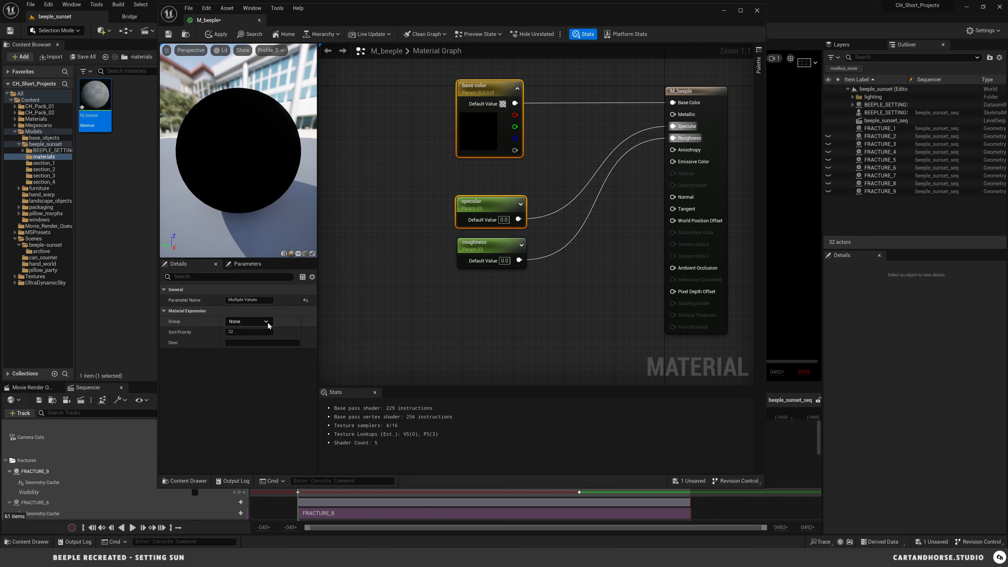
click(248, 322)
click(261, 330)
click(323, 158)
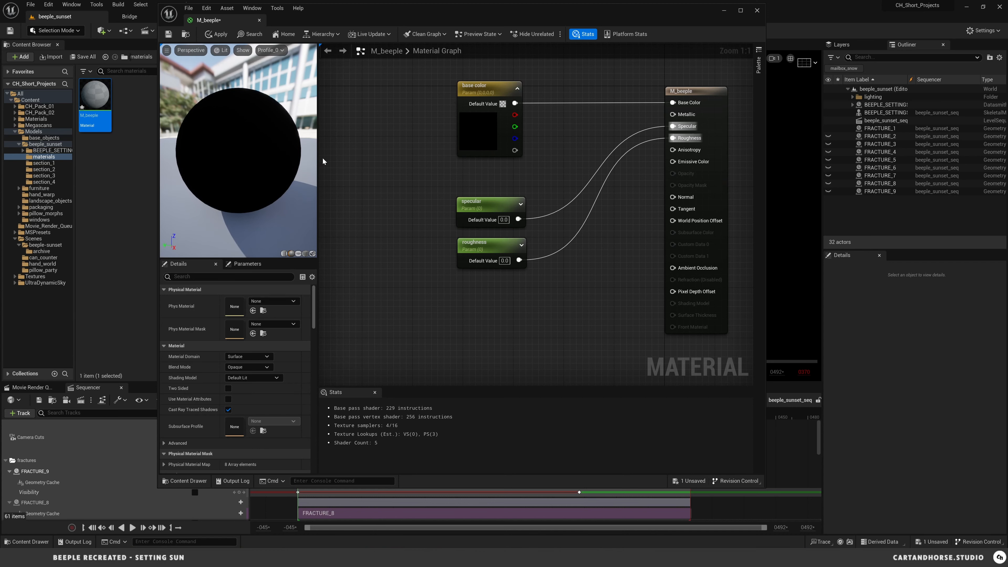
click(167, 35)
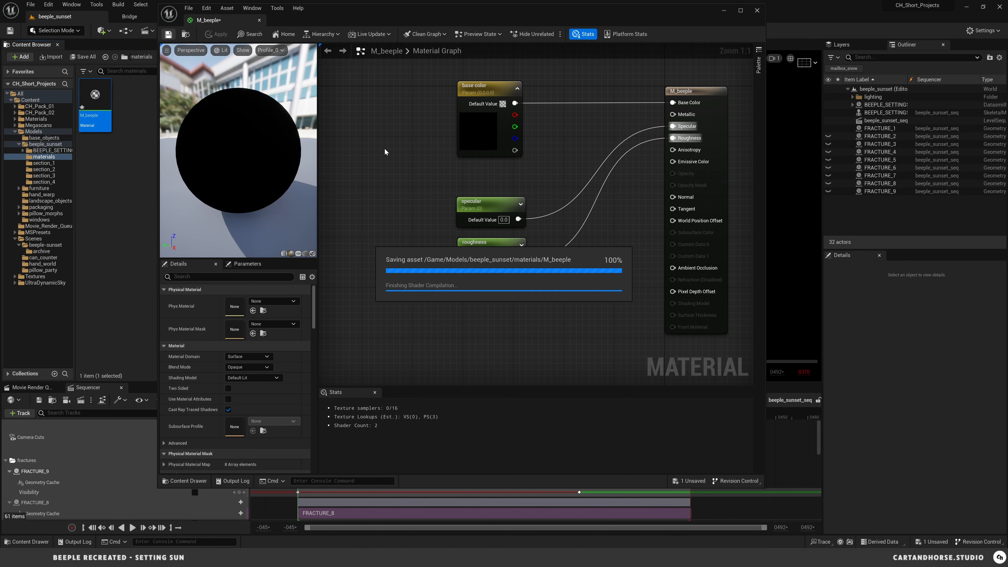
click(726, 11)
Create a material instance from M_beeple and name it MI_beeple_1
click(153, 132)
right_click(96, 97)
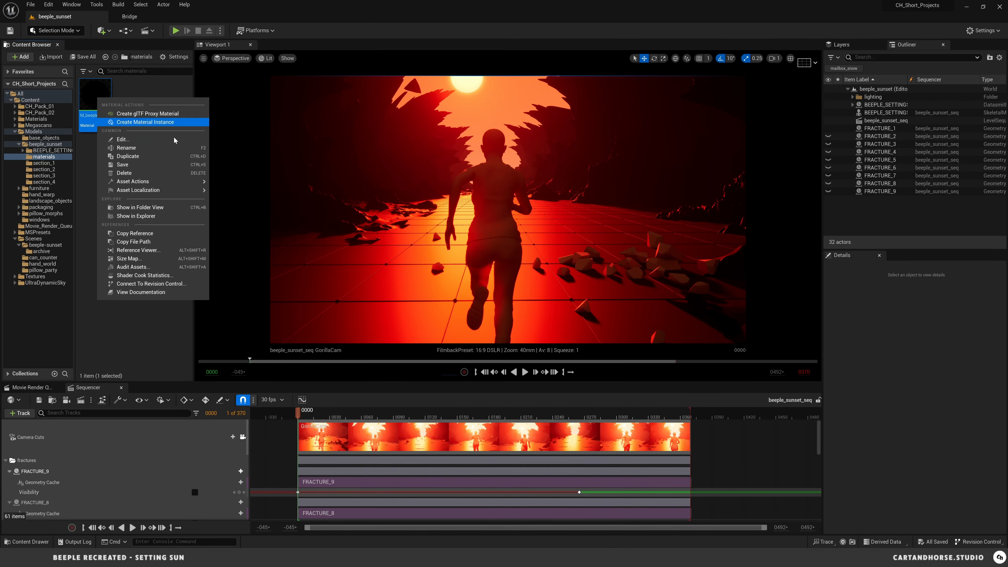
click(154, 124)
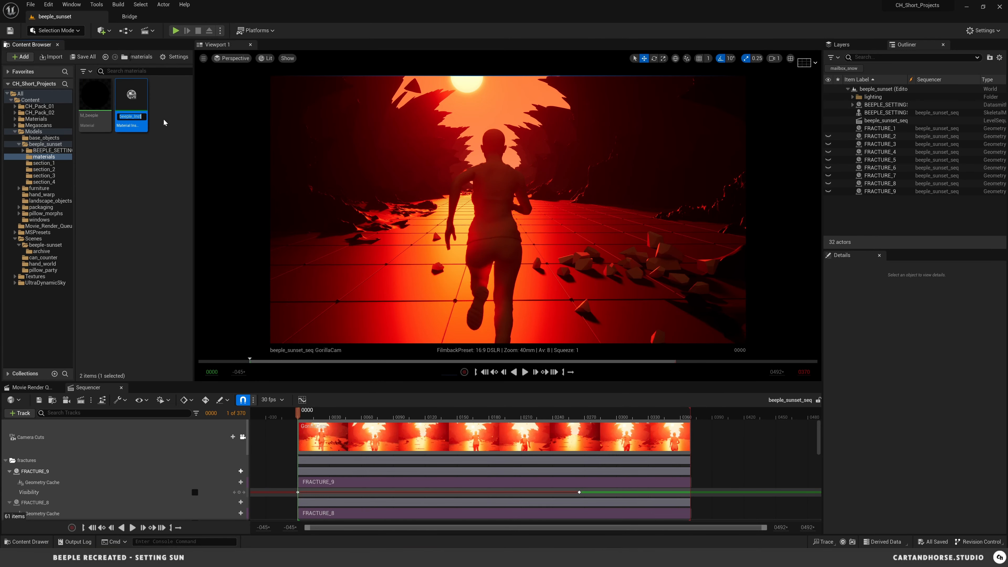
key(Right)
key(BackSpace)
key(BackSpace)
key(BackSpace)
key(BackSpace)
key(BackSpace)
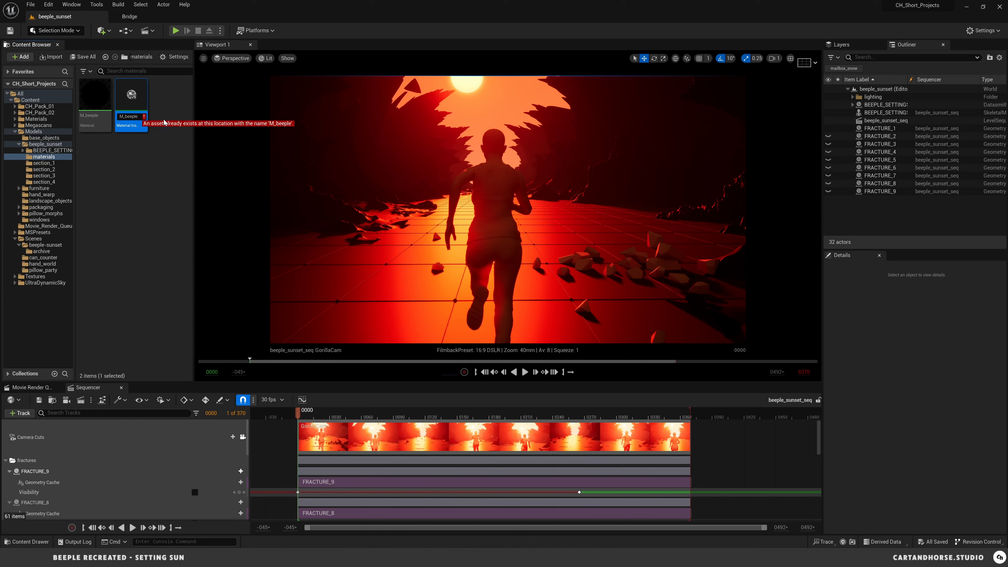
text(I)
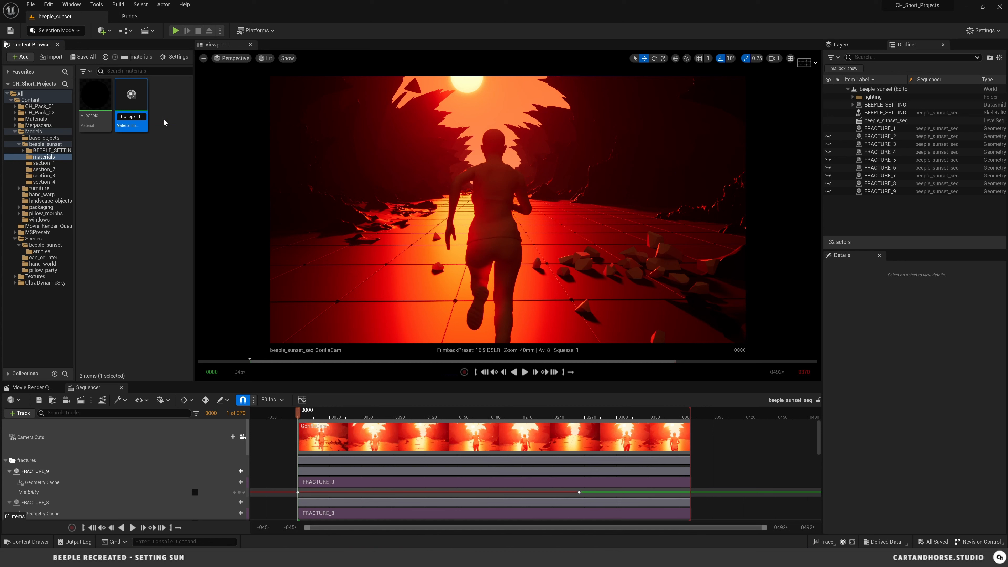
key(Return)
Apply MI_beeple_1 to the ground in the scene and open the instance in a narrower window beside the runner
click(152, 114)
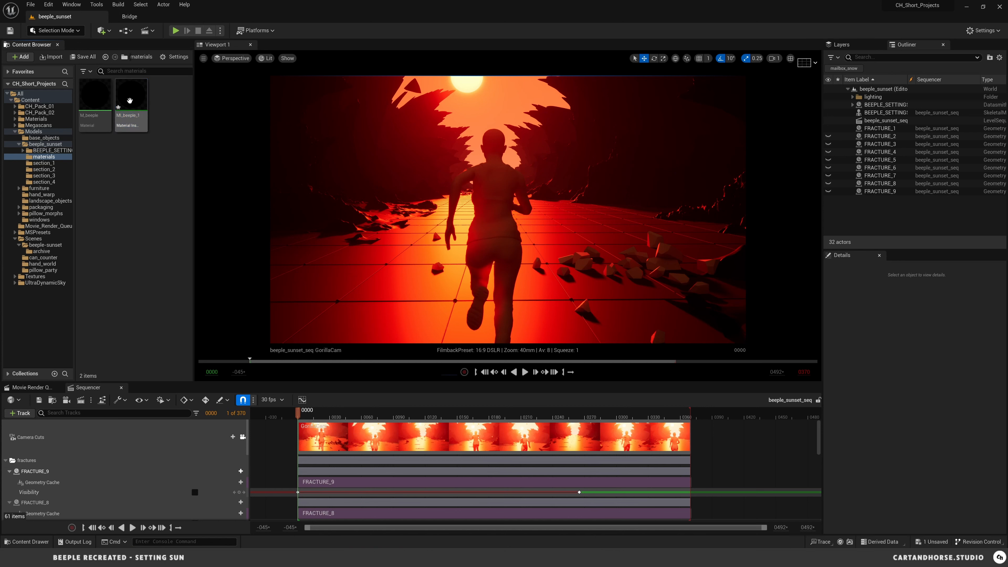
drag(129, 101, 401, 294)
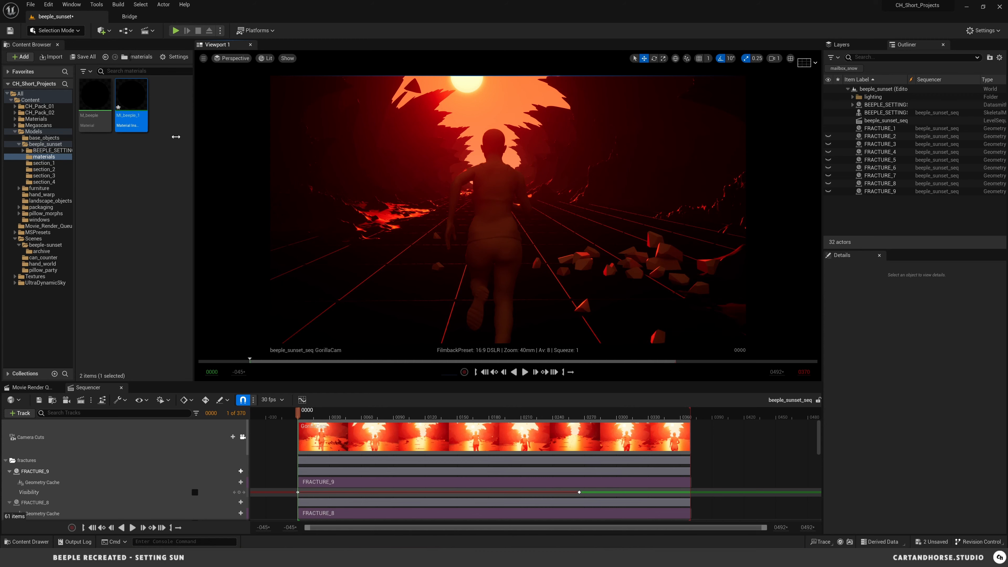
double_click(136, 105)
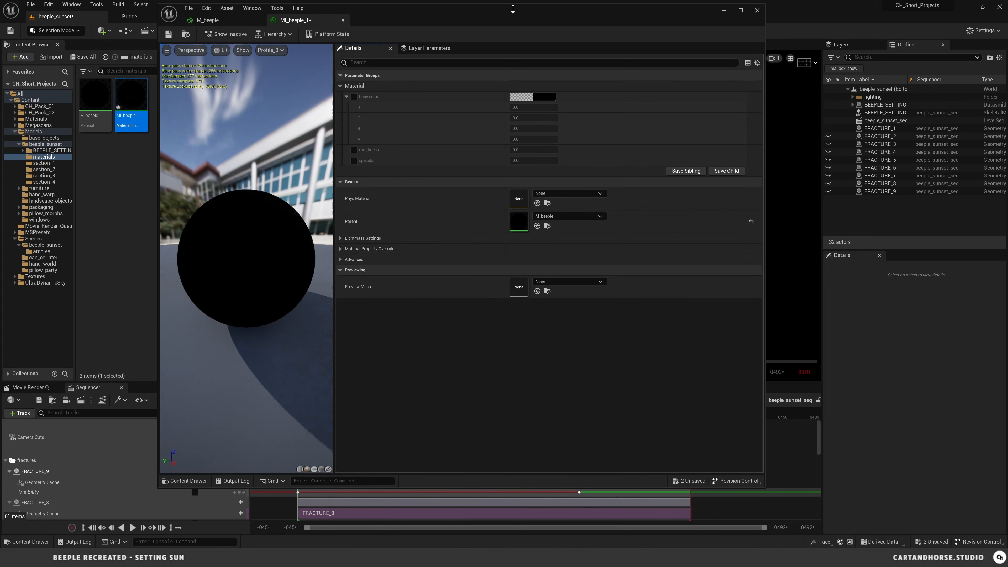
drag(766, 101, 406, 101)
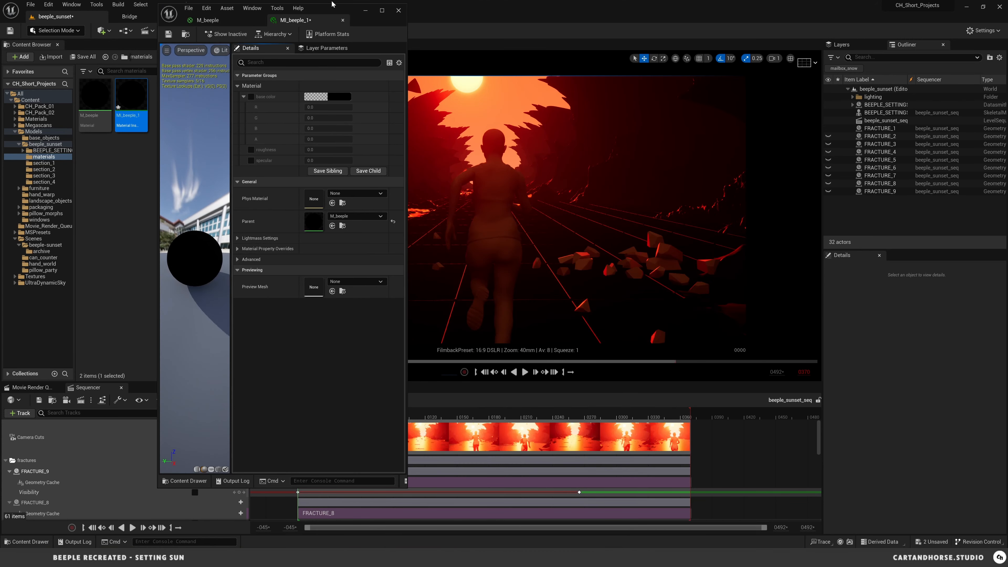
drag(330, 8, 778, 31)
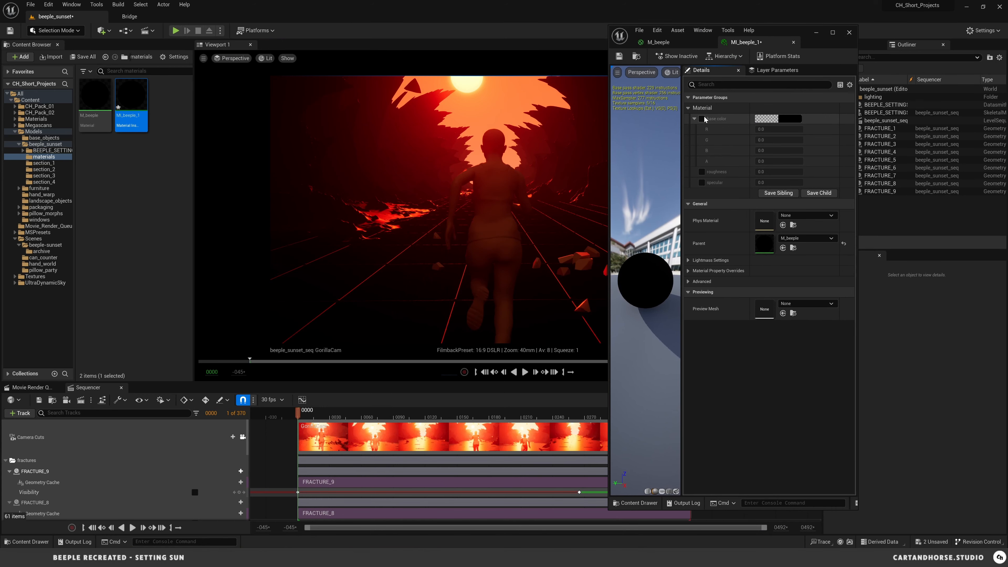
Override MI_beeple_1's roughness to about 0.21 and its specular to 1.0, and save the instance
click(702, 172)
drag(765, 171, 776, 171)
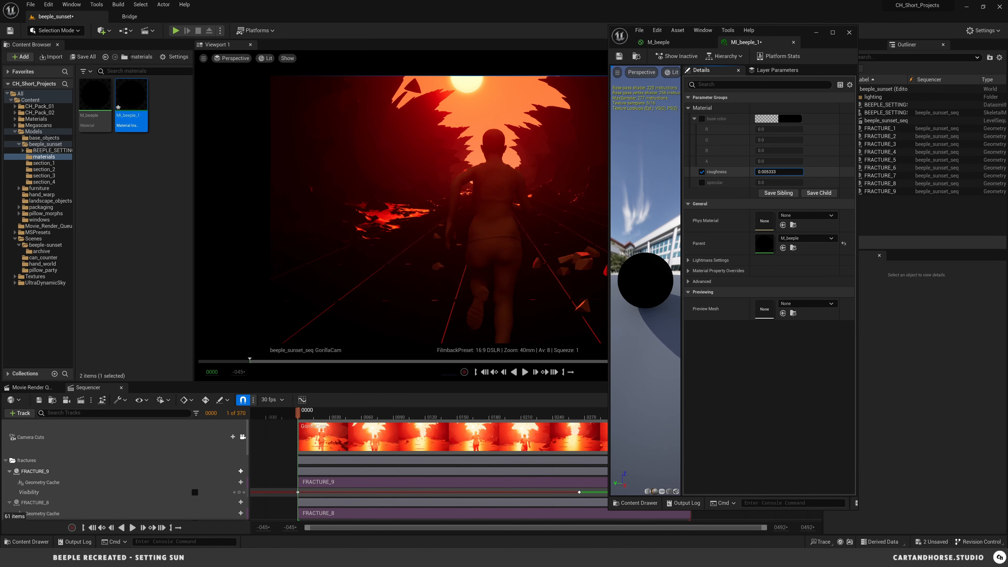
click(702, 182)
click(763, 183)
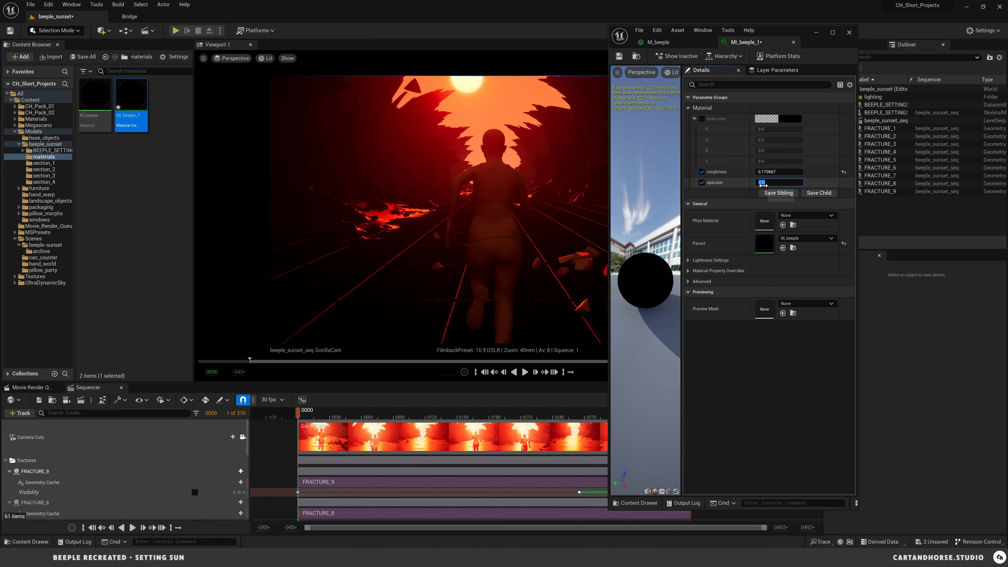
text(1)
key(Return)
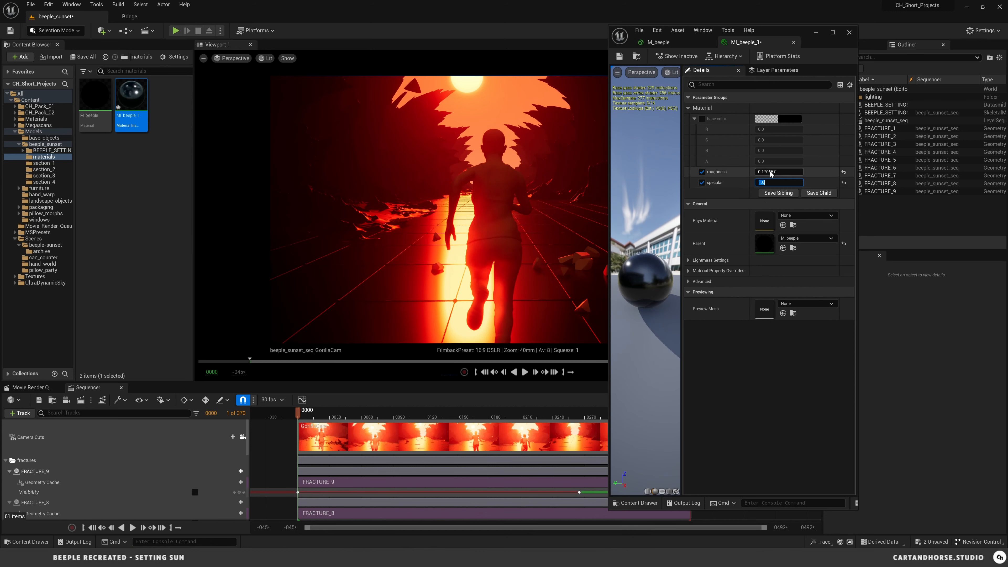
click(815, 178)
mouse_move(777, 173)
mouse_down()
mouse_move(791, 173)
mouse_move(781, 173)
mouse_up()
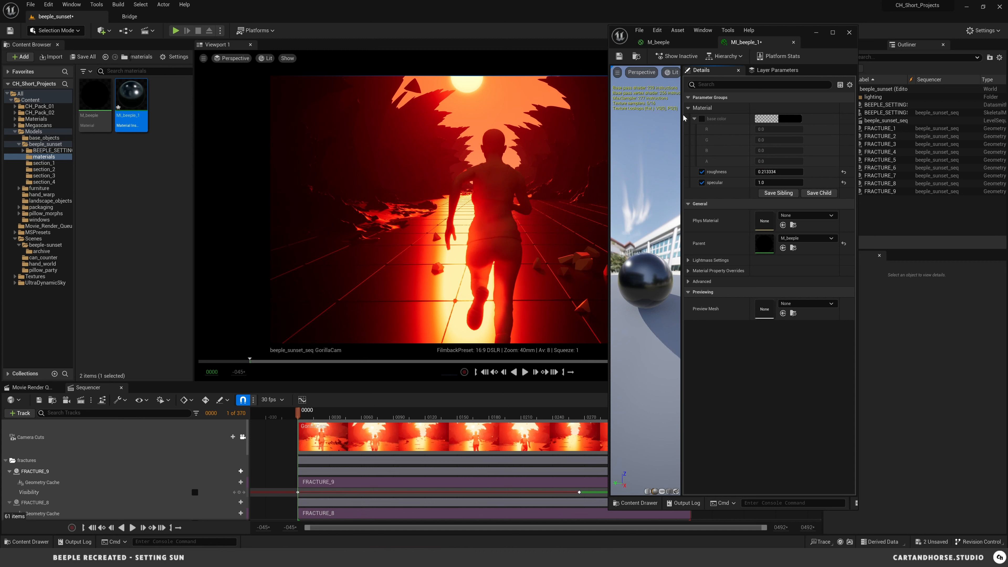
click(619, 56)
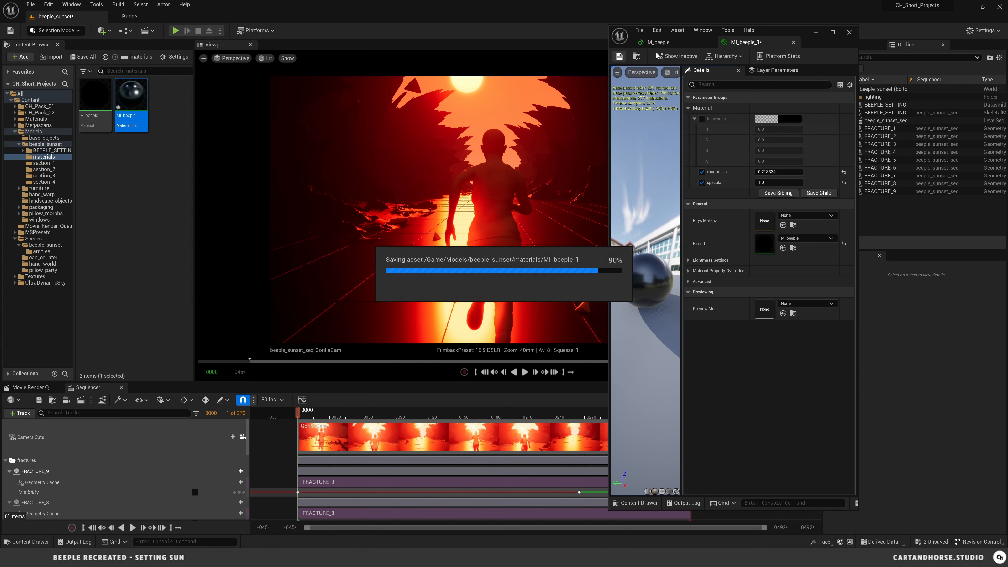
Apply MI_beeple_1 to the rocks on both sides of the runner, minimizing the instance editor to reach them
drag(136, 91, 434, 230)
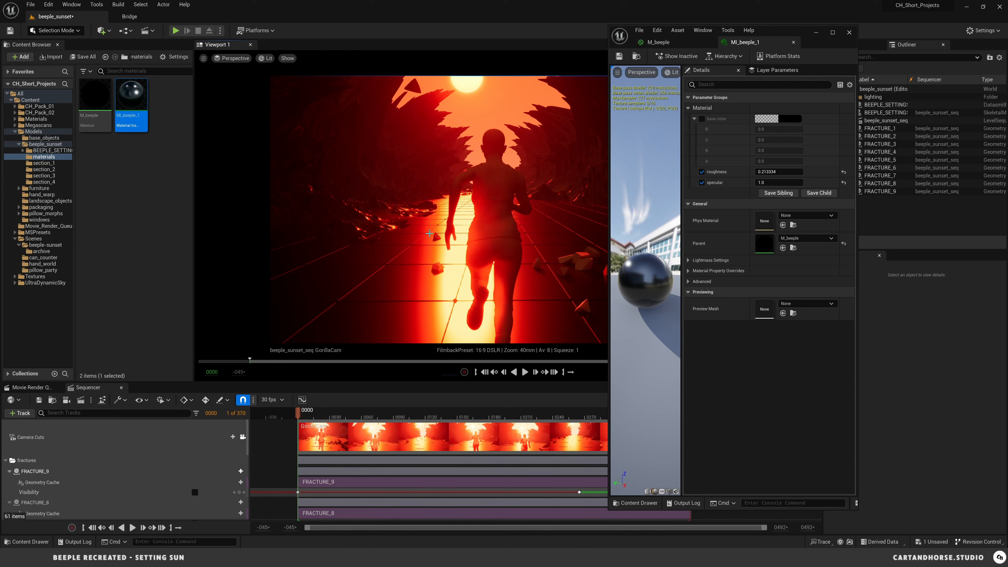
click(818, 33)
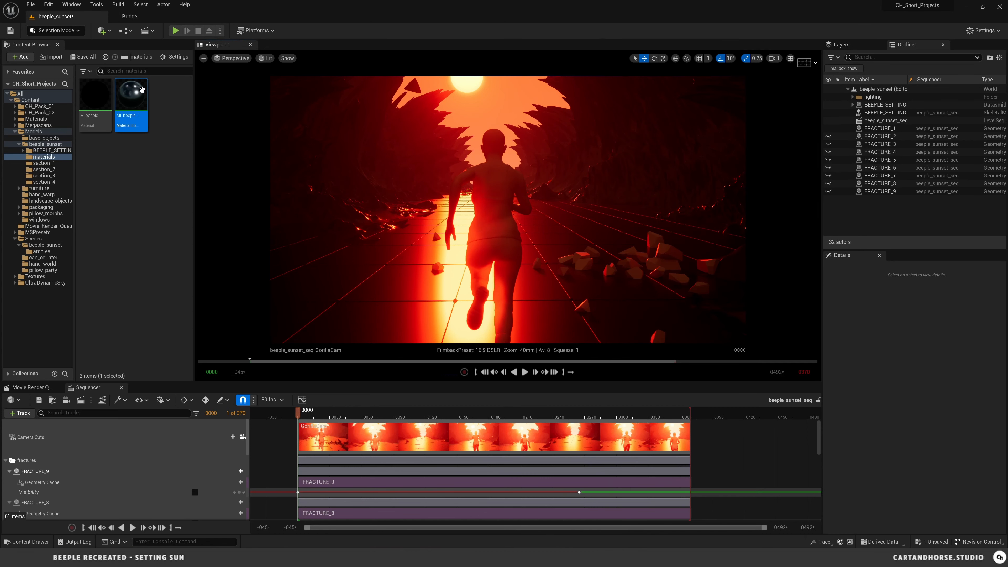
drag(142, 90, 632, 263)
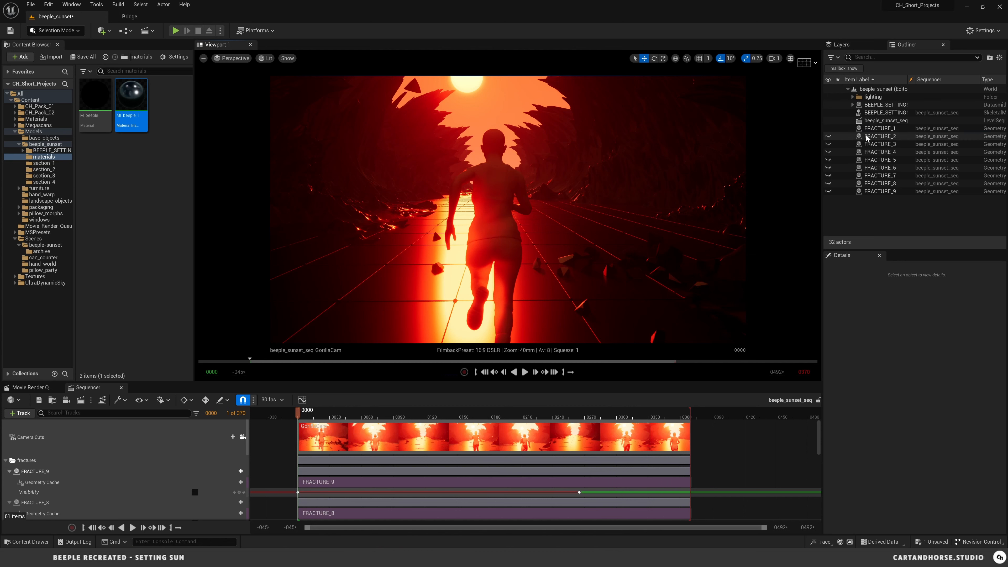
Assign MI_beeple_1 to material elements 0 and 1 of all geometry caches from FRACTURE_1 to FRACTURE_9
click(876, 137)
click(877, 129)
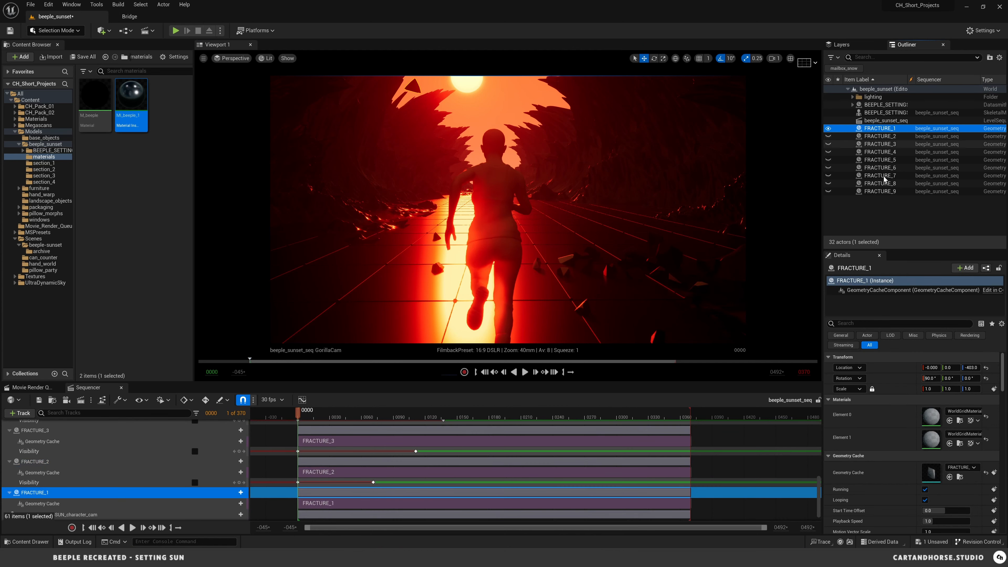
shift+click(881, 192)
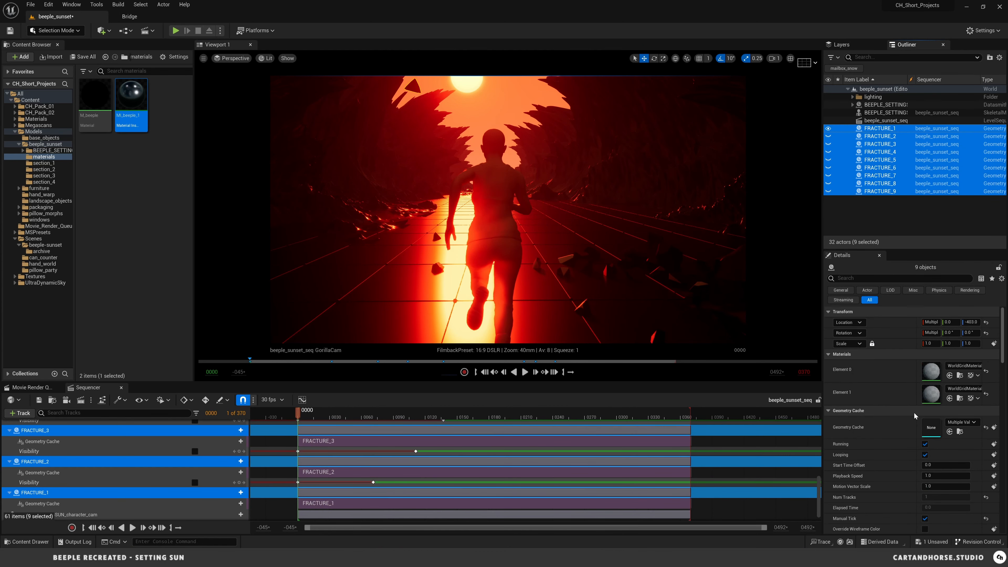
click(949, 375)
click(949, 399)
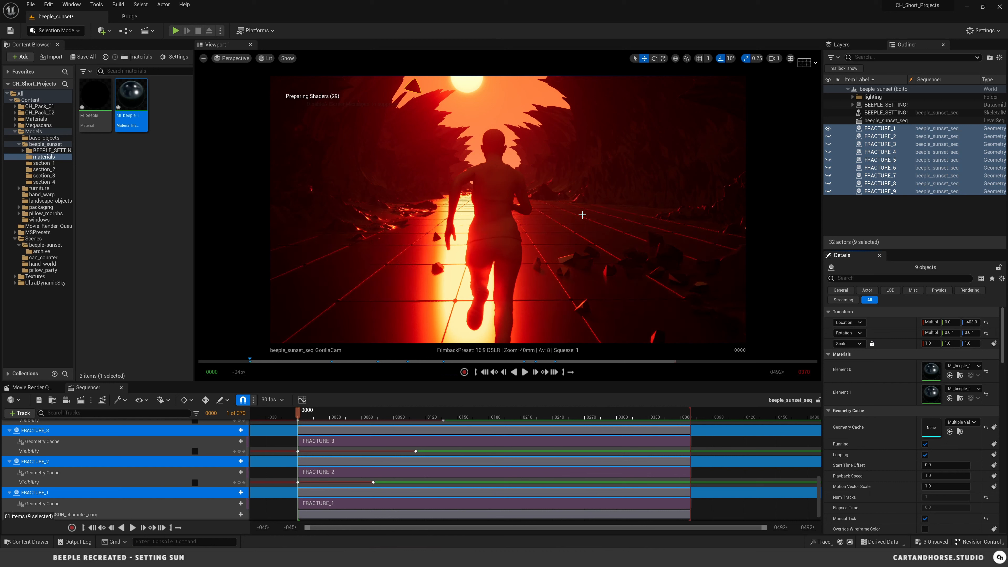
click(897, 216)
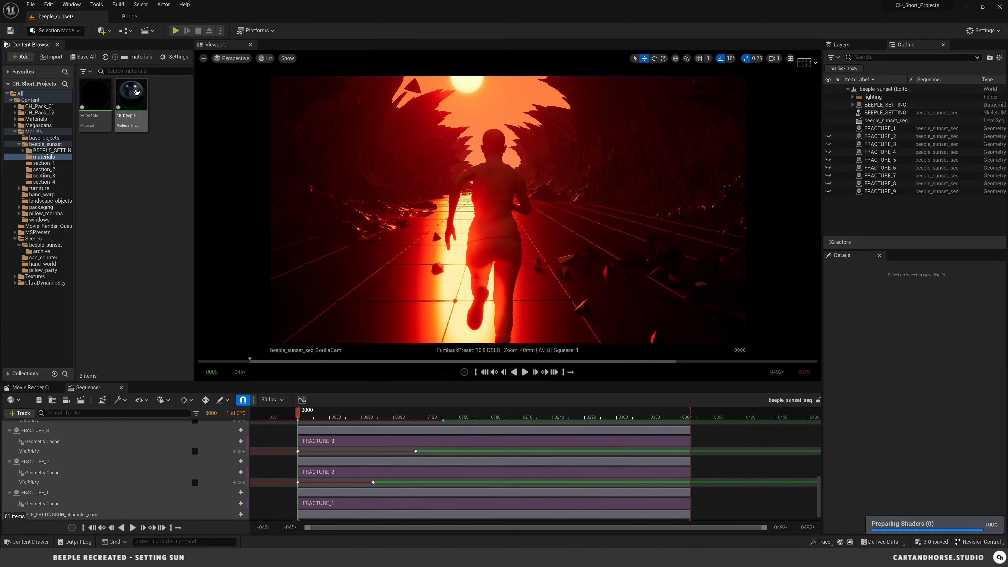
Duplicate MI_beeple_1 and name the copy MI_beeple_BLACKOUT
key(ctrl+d)
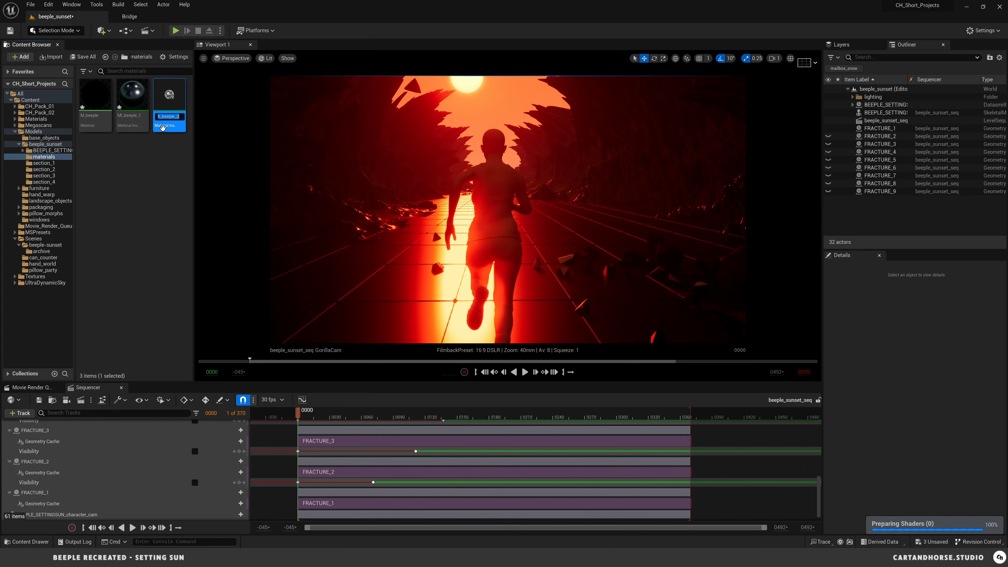
key(Right)
key(BackSpace)
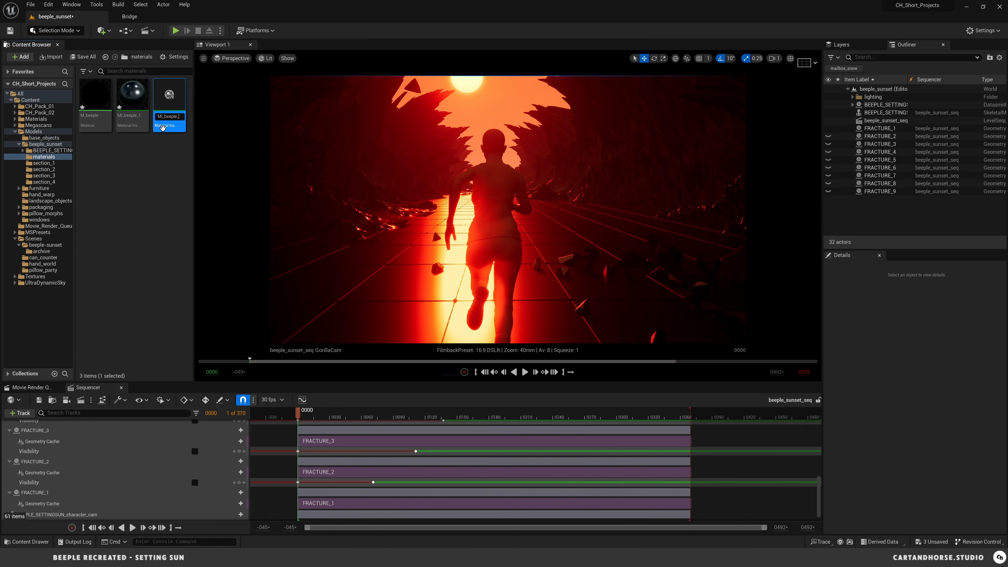
text(BLSA)
key(BackSpace)
text(T)
key(Return)
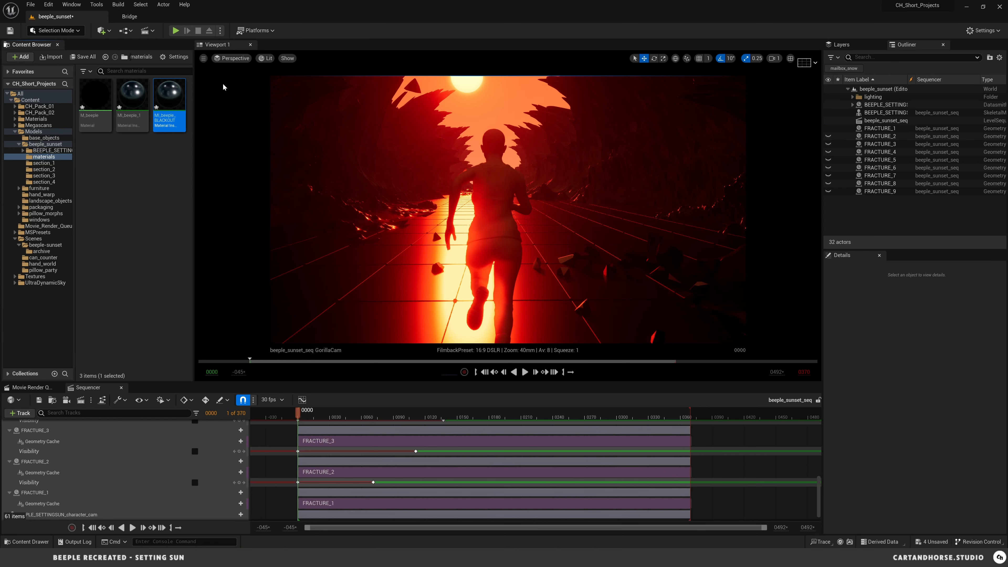
Apply MI_beeple_BLACKOUT to the running character and move the sequence playhead to frame 49
drag(157, 92, 495, 242)
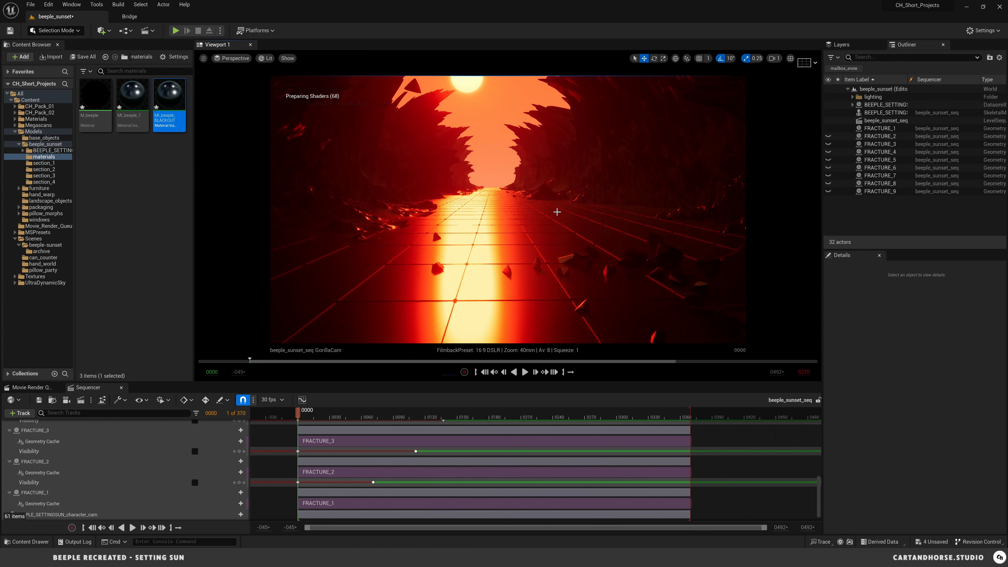
mouse_move(341, 414)
mouse_down()
mouse_move(392, 414)
mouse_move(349, 413)
mouse_up()
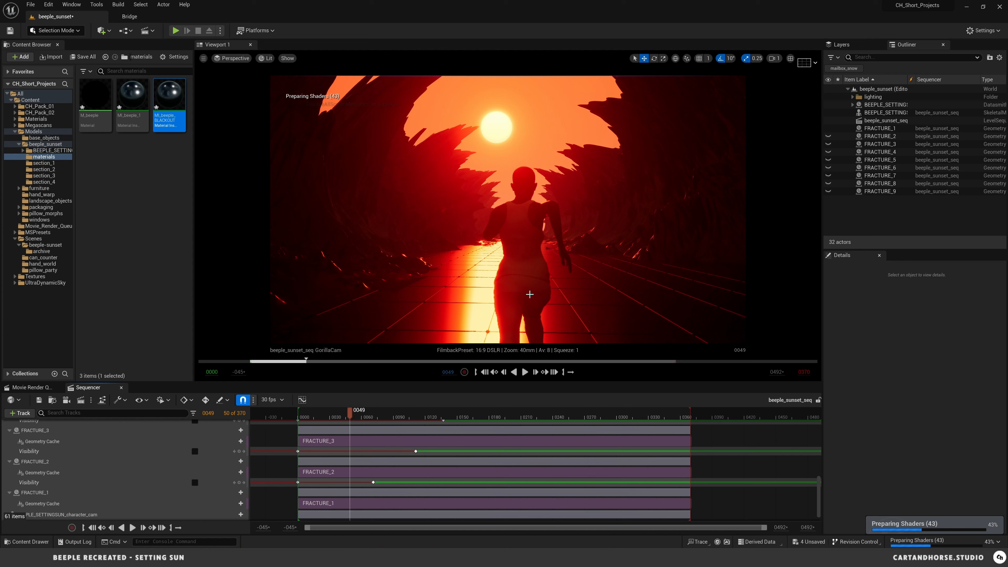
Assign MI_beeple_BLACKOUT to material elements 1, 2 and 3 of the running character and move the sequence playhead to frame 104
click(525, 240)
scroll(908, 466, down, 3)
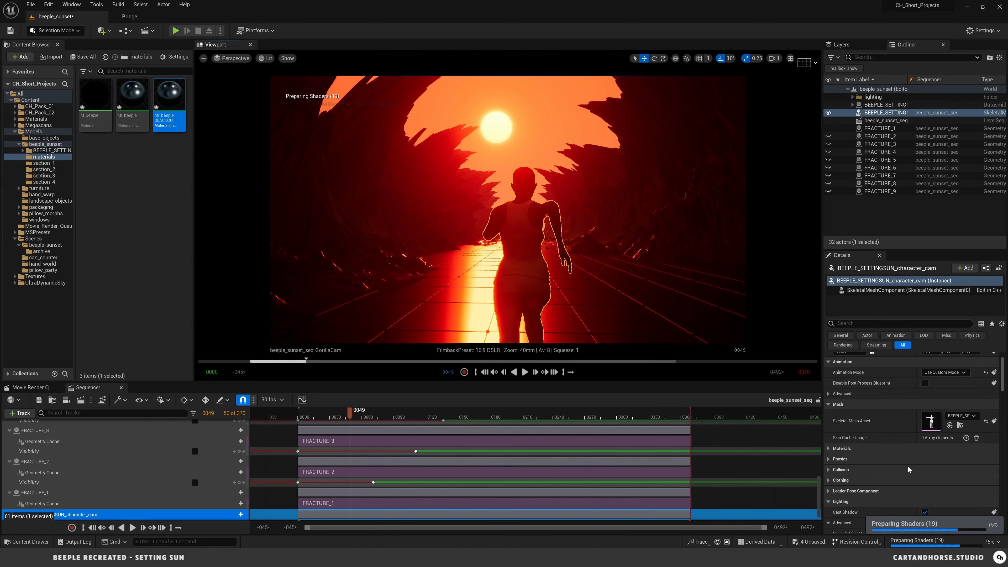
click(832, 437)
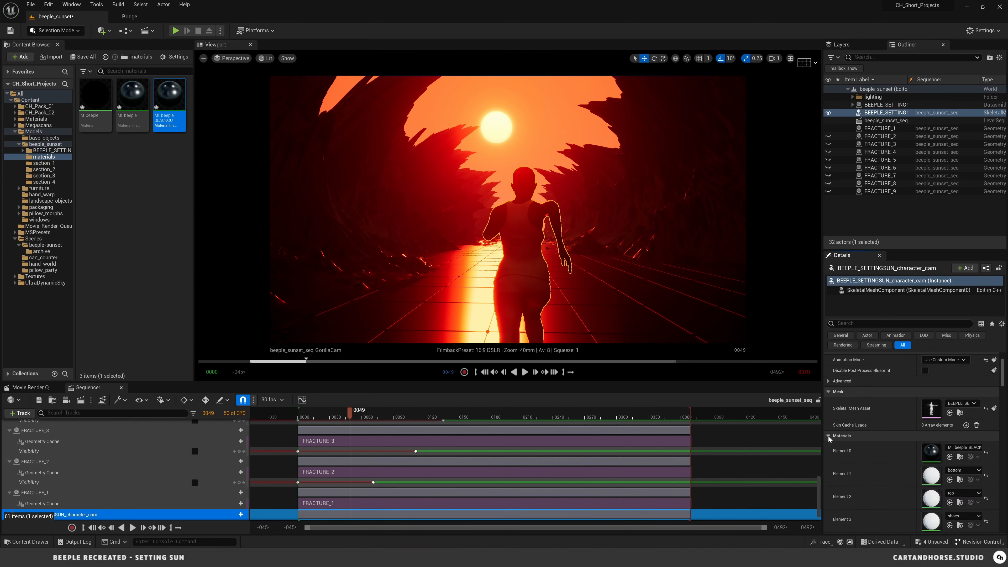
scroll(894, 466, down, 3)
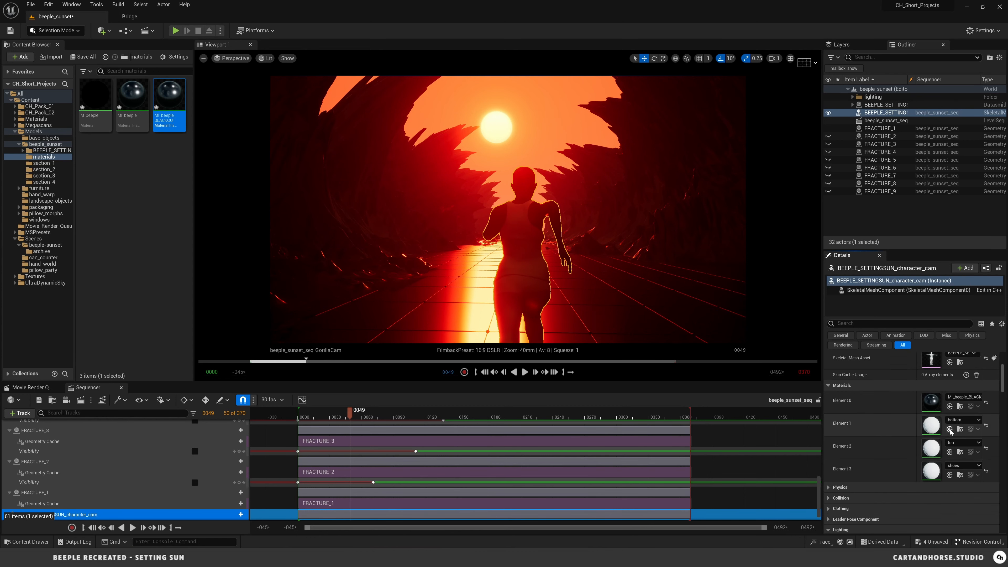
click(950, 429)
click(950, 452)
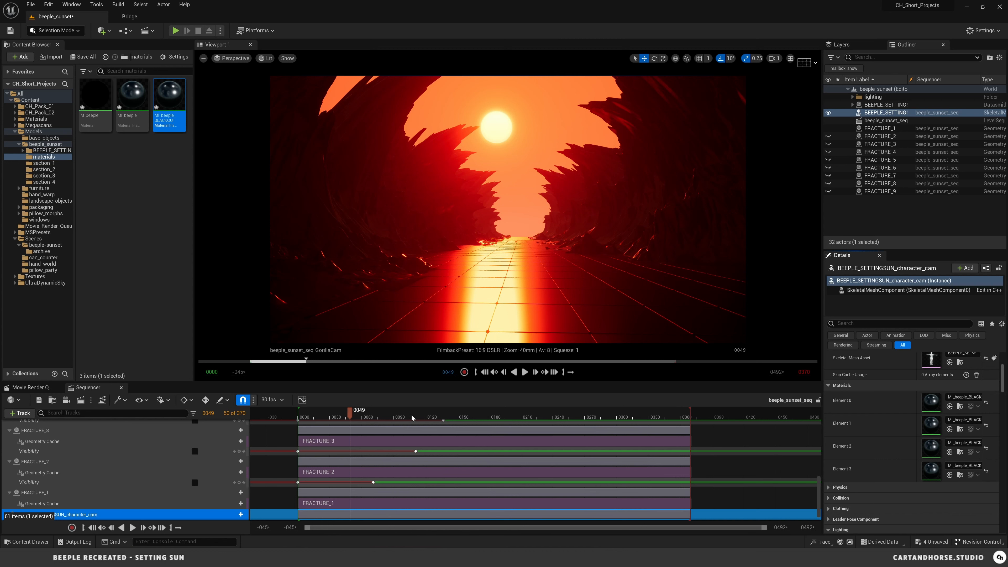
drag(373, 416, 411, 419)
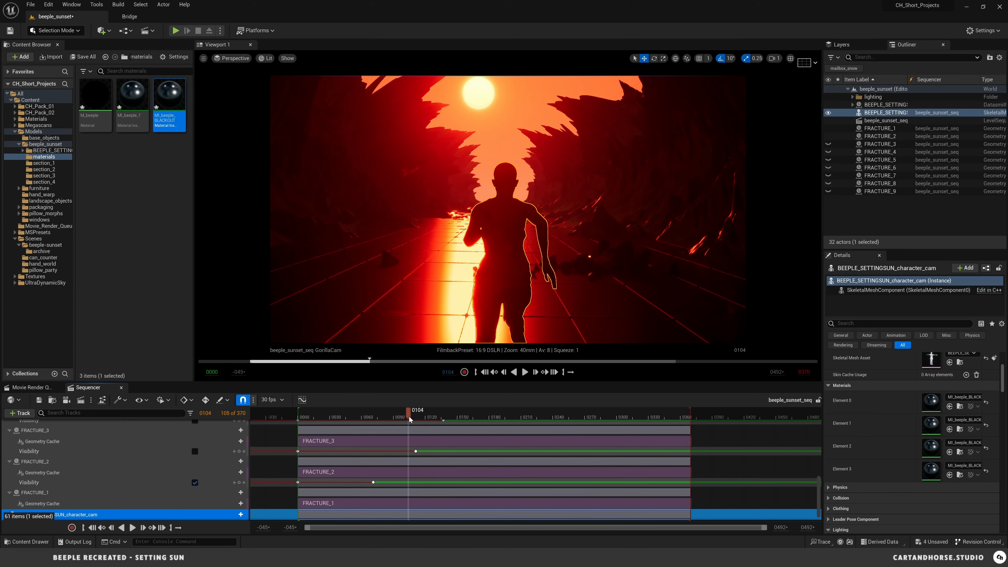
Set specular to 0 and roughness to 1 in MI_beeple_BLACKOUT, then save the instance and close it
double_click(171, 93)
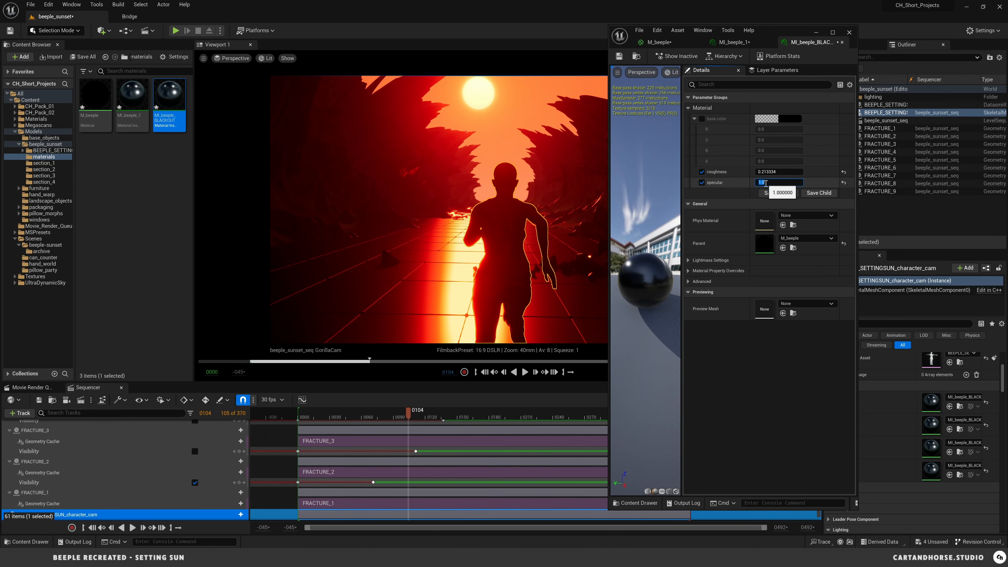
text(0)
key(Return)
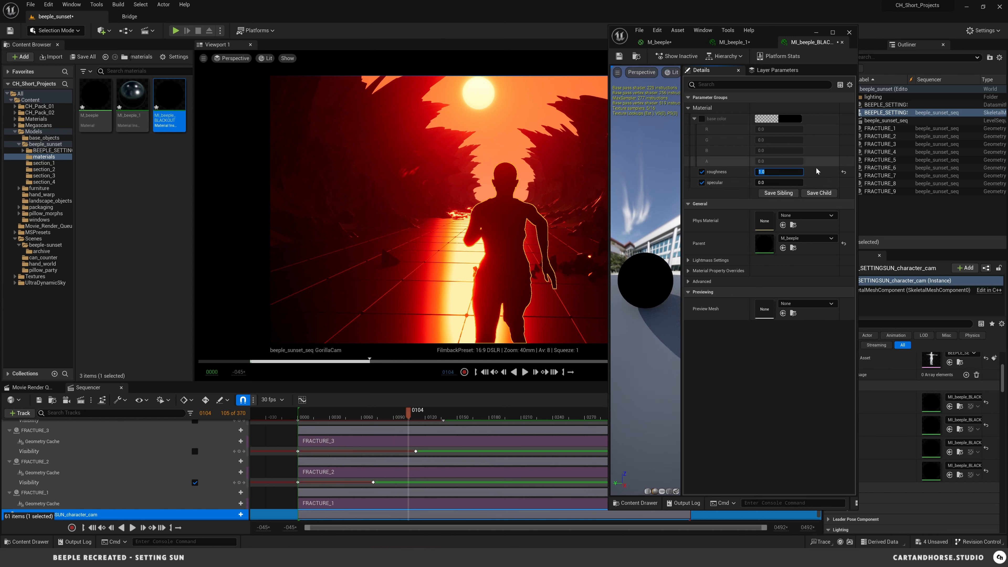
click(619, 56)
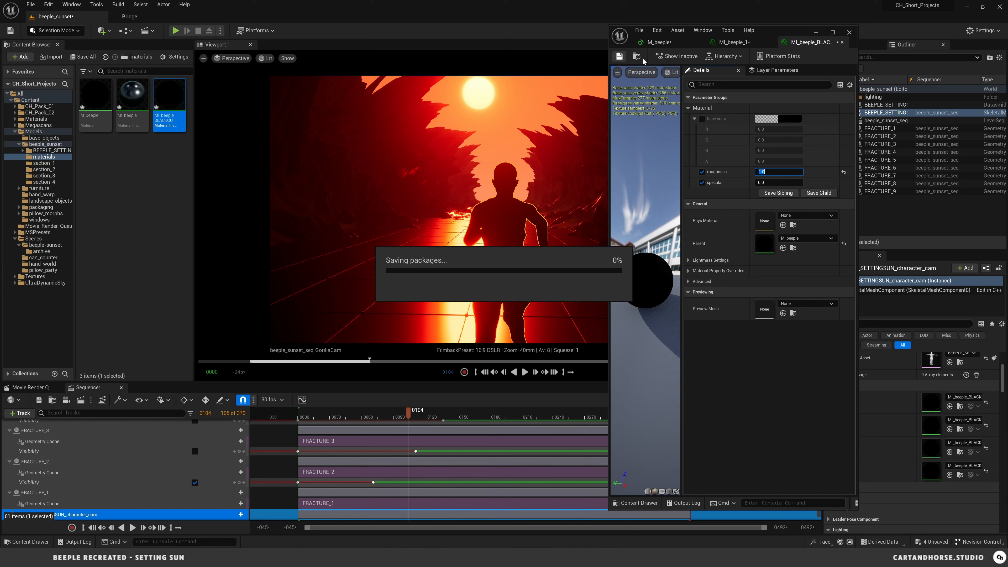
click(843, 42)
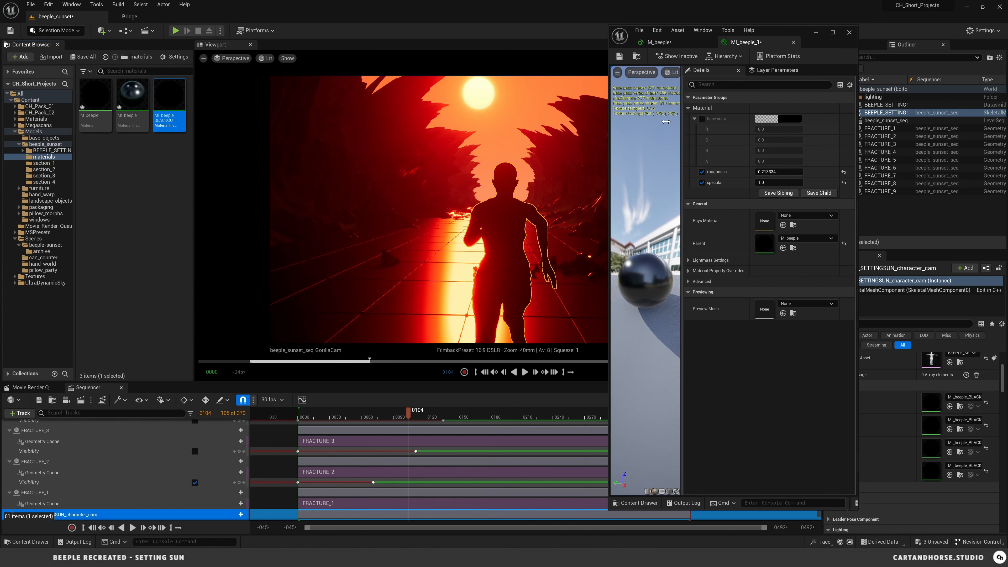
Save MI_beeple_1 and the parent material M_beeple, close the material editor and clear the selection
click(618, 57)
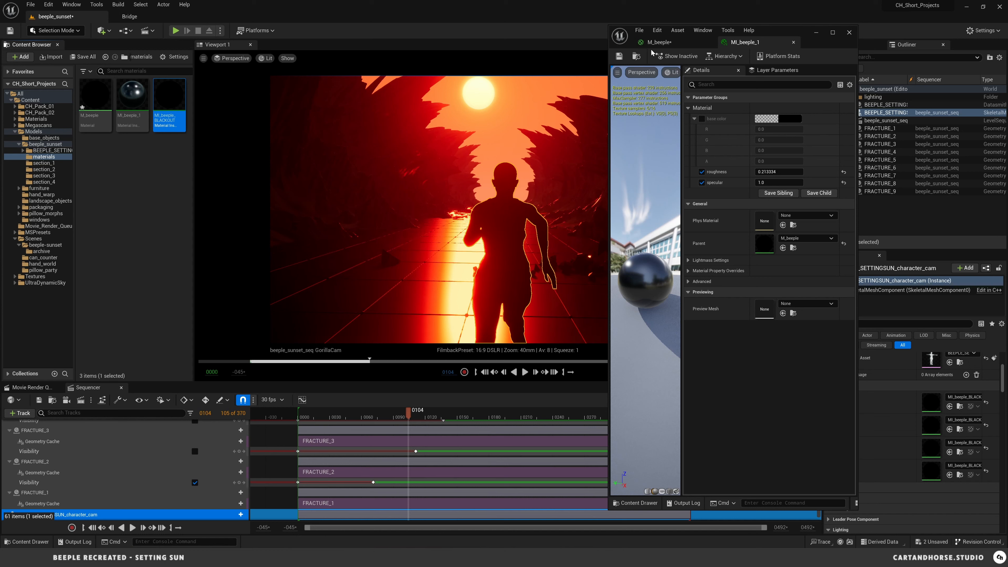
click(656, 43)
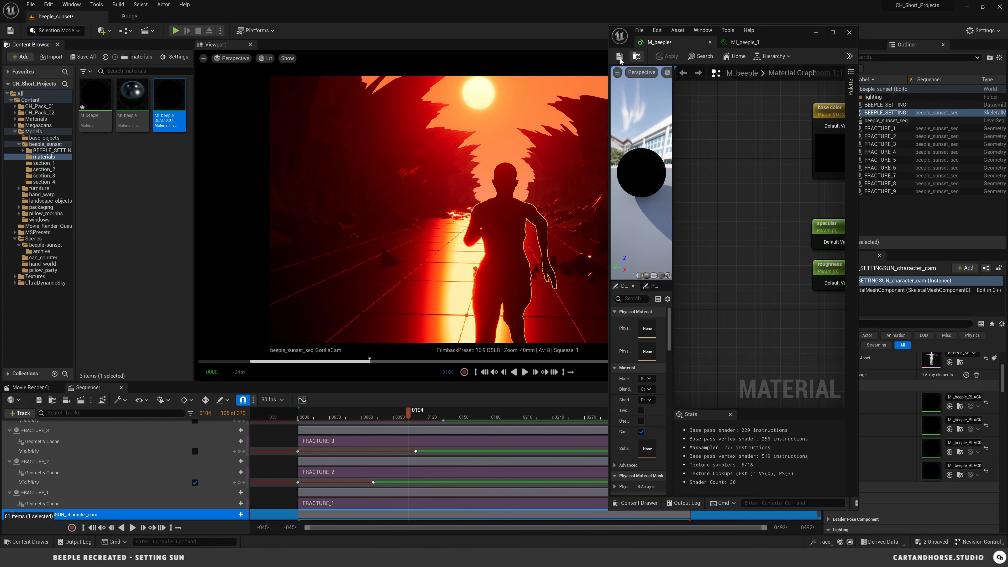
click(850, 33)
key(Escape)
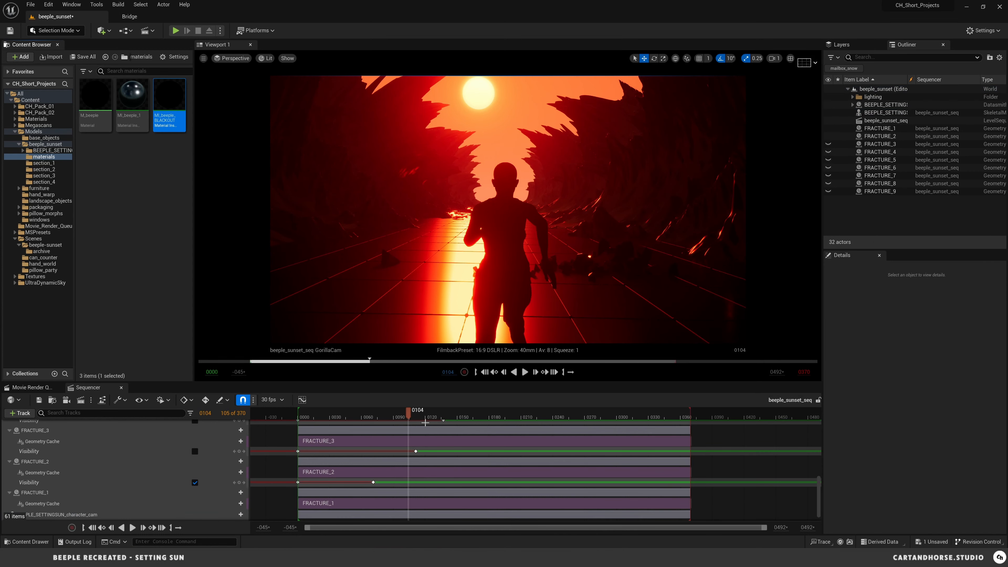
Move the sequence playhead to frame 164 and assign MI_beeple_1 to the ground grid atom_array
drag(416, 415, 472, 410)
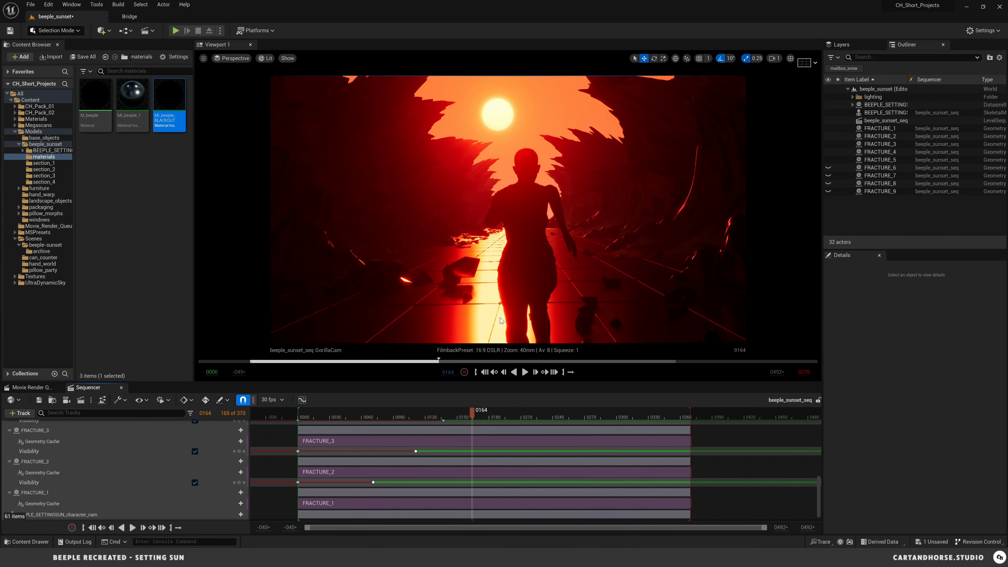
click(499, 303)
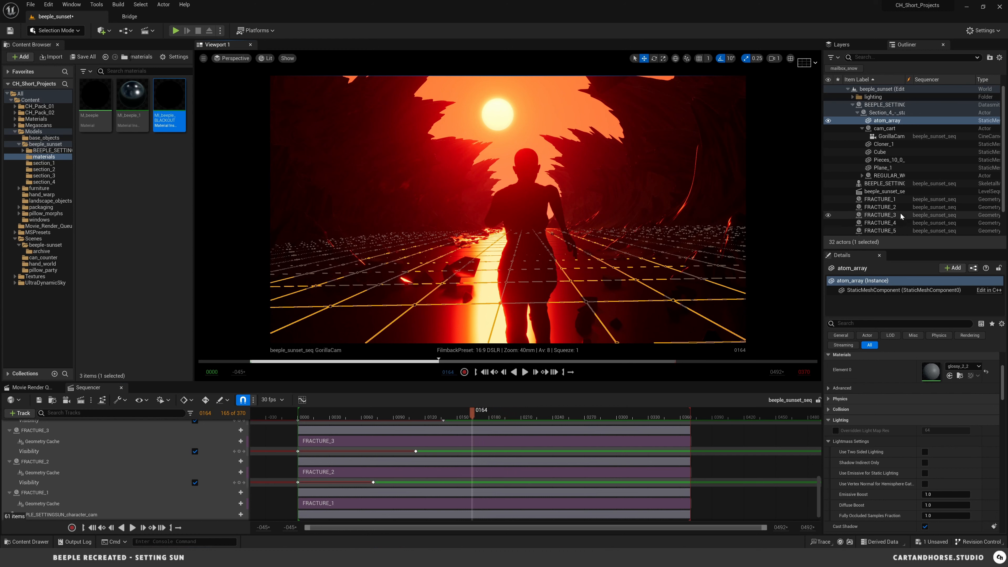
click(132, 97)
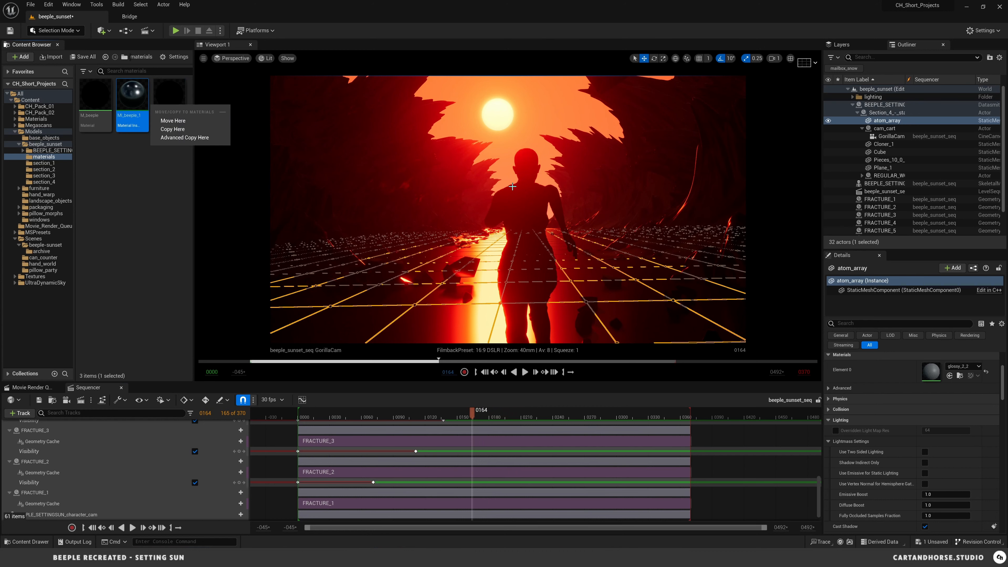
click(949, 376)
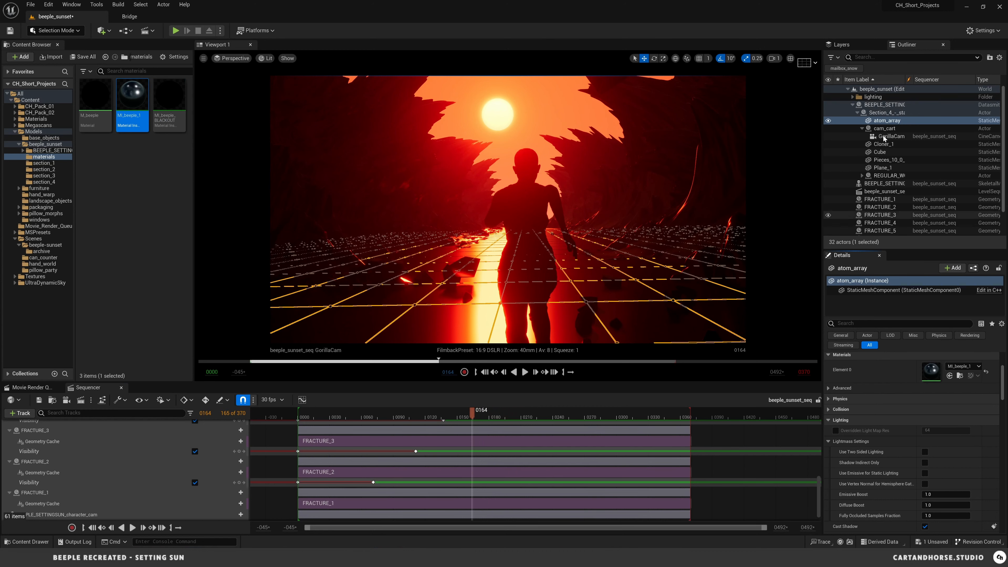
Assign MI_beeple_1 to the material elements of Cloner_1, Cube, Pieces_10_0_fracturepart1_1 and Plane_1
click(884, 144)
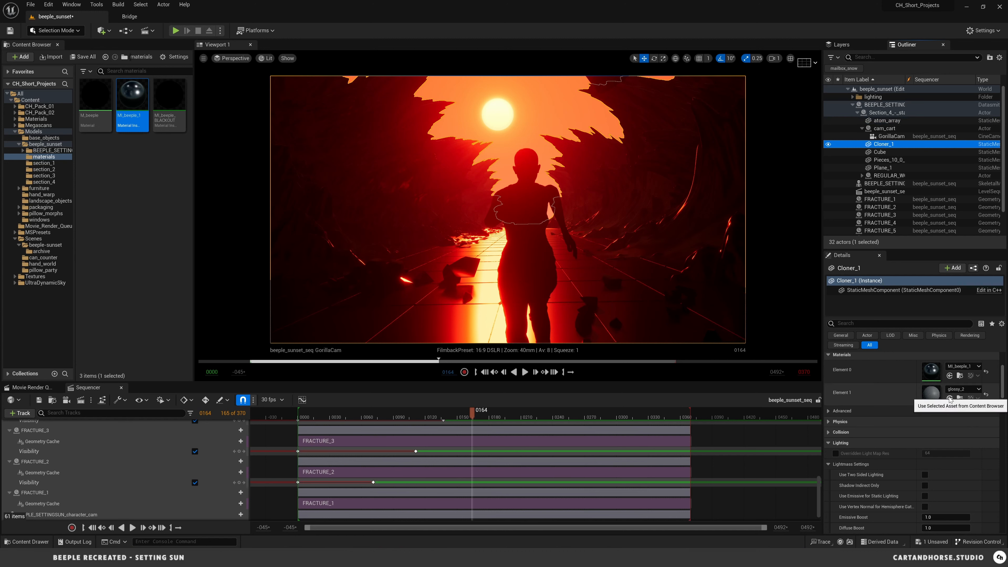
click(882, 152)
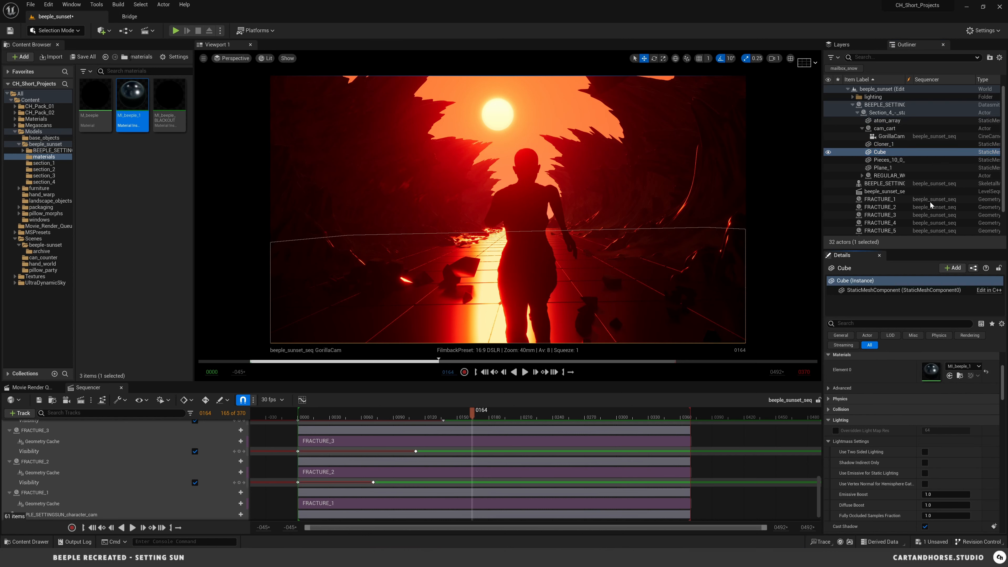
click(889, 160)
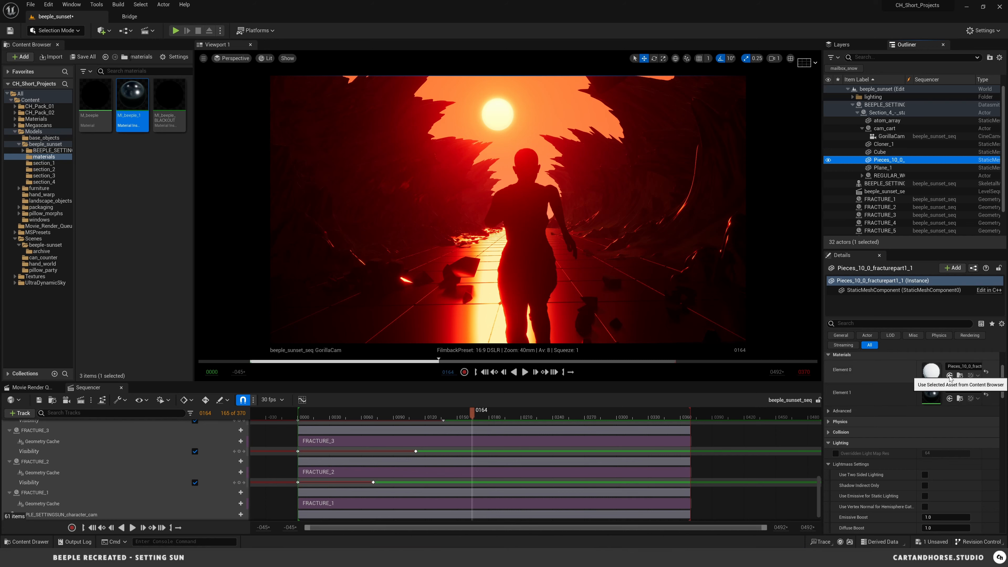
click(882, 167)
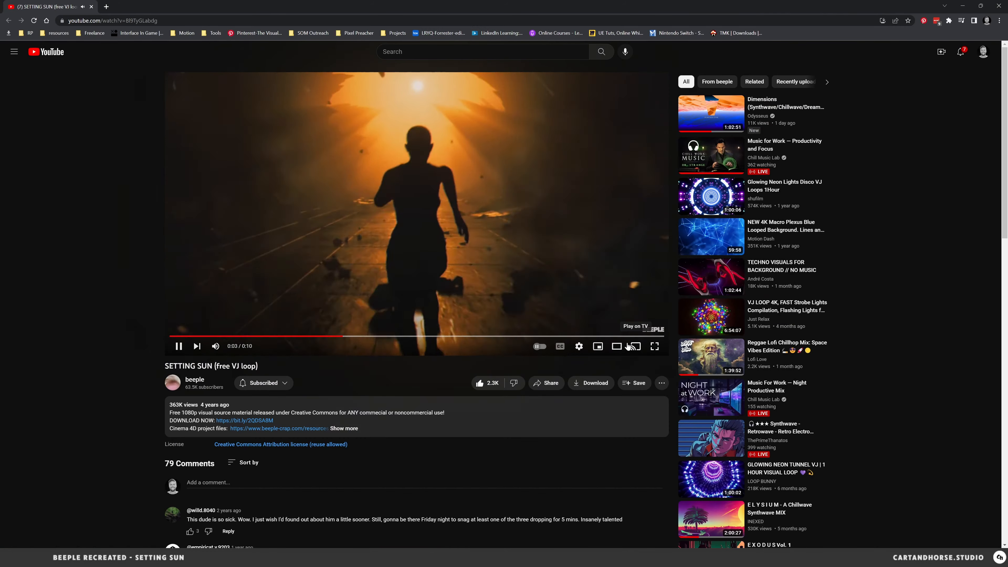
Examine the SETTING SUN reference video on YouTube in theater mode, pausing it and scrubbing through the ground and debris shots
key(t)
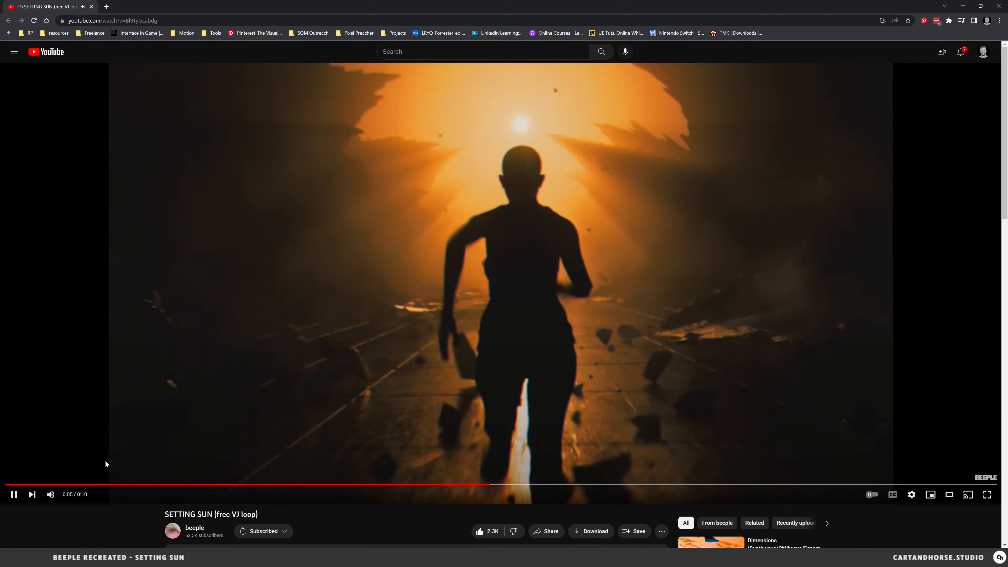
click(13, 494)
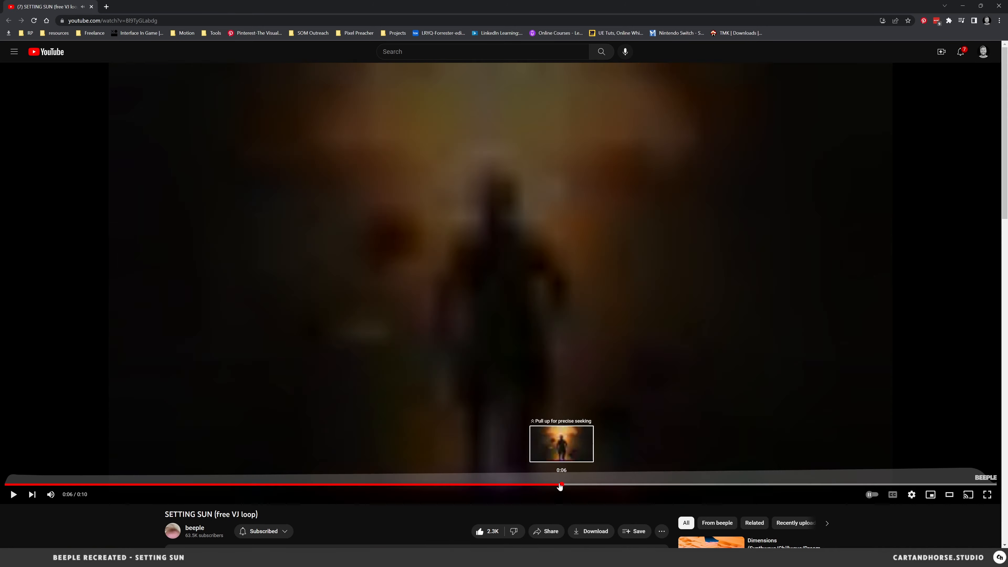
drag(560, 485, 480, 484)
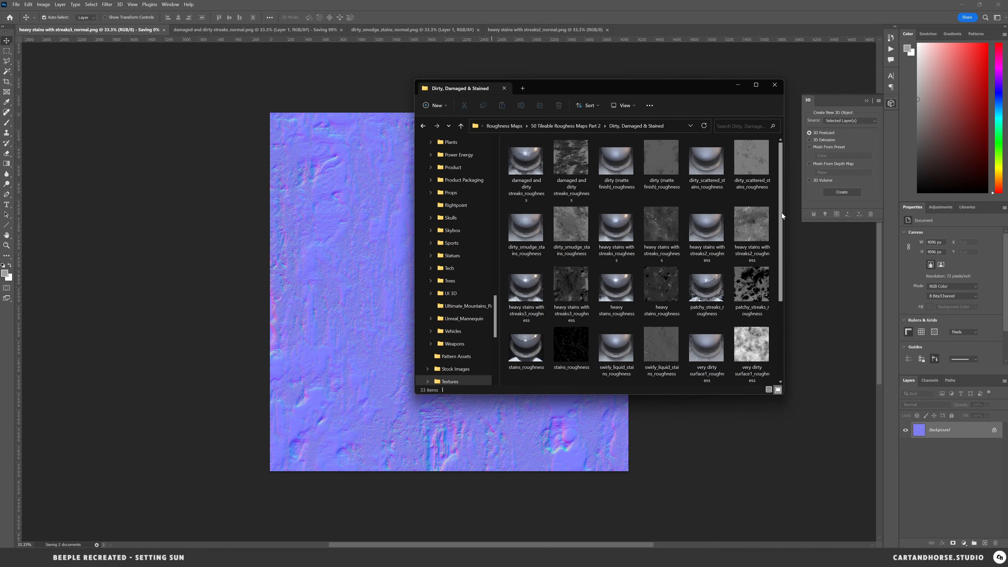
Import the roughness maps damaged and dirty streaks, dirty_smudge_stains, heavy stains with streaks2 and streaks3 into the Unreal project's Textures/roughness folder
click(570, 171)
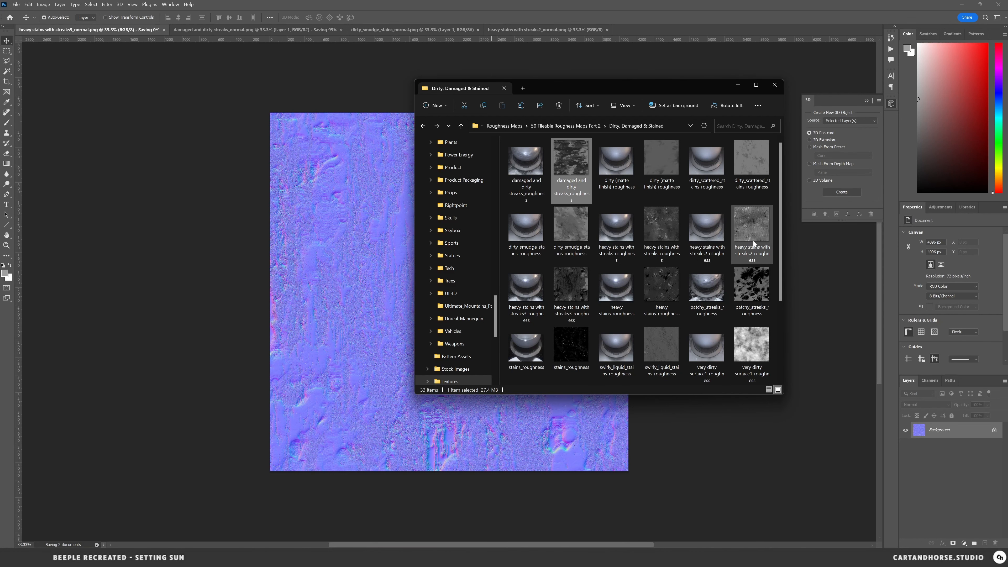
ctrl+click(753, 241)
ctrl+click(572, 234)
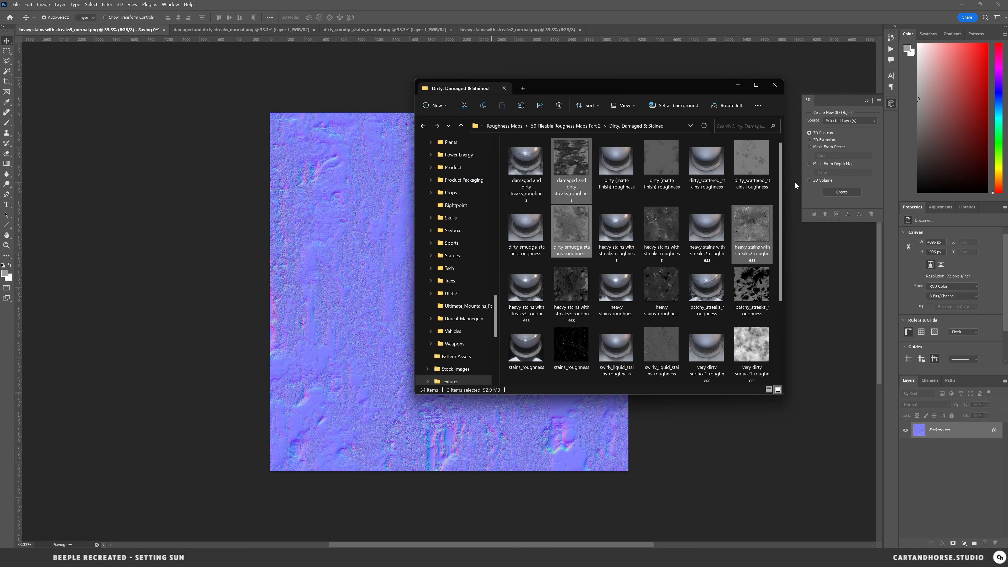
ctrl+click(580, 289)
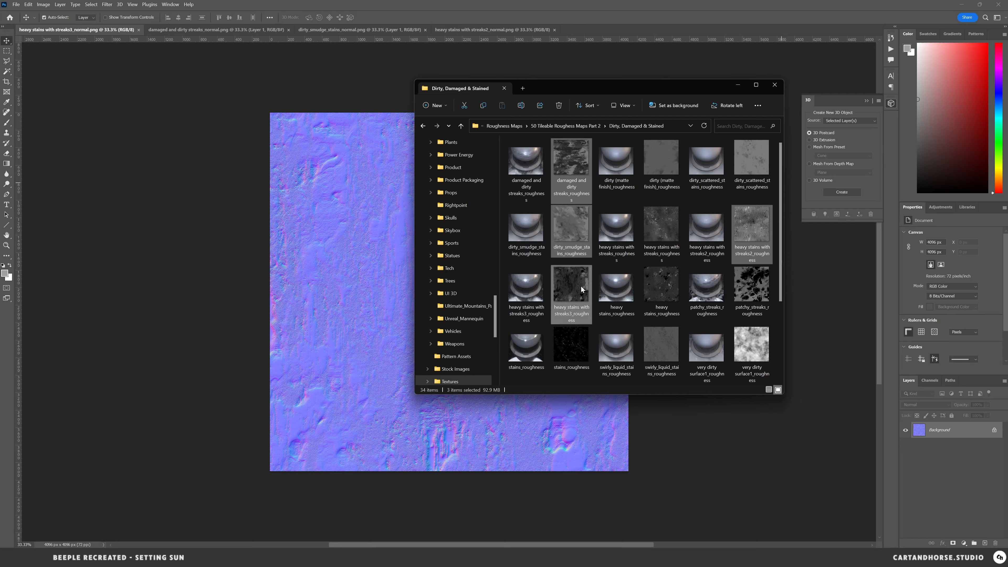
click(550, 558)
mouse_move(513, 556)
click(536, 518)
drag(574, 284, 125, 154)
Import the four matching normal maps from the Dirty, Damaged & Stained folder into the same roughness folder
scroll(651, 310, down, 4)
click(666, 345)
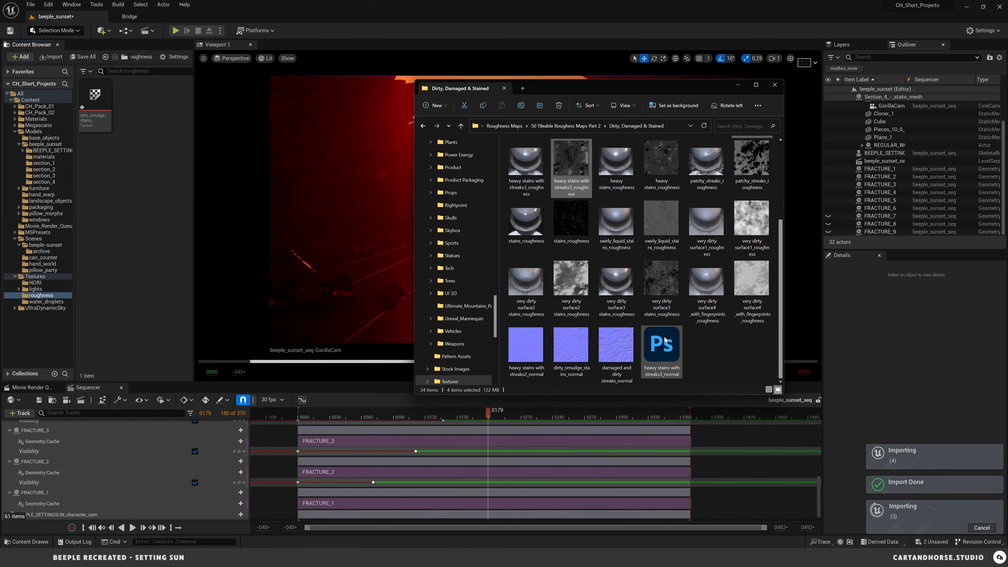
shift+click(534, 345)
drag(534, 345, 142, 230)
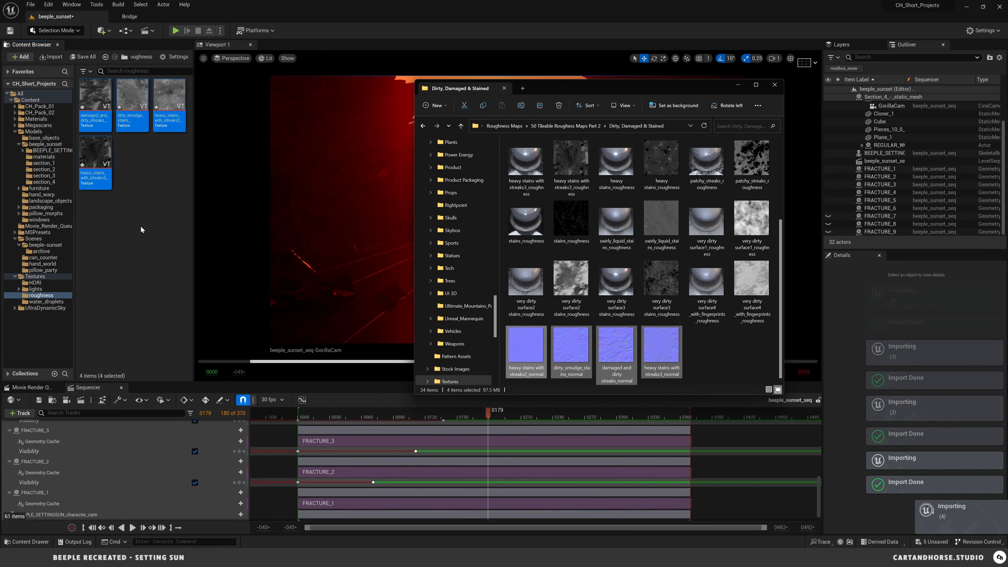
click(146, 278)
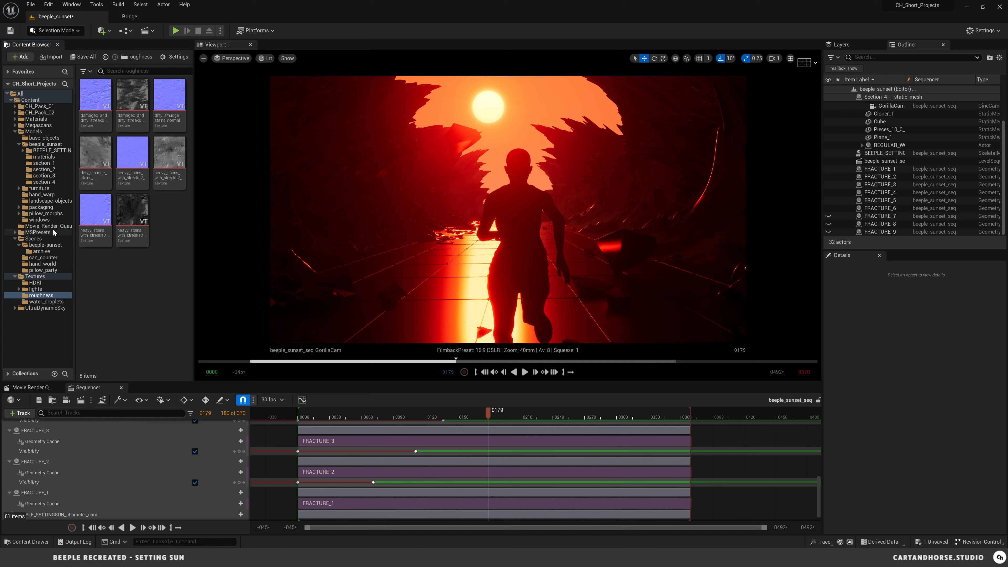
Create a master_materials folder inside beeple_sunset/materials and move M_beeple into it
click(44, 156)
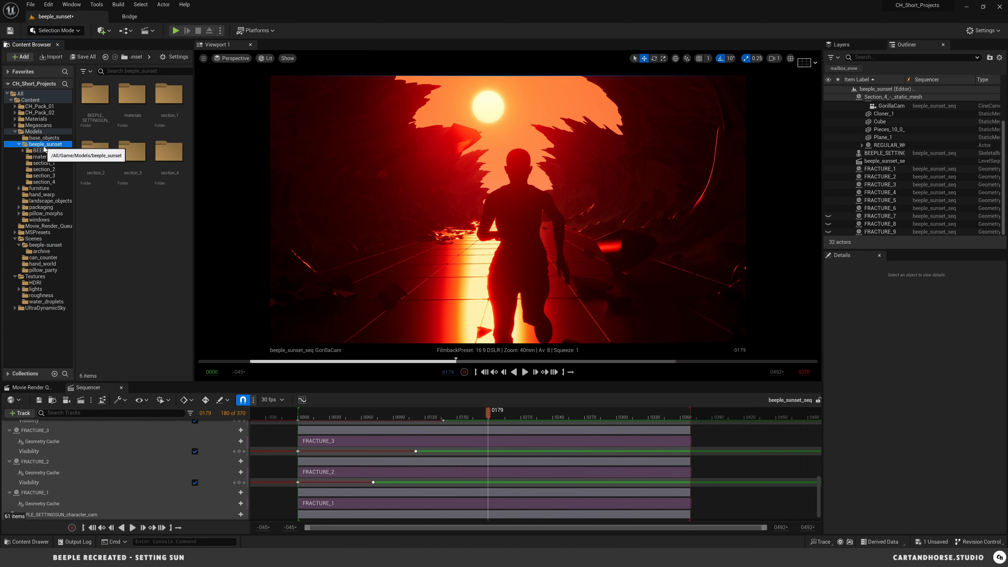
right_click(114, 167)
click(148, 213)
text(master)
drag(134, 118, 98, 95)
click(119, 110)
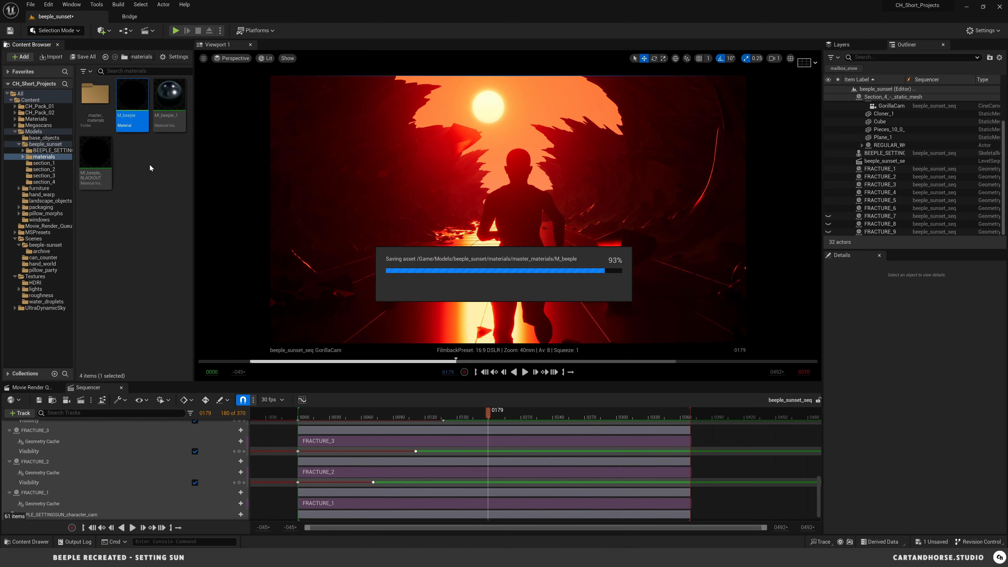
Duplicate M_beeple inside master_materials and name the copy M_beeple_rough_tex
double_click(104, 103)
click(106, 104)
key(ctrl+d)
click(139, 117)
key(BackSpace)
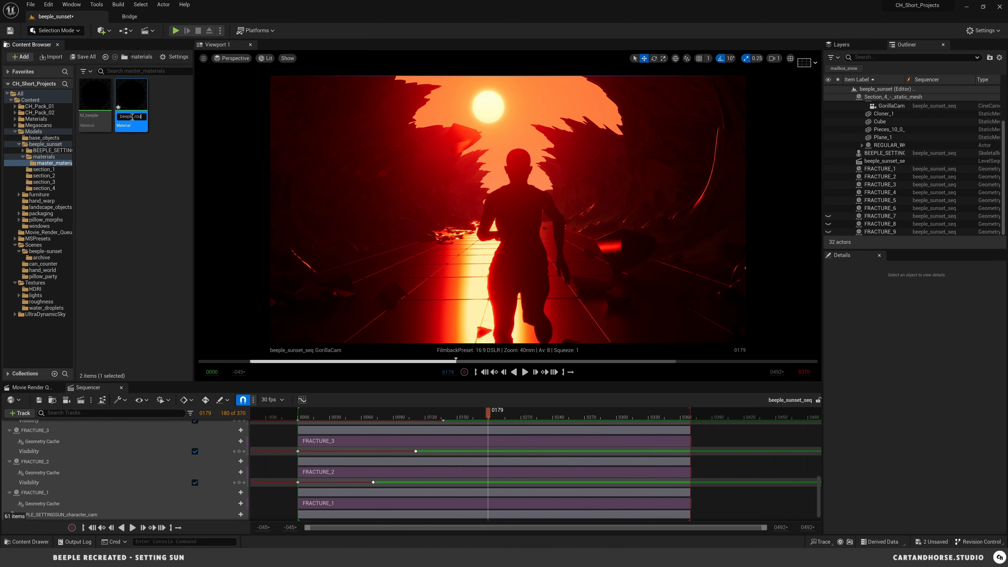
text(_rough_tex)
key(Return)
Set the specular parameter's default value to 1 in M_beeple_rough_tex and move the roughness node further down the graph
double_click(131, 104)
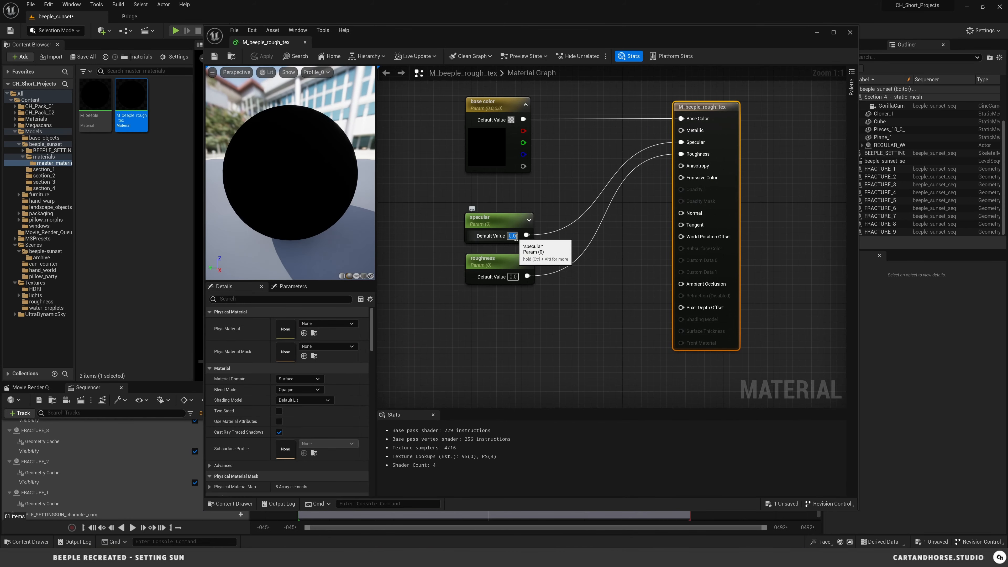
text(1)
key(Return)
drag(511, 262, 513, 350)
click(441, 316)
right_drag(440, 316, 456, 316)
Add the damaged_and_dirty_streaks roughness texture to the M_beeple_rough_tex graph and place its node to the left of the parameters
click(42, 302)
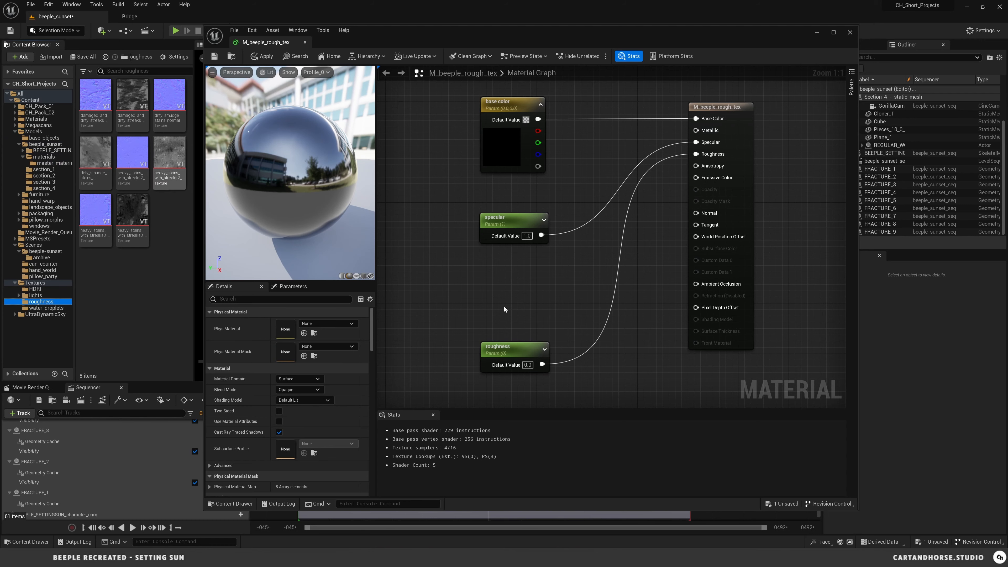
drag(132, 95, 475, 272)
drag(492, 271, 353, 258)
right_drag(397, 259, 472, 279)
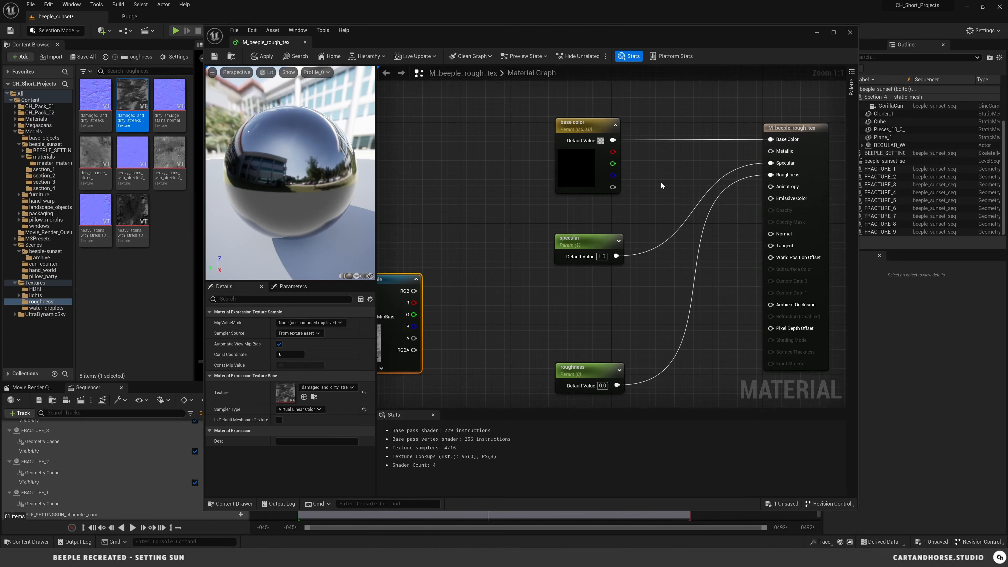
Maximize the material editor and reposition the base color, specular and texture sample nodes to make room in the graph
drag(540, 111, 636, 274)
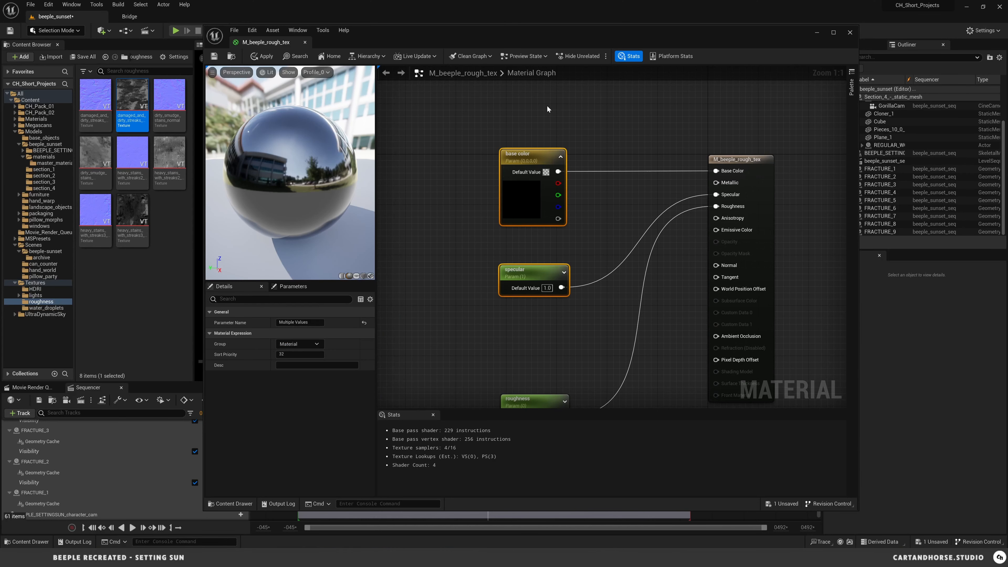
drag(529, 270, 528, 130)
right_drag(705, 67, 751, 91)
click(834, 32)
right_drag(397, 258, 559, 248)
drag(413, 302, 514, 263)
Add a TexCoord node and a scalar parameter named UV Scale to the left of the texture sample
right_click(369, 171)
text(tex)
key(Return)
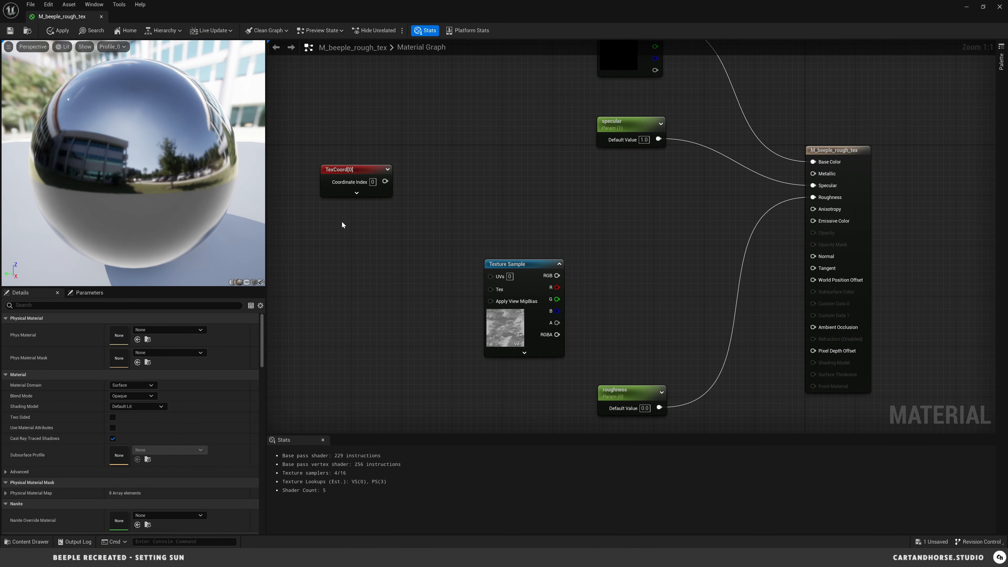
click(342, 222)
text(UV Scale)
Set UV Scale to 1, multiply it with TexCoord and feed the result into the texture sample's UVs
click(471, 165)
drag(385, 181, 479, 188)
click(390, 245)
text(1)
drag(404, 244, 478, 196)
drag(369, 229, 347, 216)
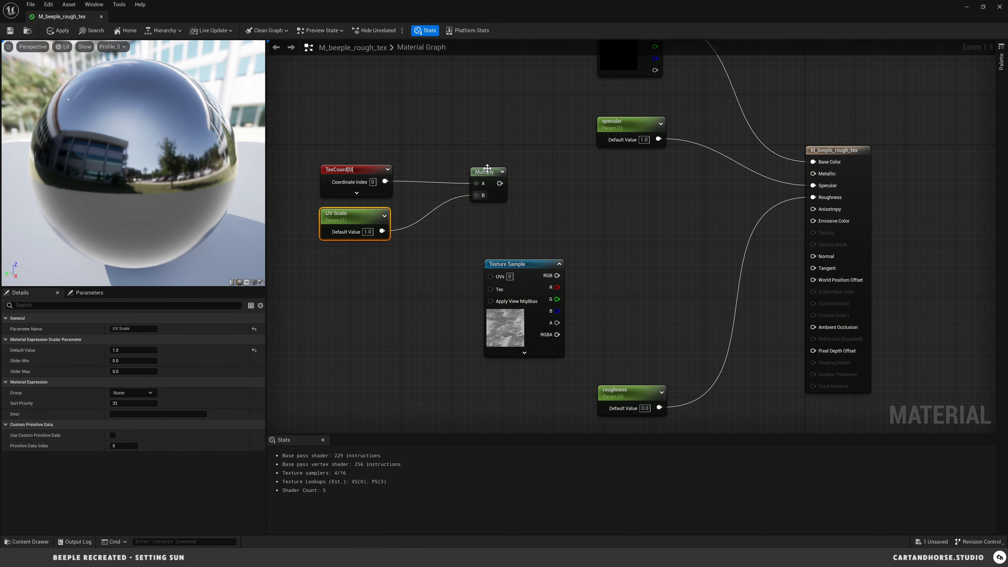
drag(486, 170, 431, 176)
drag(444, 187, 491, 276)
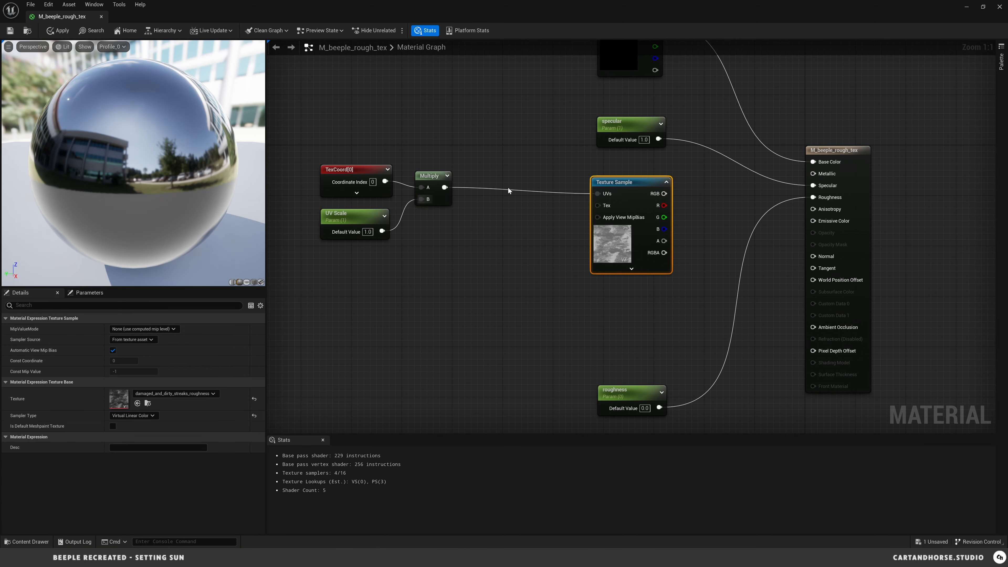
Convert the streaks texture sample to a parameter named roughness
right_click(635, 183)
click(675, 217)
text(roughness)
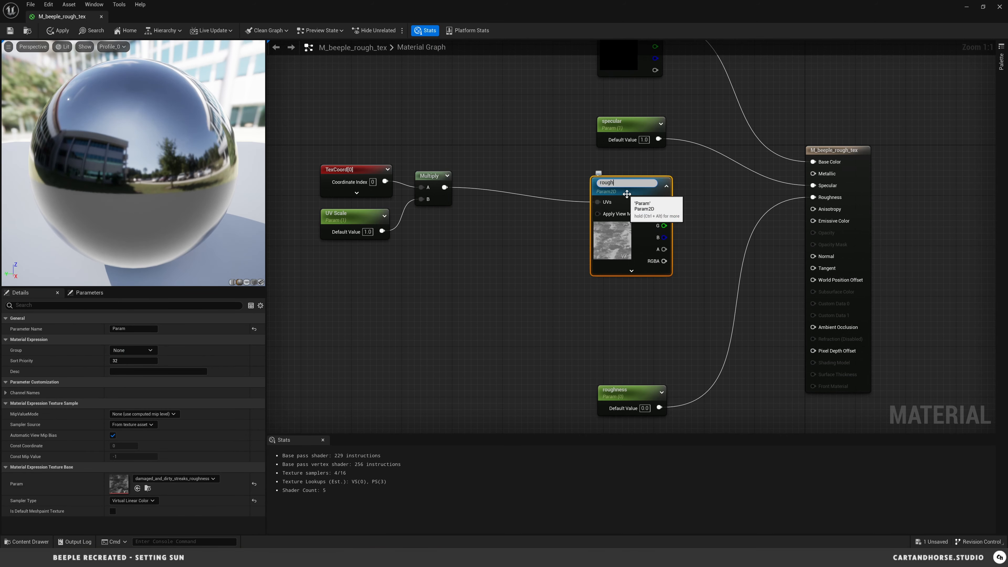
key(Return)
Rename the scalar roughness parameter to roughness mult and set its default value to 1
click(151, 329)
text(mult)
key(Return)
click(646, 408)
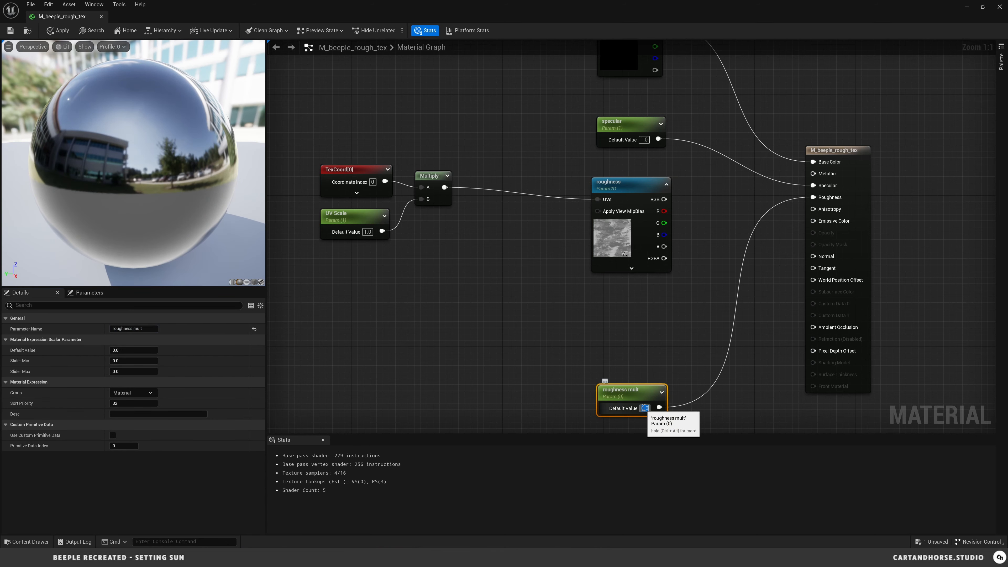
text(1)
key(Return)
Multiply the roughness texture by roughness mult and connect the result to the material's Roughness input
click(702, 253)
click(701, 252)
drag(713, 265, 711, 260)
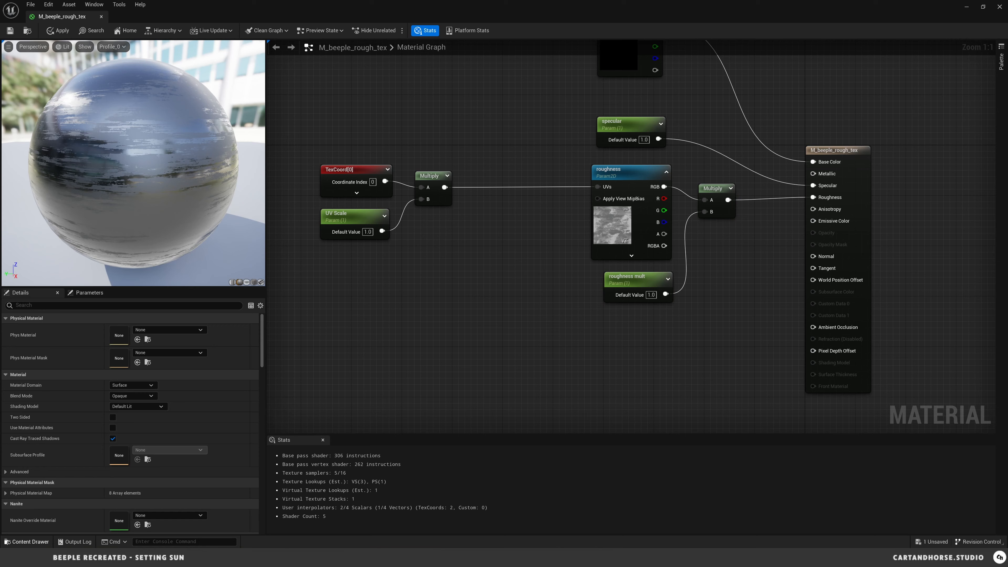
Add the damaged_and_dirty_streaks_normal texture as a parameter named normal and connect the scaled UVs to it
key(ctrl+space)
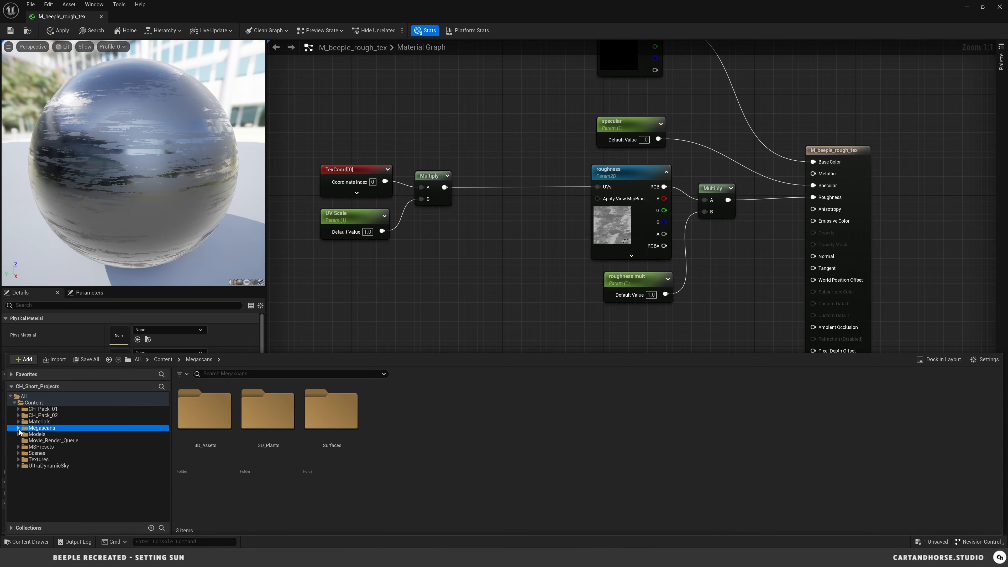
click(41, 479)
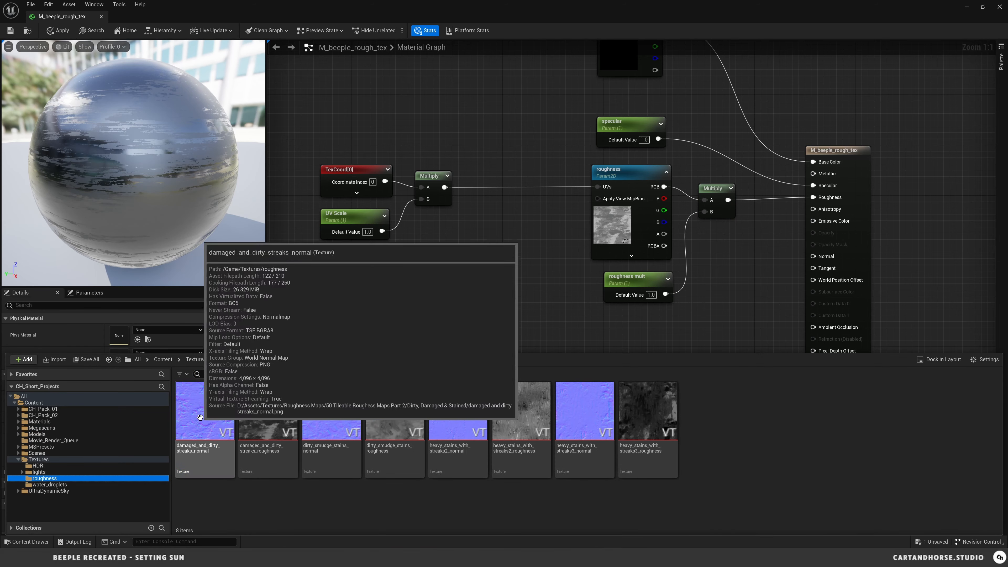
drag(204, 412, 591, 276)
drag(435, 132, 595, 296)
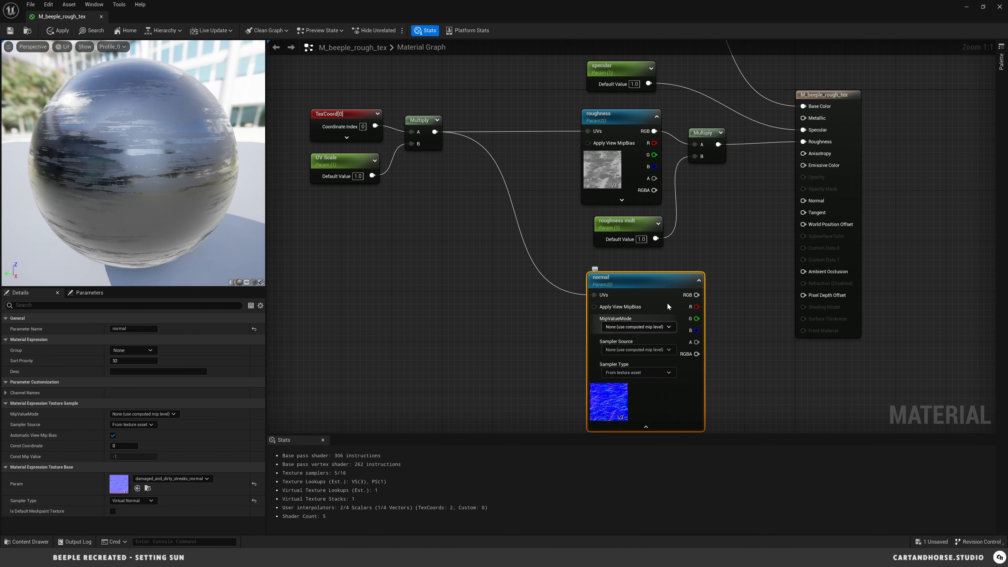
Add a FlattenNormal node beside the normal texture and connect the texture's RGB output to its Normal input
click(686, 433)
right_drag(686, 433, 614, 376)
right_click(554, 361)
text(normal fl)
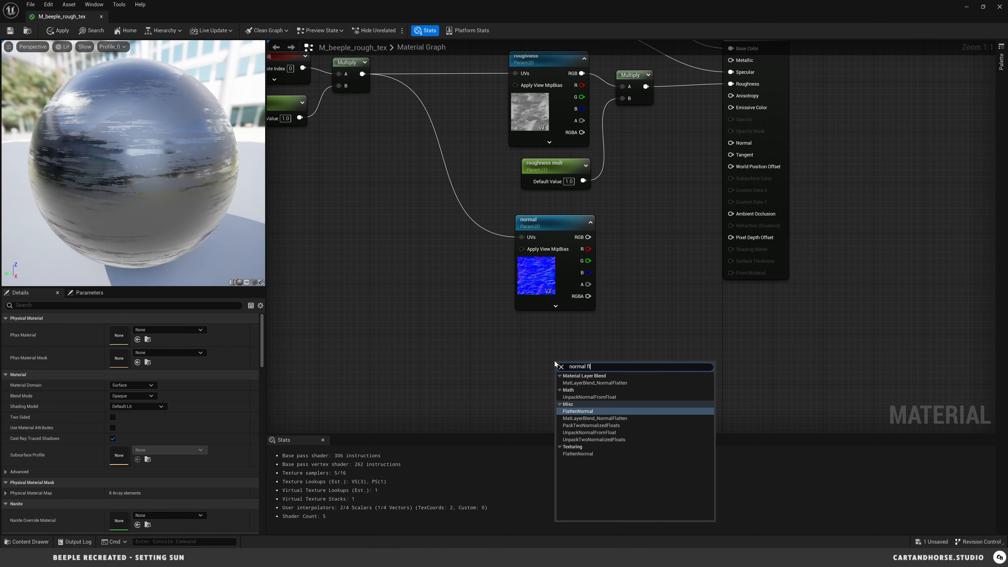
click(599, 412)
drag(601, 365, 654, 243)
drag(588, 237, 616, 255)
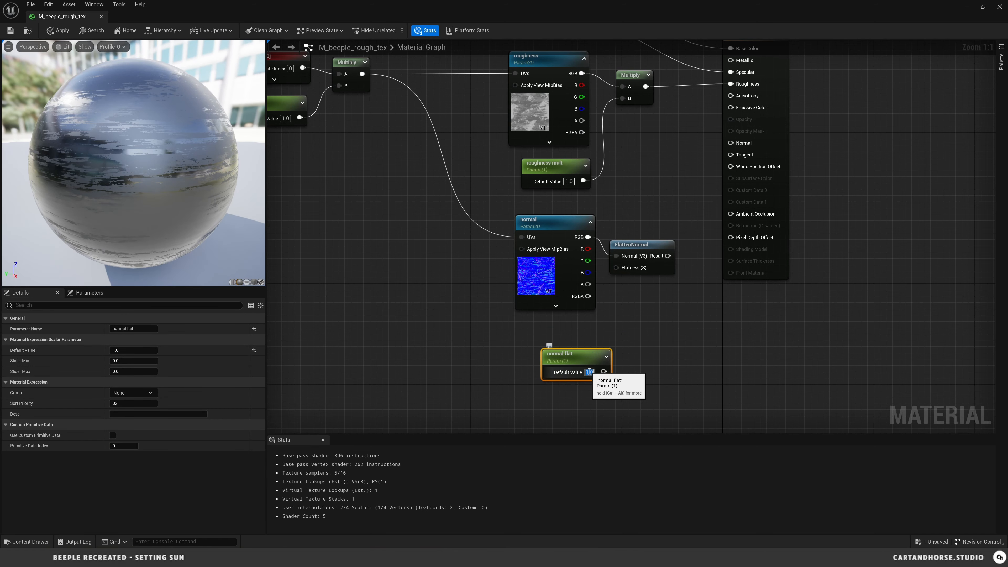
Connect a normal flat parameter with default 1 to Flatness, wire FlattenNormal to the material's Normal input, and apply the material
drag(604, 372, 616, 268)
right_drag(691, 223, 607, 279)
drag(584, 312, 646, 199)
mouse_move(167, 175)
mouse_down()
mouse_move(115, 159)
mouse_move(163, 170)
mouse_up()
click(58, 31)
Assign the normal texture and normal flat parameters to a parameter group named normal
right_drag(413, 358, 478, 322)
drag(566, 399, 546, 379)
shift+click(534, 244)
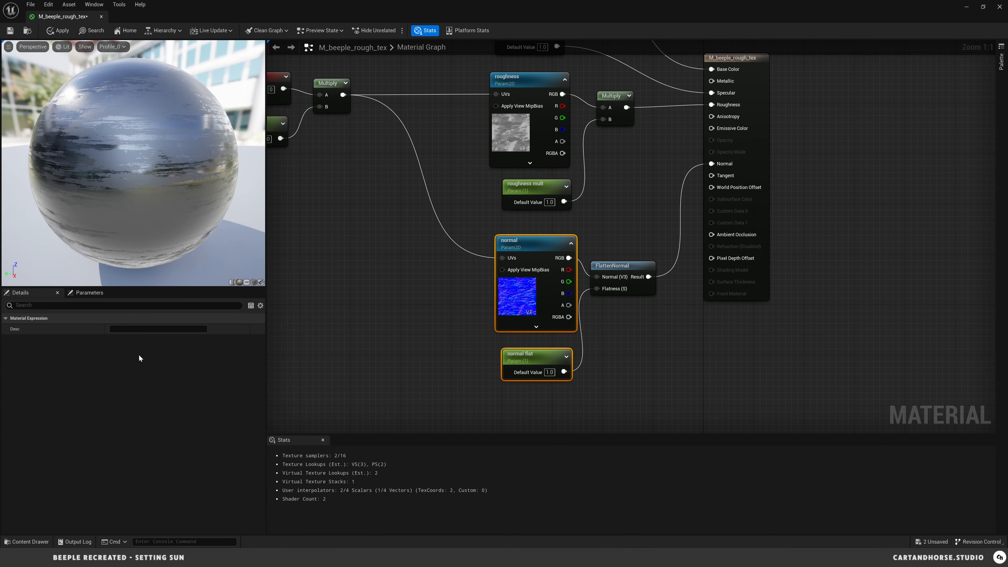
click(534, 244)
click(534, 357)
click(133, 393)
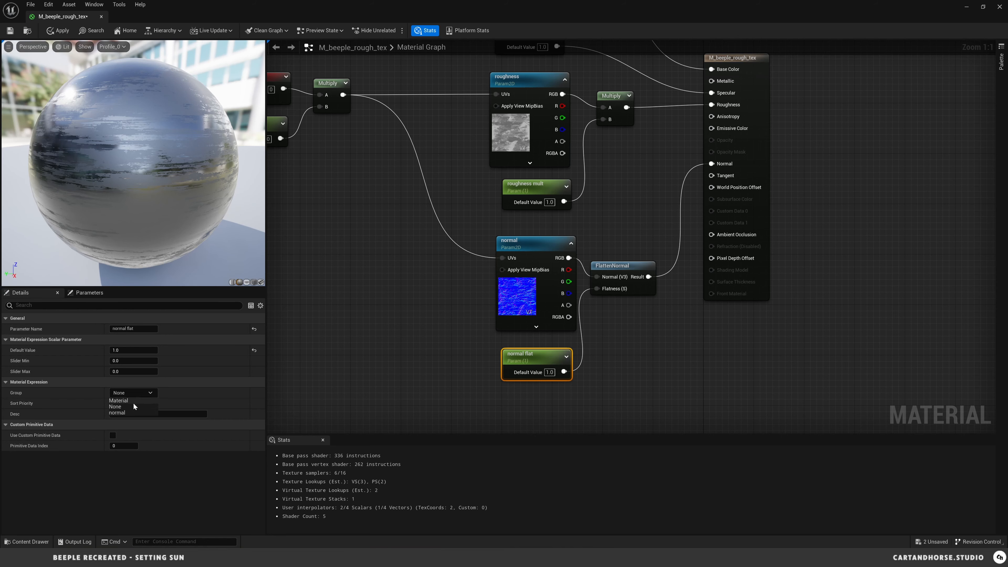
click(421, 191)
Assign the roughness texture and roughness mult parameters to a parameter group named roughness
click(518, 82)
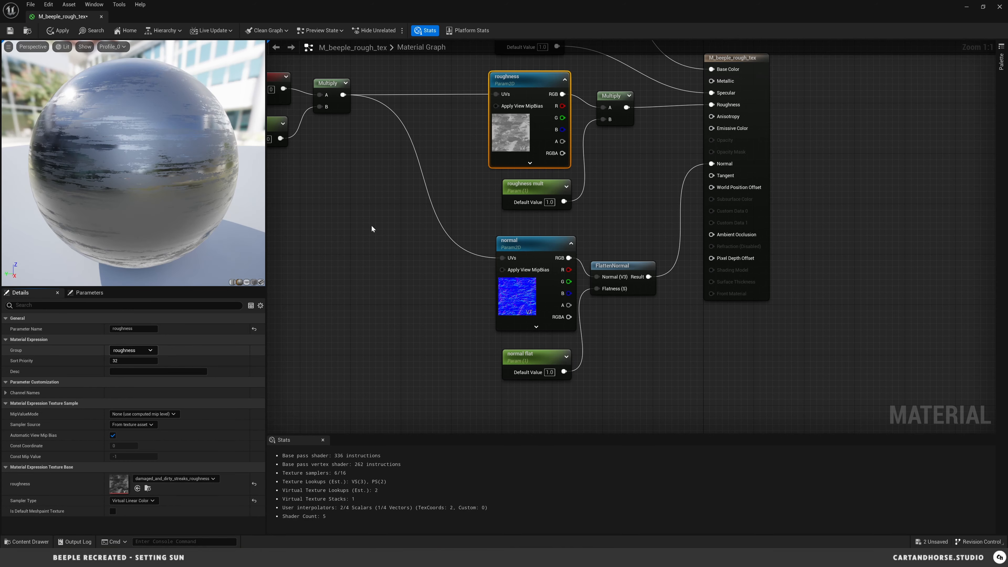
click(529, 187)
click(151, 393)
click(127, 419)
Assign the UV Scale parameter to the Material group and save M_beeple_rough_tex
right_drag(462, 182, 519, 286)
click(307, 227)
click(155, 393)
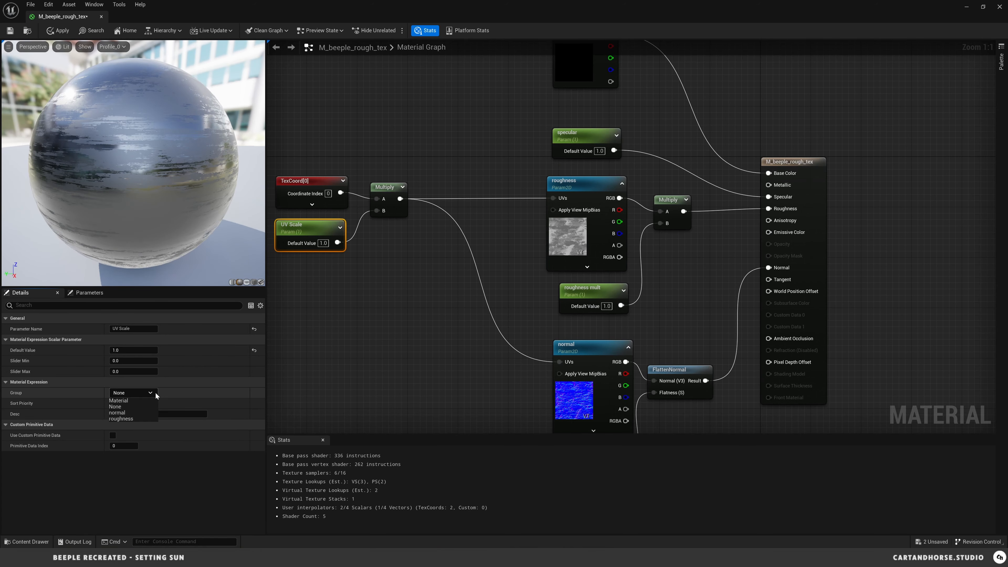
click(119, 400)
click(10, 31)
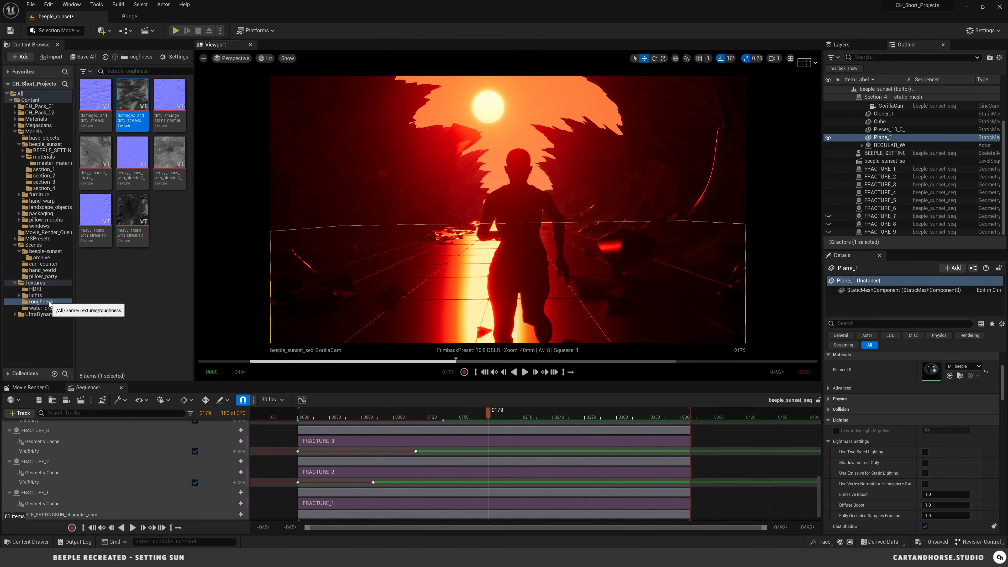
Create a material instance of M_beeple_rough_tex named MI__floor and move it into the materials folder
click(51, 163)
right_click(133, 99)
click(175, 118)
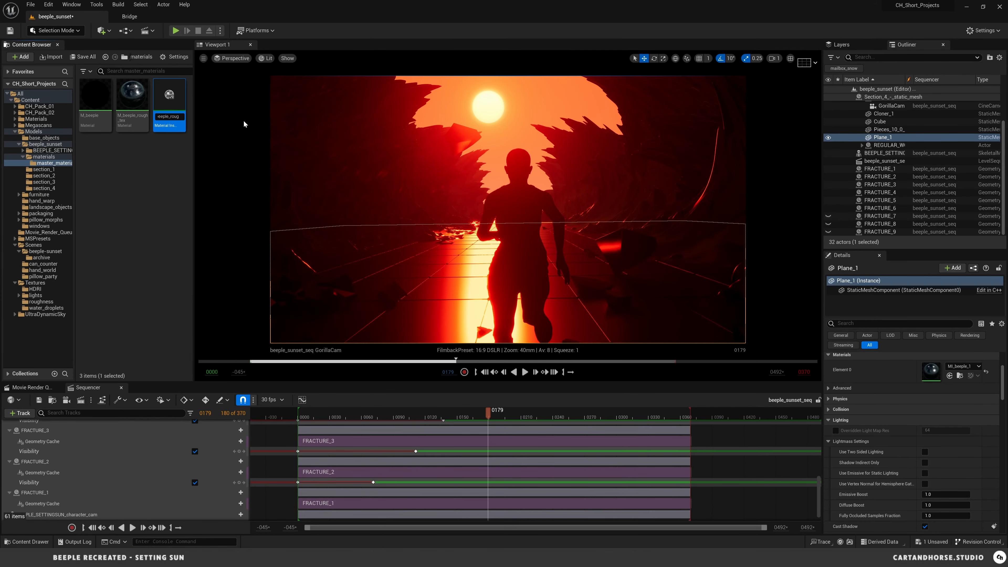
key(Return)
drag(169, 95, 41, 156)
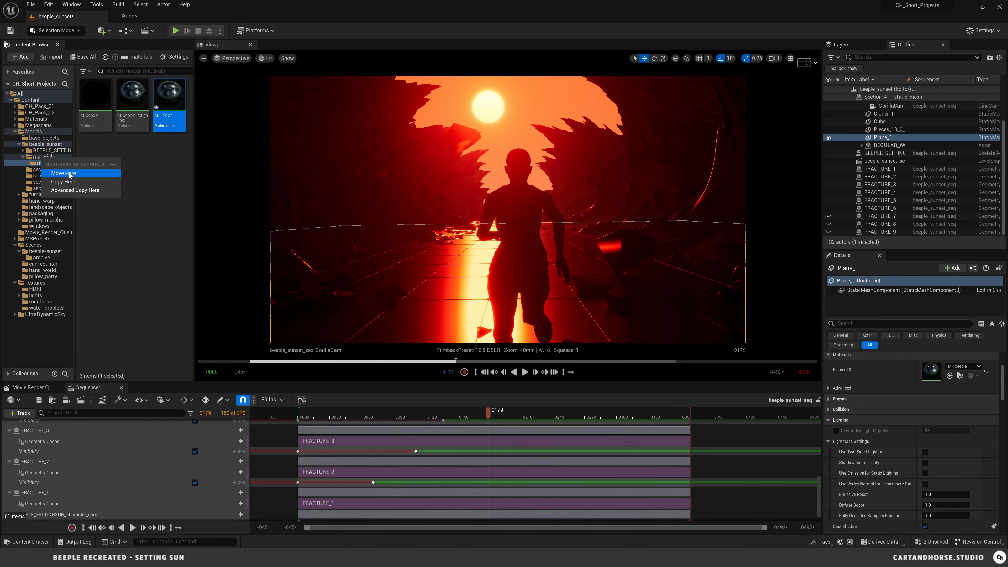
click(63, 172)
Apply MI__floor to the floor plane and open the instance in a small window beside the viewport
drag(132, 96, 468, 286)
double_click(132, 95)
click(984, 6)
drag(201, 147, 563, 147)
drag(766, 34, 875, 20)
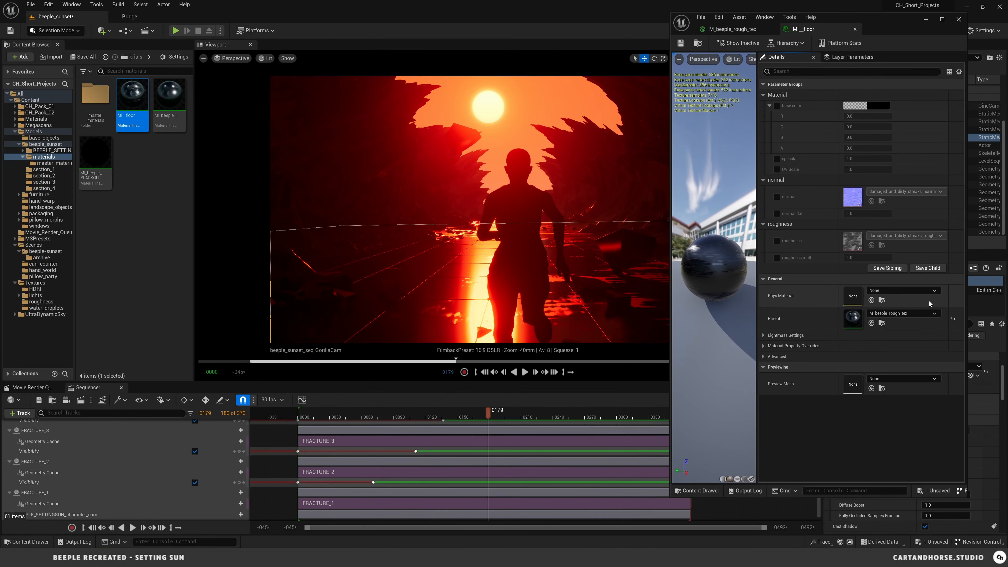
Enable the UV Scale override in MI__floor, try several tiling values and set it to 20
click(777, 170)
click(864, 170)
text(10)
key(Return)
text(25)
key(Return)
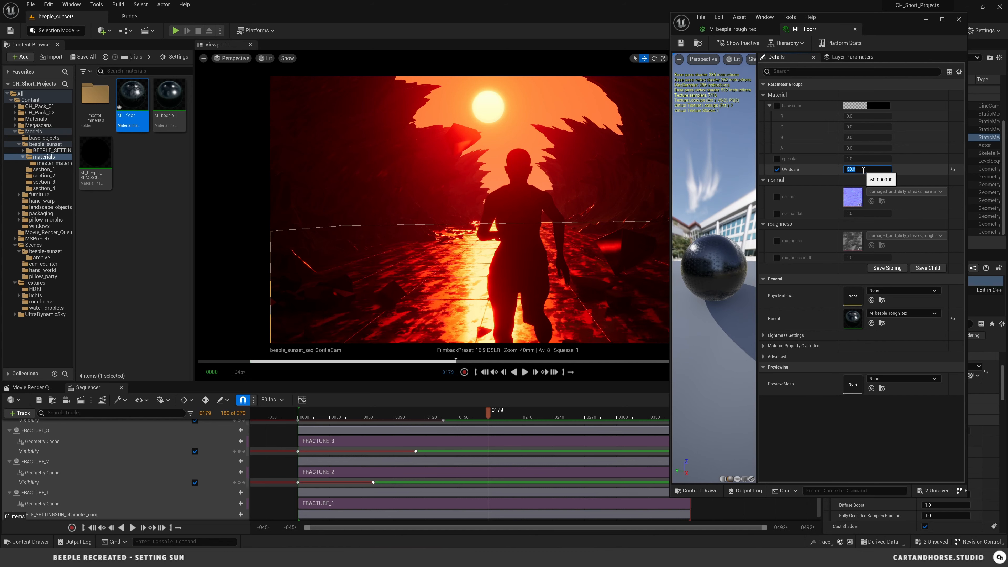
text(20)
key(Return)
Enable the normal flat override in MI__floor, try different strengths and set it to 1.5
click(777, 213)
drag(864, 214, 809, 215)
click(861, 215)
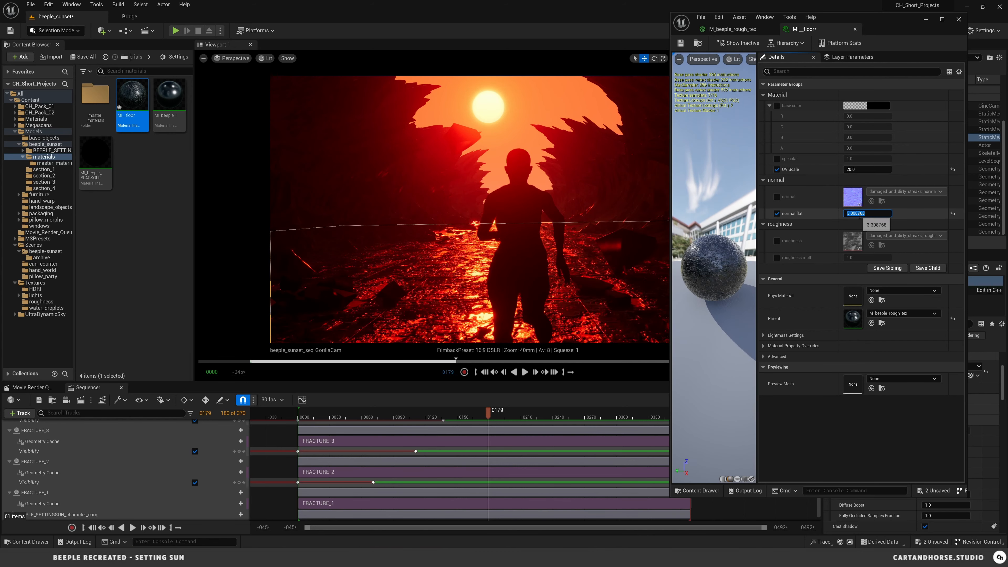
text(1)
key(Return)
text(1.5)
key(Return)
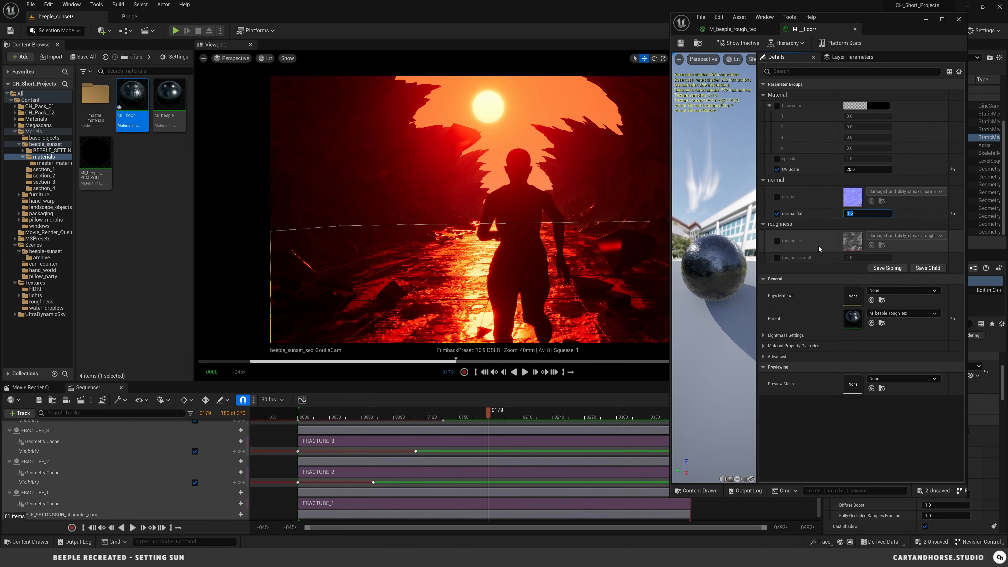
Override roughness mult with about 1.38 and set normal flat to 1.1 in MI__floor
click(778, 258)
mouse_move(857, 258)
mouse_down()
mouse_move(881, 258)
mouse_move(869, 258)
mouse_up()
click(863, 215)
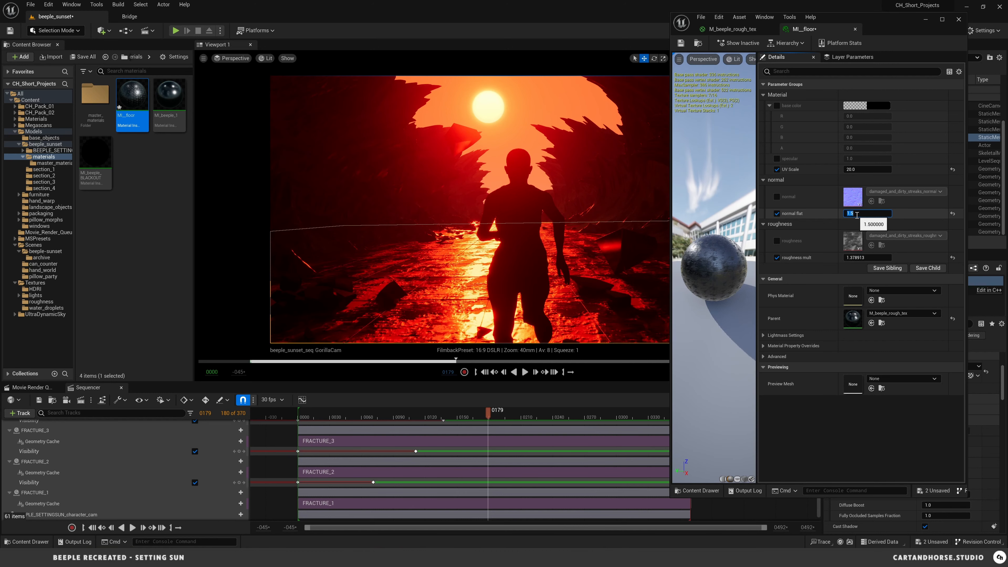
text(1.1)
key(Return)
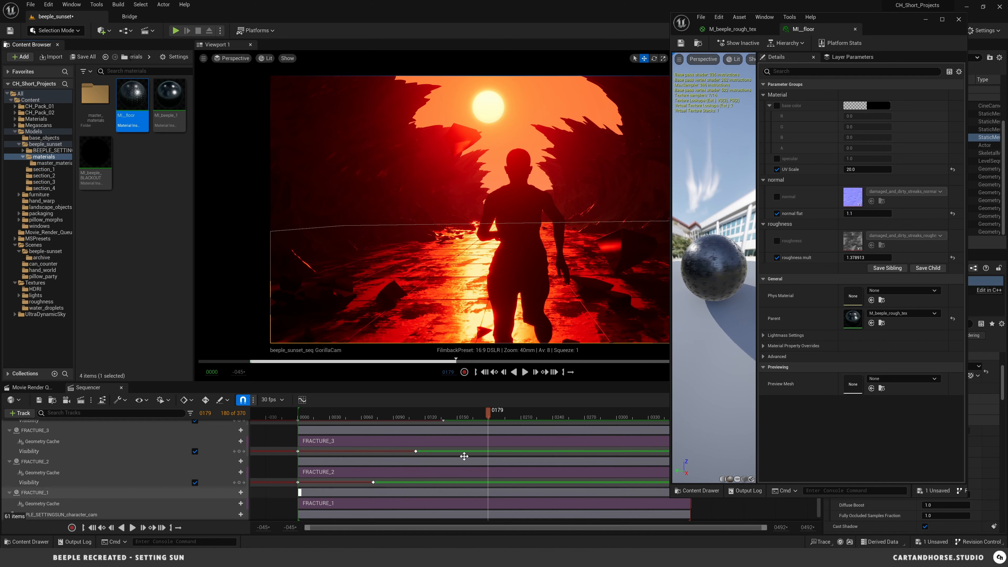
Collapse the fractures tracks and play the sequence from frame 0 to review the textured floor
drag(488, 413, 298, 413)
scroll(15, 441, up, 10)
click(6, 460)
click(526, 373)
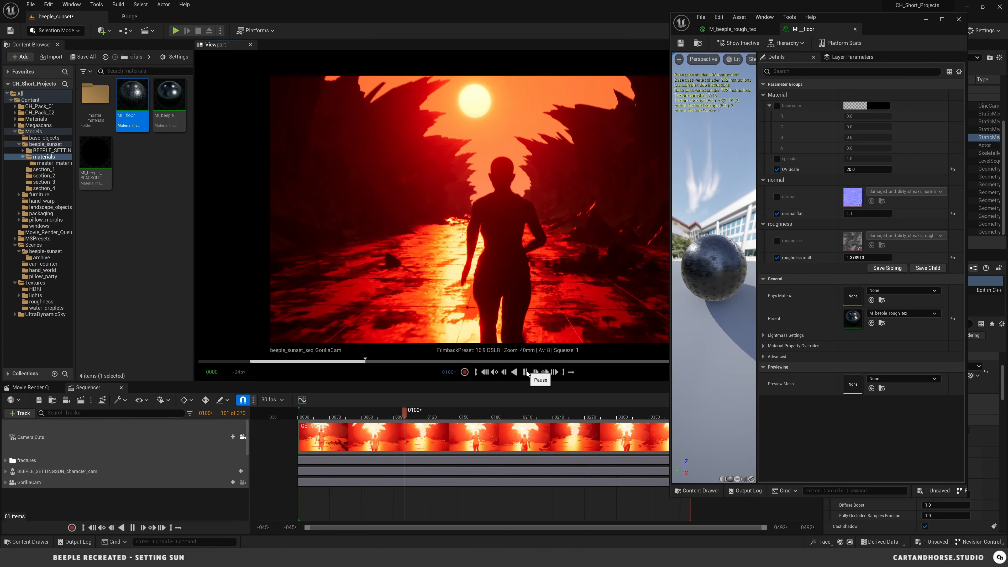
click(526, 372)
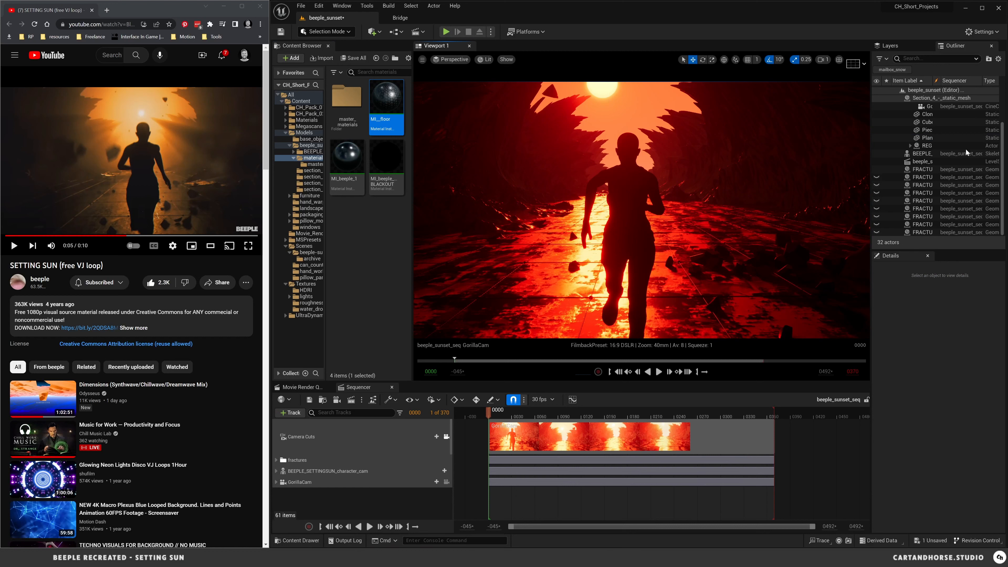
Group the FRACTURE actors in a fractures folder in the outliner, collapse the actor tree and save the level
scroll(966, 152, up, 3)
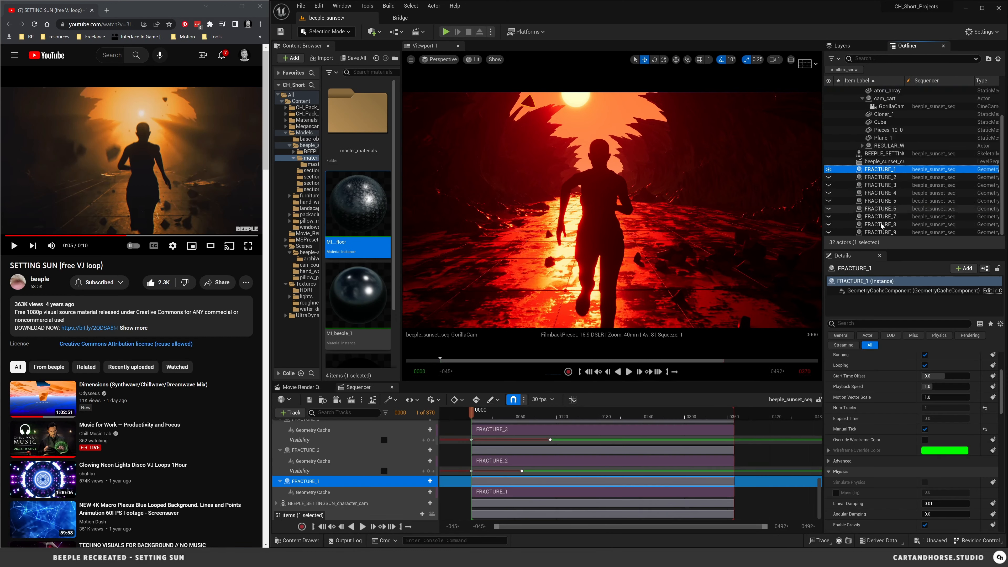
click(853, 97)
click(853, 113)
key(ctrl+s)
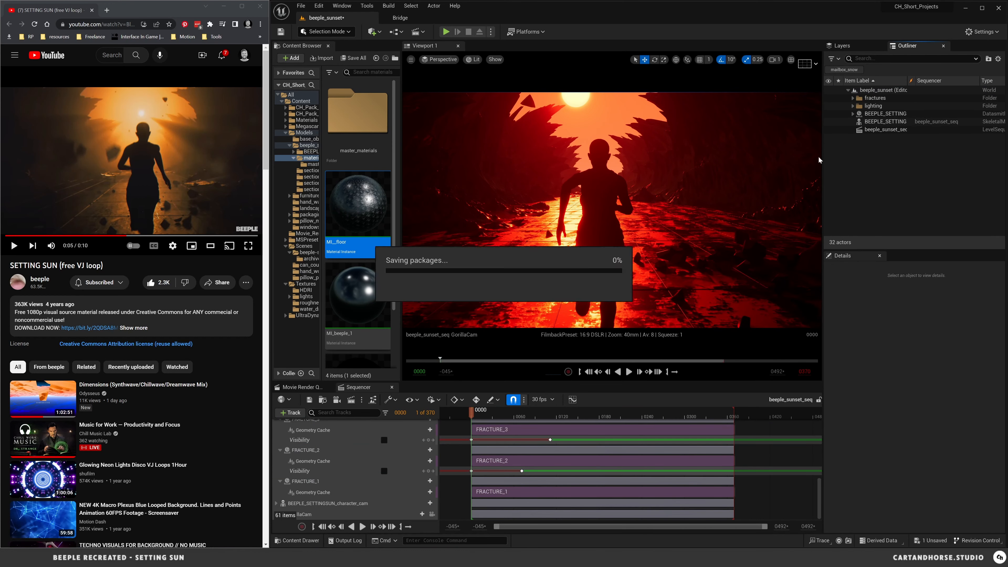
Fine-tune the Rayleigh scattering scale of the SkyAtmosphere in the lighting folder
click(852, 106)
click(881, 139)
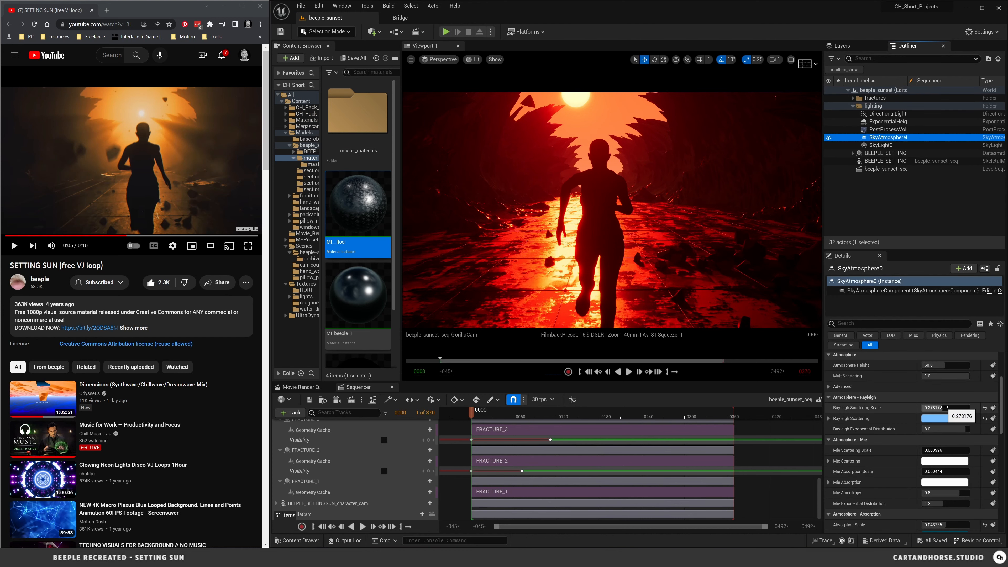
mouse_move(944, 408)
mouse_down()
mouse_move(928, 408)
mouse_move(941, 408)
mouse_up()
click(579, 102)
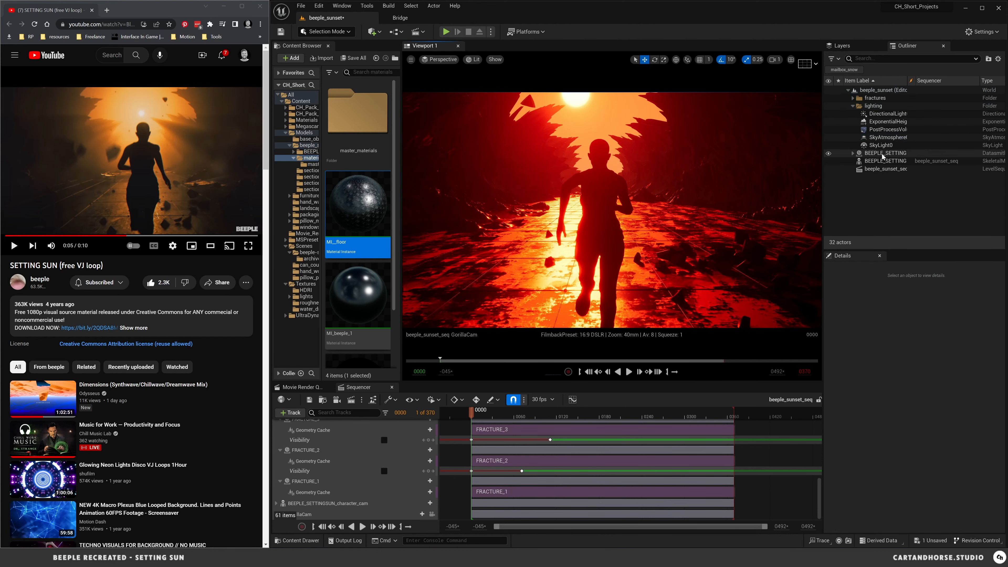
Lower and shrink the directional light's sun with a source angle of about 0.4, and undo the source soft angle edit
click(885, 114)
scroll(1004, 382, up, 5)
drag(929, 378, 947, 409)
scroll(1002, 387, down, 3)
key(ctrl+z)
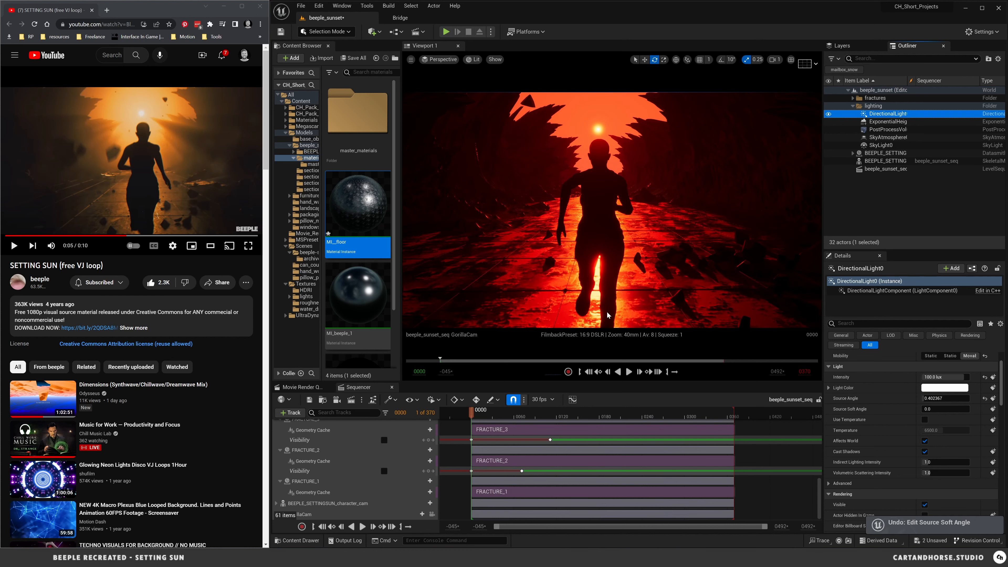
Enable the normal and roughness texture overrides in MI__floor and raise roughness mult to about 3.57
double_click(369, 203)
click(777, 197)
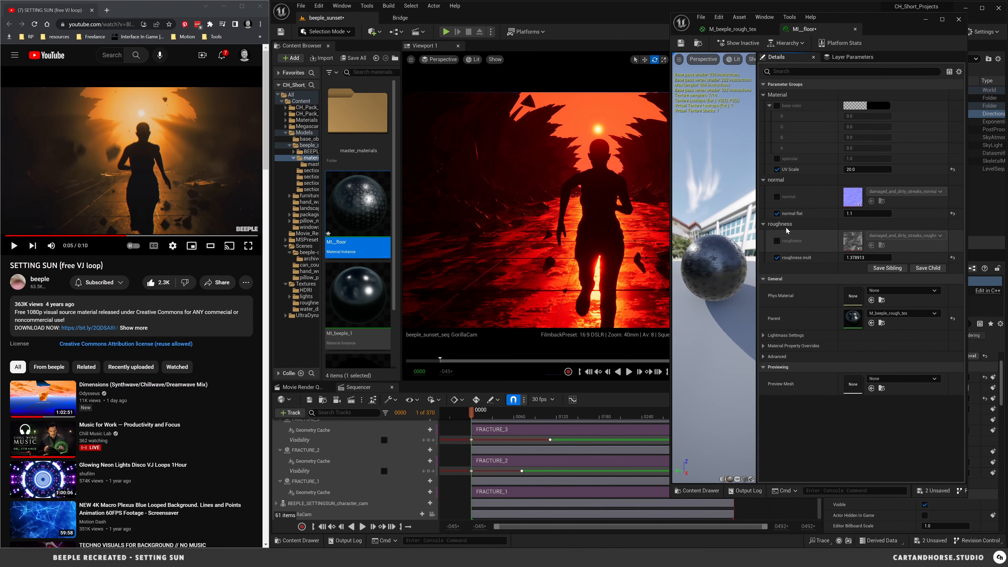
click(777, 241)
drag(858, 258, 891, 258)
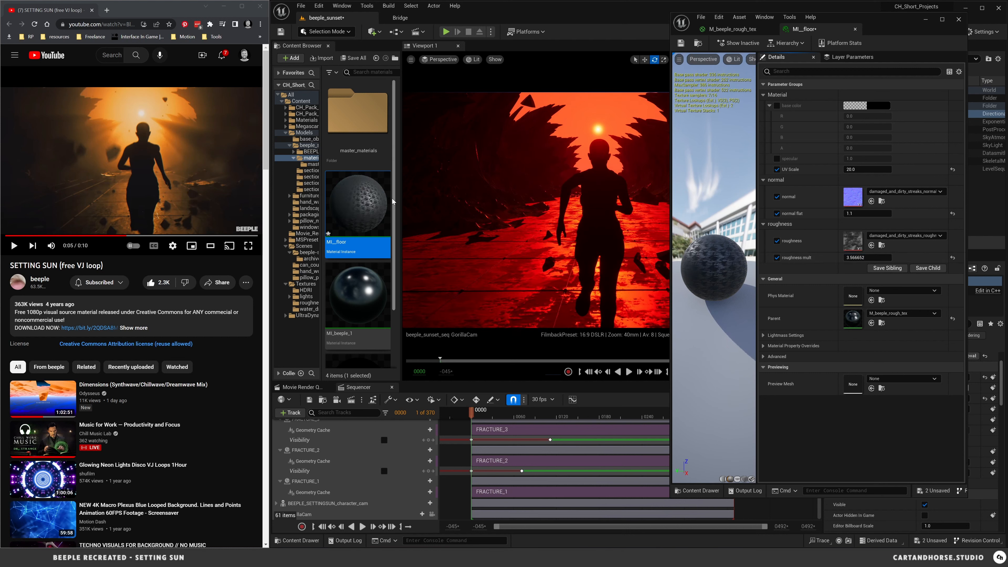
Assign the dirty_smudge_stains_roughness texture from the roughness folder to MI__floor's roughness parameter
click(305, 284)
click(309, 303)
drag(396, 185, 396, 259)
drag(358, 191, 853, 242)
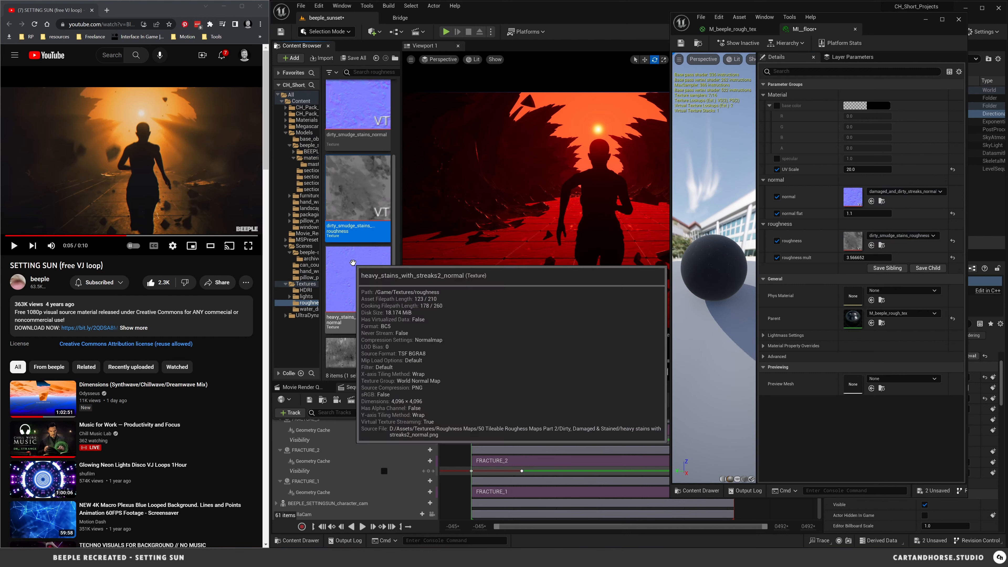
Try the dirty_smudge_stains normal and the heavy_stains_with_streaks2 roughness and normal textures on MI__floor, lowering roughness mult to about 2.41
drag(360, 116, 860, 170)
drag(879, 258, 871, 258)
drag(395, 221, 401, 289)
drag(359, 191, 853, 241)
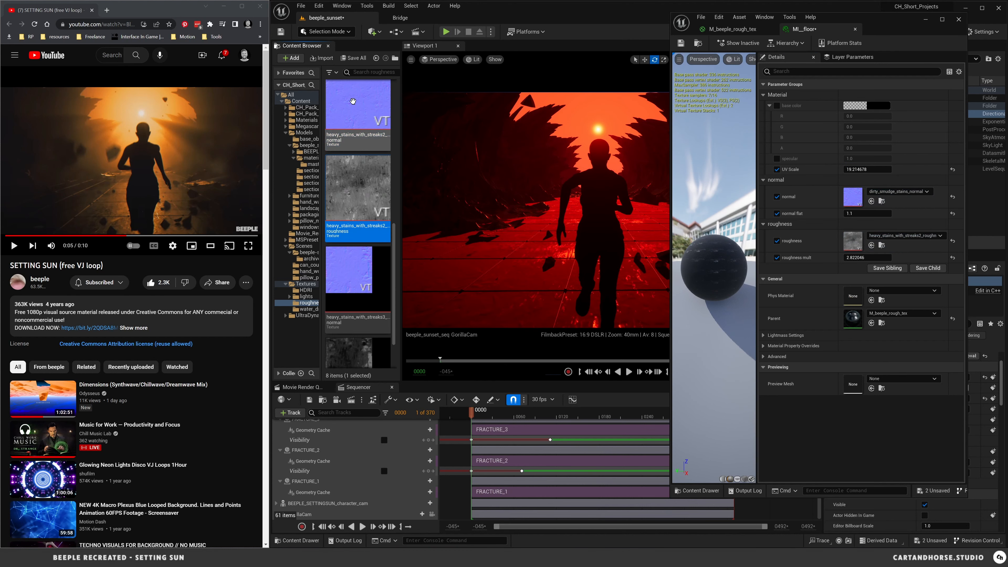
drag(353, 101, 853, 197)
drag(869, 258, 863, 258)
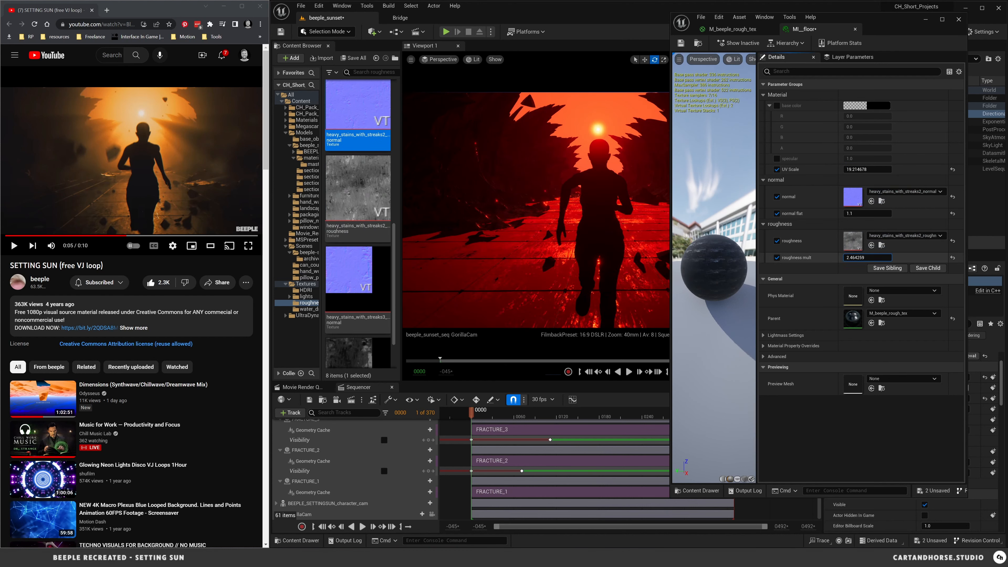
Assign the heavy_stains_with_streaks3 roughness and normal textures to MI__floor, fine-tune roughness mult, and play the sequence
scroll(397, 267, down, 2)
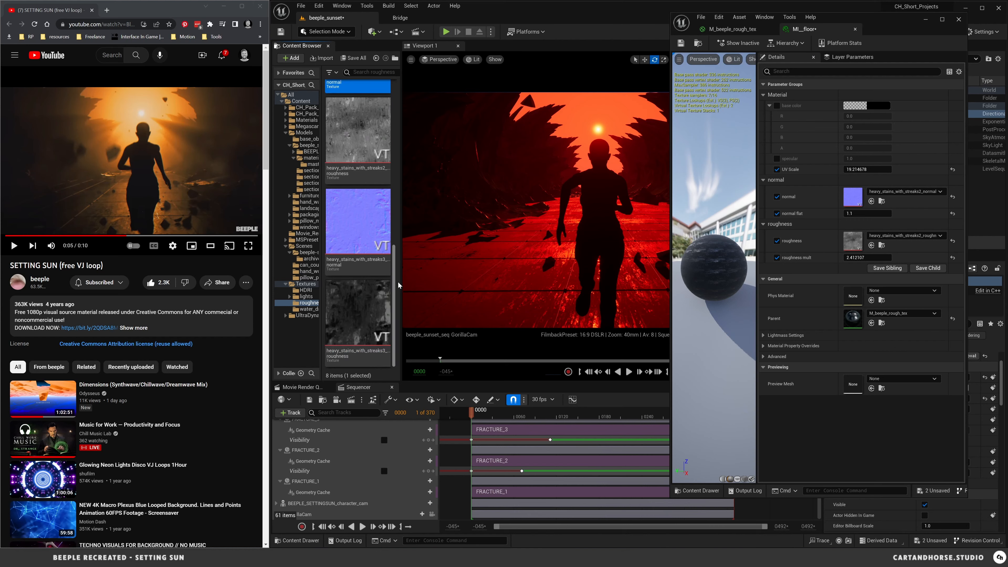
drag(358, 318, 853, 241)
drag(358, 231, 850, 195)
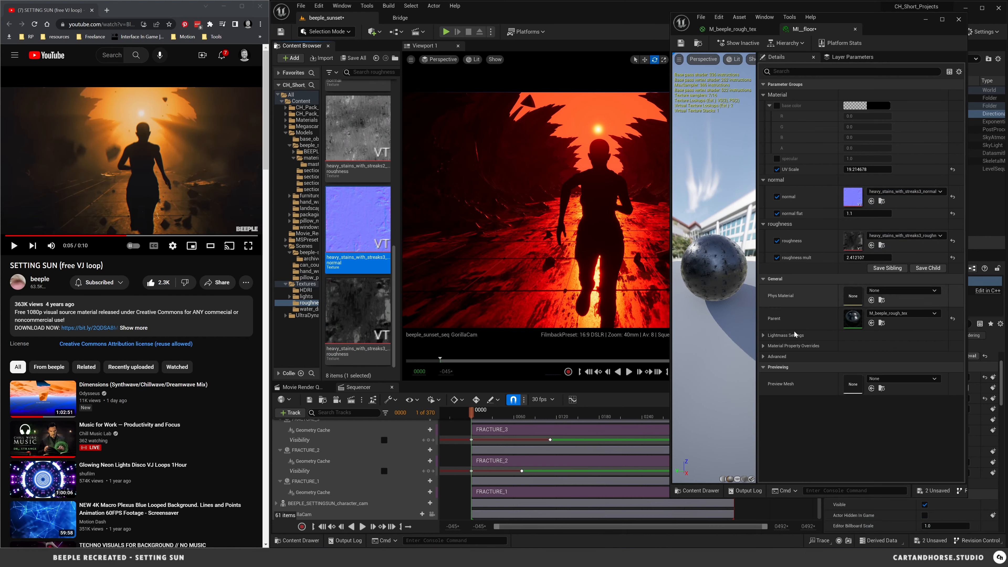
drag(867, 258, 885, 258)
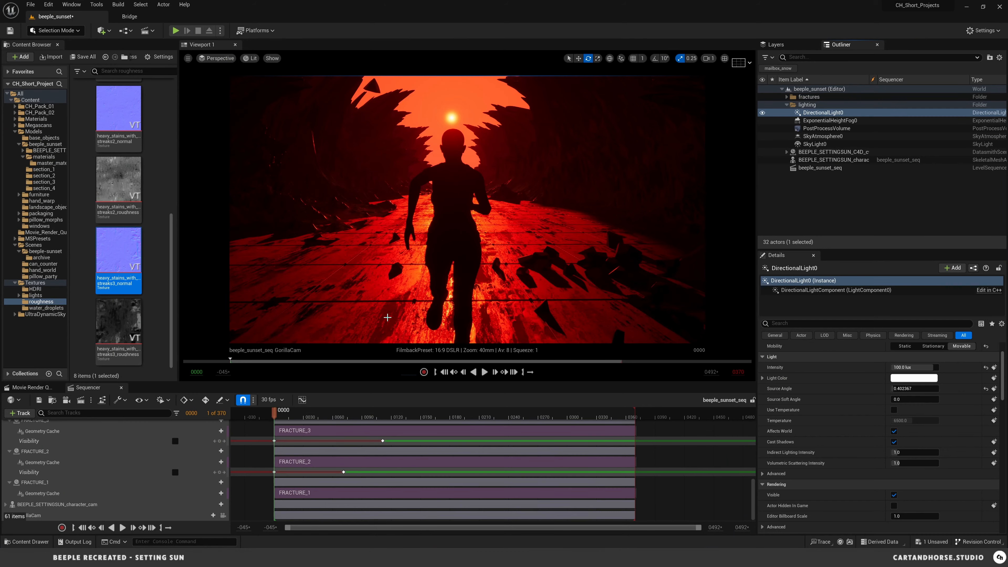
click(484, 372)
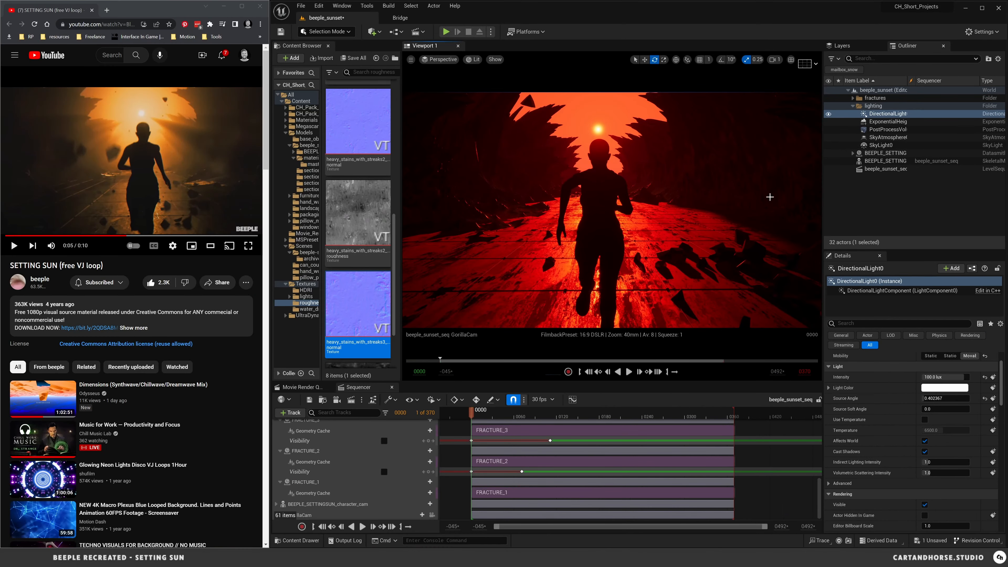
Enable real time capture on SkyLight0 and set its intensity scale to 0.1
click(881, 145)
scroll(985, 409, down, 3)
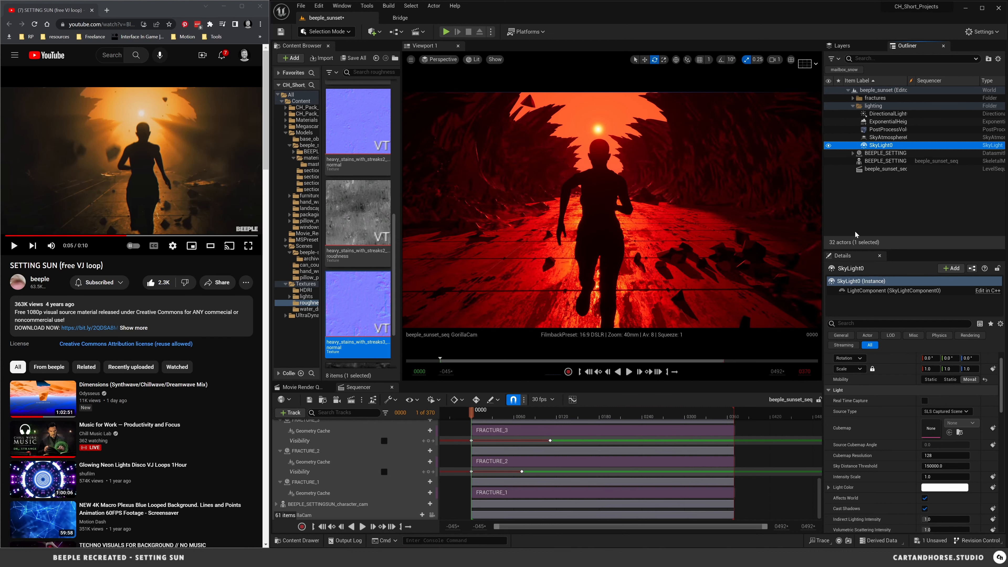
click(925, 400)
click(936, 478)
text(0.1)
key(Return)
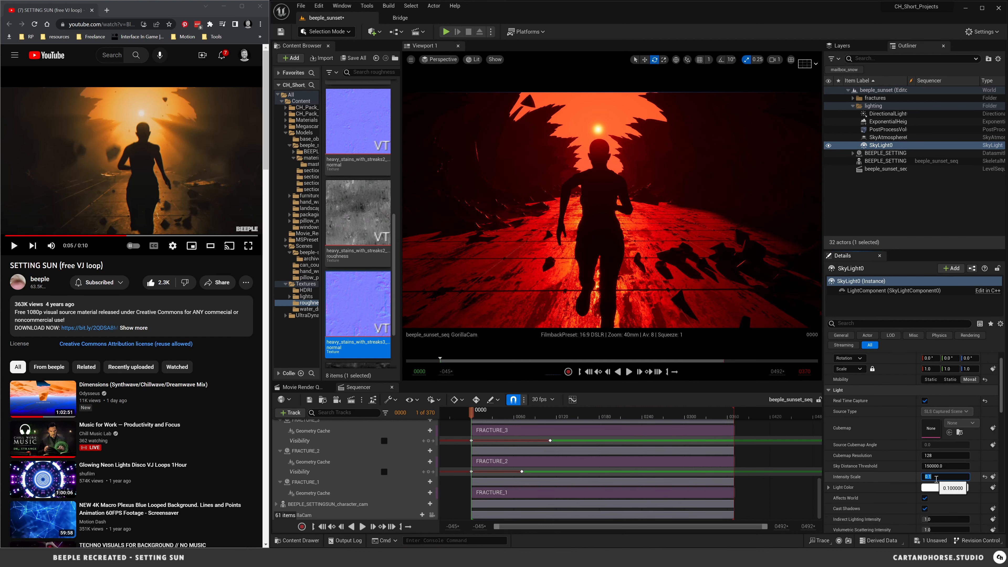
Set the SkyAtmosphere's atmosphere height to 200 and raise its Rayleigh scattering scale to about 0.22
click(838, 138)
click(887, 137)
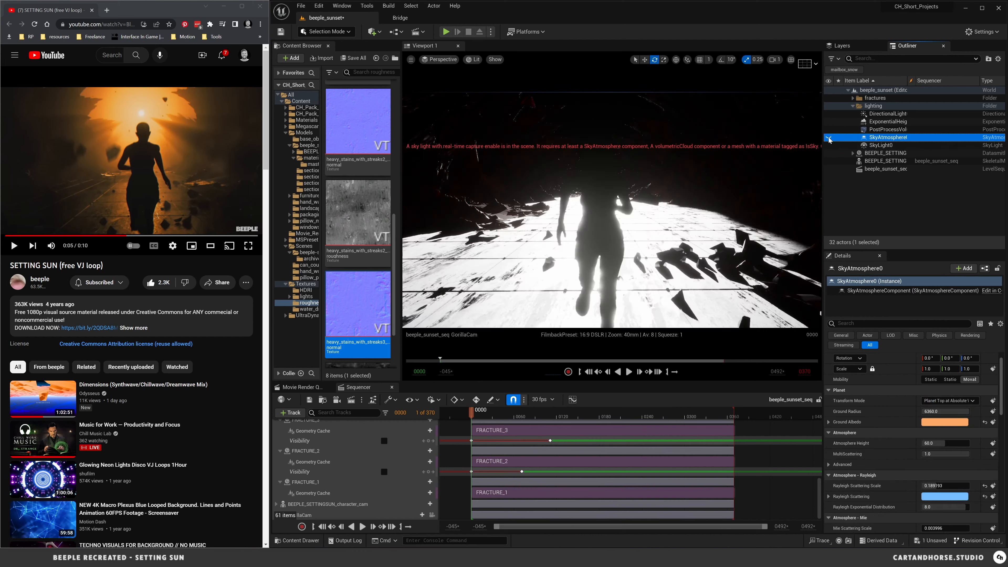
click(945, 423)
click(934, 537)
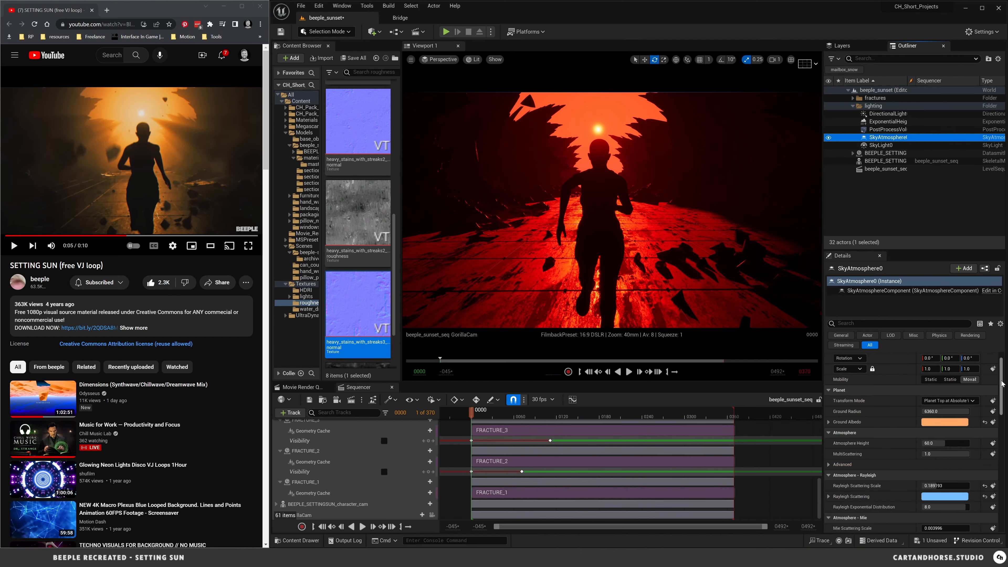
click(925, 390)
mouse_move(945, 409)
mouse_down()
mouse_move(925, 410)
mouse_move(969, 410)
mouse_move(945, 399)
mouse_up()
scroll(973, 437, down, 3)
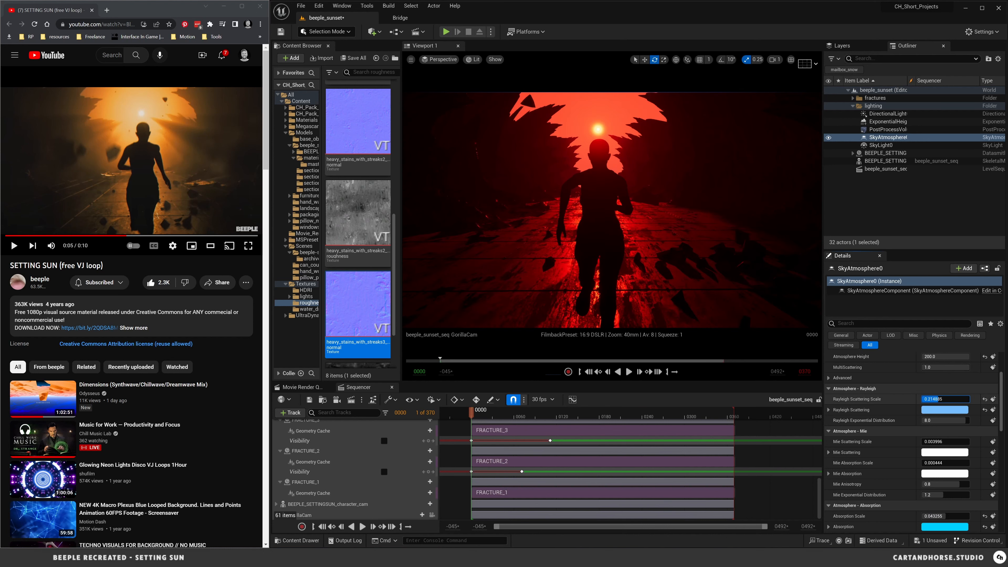
Change the SkyAtmosphere's Rayleigh scattering color to violet, sRGB 7965FE, and undo a trial increase of the Rayleigh exponential distribution
click(952, 412)
drag(827, 383, 812, 378)
drag(892, 374, 892, 370)
drag(879, 376, 880, 379)
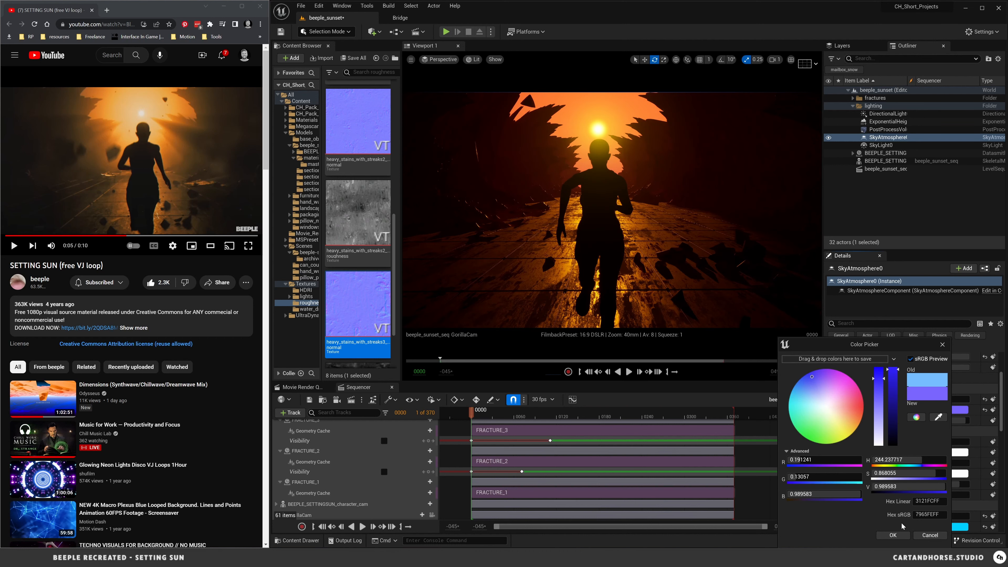
click(900, 534)
drag(961, 423, 953, 423)
key(ctrl+z)
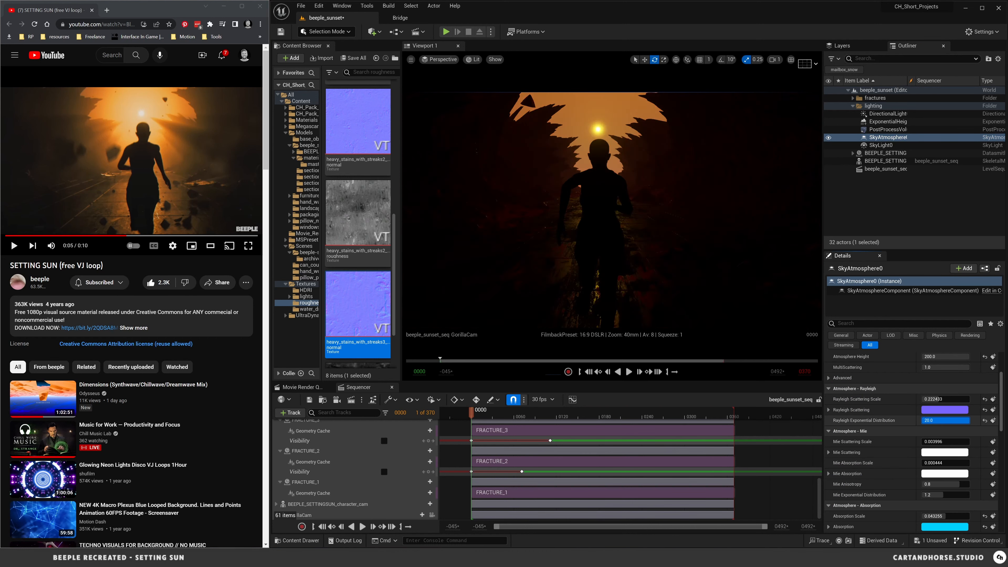
Find the directional light's light shaft properties and test light shaft bloom on and off
click(889, 130)
click(889, 324)
click(888, 114)
click(866, 324)
text(shaft)
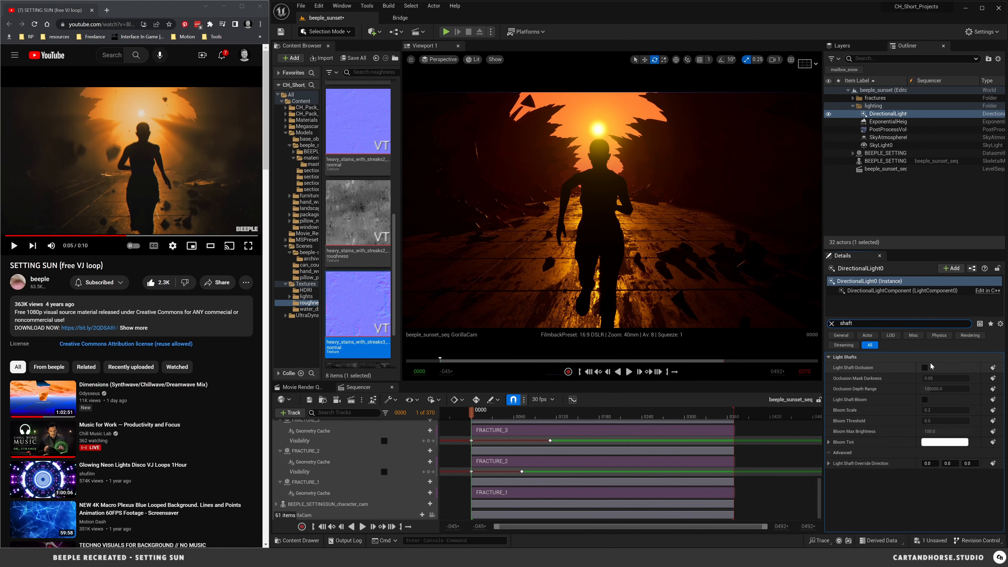
click(924, 400)
click(925, 400)
Try light shaft occlusion and light shaft bloom with a bloom scale of 0.05 on the directional light, and undo them
click(926, 368)
click(925, 400)
click(939, 411)
text(0.05)
key(Return)
key(ctrl+z)
key(ctrl+z)
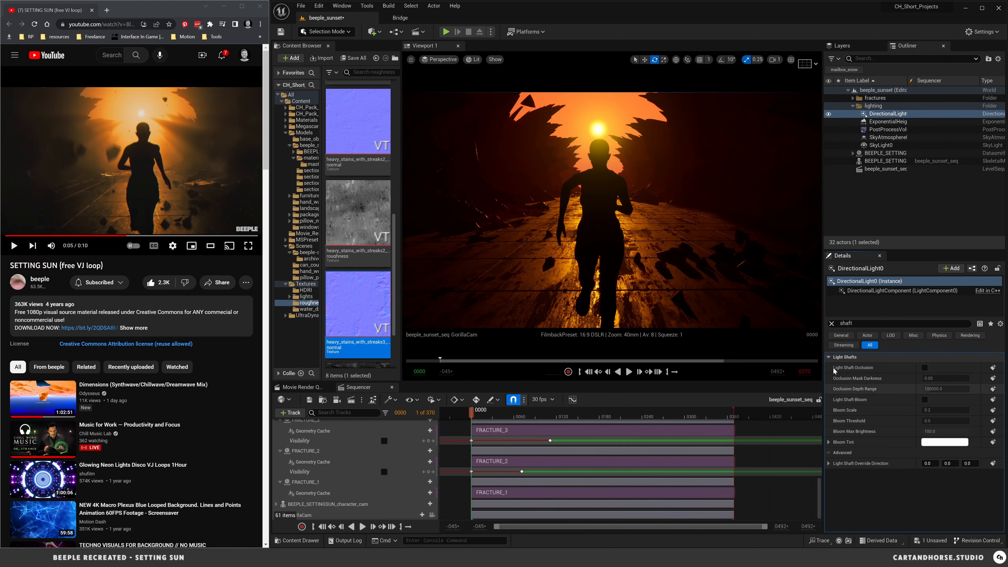
click(833, 324)
Override the PostProcessVolume's bloom intensity and lower it to about 0.085 after comparing 0 and 0.675
click(888, 129)
click(837, 411)
click(842, 433)
click(949, 432)
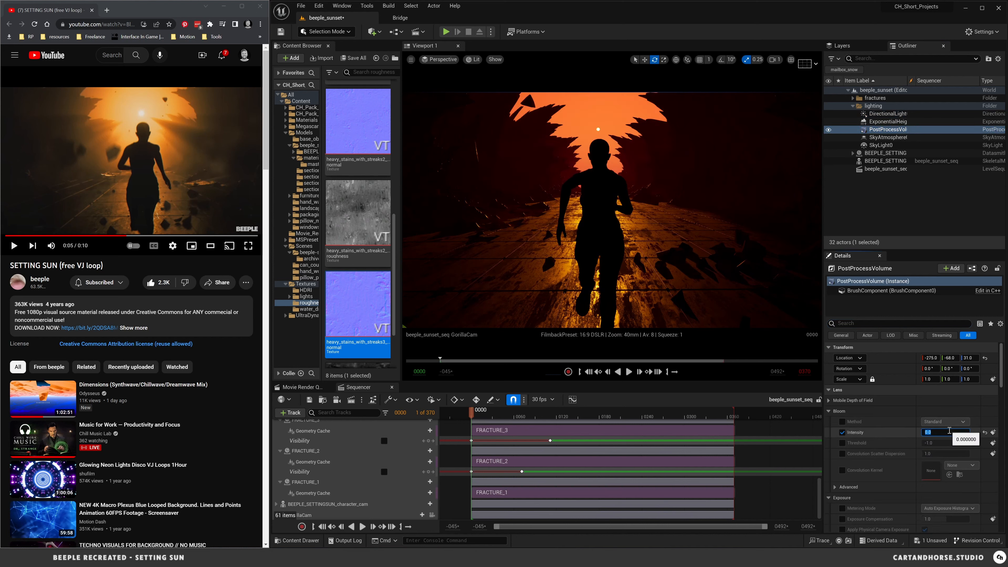
text(0.675)
key(Return)
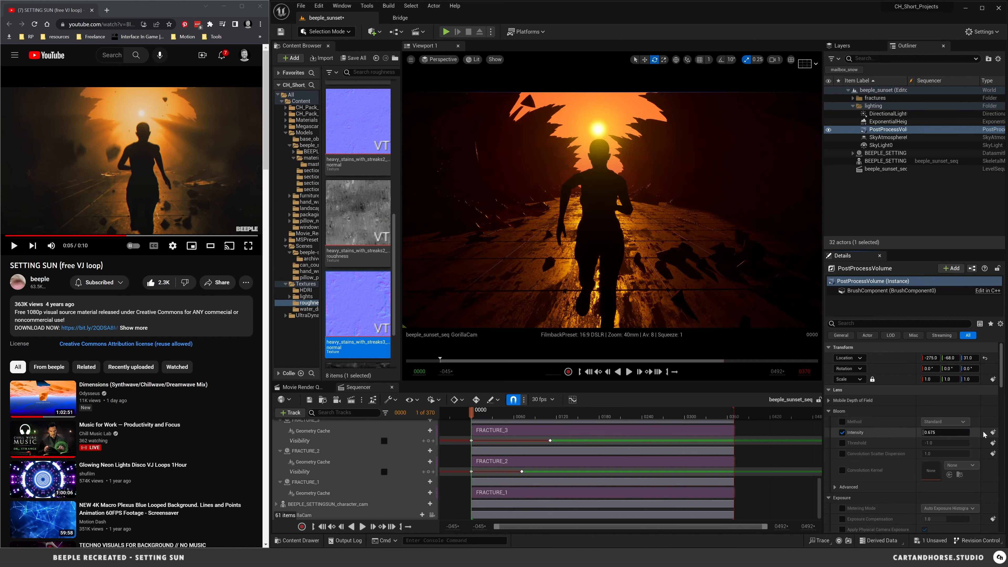
mouse_move(929, 433)
mouse_down()
mouse_move(960, 442)
mouse_move(918, 432)
mouse_move(939, 433)
mouse_up()
click(986, 433)
click(881, 114)
click(882, 130)
click(876, 114)
click(882, 129)
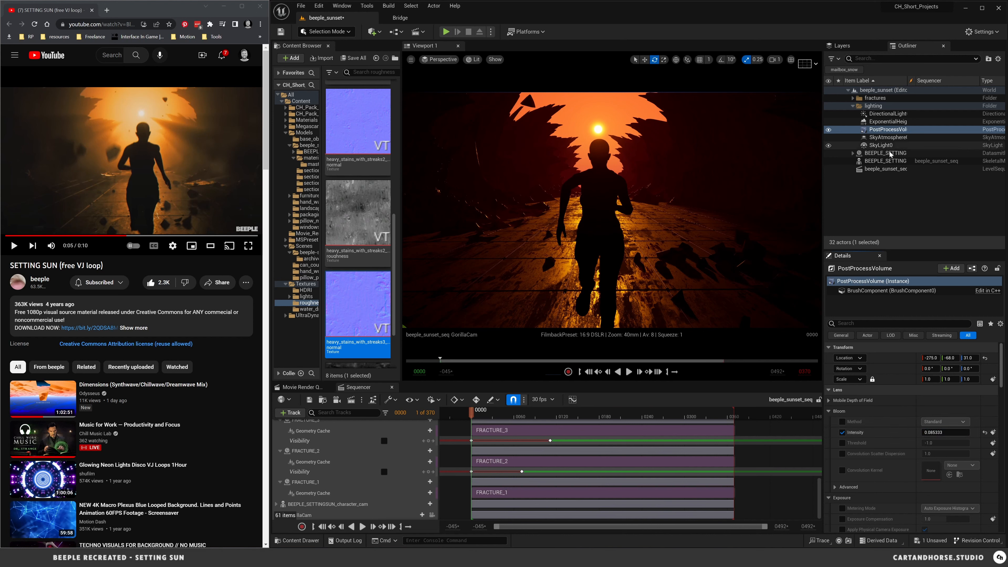
Try adjusting the SkyAtmosphere's Mie anisotropy and undo the edit
click(888, 137)
scroll(944, 408, down, 5)
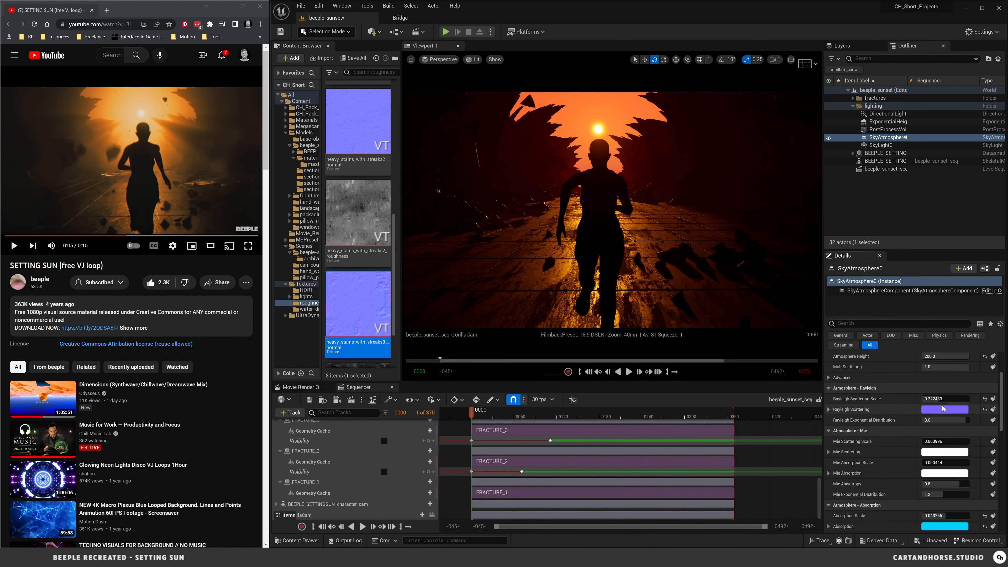
key(ctrl+z)
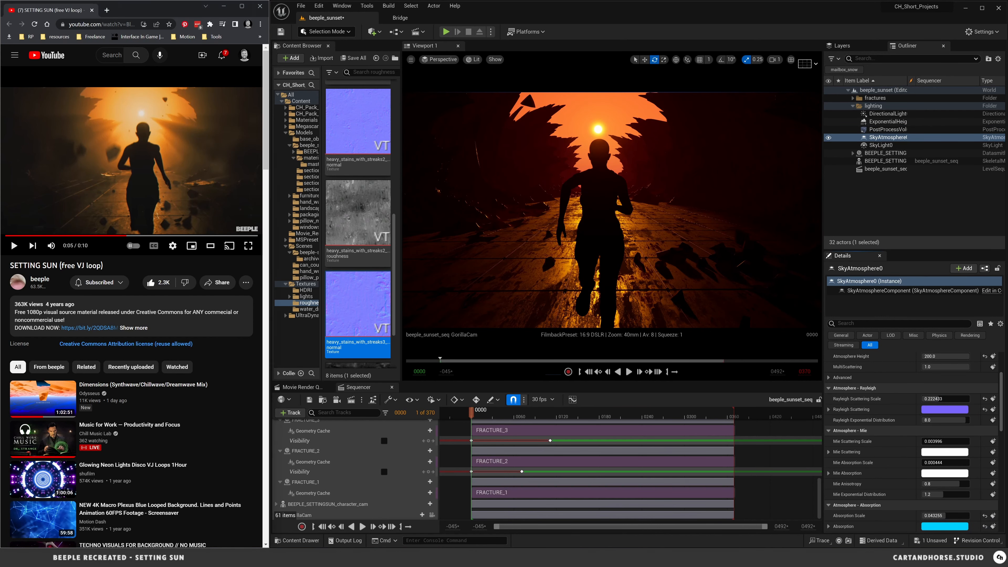
key(ctrl+z)
drag(939, 484, 957, 463)
key(ctrl+z)
Raise the PostProcessVolume's bloom intensity to about 0.128 and set its vignette intensity to 0
click(881, 130)
scroll(886, 502, down, 5)
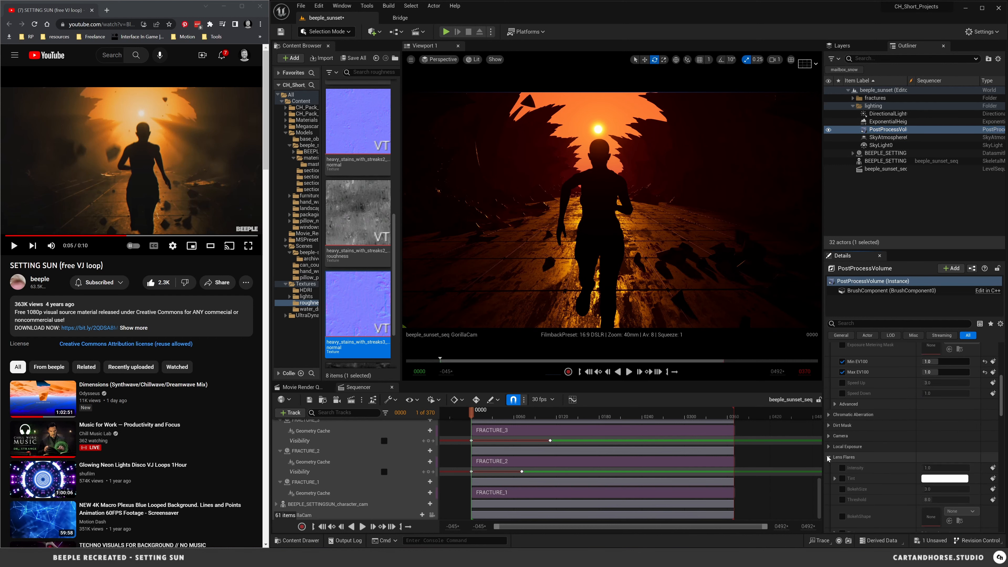
scroll(886, 501, down, 2)
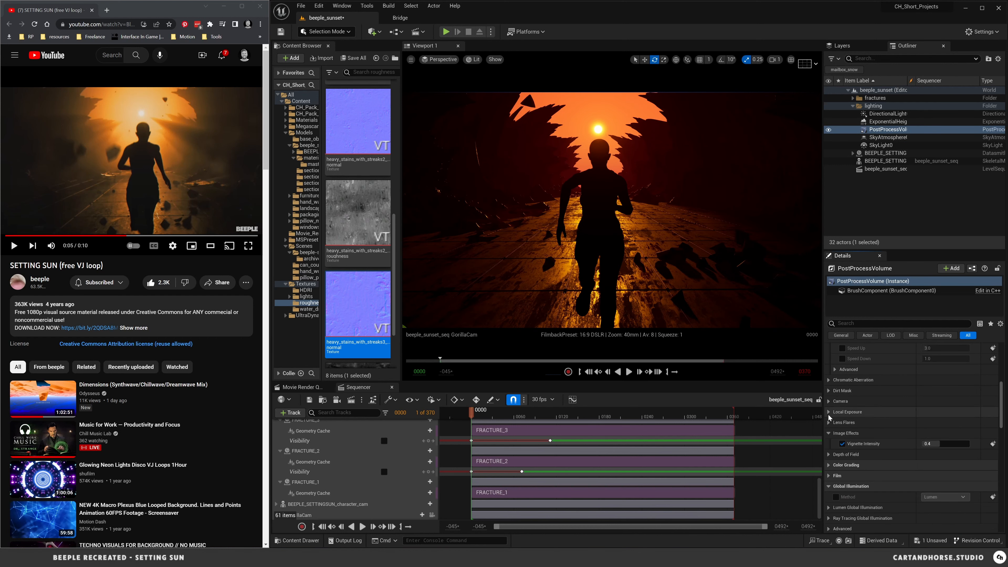
scroll(873, 417, up, 12)
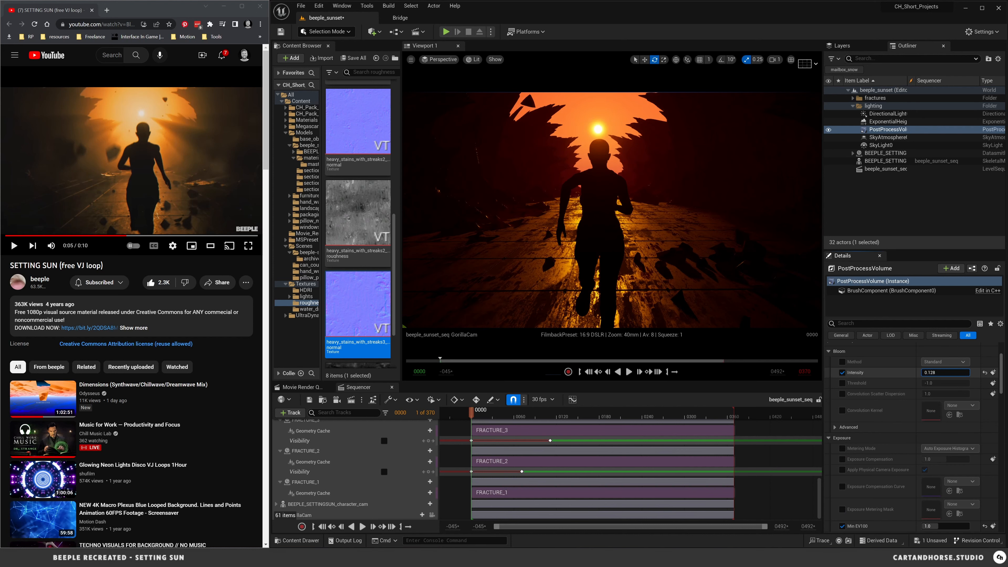
scroll(864, 465, down, 10)
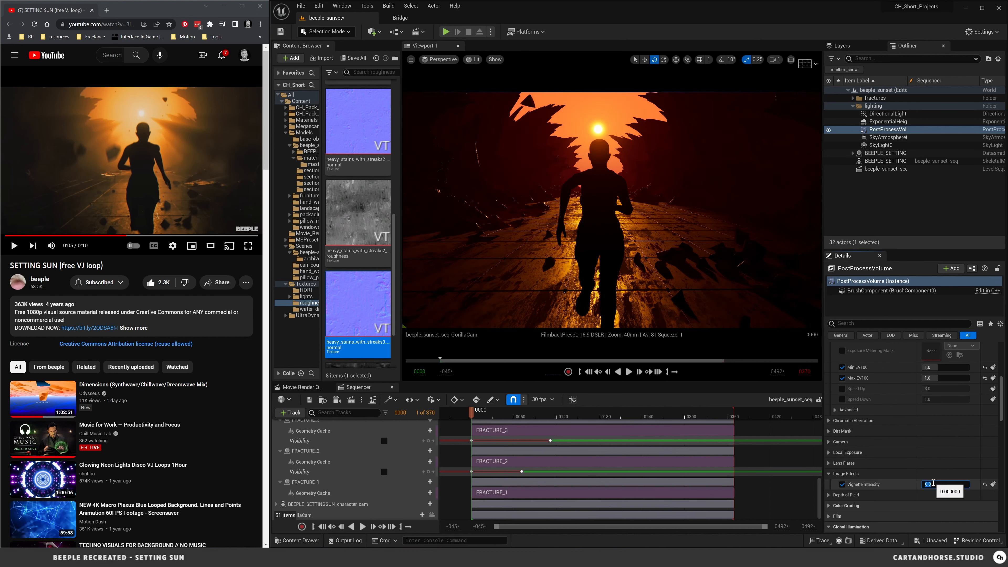
mouse_move(940, 486)
mouse_down()
mouse_move(951, 486)
mouse_move(921, 486)
mouse_up()
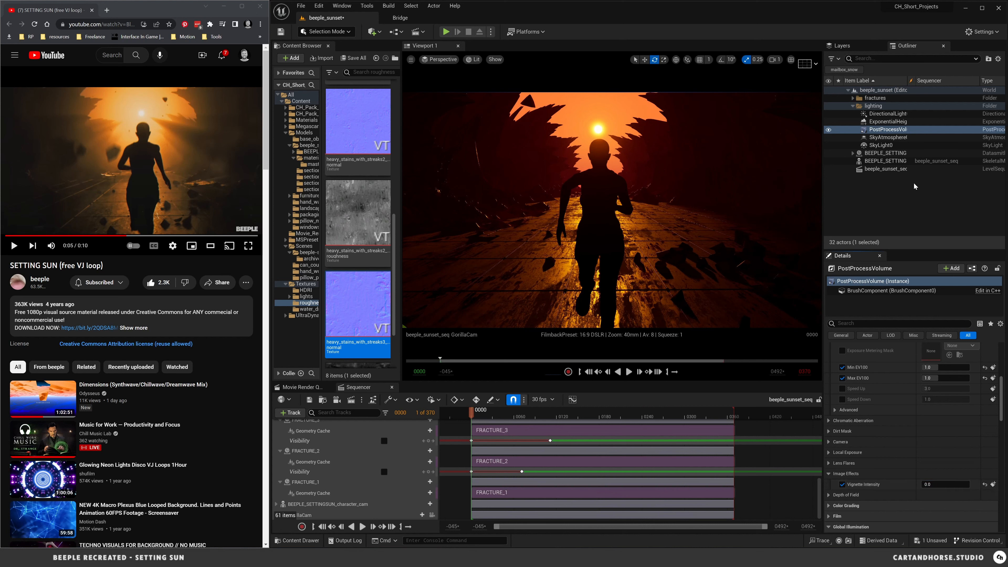
Play the sequence, return to its start, and look up the PostProcessVolume's chromatic aberration settings
click(629, 372)
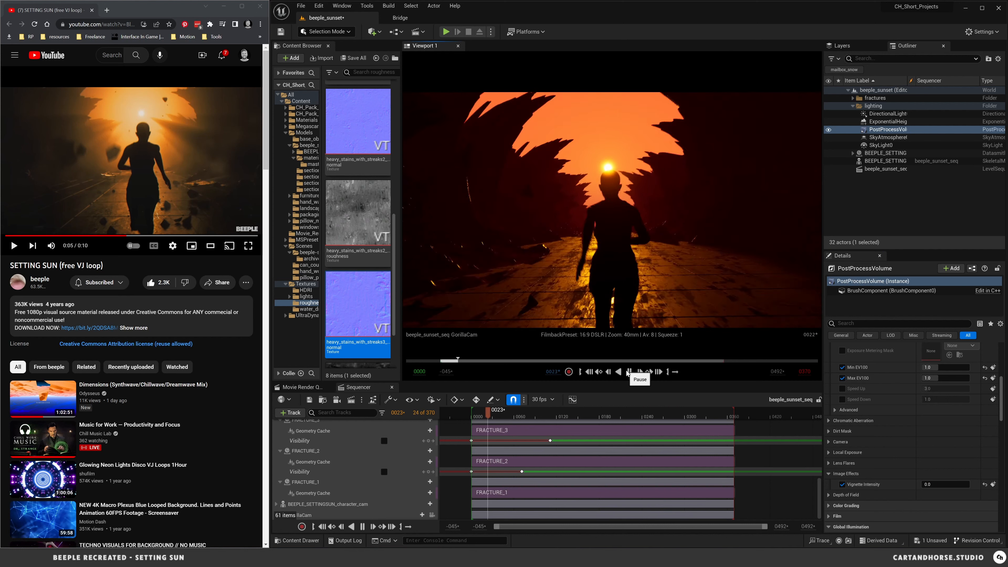
click(589, 372)
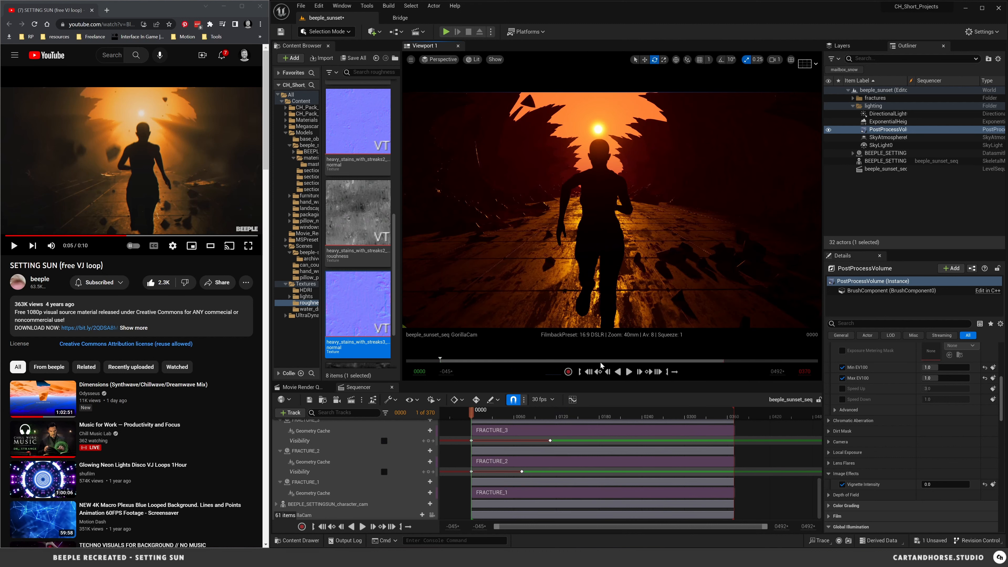
click(894, 324)
text(aber)
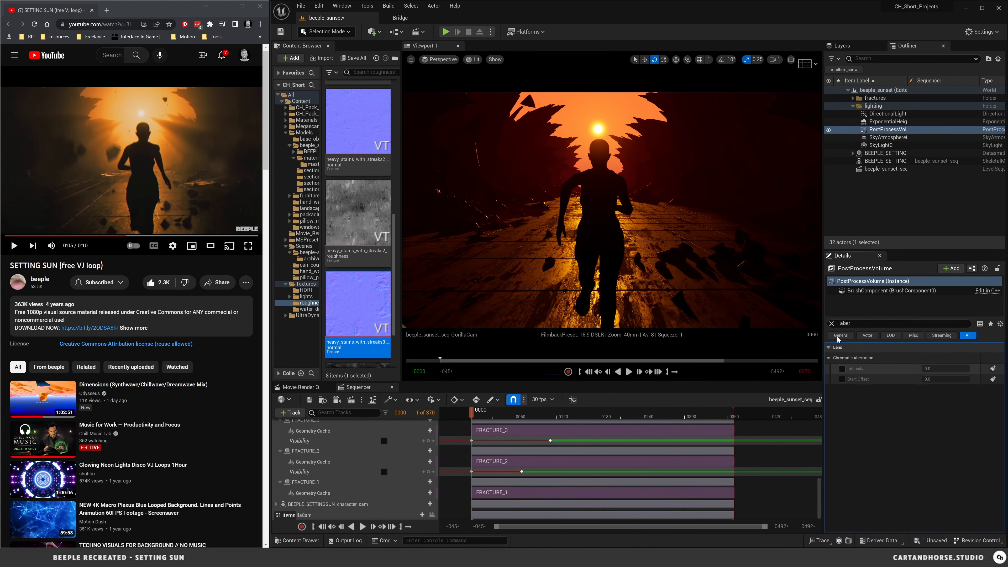
click(831, 323)
Open MI__floor from the Plane_1 floor mesh, then lower its UV scale and slightly raise roughness mult
click(523, 276)
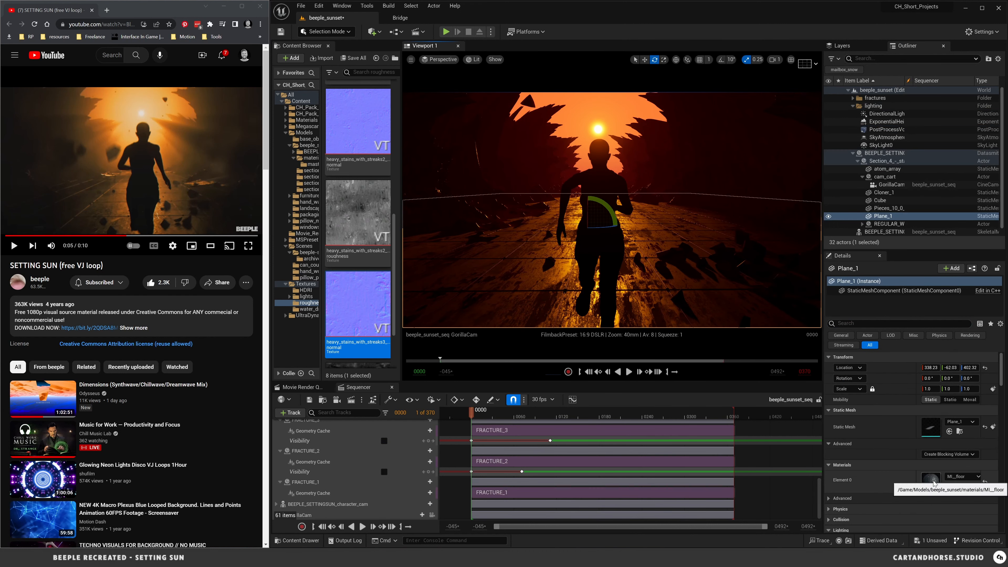
double_click(933, 480)
drag(867, 170, 838, 169)
drag(866, 258, 875, 258)
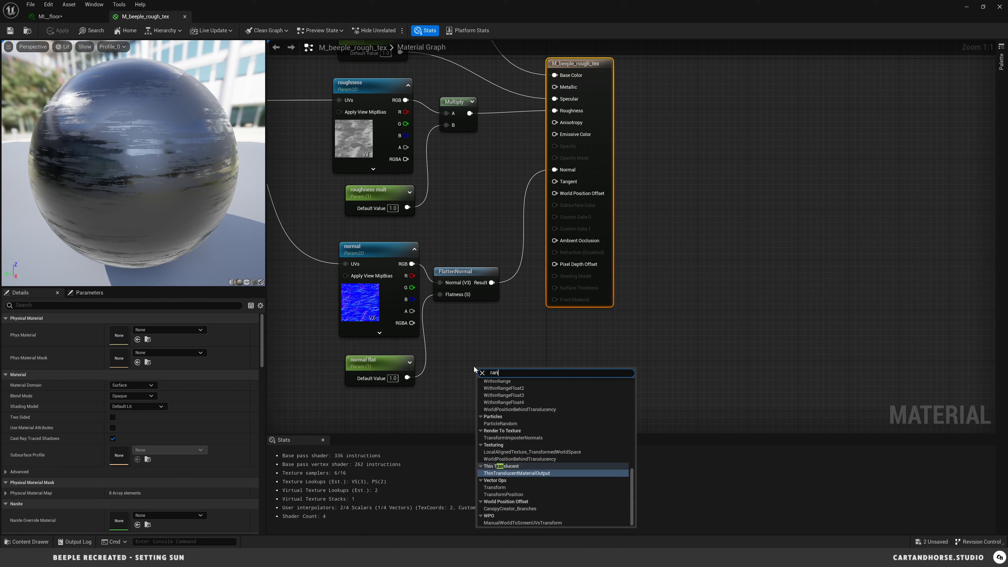
Add a Clamp node after the roughness Multiply in M_beeple_rough_tex, with a rough clamp low parameter feeding its Min
text(ge)
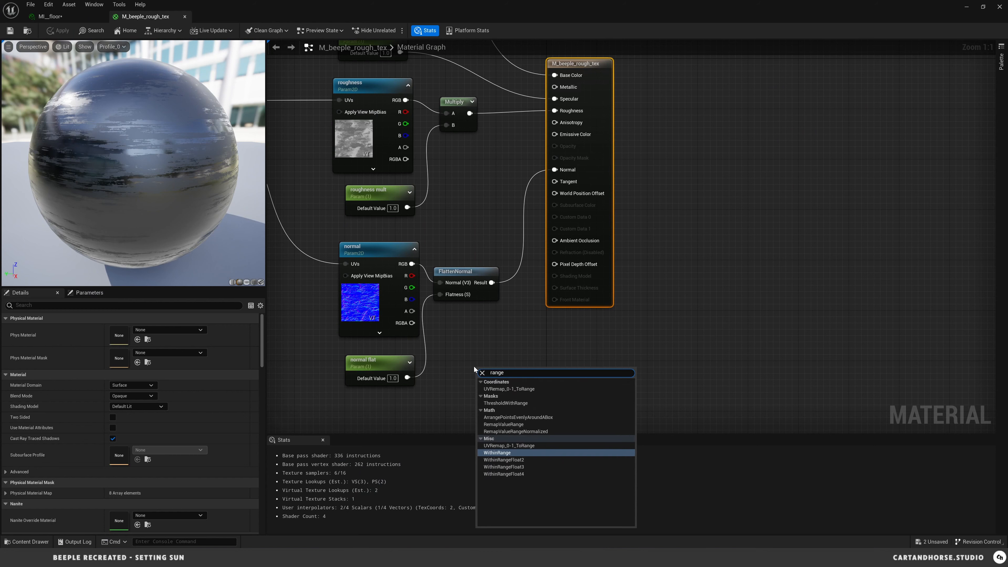
key(ctrl+a)
text(clamp)
key(Return)
right_drag(491, 326, 594, 316)
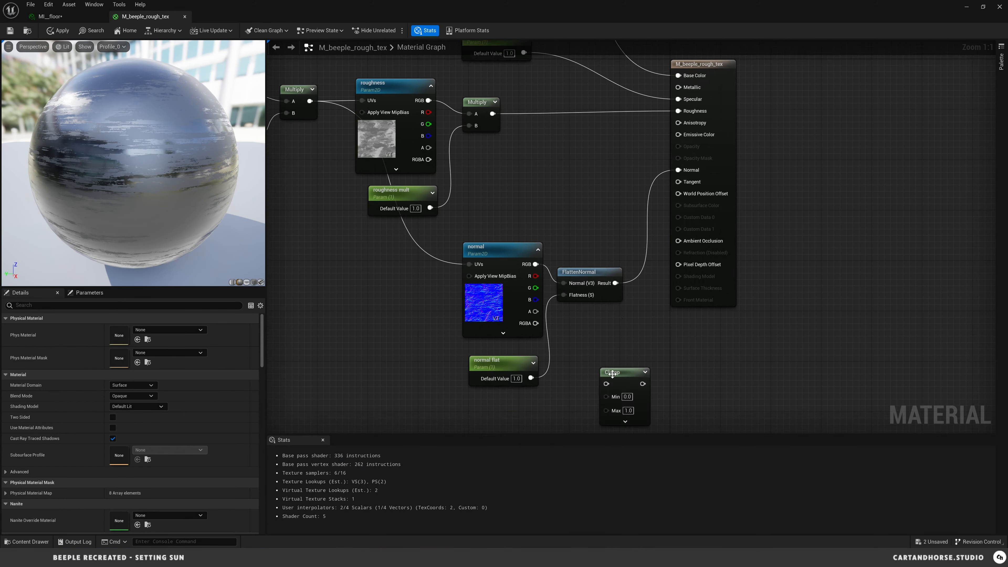
click(498, 258)
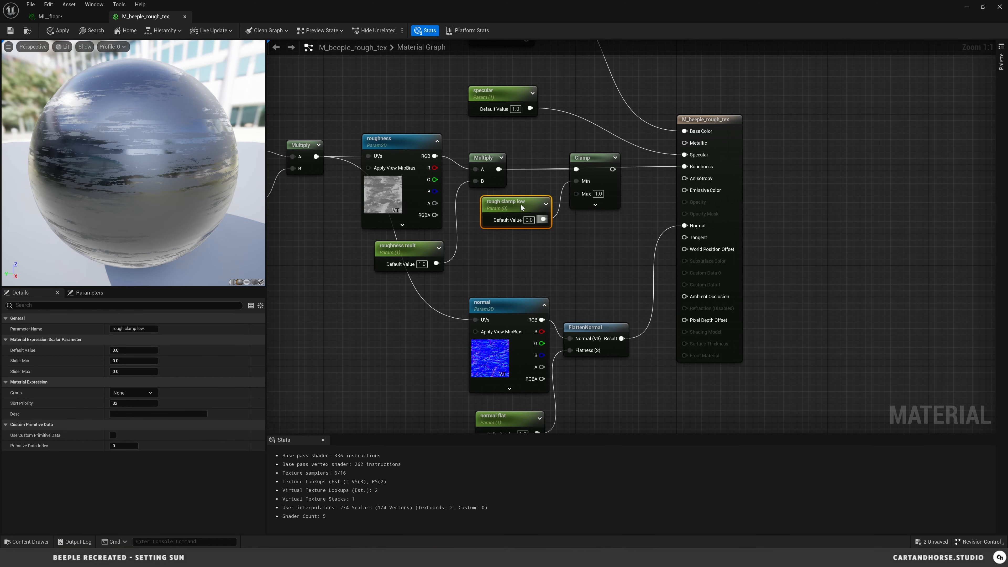
Duplicate the parameter as rough clamp high with default 1 for the Clamp's Max, and save the material with the Clamp feeding Roughness
key(ctrl+d)
drag(137, 329, 206, 327)
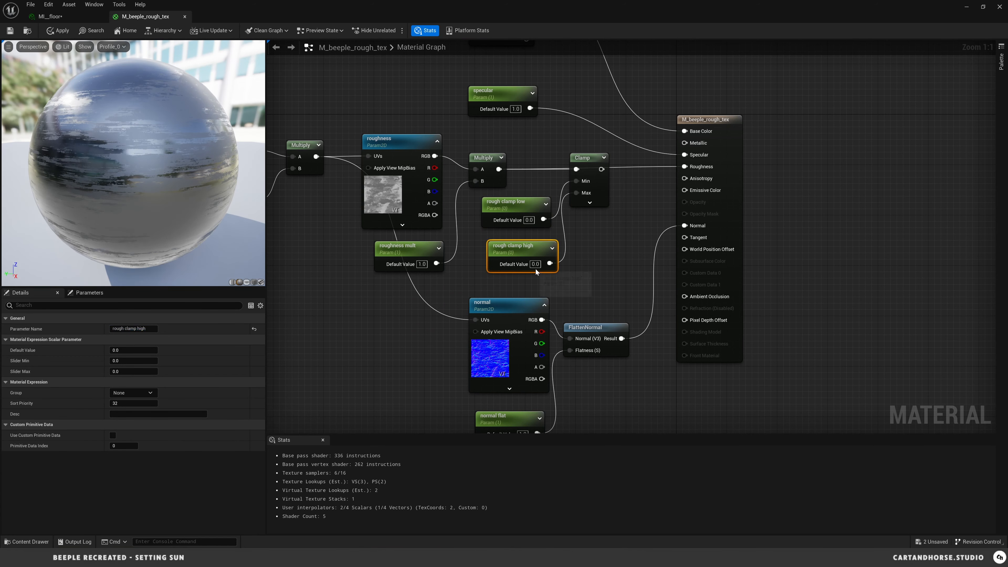
key(ctrl+s)
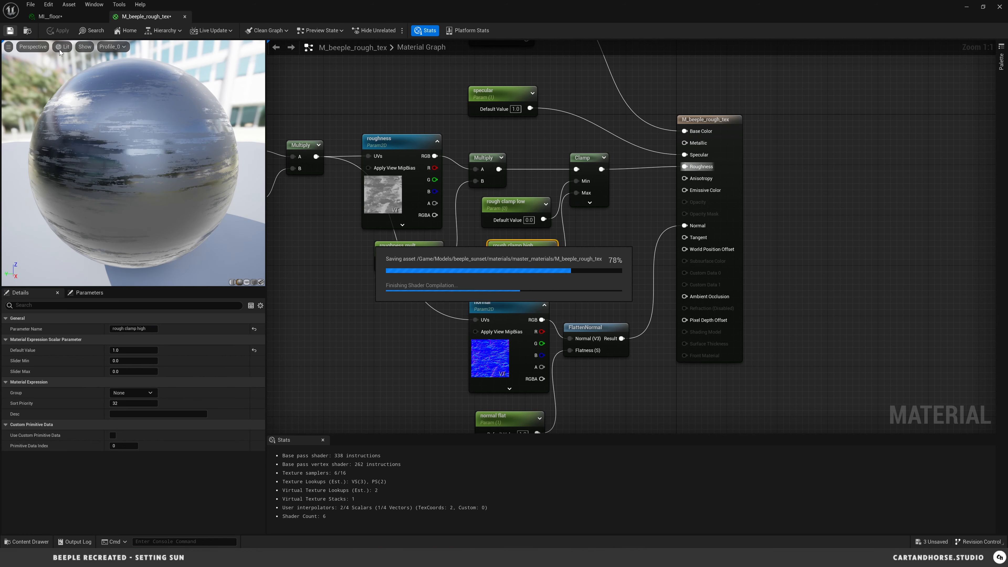
Assign the rough clamp low and rough clamp high parameters to the roughness group and save the material
click(134, 393)
click(129, 418)
click(10, 30)
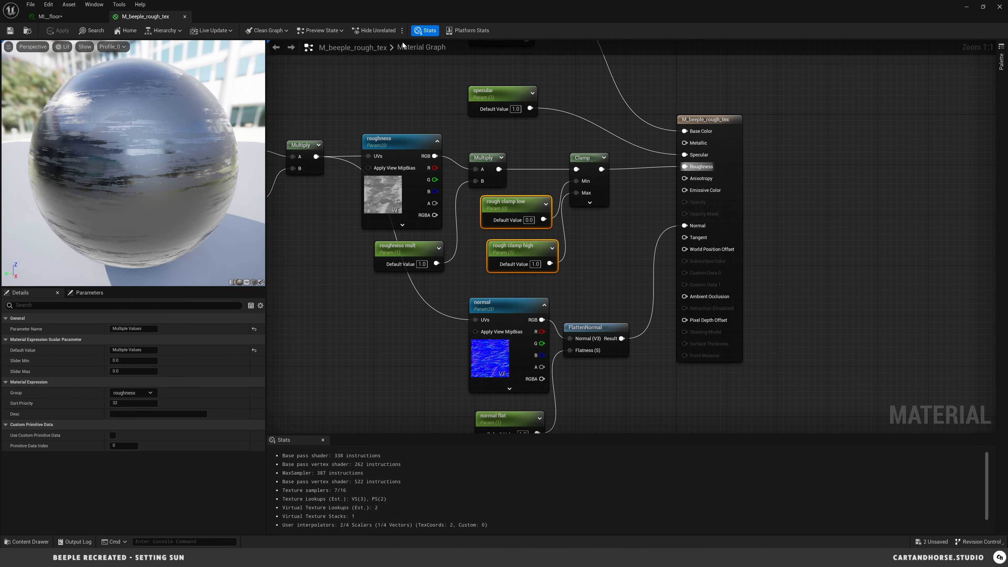
Return to MI__floor, reset its roughness mult, and enable the rough clamp high and rough clamp low overrides
click(967, 7)
double_click(933, 483)
click(983, 8)
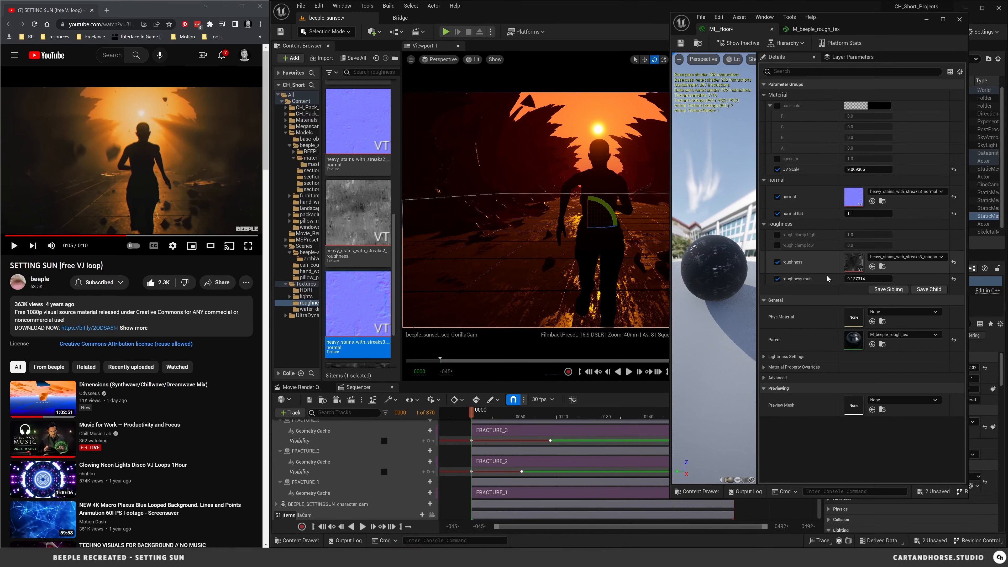
click(954, 279)
click(778, 246)
click(778, 235)
drag(868, 245, 859, 235)
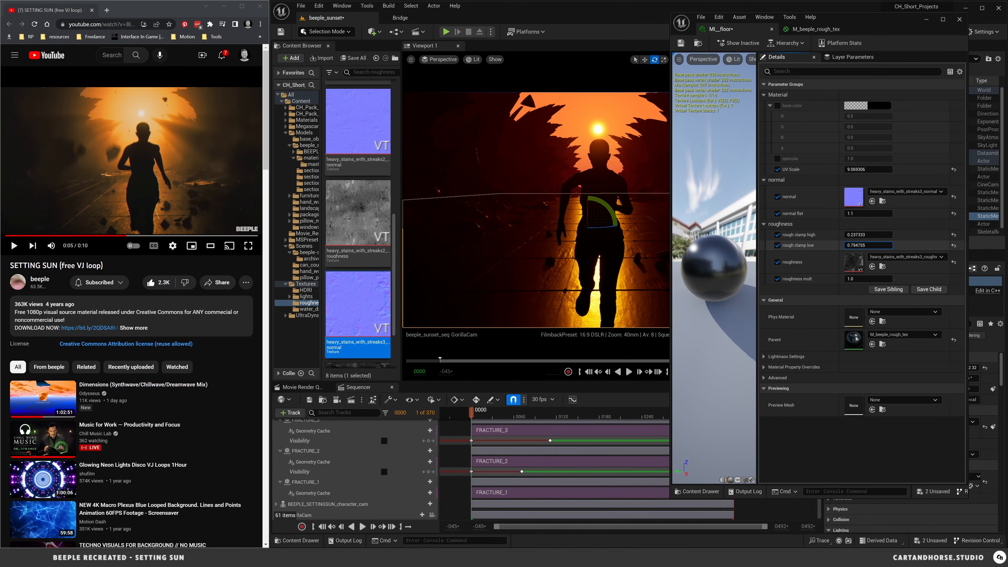
Try several rough clamp values in MI__floor, finishing with high at 0.3 and low at 0.15
click(869, 245)
text(0.4)
click(860, 235)
text(0.5)
click(865, 246)
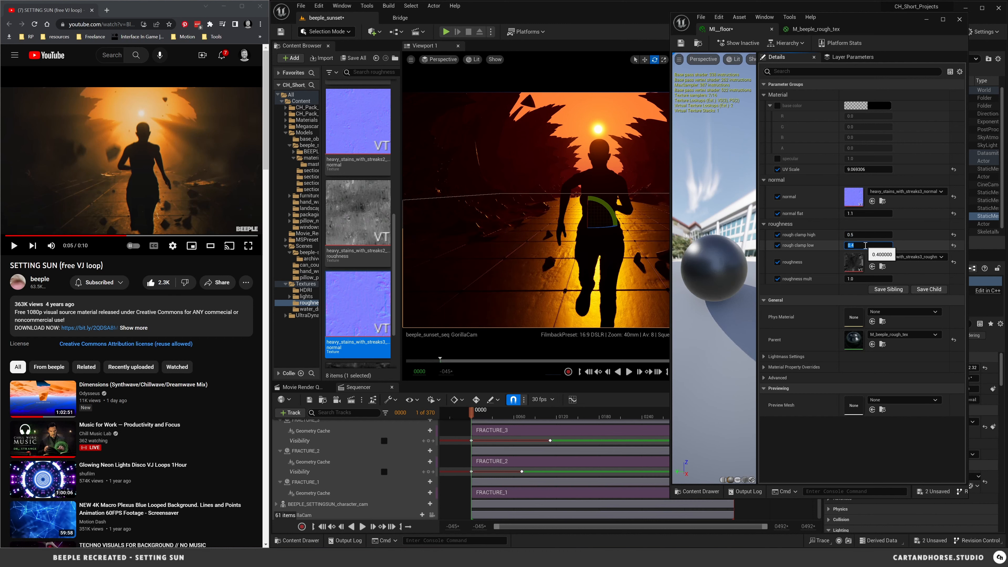
text(0.1)
click(864, 236)
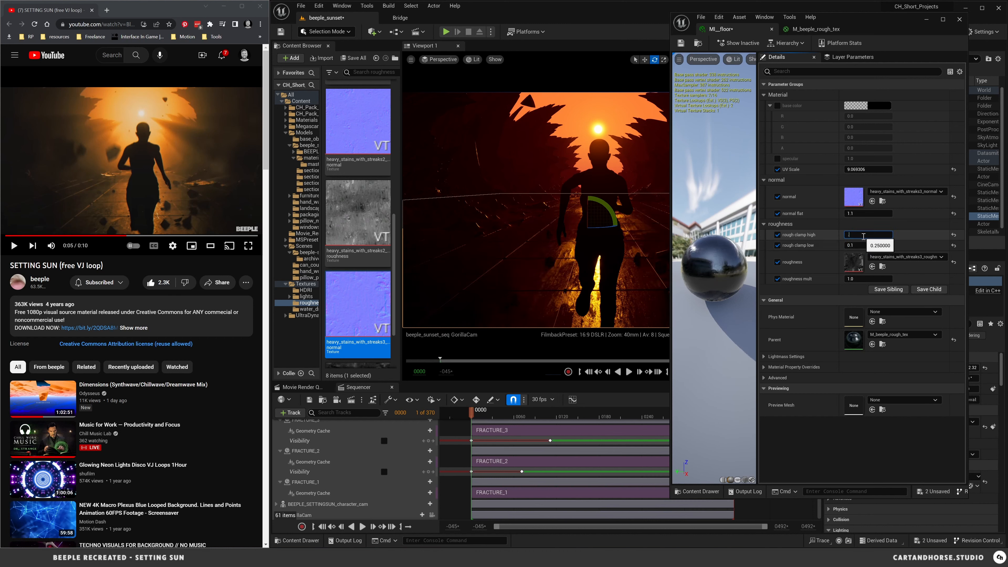
text(0.3)
click(860, 245)
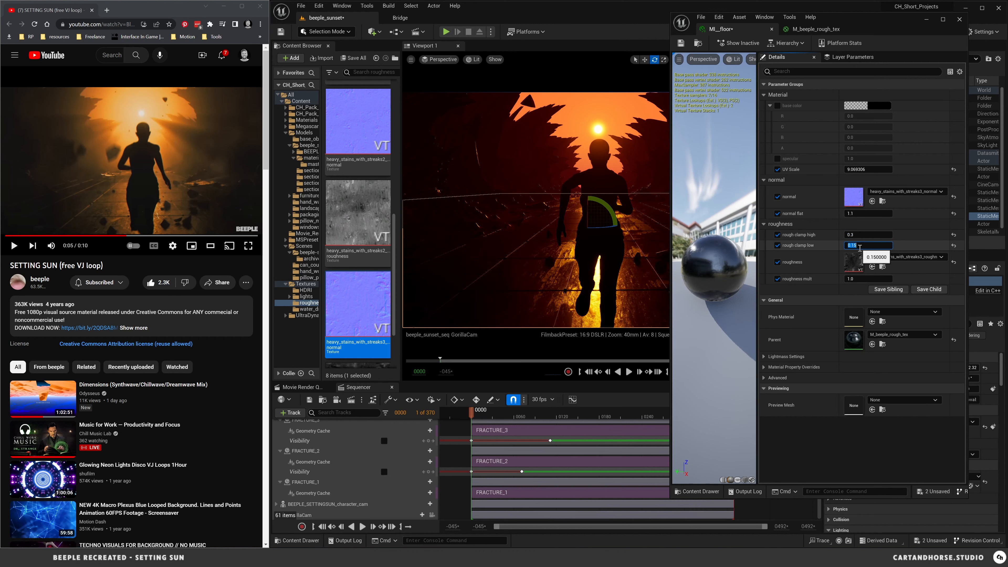
Set MI__floor's roughness mult to about 1.7, rough clamp low to about 0.235 and rough clamp high to 0.412, and save it
drag(863, 279, 854, 279)
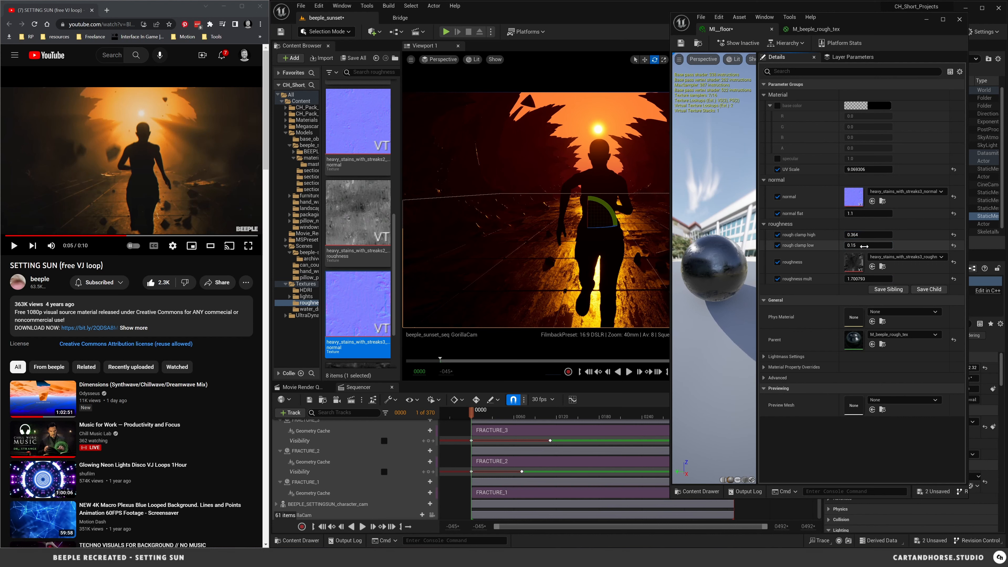
drag(861, 246, 875, 246)
drag(861, 235, 876, 234)
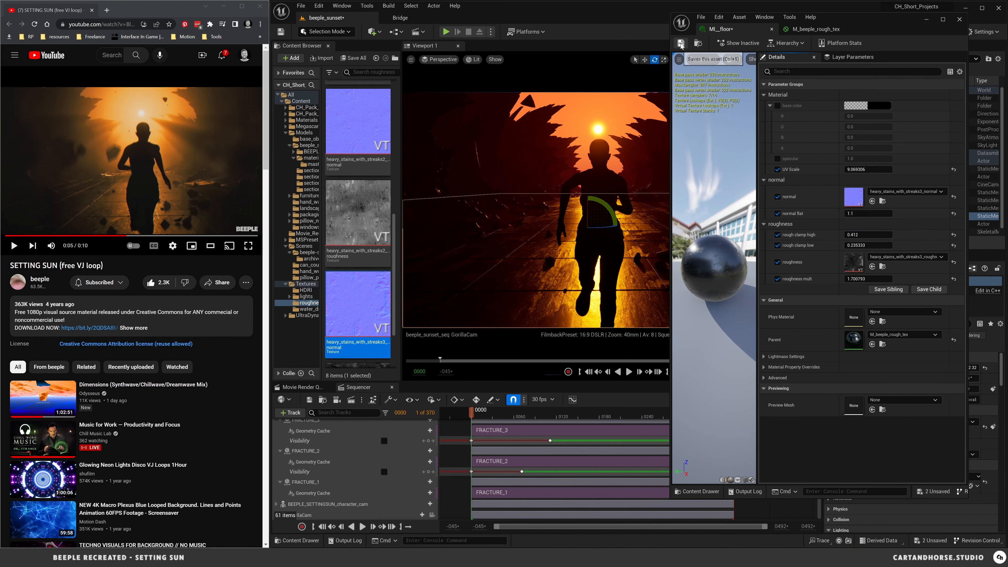
click(962, 19)
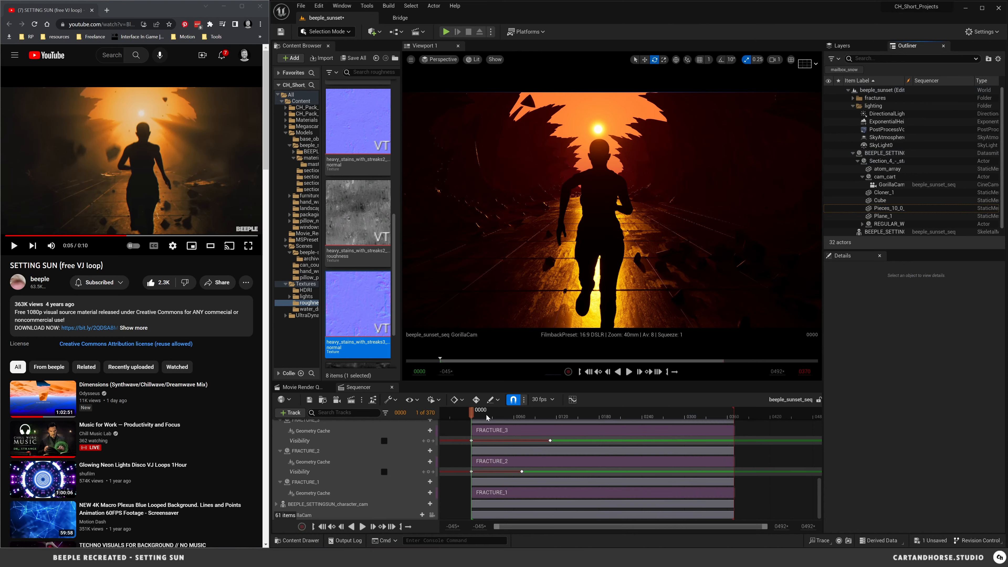
Play the sequence from the start, replay it with the editor maximized, and scrub to frame 129
click(628, 372)
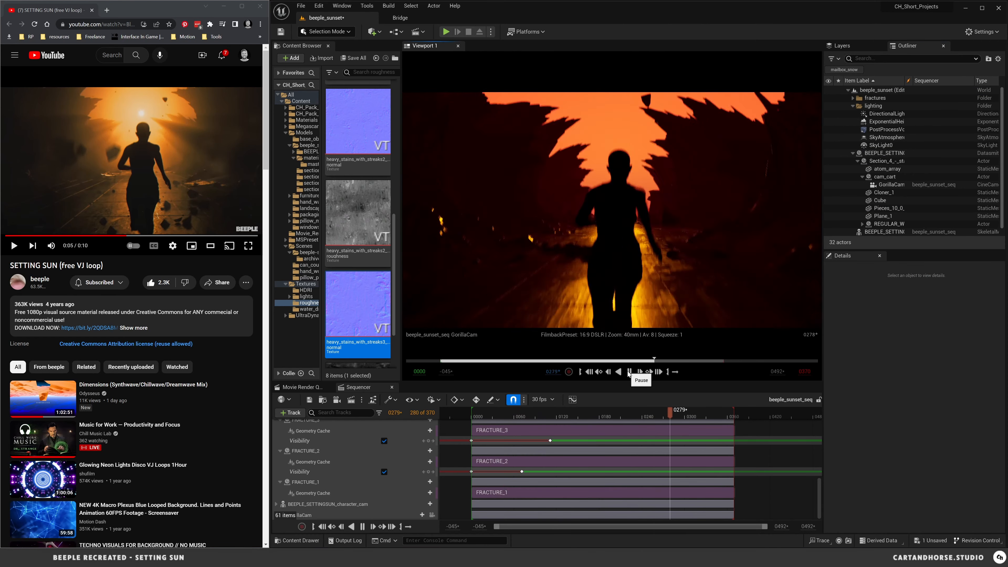
click(589, 373)
key(super+Up)
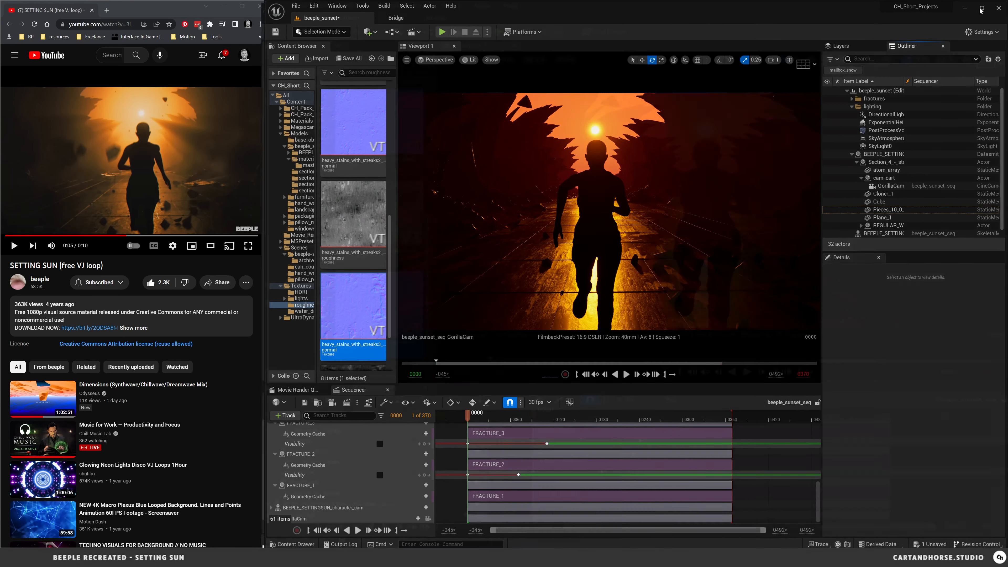
click(987, 7)
click(905, 7)
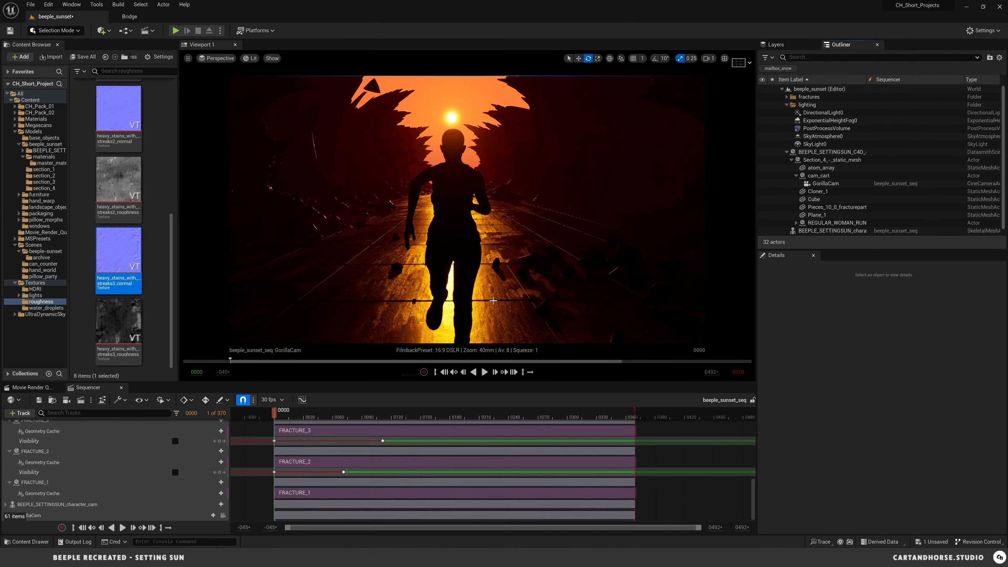
click(484, 372)
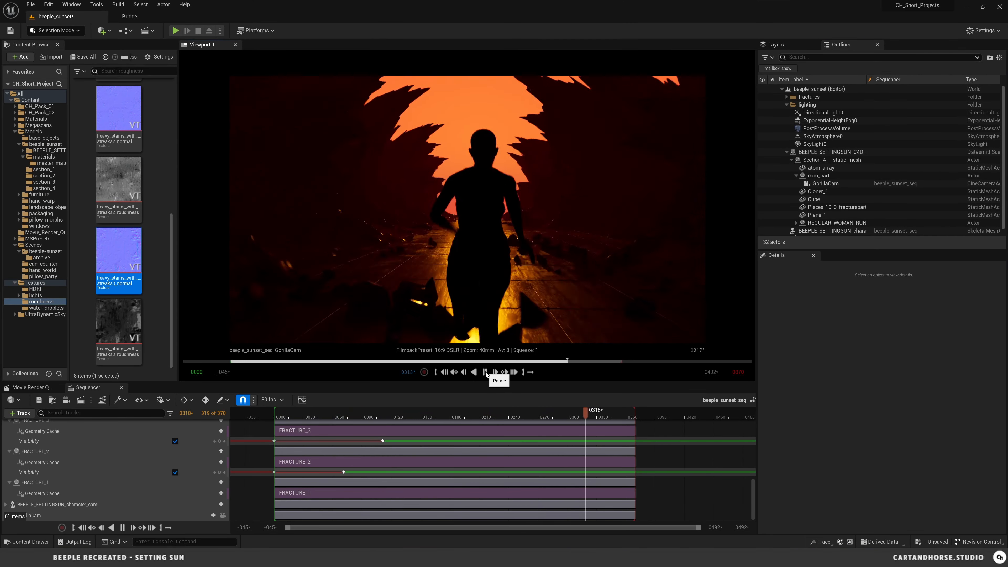
drag(633, 414, 401, 424)
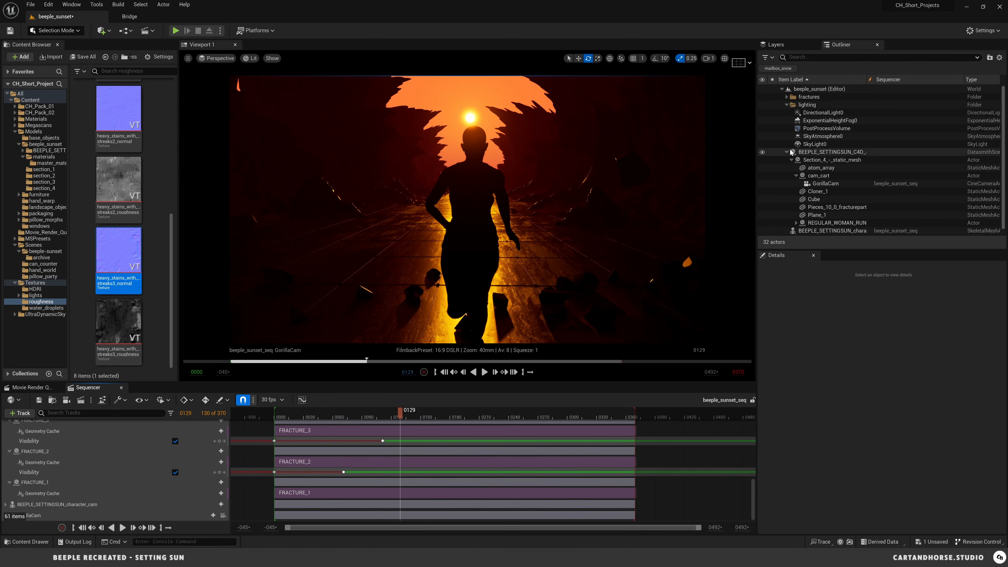
Set ExponentialHeightFog0's fog density to 0.5 and its sky atmosphere ambient contribution color to light green, hex sRGB 96FF93
click(786, 152)
click(822, 121)
mouse_move(909, 412)
mouse_down()
mouse_move(936, 421)
mouse_move(915, 421)
mouse_up()
text(0.5)
key(Return)
scroll(913, 473, down, 4)
click(914, 446)
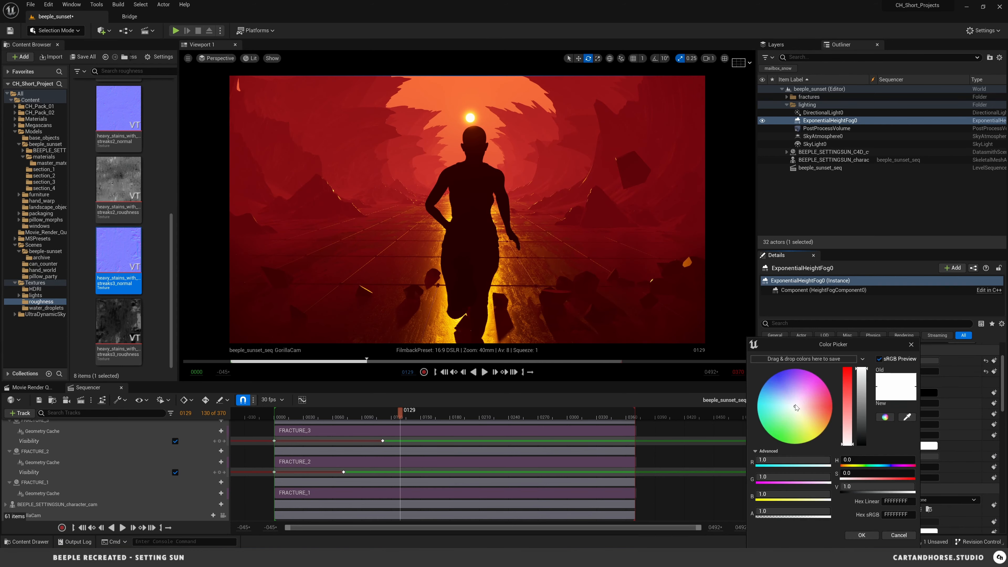
drag(794, 409, 783, 431)
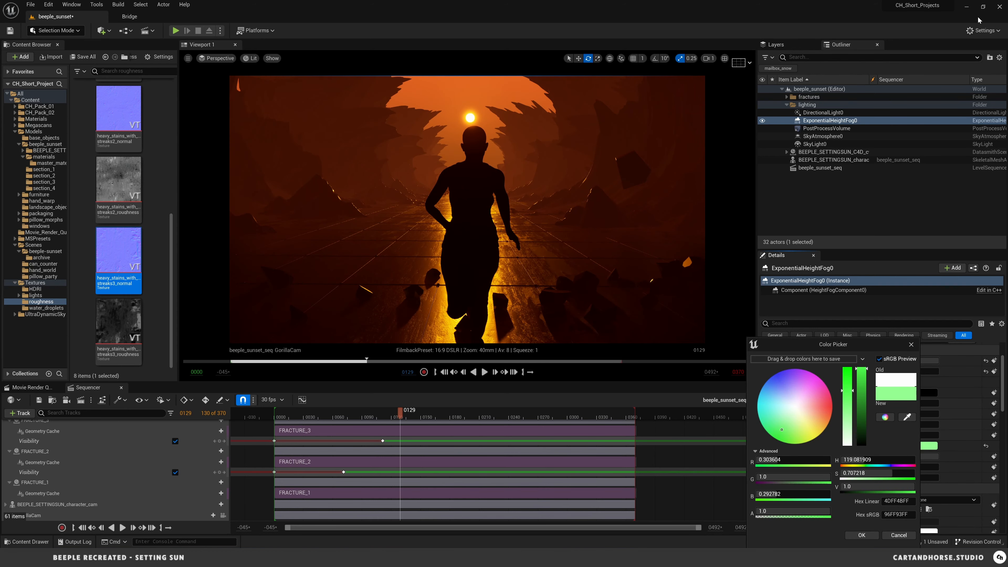
click(861, 535)
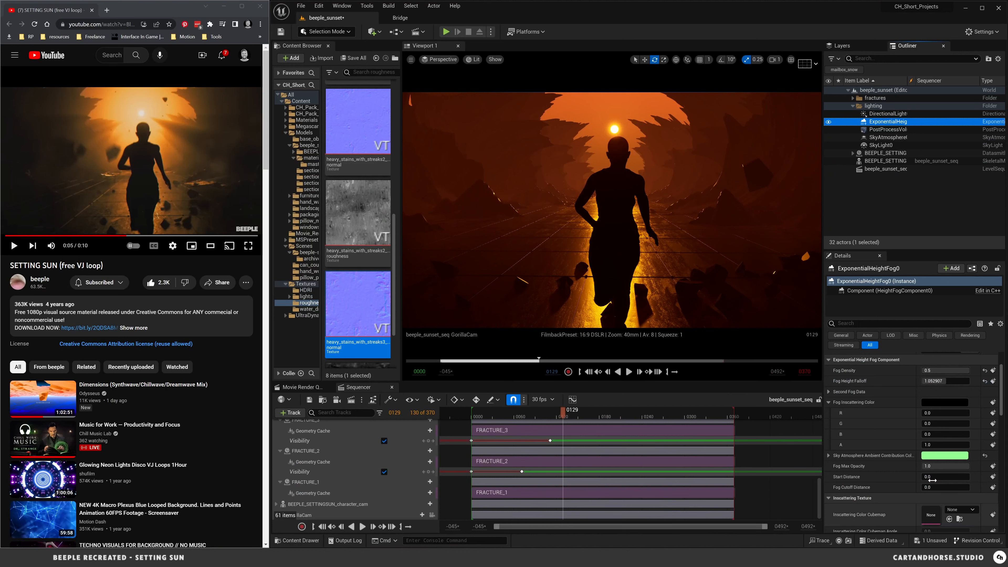
Set the height fog's start distance to 1600, fog density to 1 and fog height falloff to 2
drag(932, 481, 953, 480)
drag(939, 382, 948, 380)
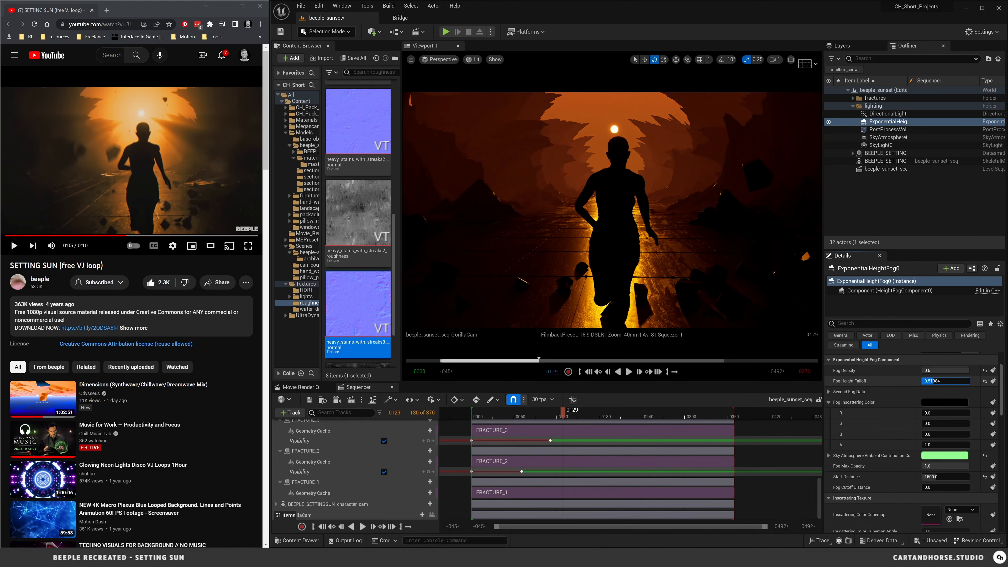
click(944, 373)
text(1)
key(Return)
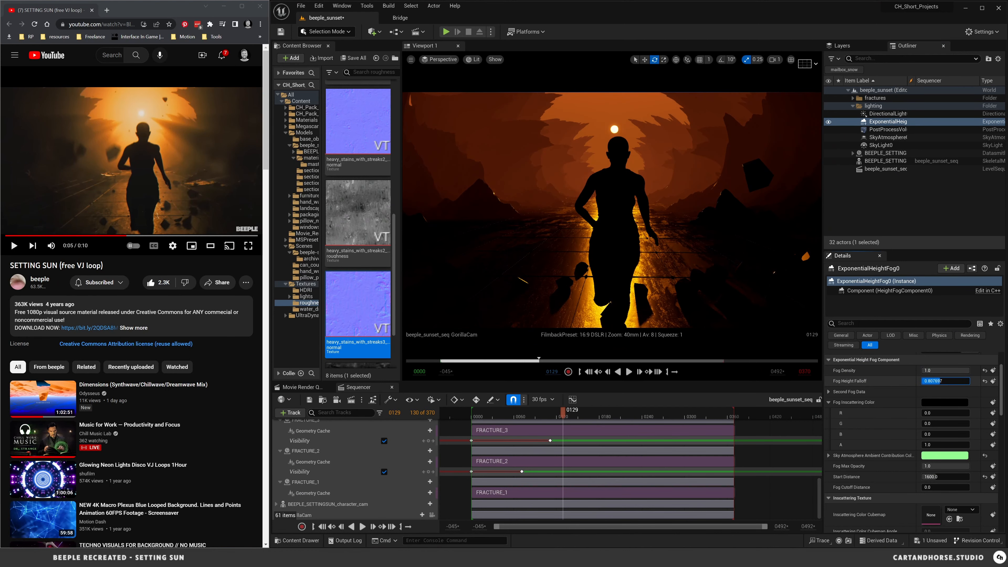
drag(940, 382, 971, 382)
Fine-tune the saturation of the fog's light green sky atmosphere ambient contribution color
click(942, 455)
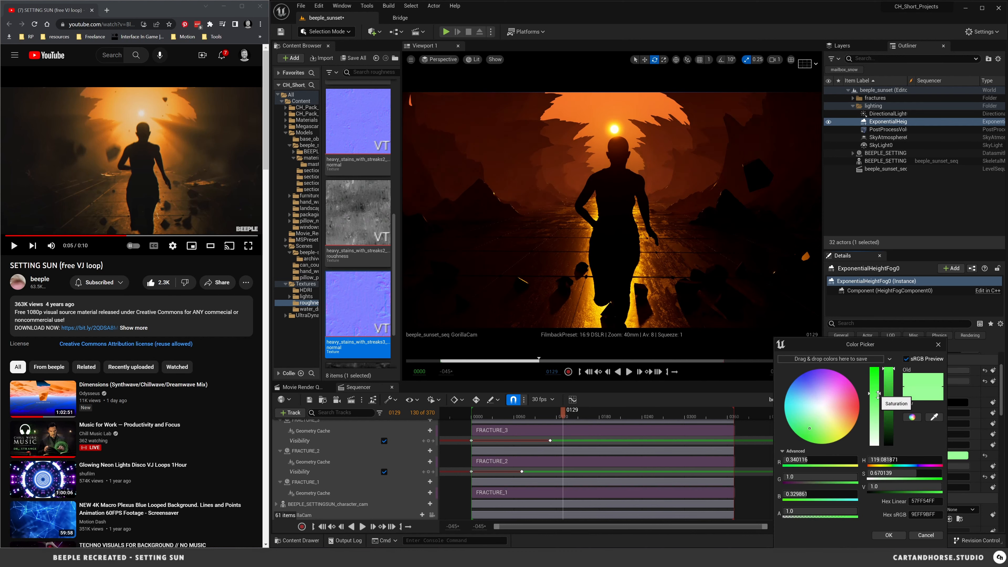
mouse_move(891, 460)
mouse_down()
mouse_move(873, 460)
mouse_move(894, 460)
mouse_up()
drag(875, 401, 879, 365)
click(938, 344)
Set the fog inscattering color to a dark orange with R about 0.257, G about 0.073 and B 0
click(952, 404)
drag(893, 421, 894, 364)
drag(859, 407, 864, 415)
drag(892, 370, 891, 425)
click(861, 419)
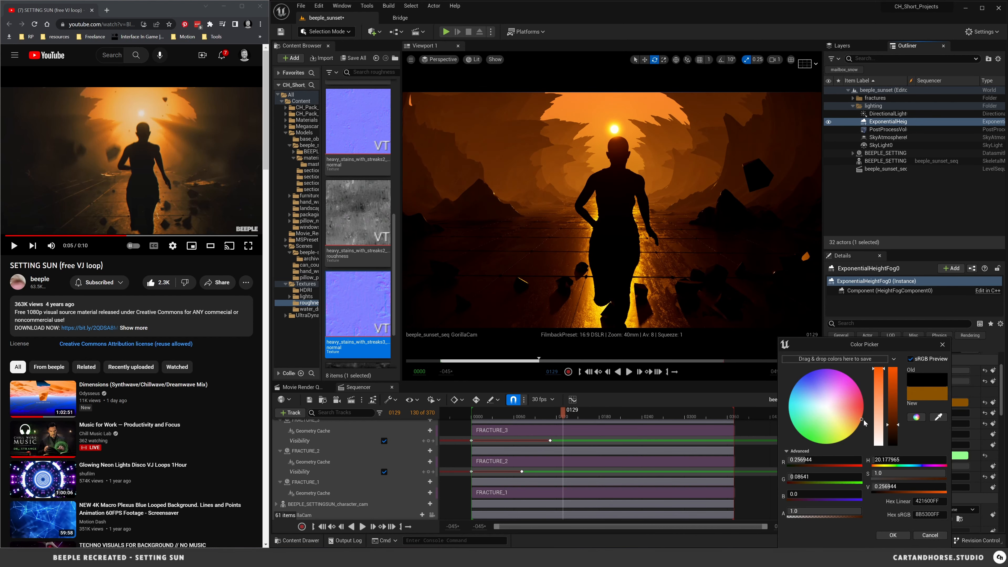
click(893, 535)
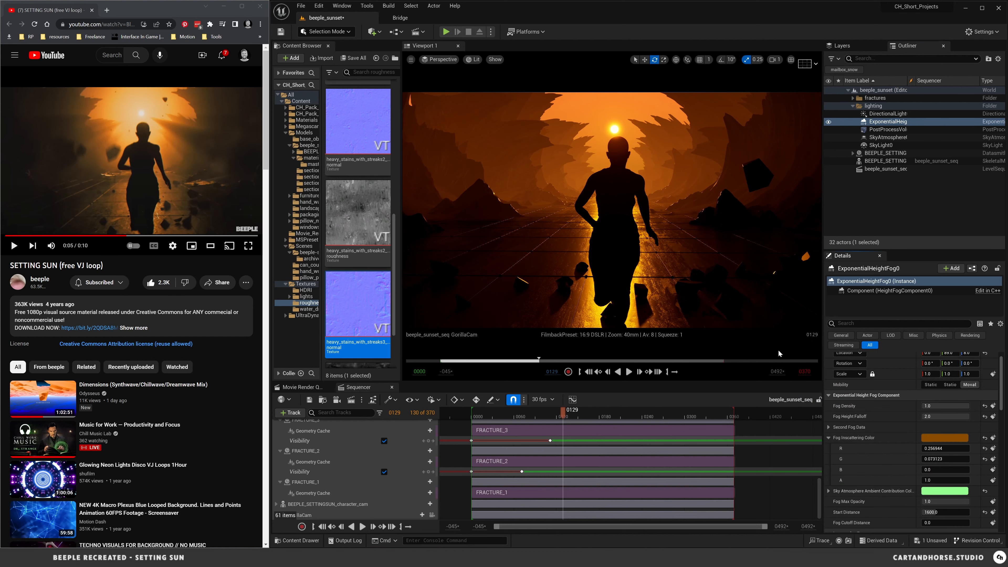
Play the sequence, return to its start, and save the level
click(629, 372)
click(589, 371)
key(ctrl+s)
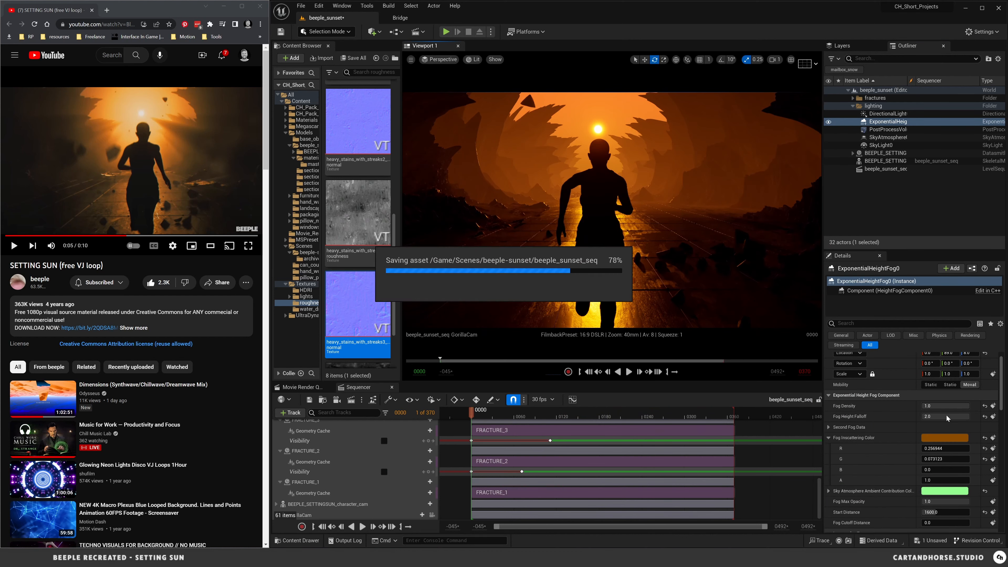
Set the height fog's fog density to 2
click(949, 408)
text(2)
key(Return)
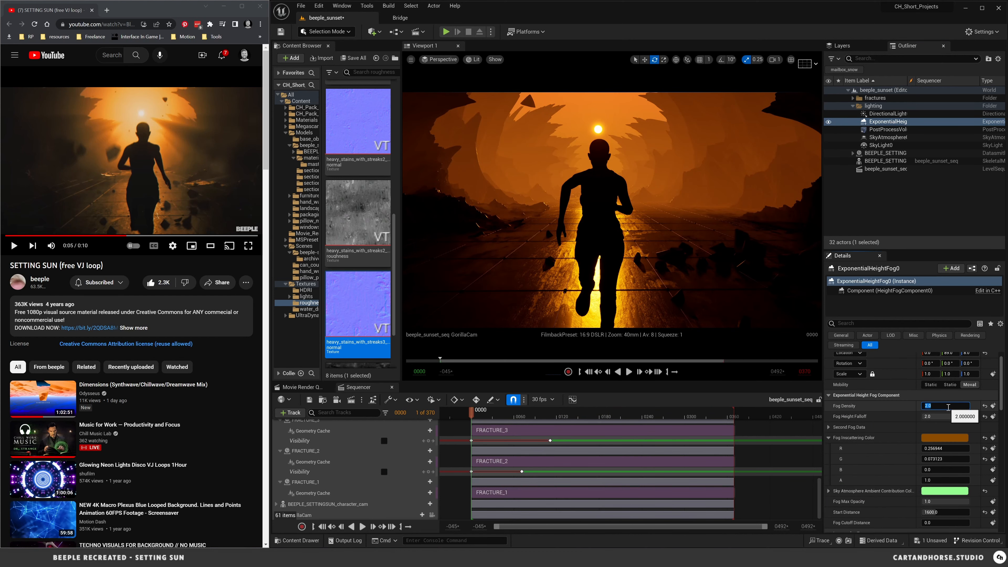
mouse_move(969, 416)
mouse_down()
mouse_move(929, 416)
mouse_move(969, 416)
mouse_up()
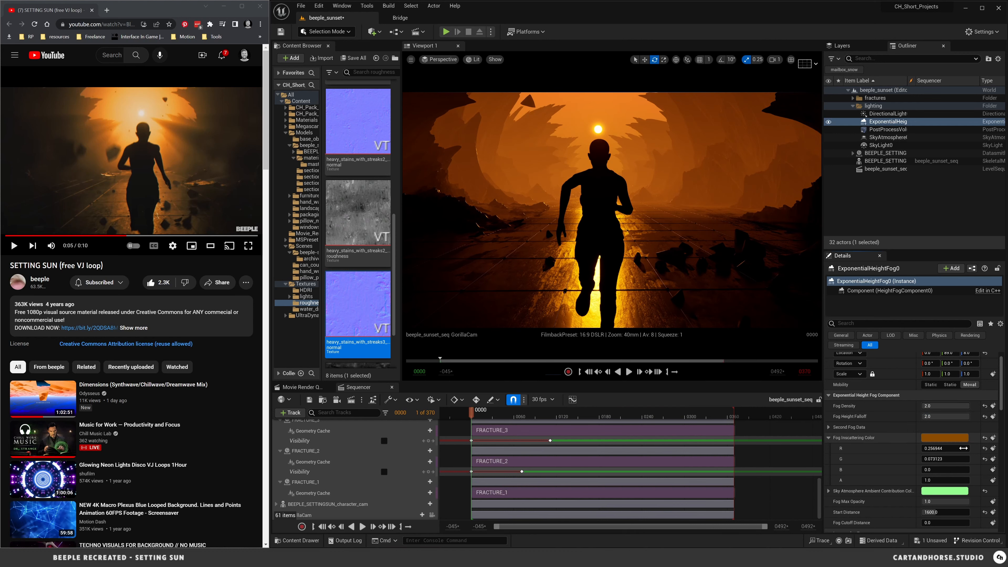
click(948, 440)
mouse_move(894, 427)
mouse_down()
mouse_move(894, 402)
mouse_move(893, 427)
mouse_up()
click(626, 345)
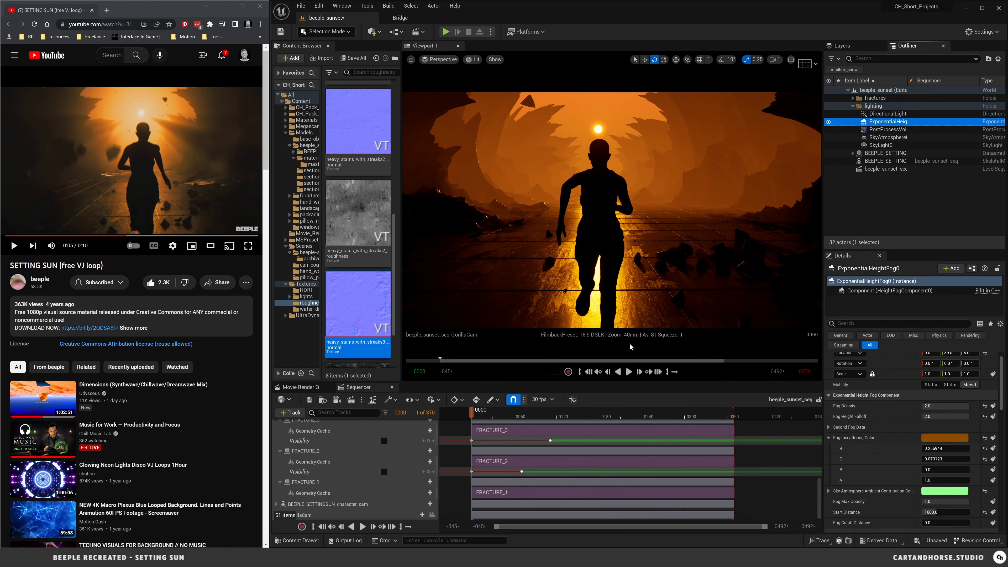
click(888, 129)
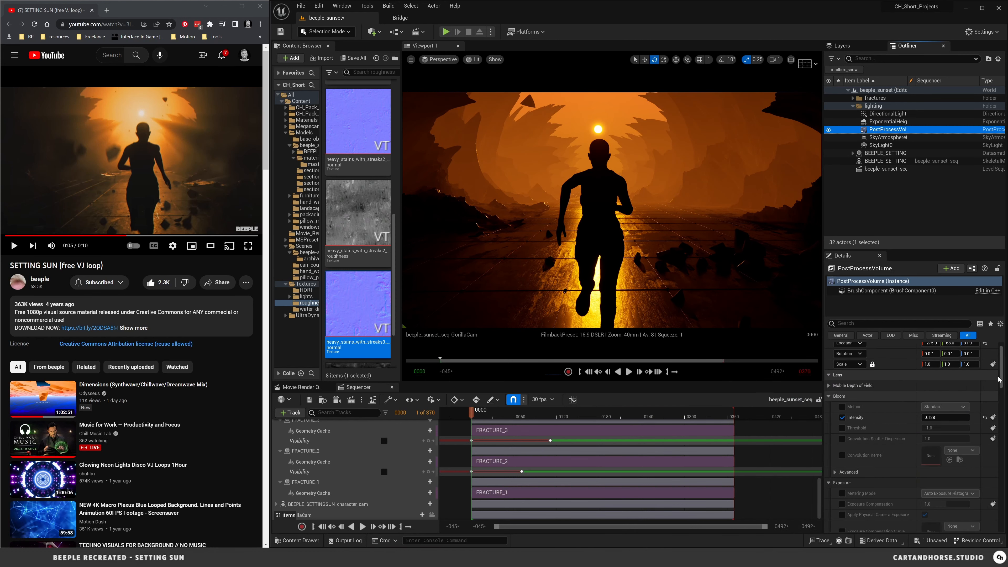
Open MI__floor from the floor mesh, override its specular with about 0.259, and save it
click(648, 311)
double_click(931, 467)
mouse_move(870, 159)
mouse_down()
mouse_move(853, 159)
mouse_move(868, 160)
mouse_up()
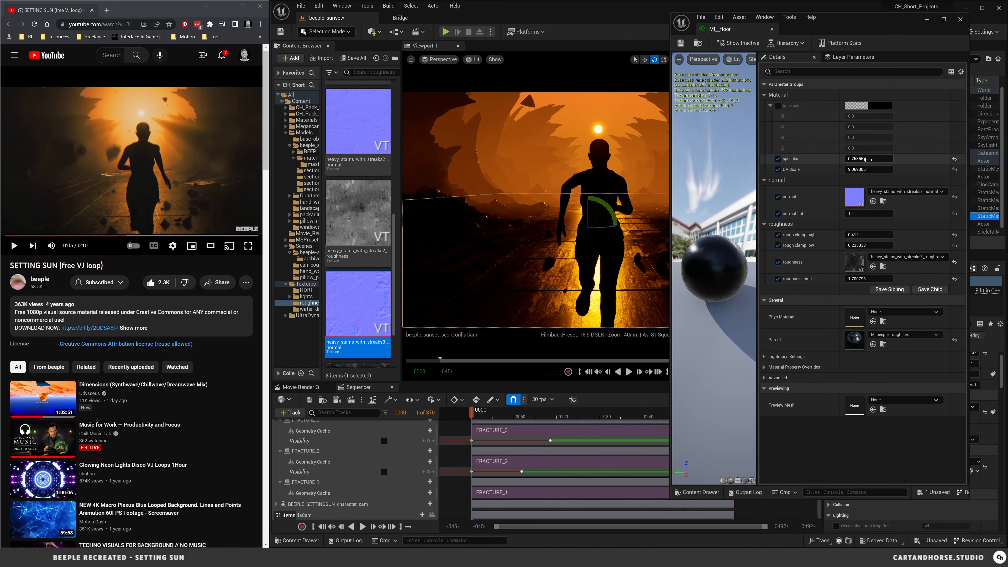
click(681, 43)
Open the parent material M_beeple_rough_tex, check the Specular input on its result node, and close the editor
double_click(855, 340)
drag(671, 242, 495, 242)
right_drag(640, 242, 795, 242)
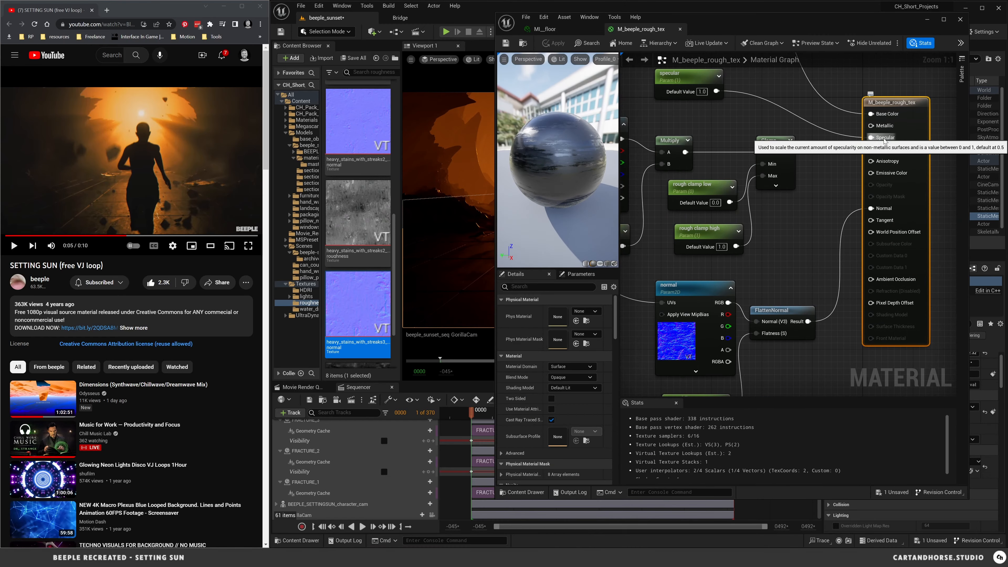
click(967, 428)
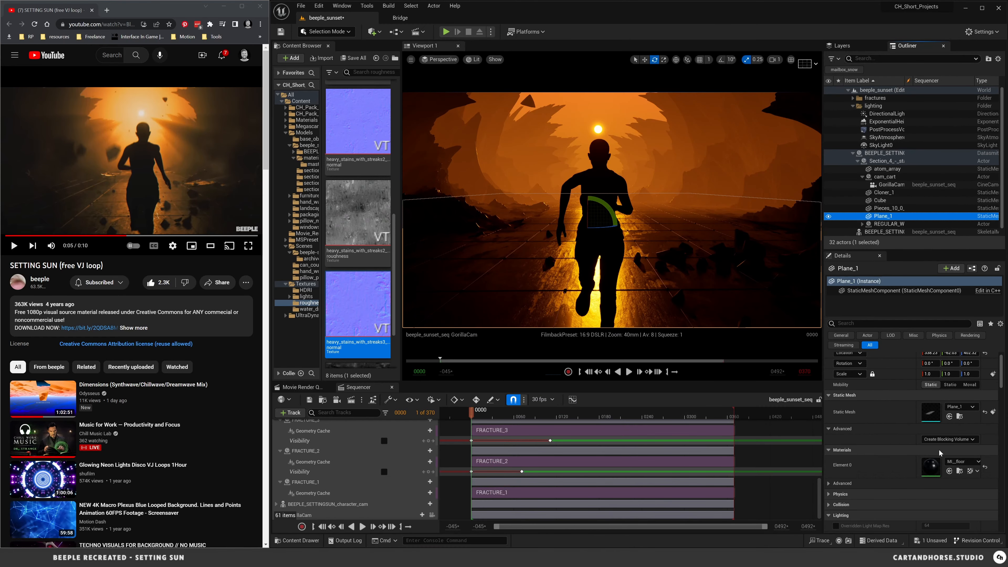
Reopen MI__floor, enable the base color override, and set it to a dark grey of about 0.078
double_click(931, 466)
drag(496, 217, 655, 217)
click(767, 106)
click(870, 105)
drag(815, 211, 818, 205)
click(813, 302)
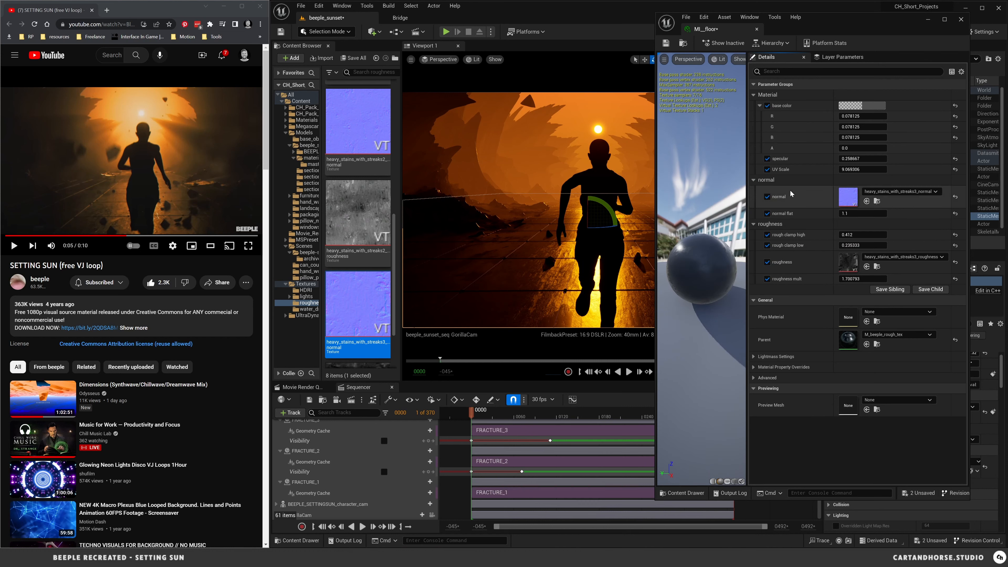
Set MI__floor's specular to 1 and brighten its base color to a grey of about 0.245
click(863, 158)
text(1)
key(Return)
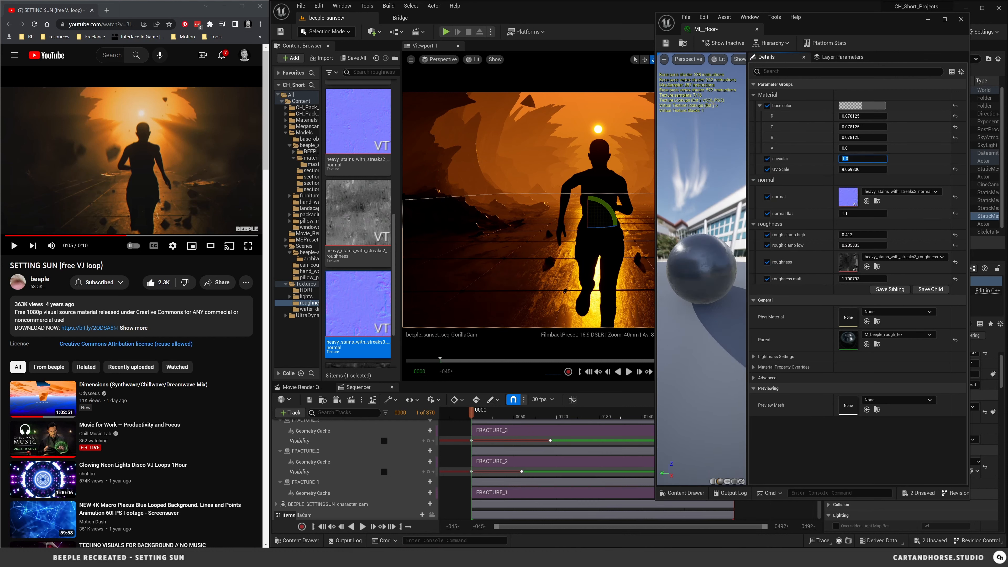
click(876, 106)
drag(816, 209, 815, 196)
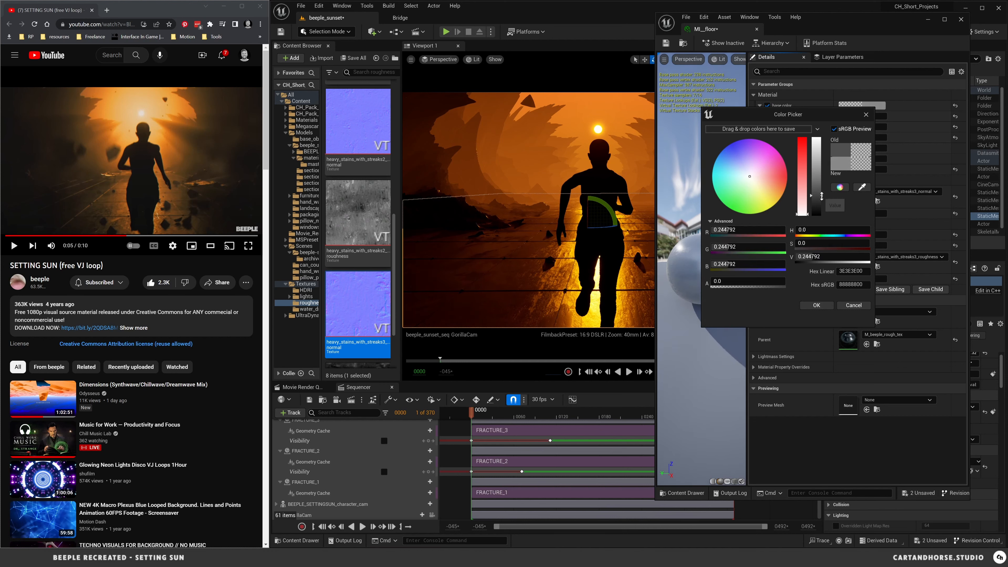
click(817, 306)
Set MI__floor's rough clamp high to 0.62 and low to about 0.299, darken its base color slightly, and save it
mouse_move(860, 235)
mouse_down()
mouse_move(870, 235)
mouse_move(866, 246)
mouse_up()
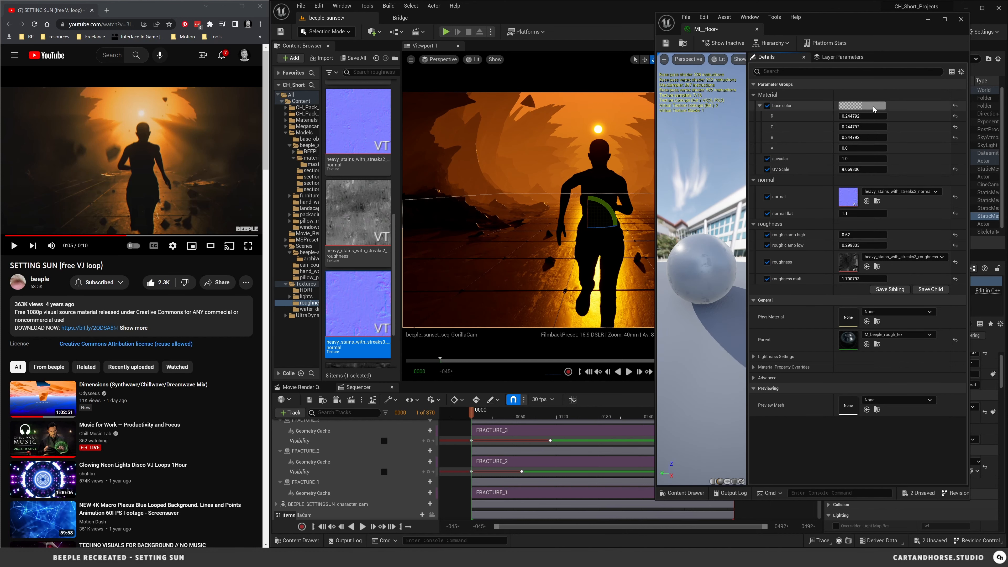
click(876, 105)
drag(817, 196, 818, 206)
click(819, 304)
click(667, 43)
click(961, 20)
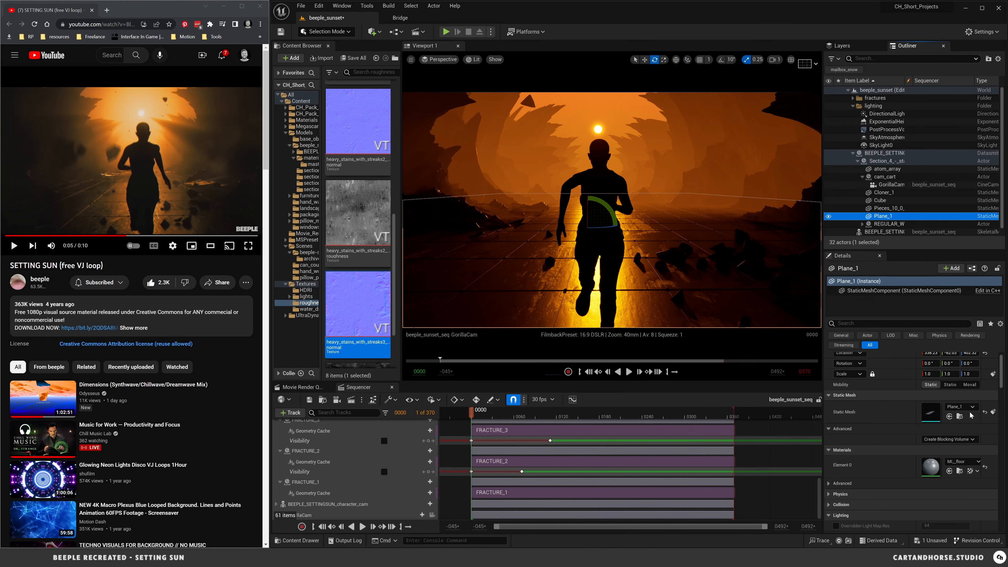
Raise the PostProcessVolume's vignette intensity to 1.0 and preview the sequence with the stronger vignette
click(889, 129)
drag(1003, 357, 1006, 402)
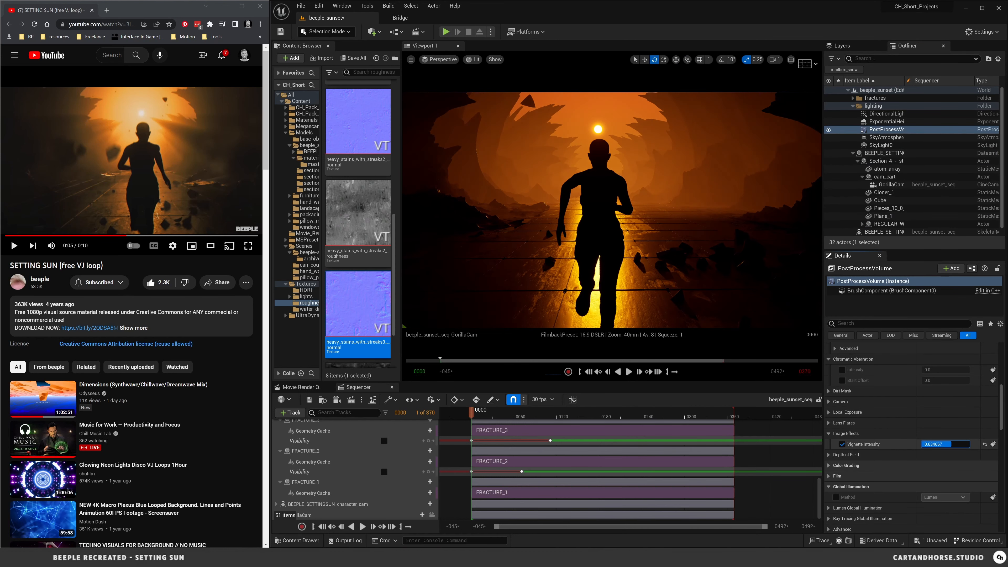
drag(931, 444, 954, 445)
click(629, 372)
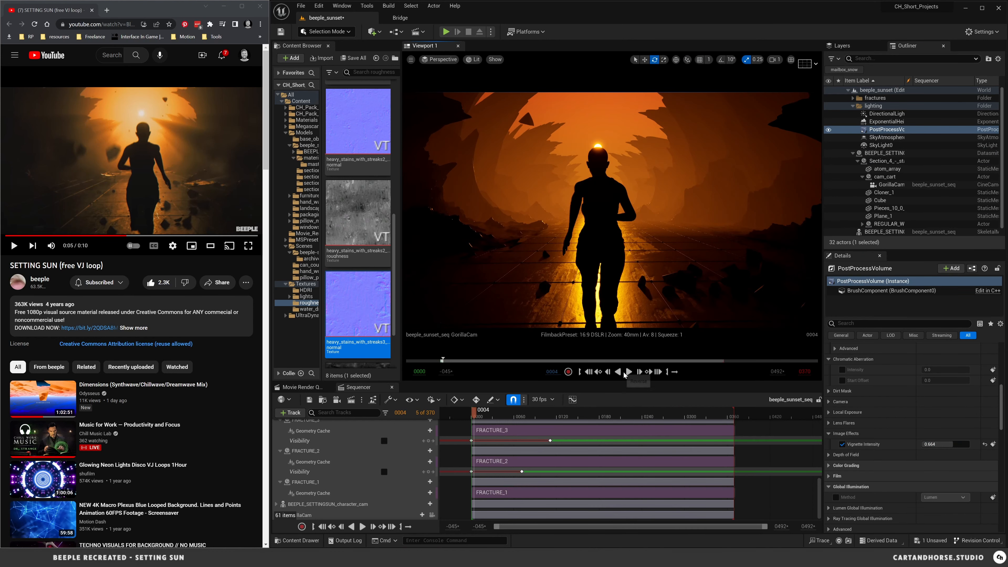
click(629, 372)
drag(951, 443, 969, 444)
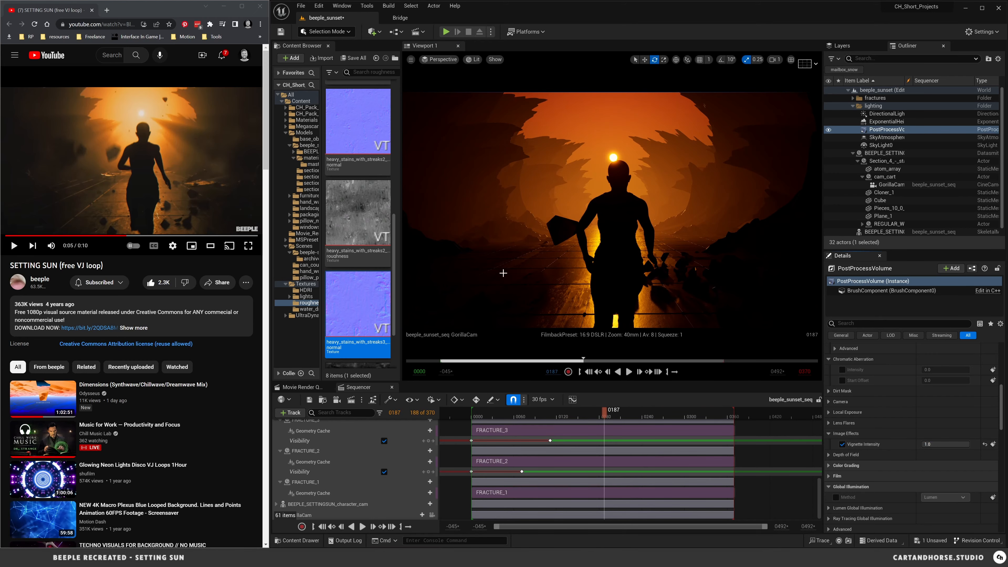
drag(574, 362, 605, 361)
Open the MI__floor material from the floor plane Plane_1, fine-tune its parameters, preview the sequence, and save the change
click(982, 10)
drag(292, 416, 334, 417)
click(427, 331)
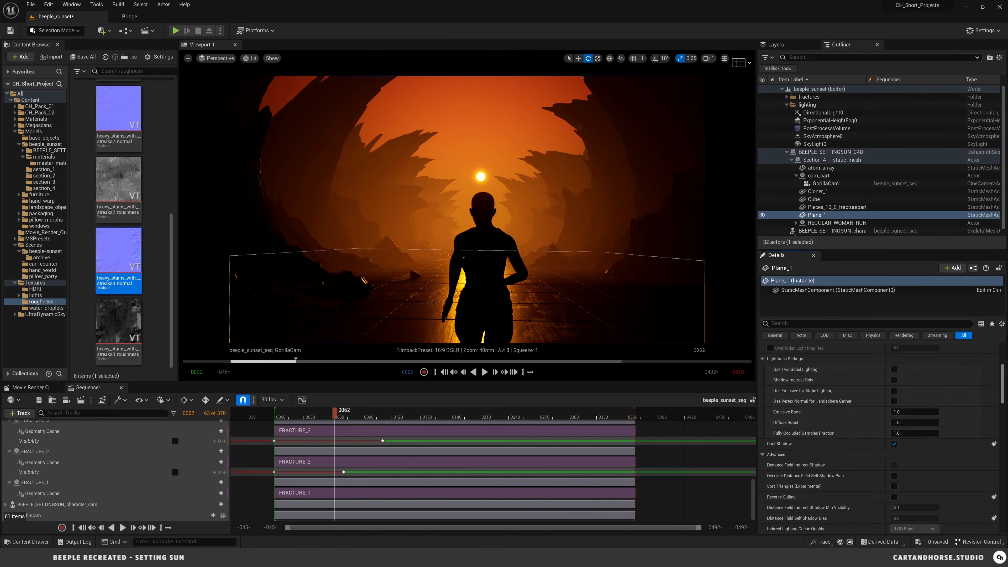
scroll(874, 456, up, 10)
double_click(902, 472)
mouse_move(856, 159)
mouse_down()
mouse_move(821, 159)
mouse_move(843, 159)
mouse_up()
click(485, 372)
click(485, 372)
key(ctrl+s)
Compare the reference video's running shot with playback of the recreated sequence side by side
click(962, 19)
drag(411, 417, 533, 410)
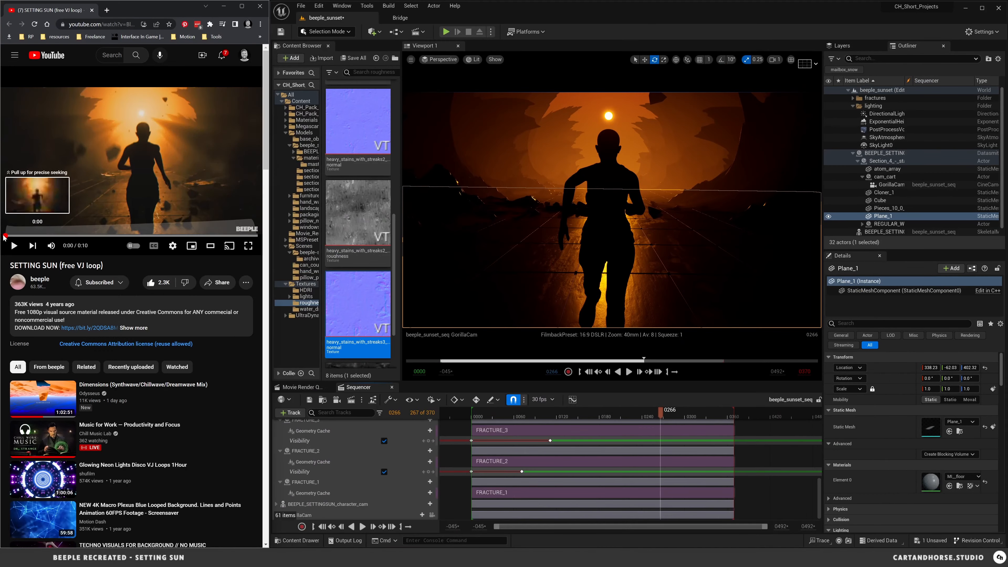
click(14, 246)
click(14, 246)
click(488, 416)
key(space)
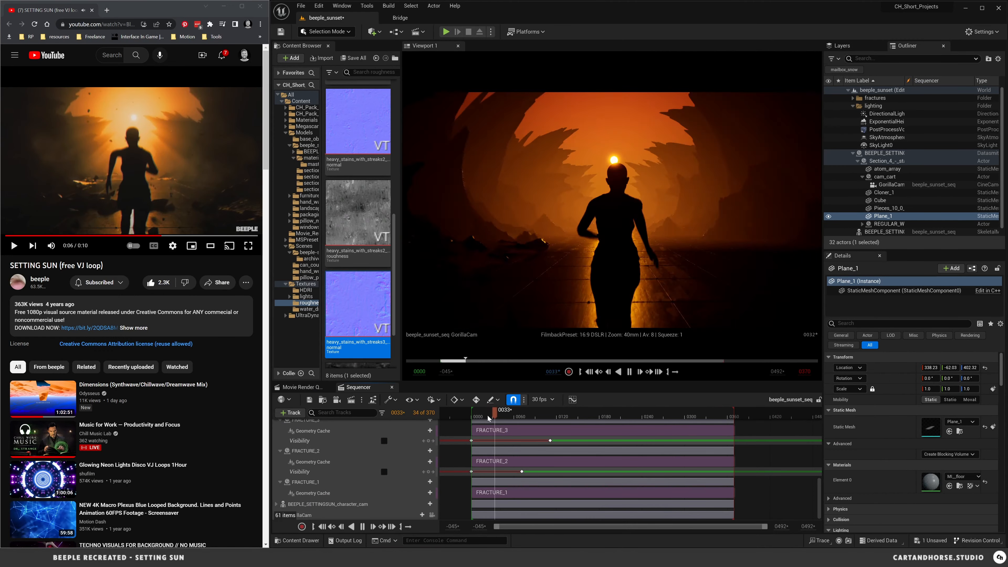
Set DirectionalLight0's pitch to -8.5° and its intensity to 50 lux, and save the level
click(887, 114)
click(952, 378)
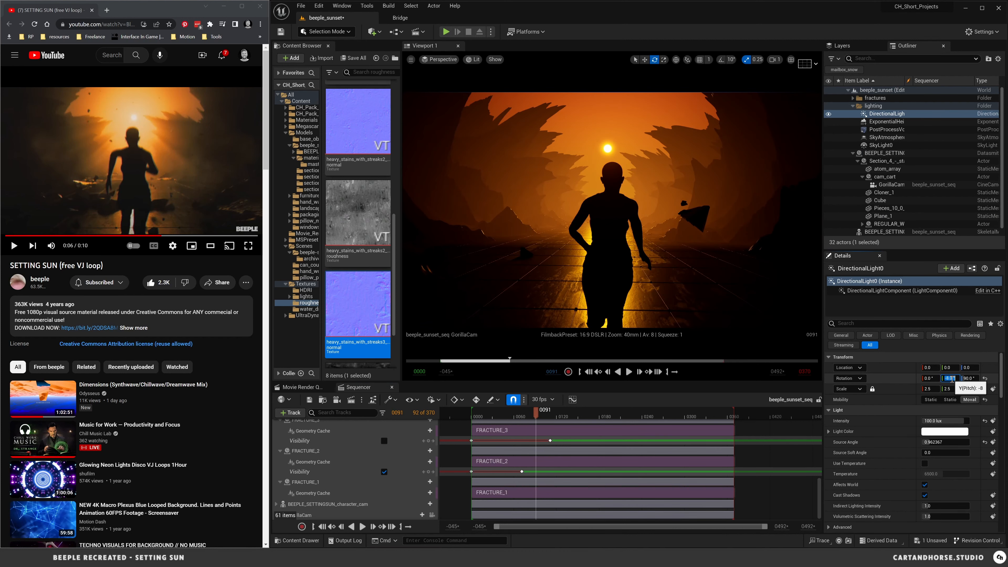
text(-8.5)
key(Return)
click(941, 421)
drag(952, 421, 885, 420)
text(50)
key(Return)
key(ctrl+s)
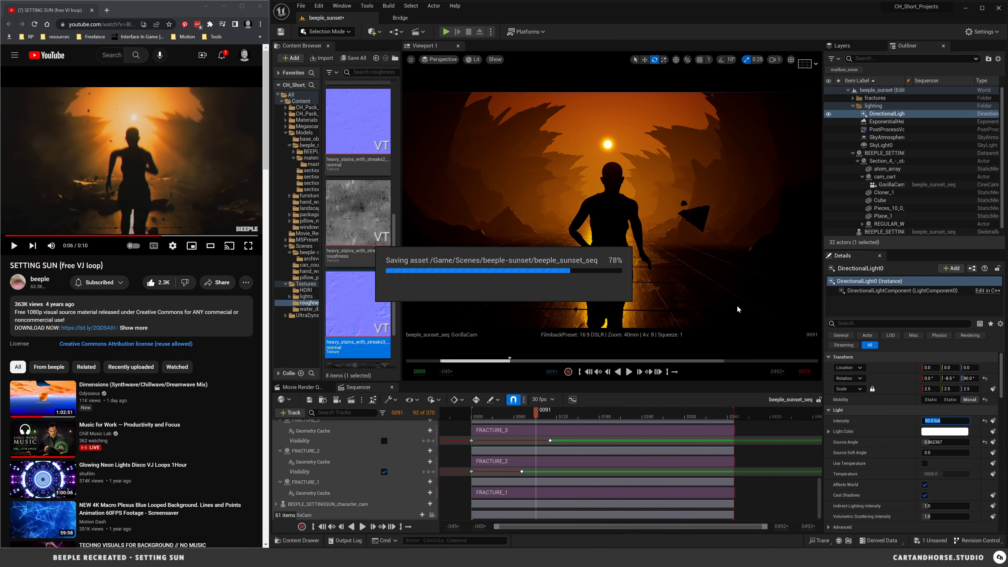
Collapse the BEEPLE_SETTINGSUN scene group, clear the selection, and play the sequence from near its start to check the dimmer sun
click(853, 154)
click(883, 198)
drag(536, 416, 477, 422)
click(629, 373)
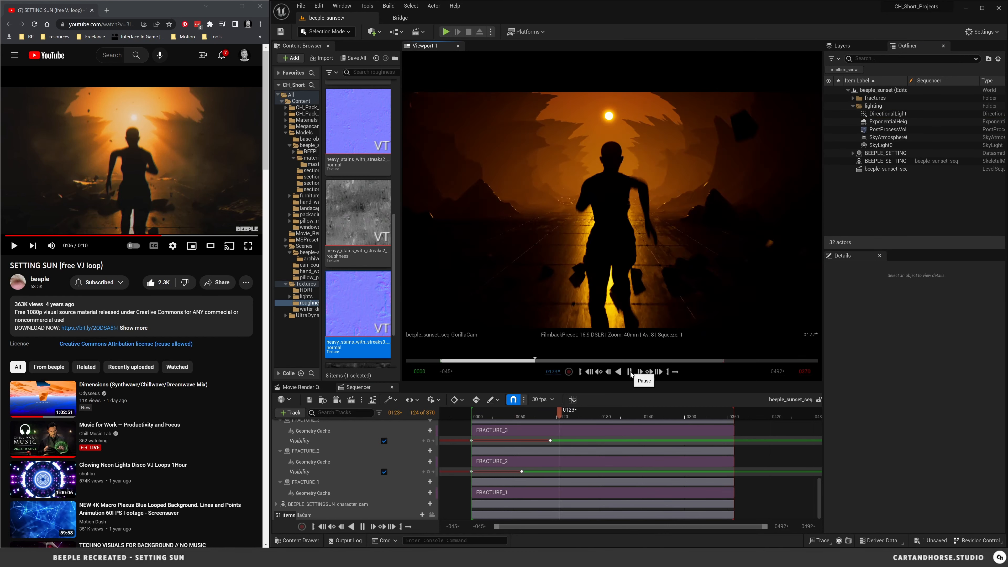
click(630, 373)
Try a pitch of -10° on DirectionalLight0
click(887, 114)
click(951, 379)
text(-1)
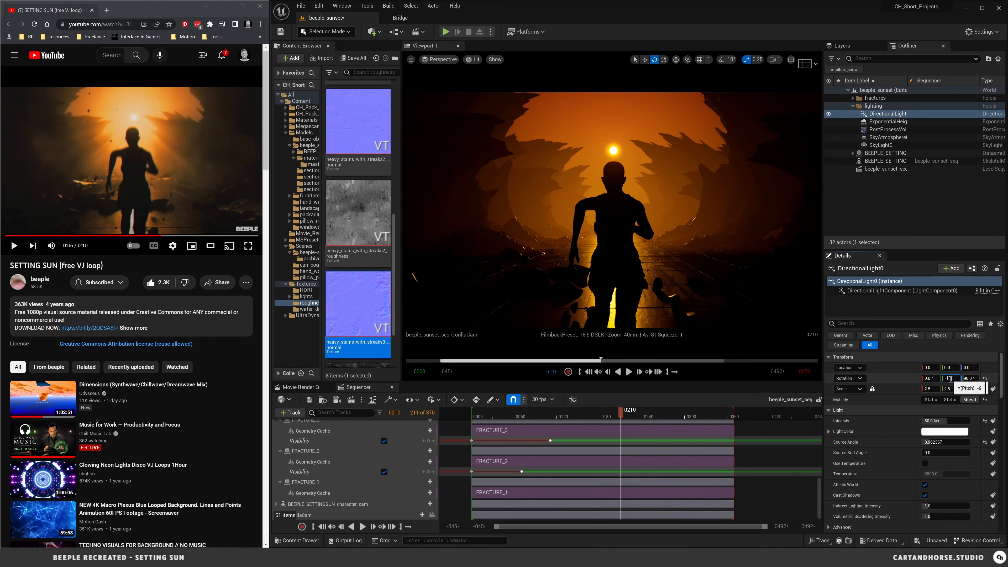
text(0)
key(Return)
Preview the sun position through the sequence, set DirectionalLight0's pitch to -9°, and check the opening frames
click(474, 416)
click(630, 372)
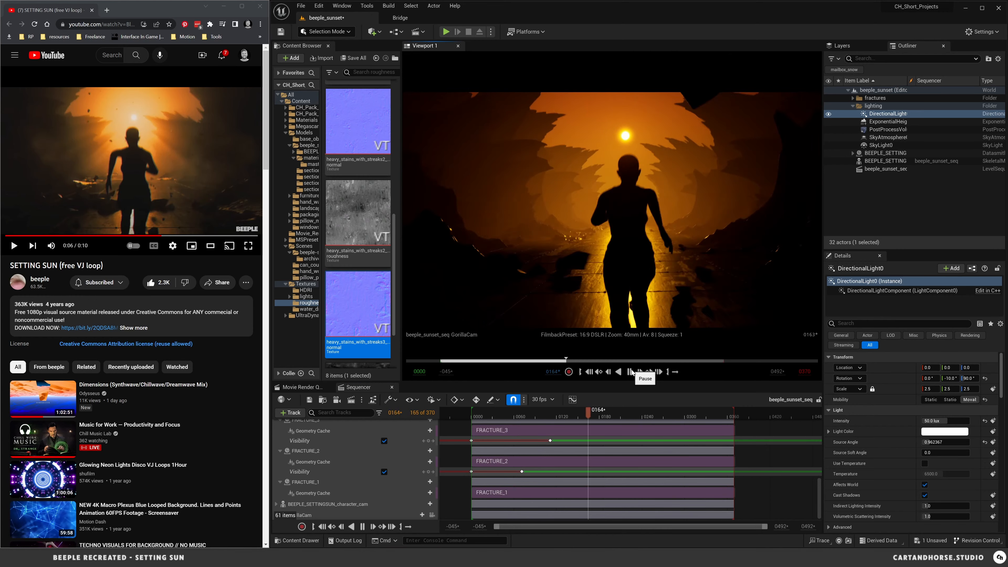
click(630, 372)
drag(950, 378, 954, 378)
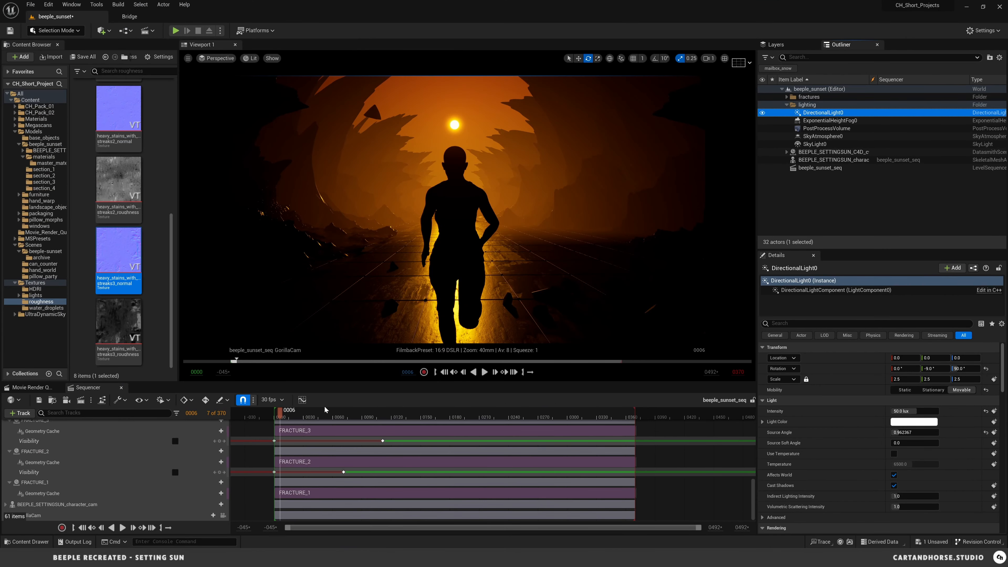
mouse_move(292, 415)
mouse_down()
mouse_move(594, 415)
mouse_move(284, 423)
mouse_up()
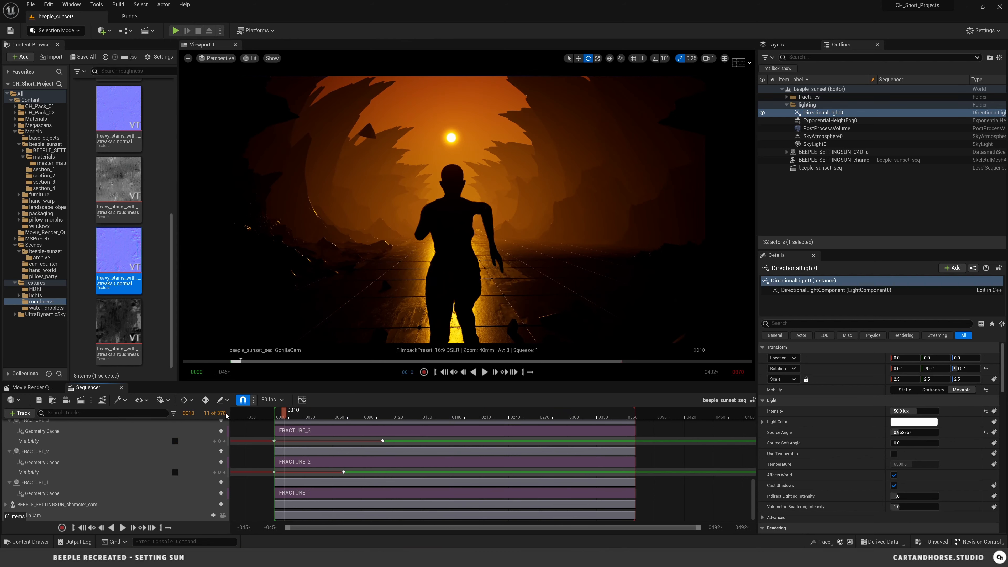
Save the current level and add beeple_sunset_seq from the Scenes/beeple-sunset folder as a Movie Render Queue job
click(46, 392)
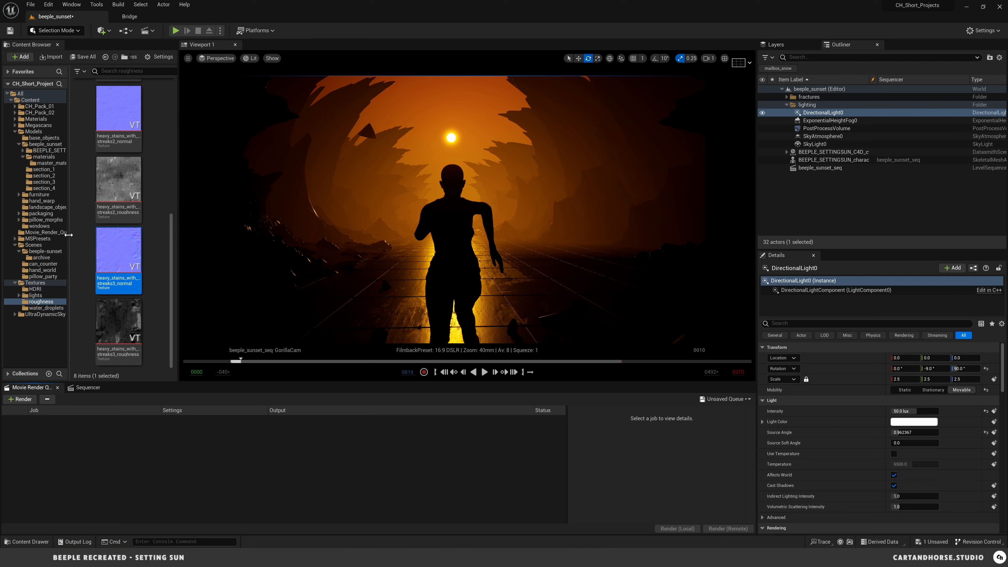
drag(69, 237, 77, 238)
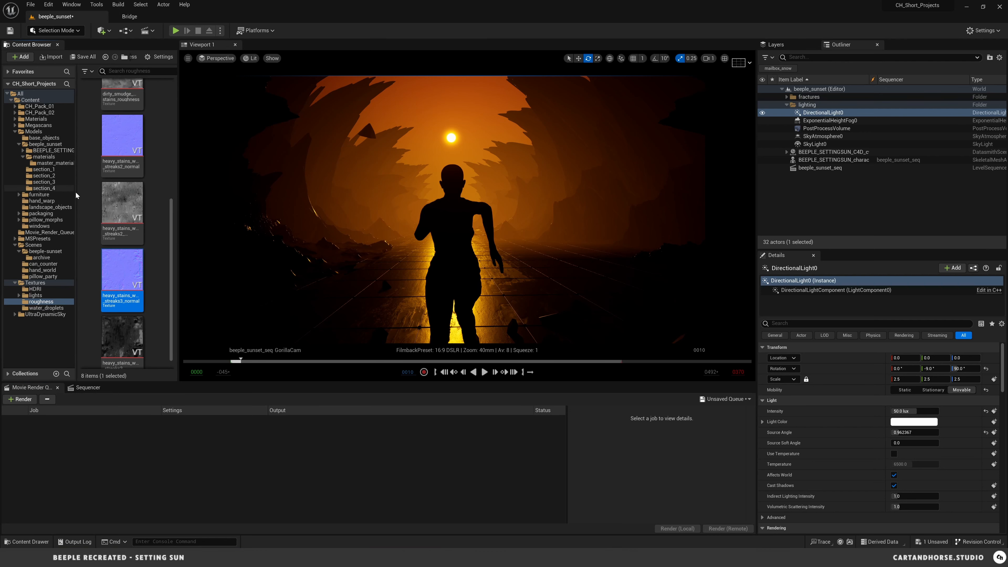
scroll(171, 258, down, 1)
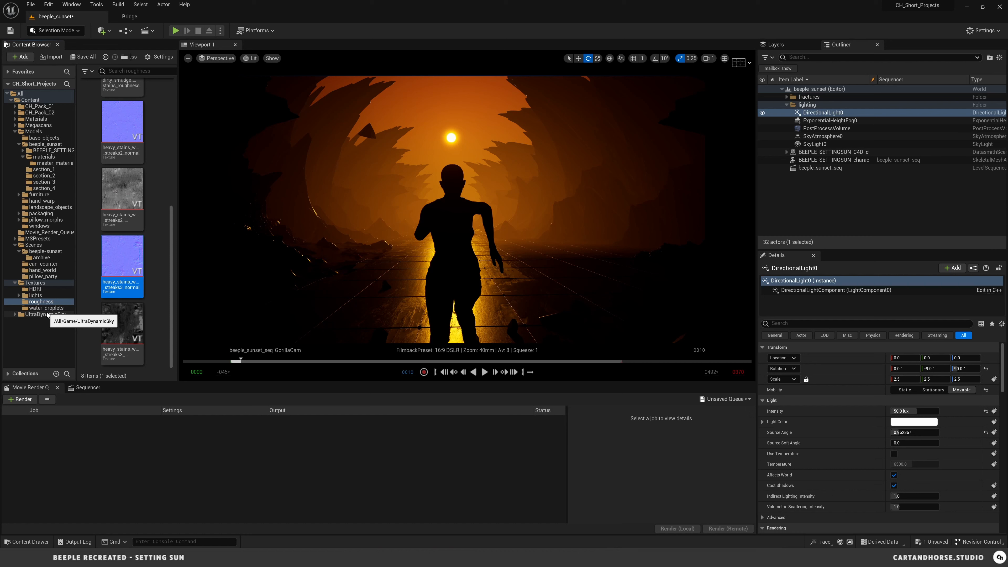
click(34, 251)
click(31, 4)
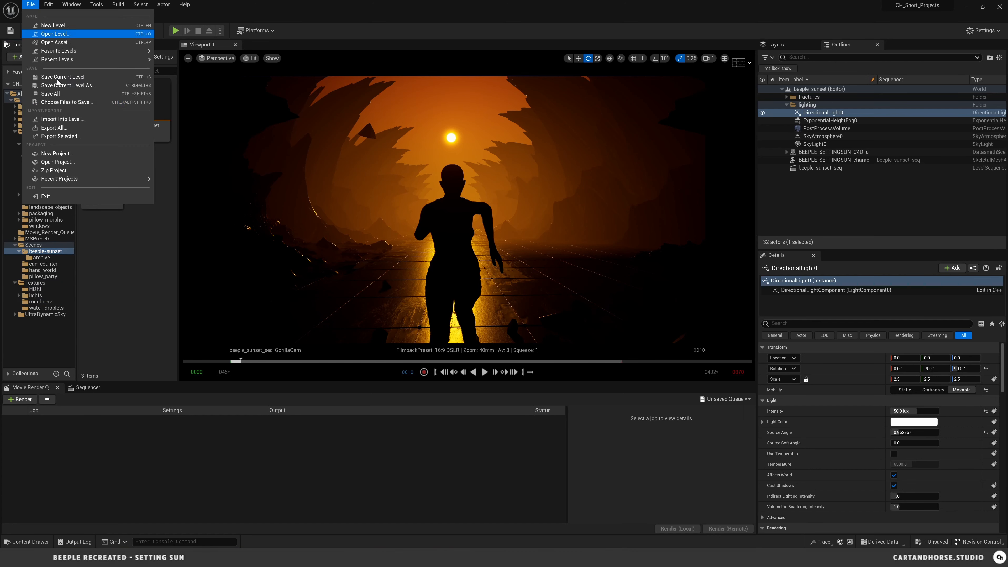
click(59, 77)
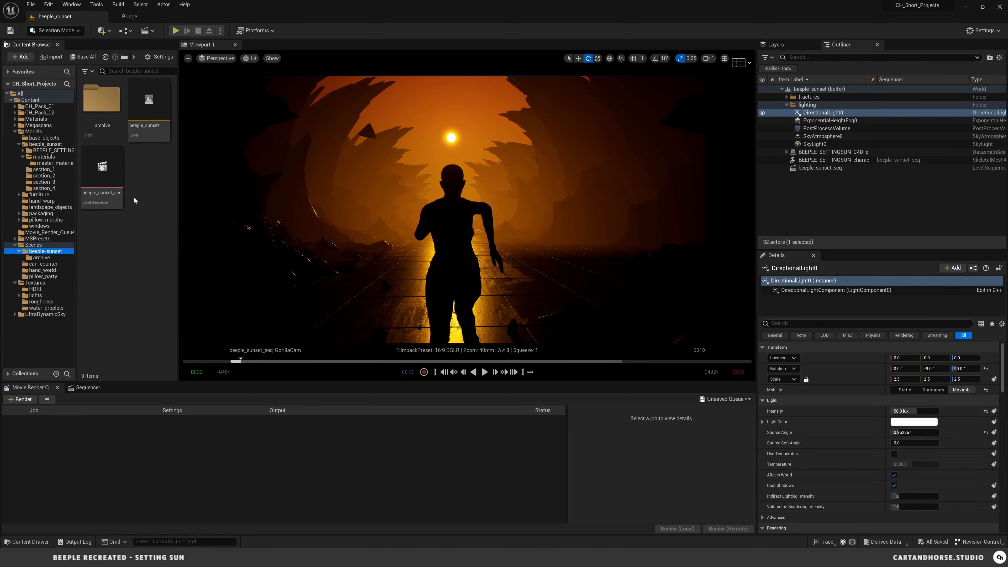
drag(102, 175, 148, 472)
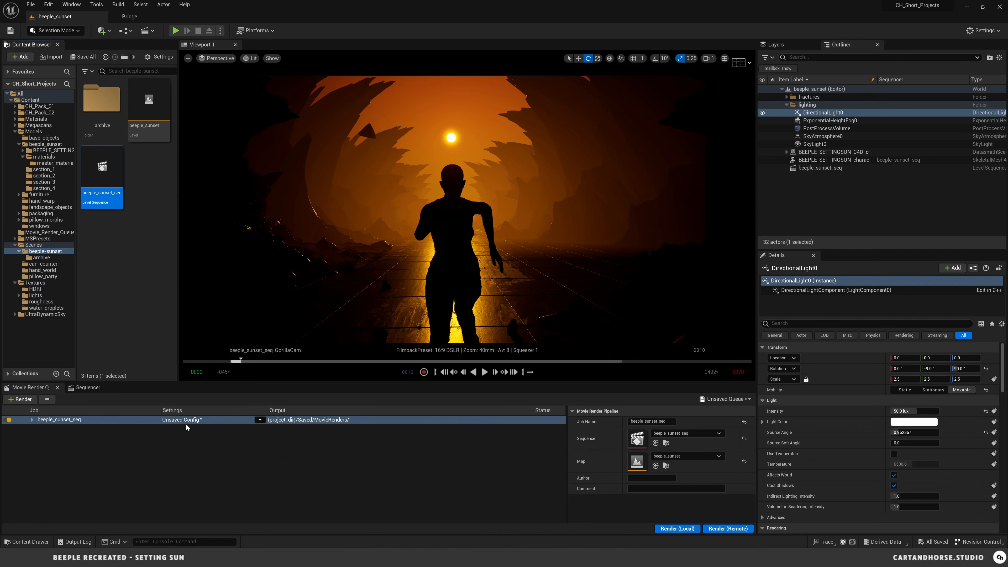
Load the MRQ_config_ACES_4K preset into the render job's configuration, discarding its unsaved settings
click(260, 420)
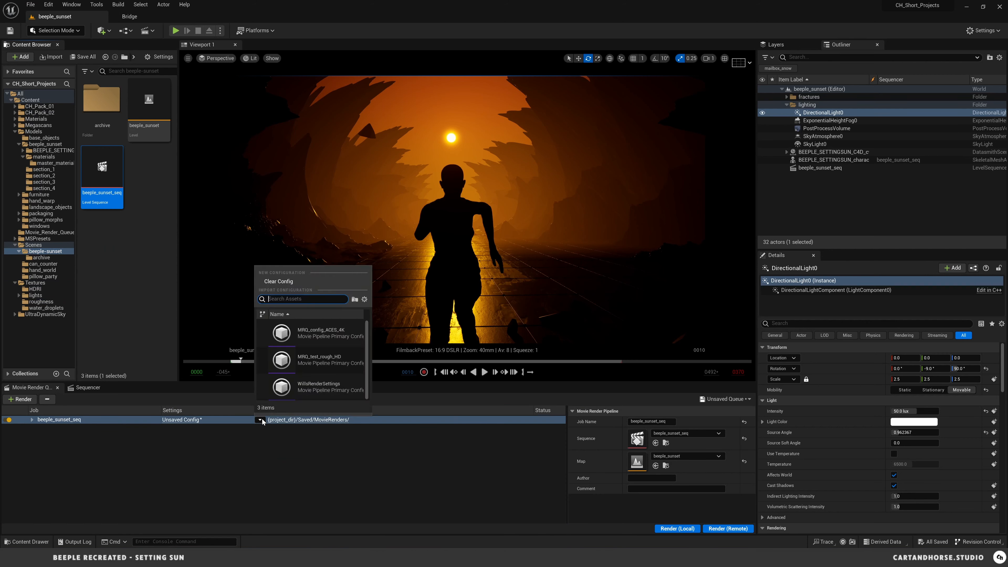
click(186, 420)
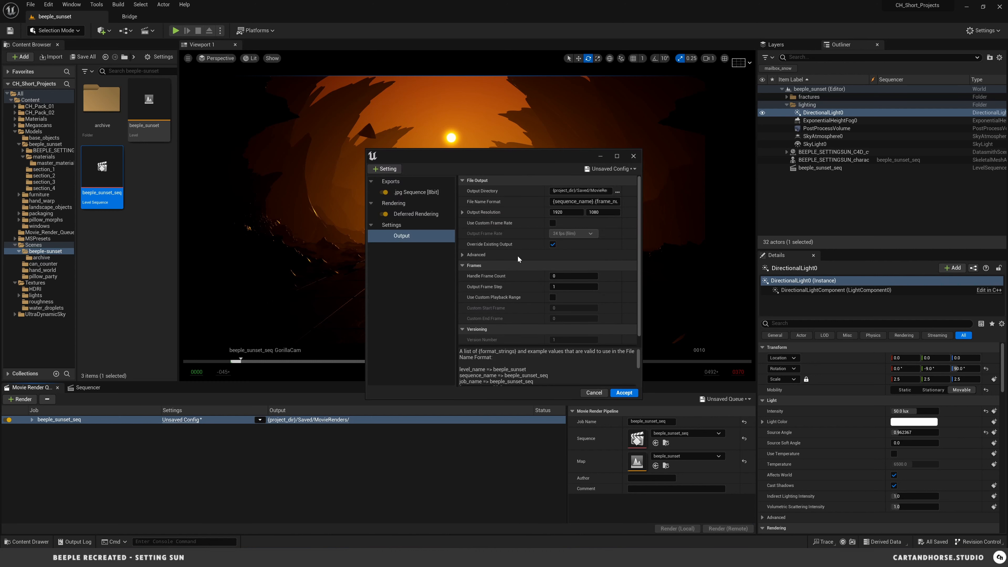
click(631, 171)
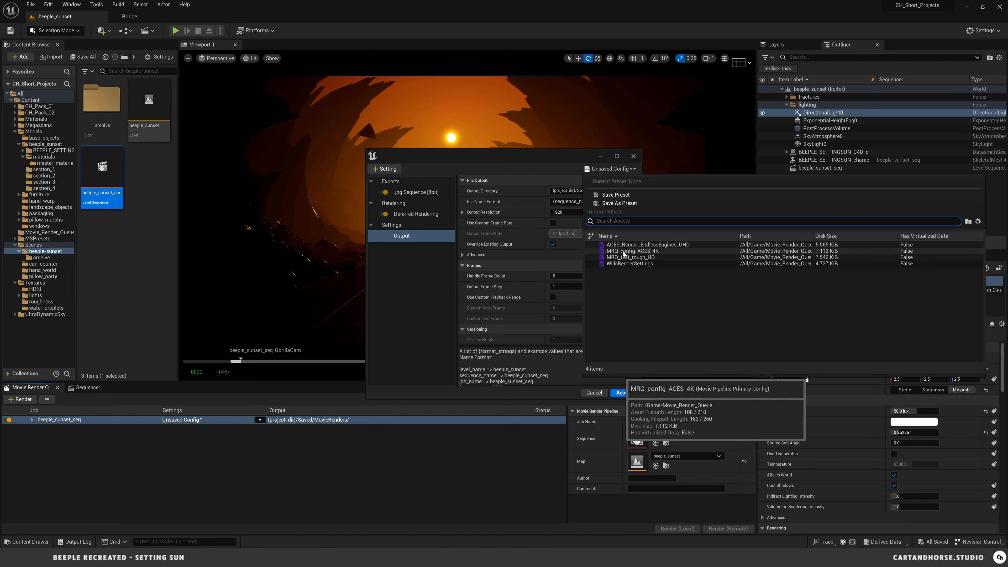
click(639, 251)
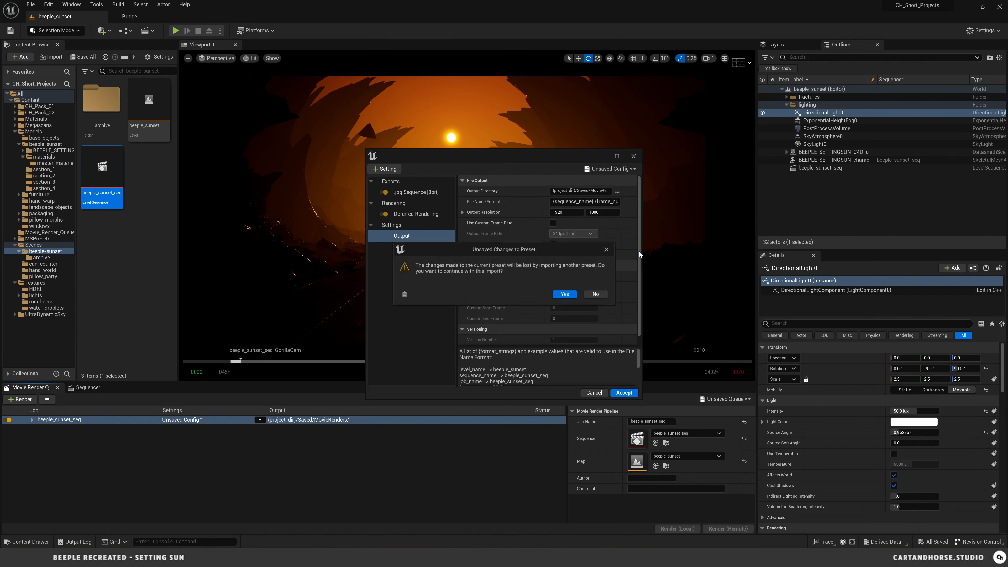
click(572, 294)
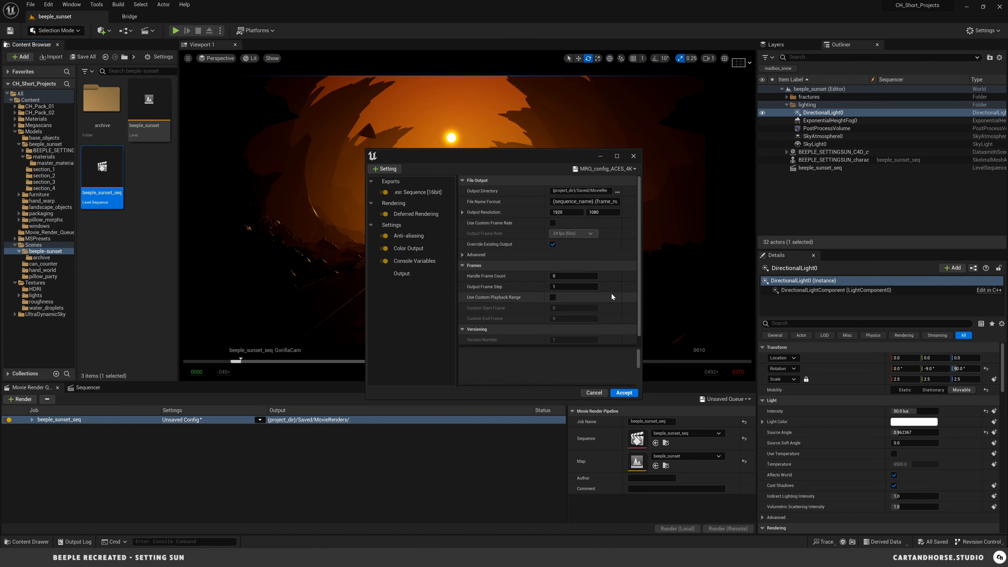
Review the output and console variable settings of the loaded render preset
click(411, 273)
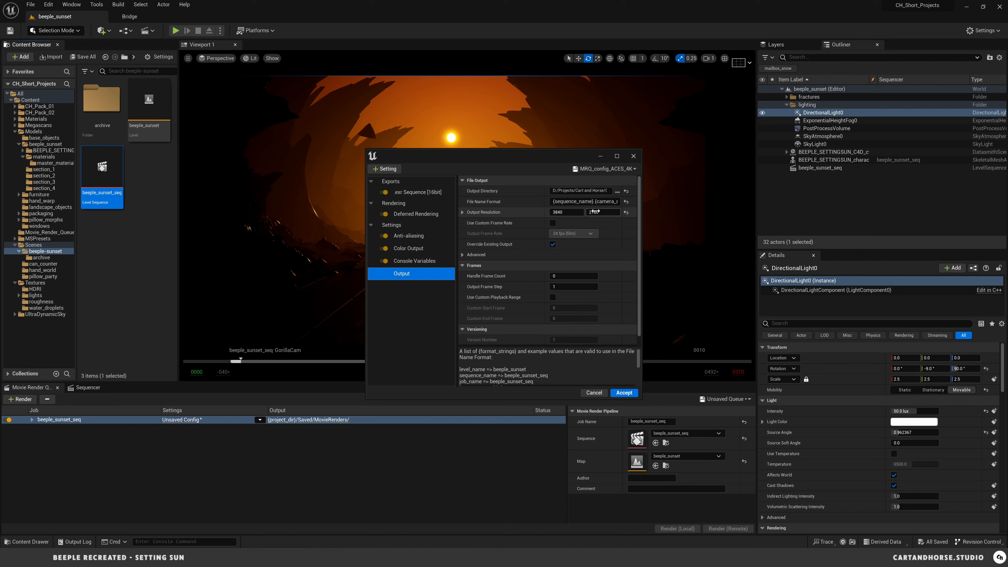
click(419, 266)
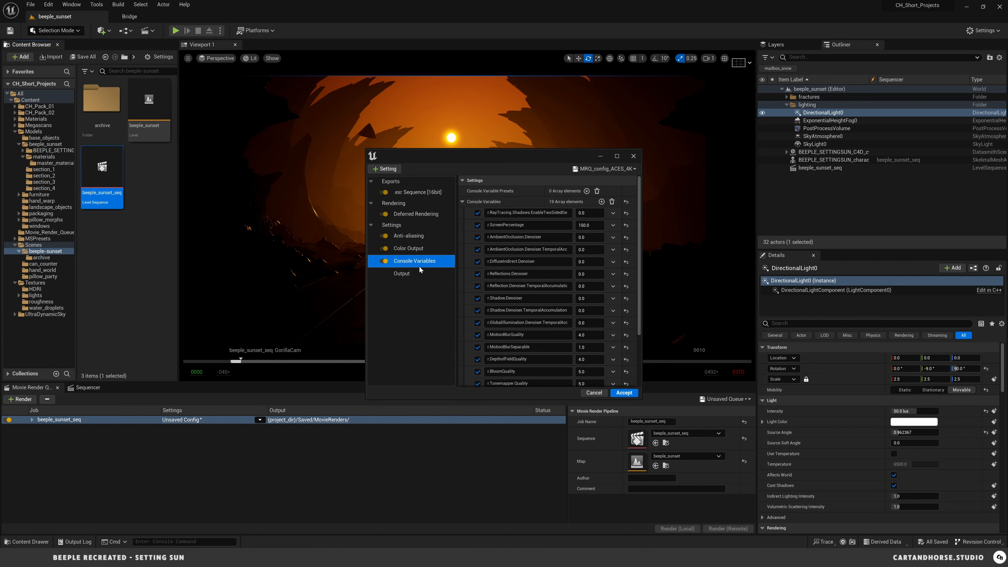